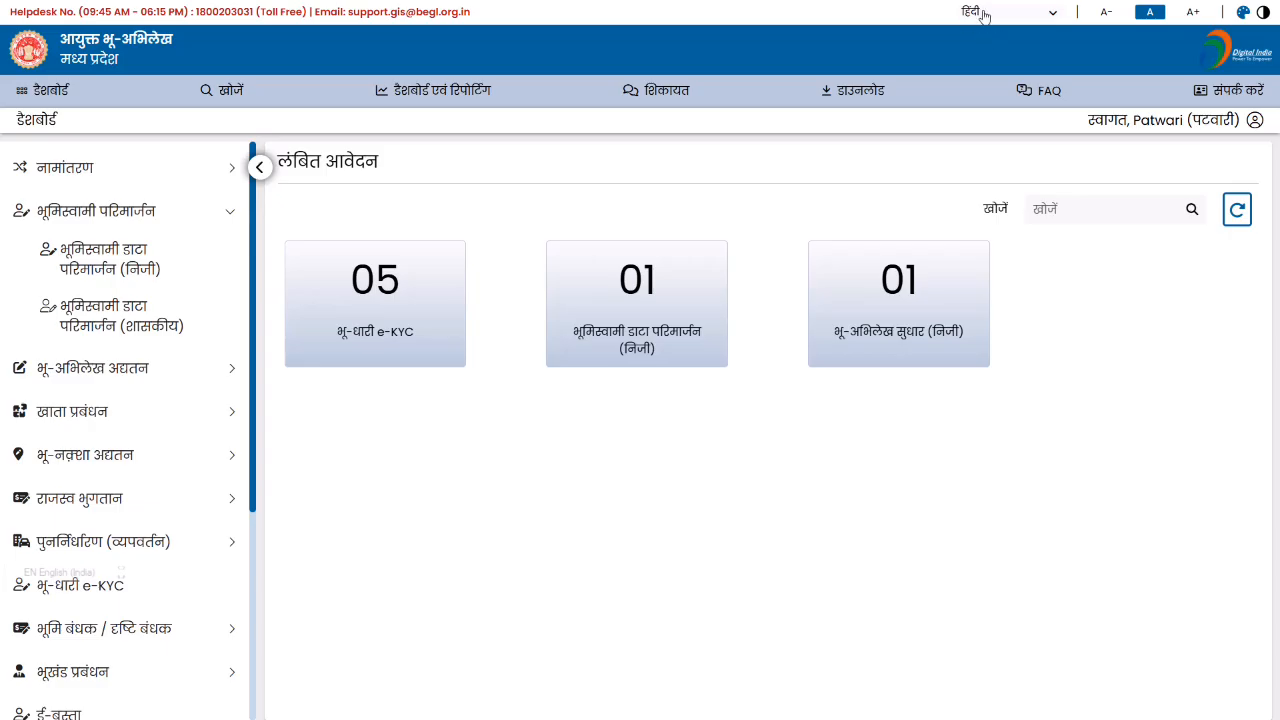
Switch the interface language to English and open the Landowner Data Cleansing (Pvt.) application list.
click(983, 15)
click(977, 38)
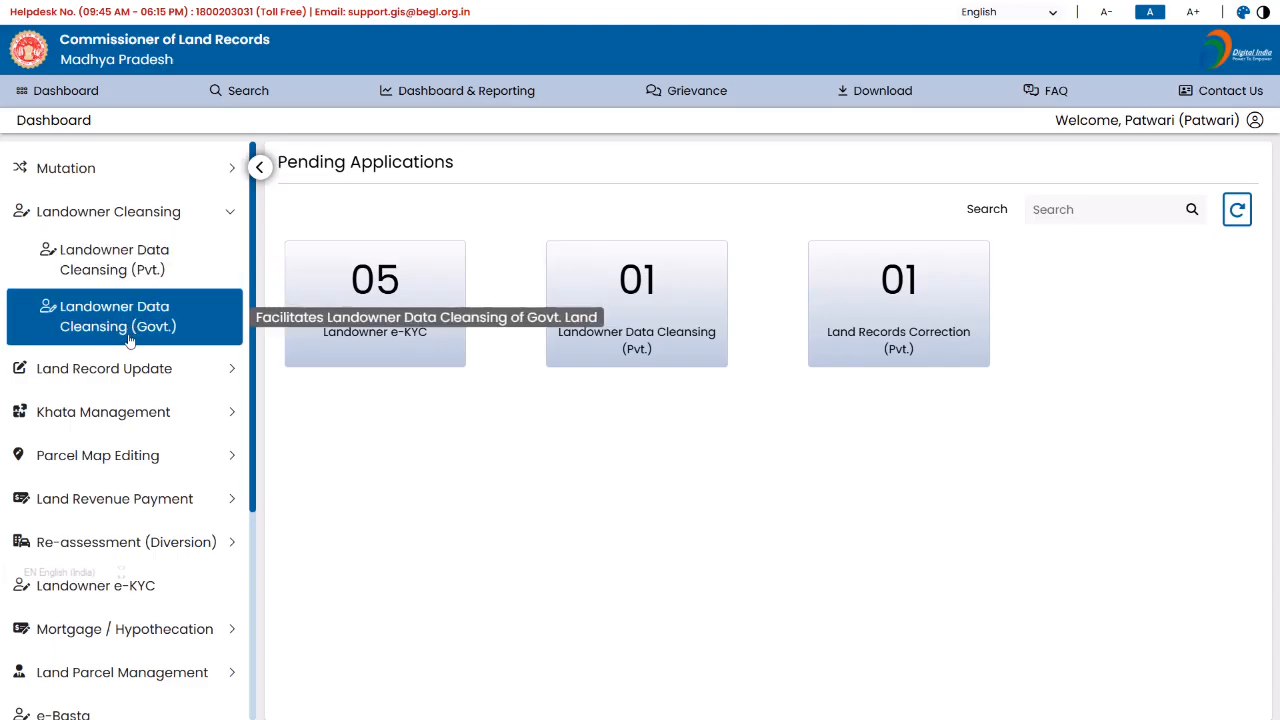
click(167, 258)
Switch the interface language of the application list to Hindi.
click(985, 10)
click(978, 43)
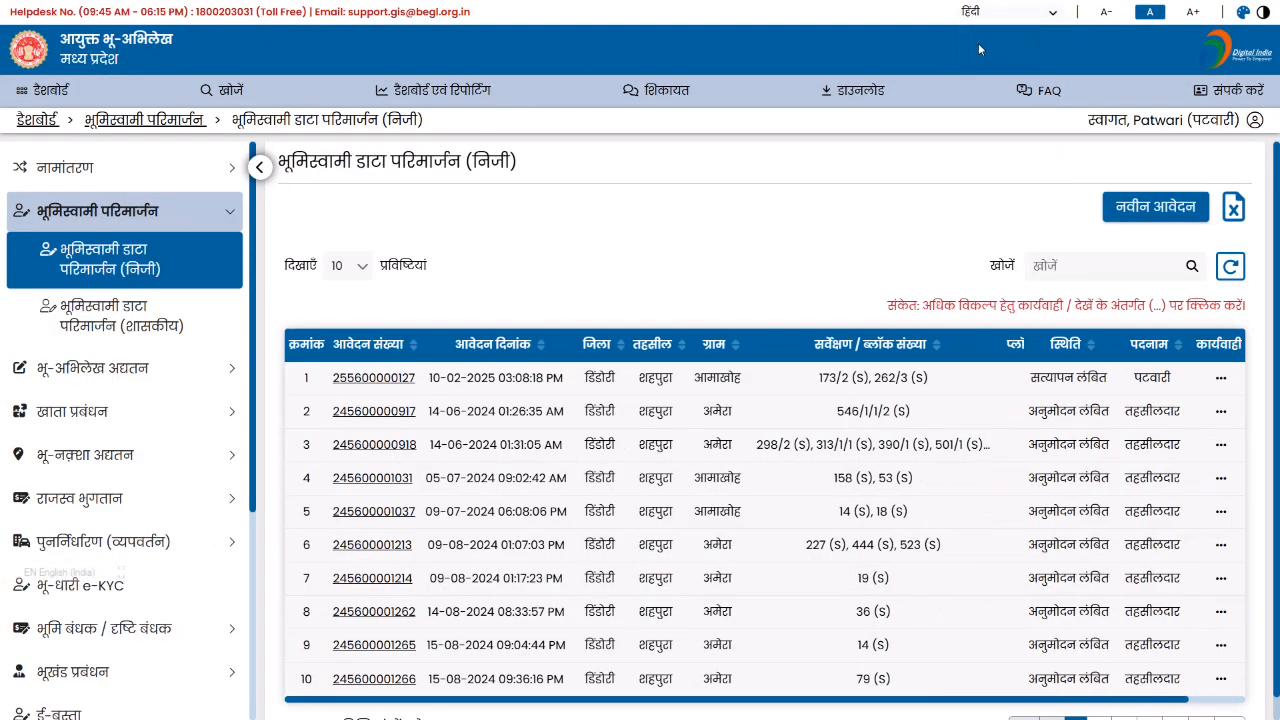
scroll(954, 172, down, 1)
scroll(954, 172, up, 1)
key(alt+Tab)
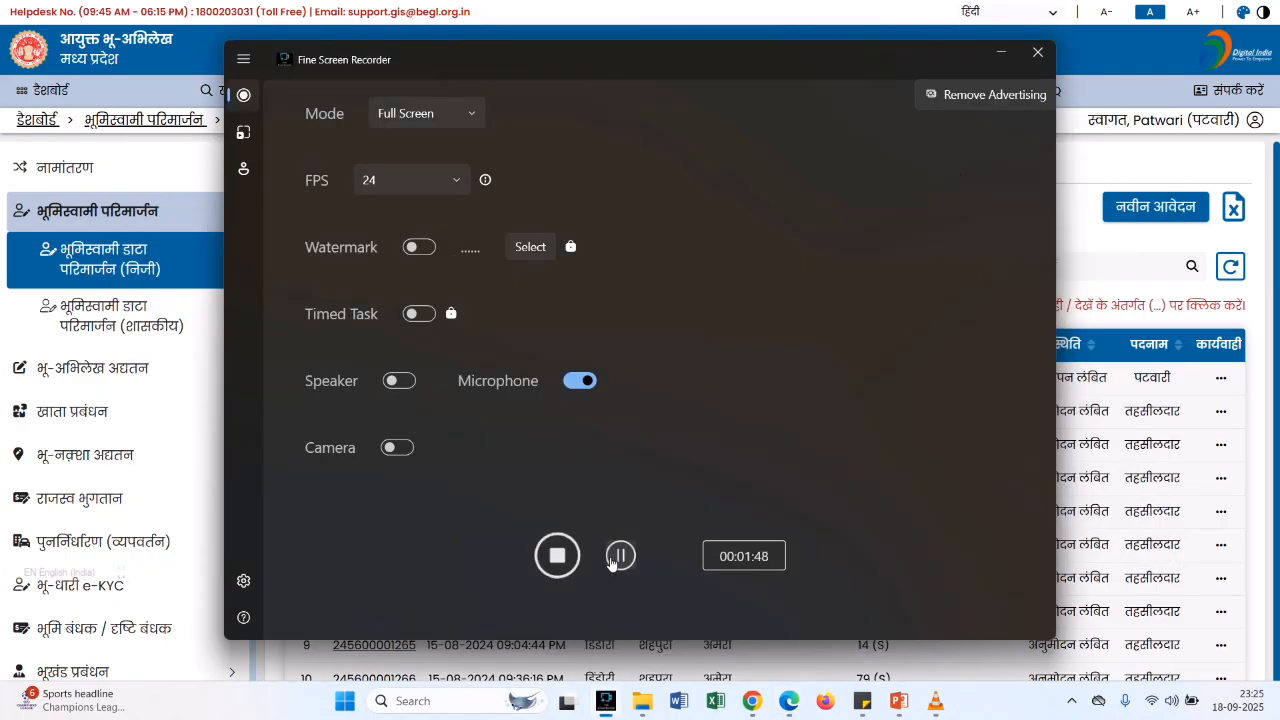
key(alt+Tab)
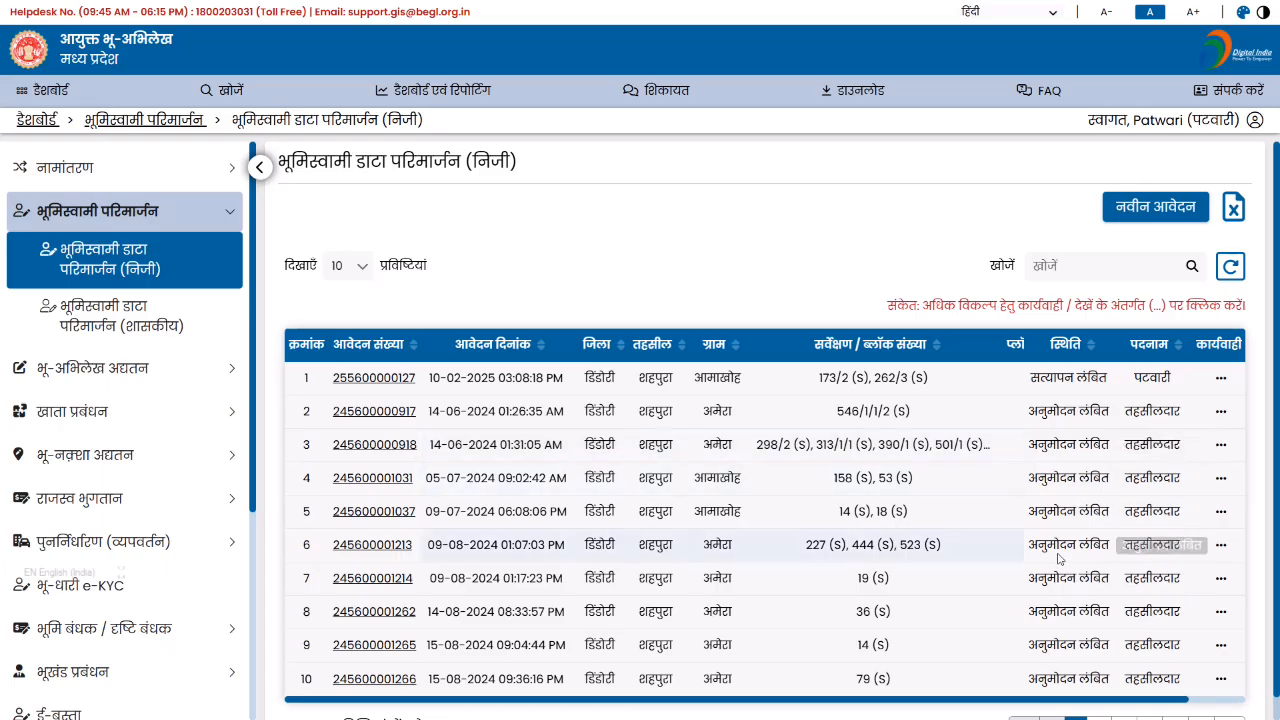
Sort the applications by status with those pending verification first, and show the actions available for the first application.
scroll(1206, 461, down, 1)
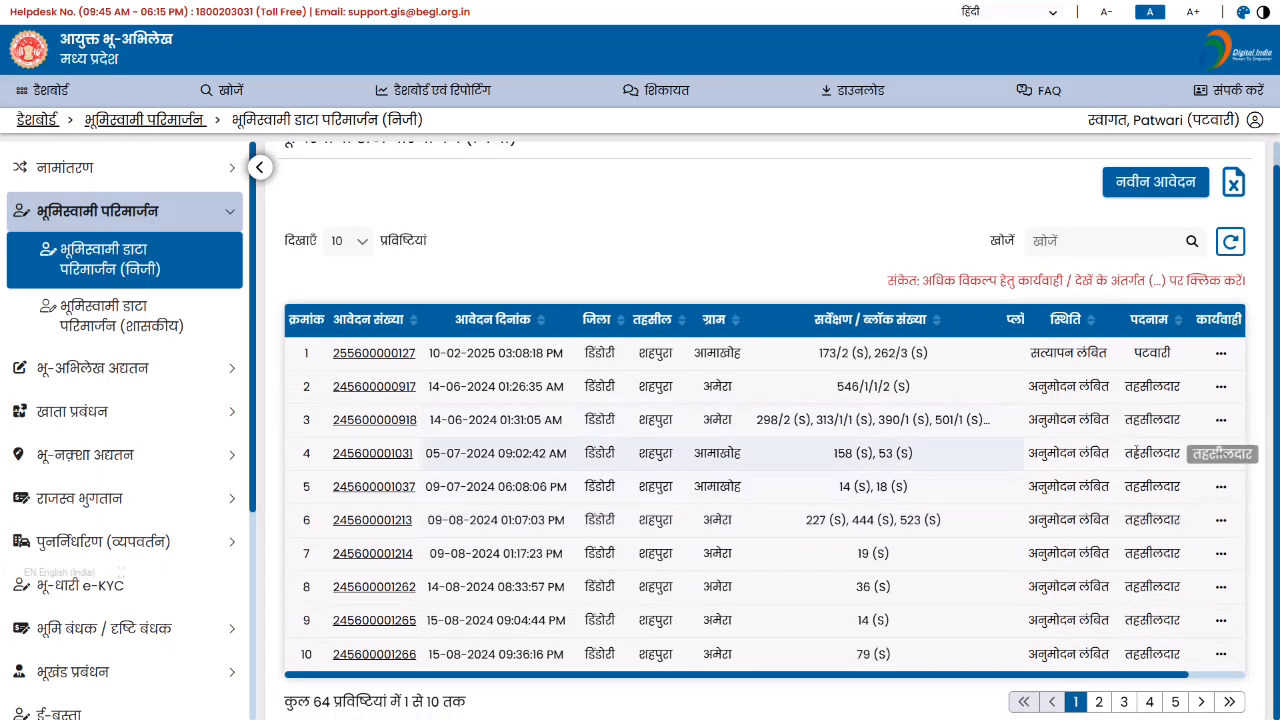
click(1053, 320)
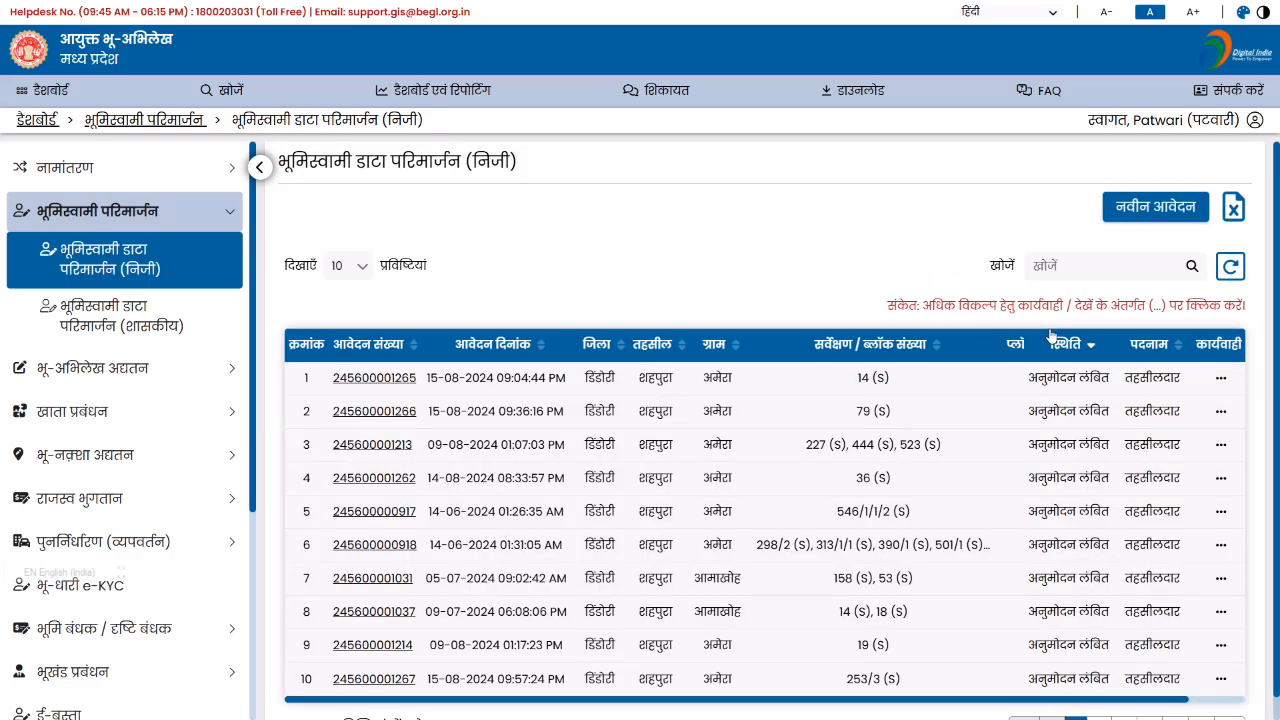
click(1060, 344)
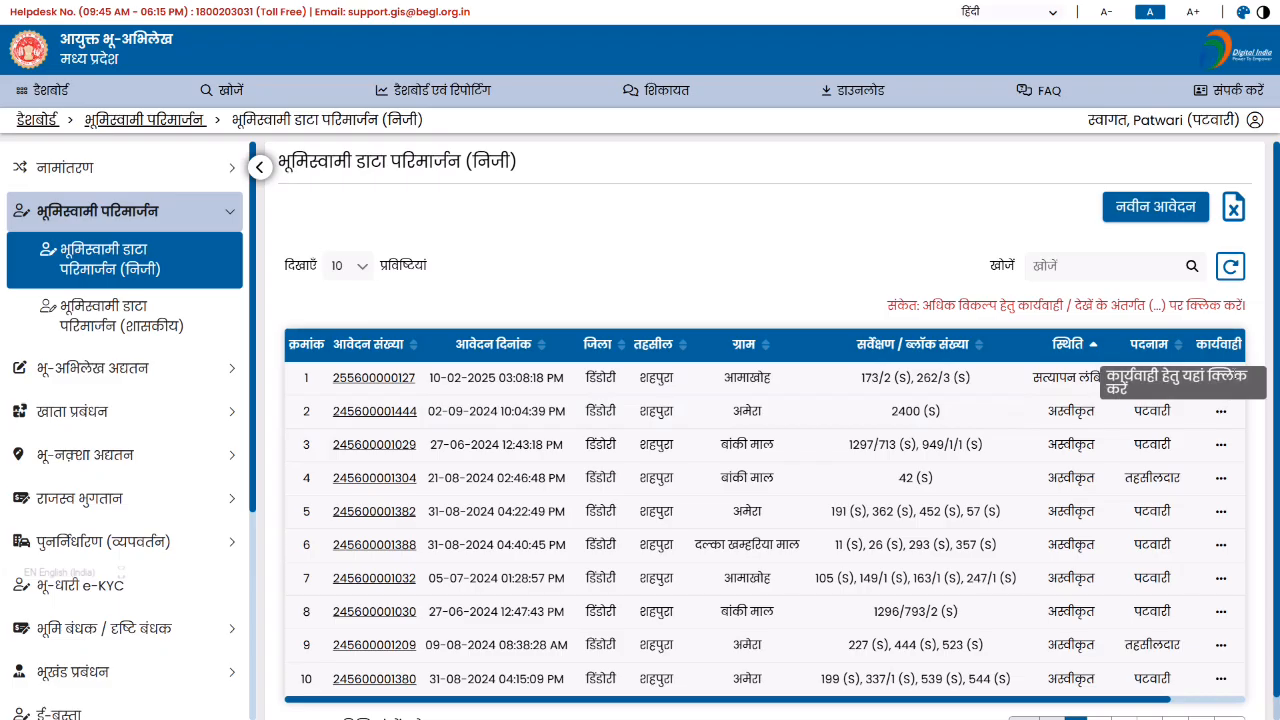
click(1220, 382)
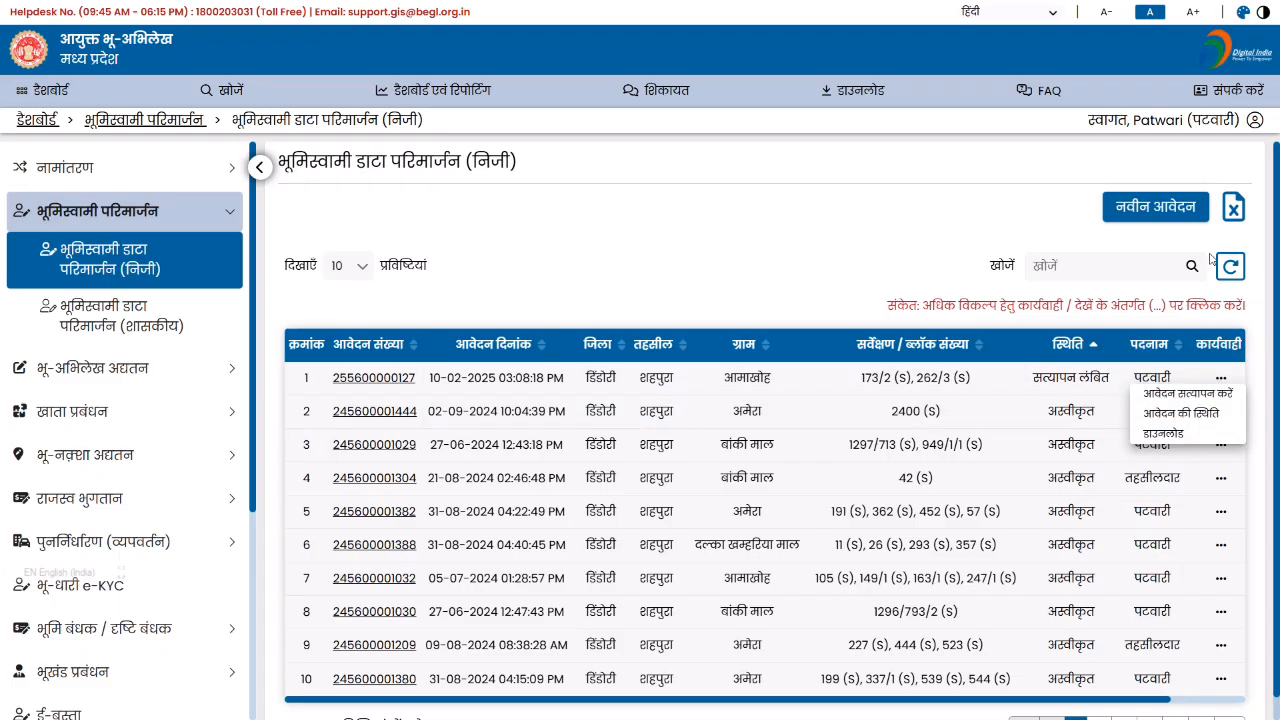
Start a new landowner data cleansing application and collapse its RCMS order details section.
click(1148, 210)
click(1150, 210)
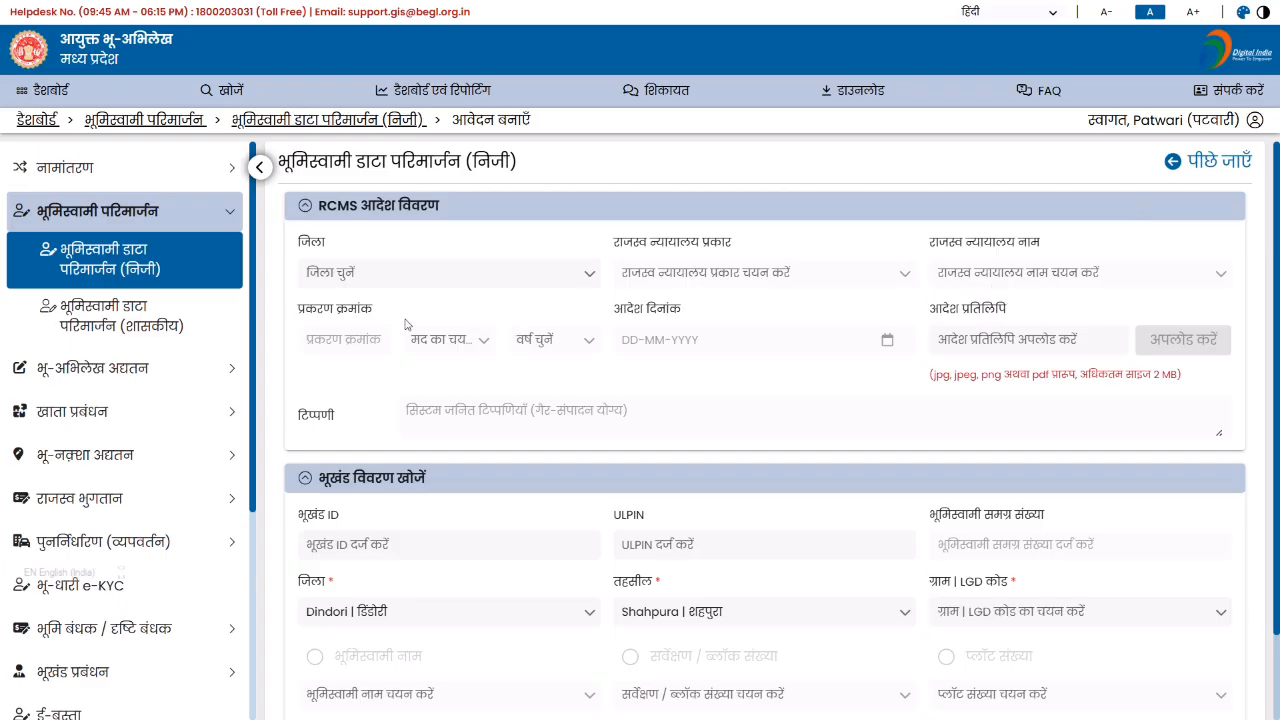
click(308, 205)
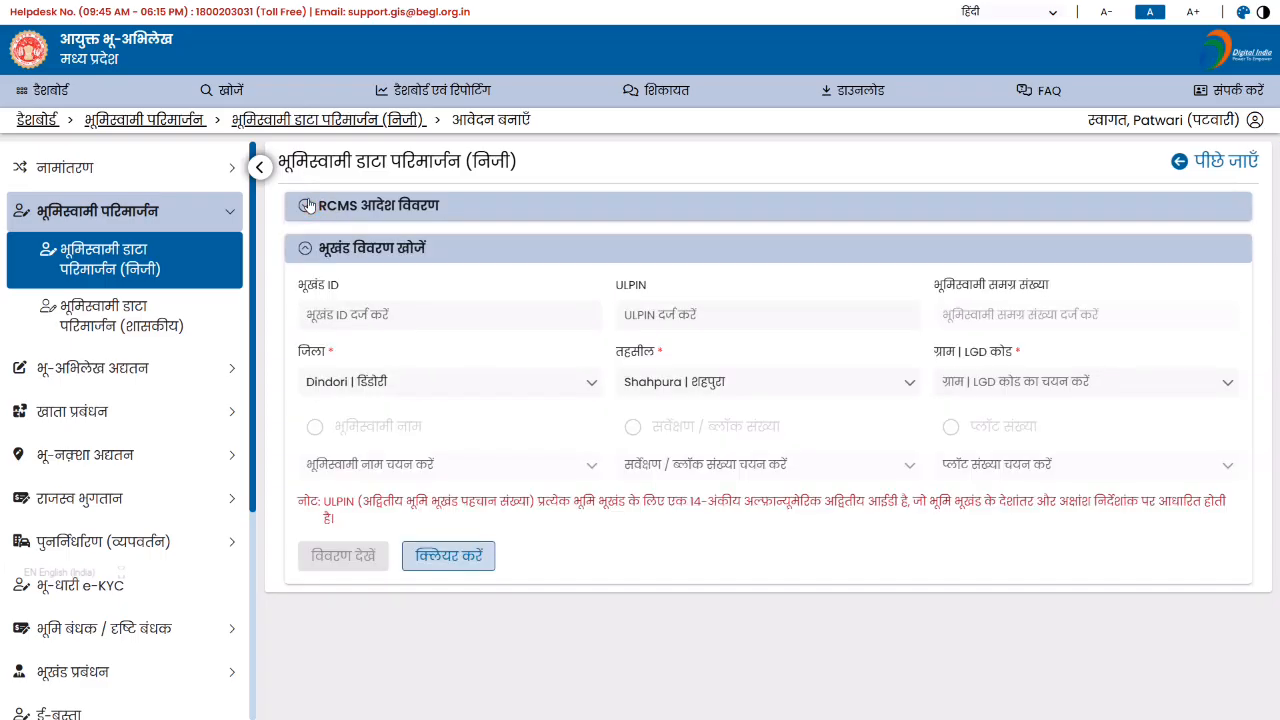
click(308, 205)
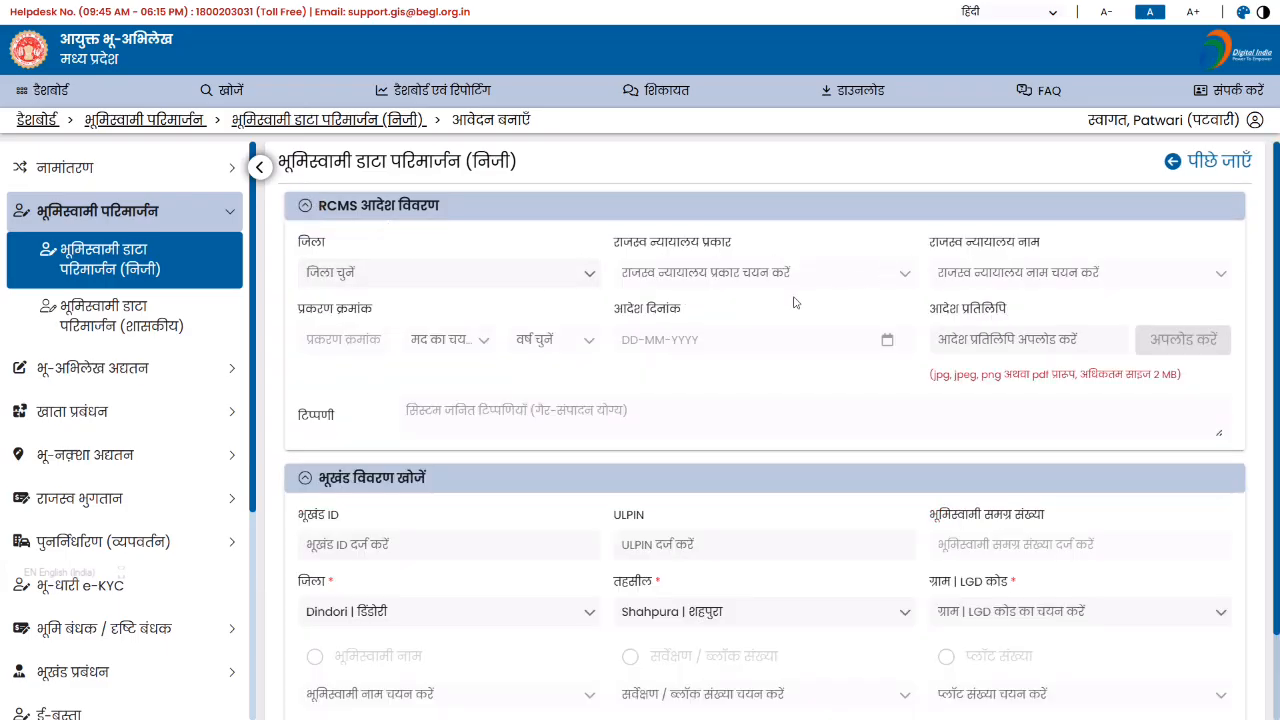
click(309, 210)
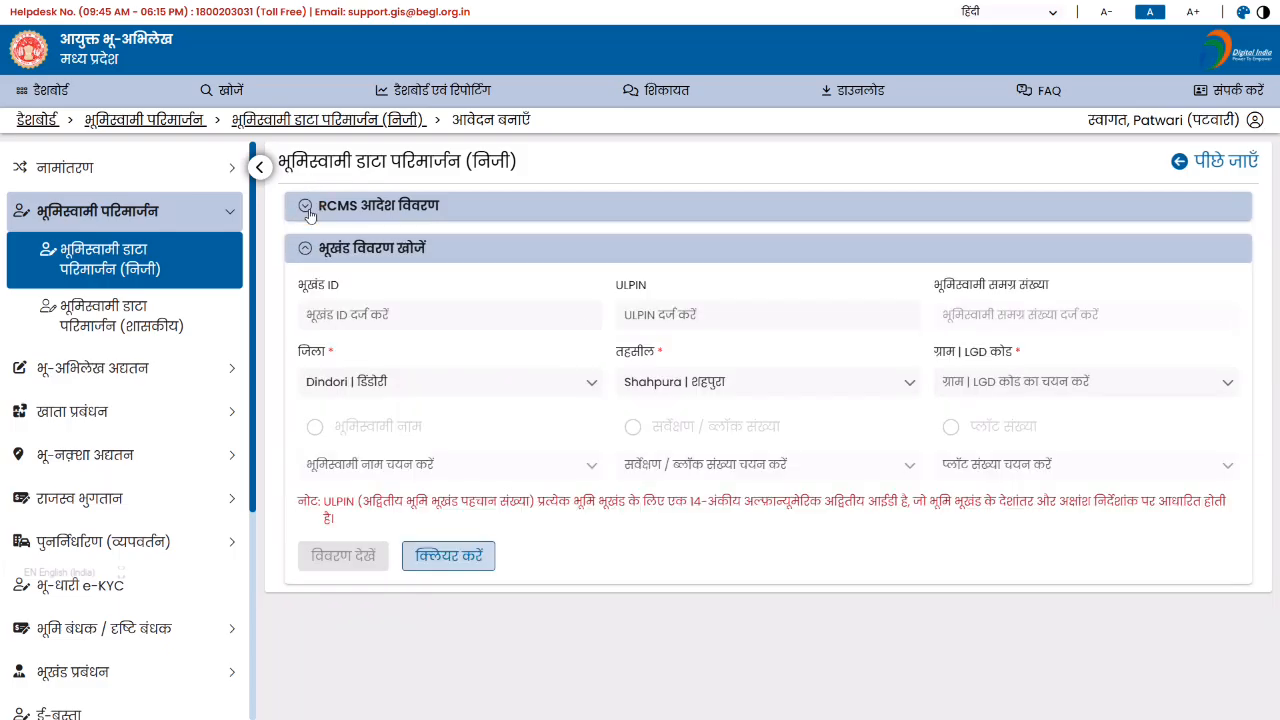
Set the village to Amera | 491701 and choose the landowner name as the parcel search criterion.
click(990, 384)
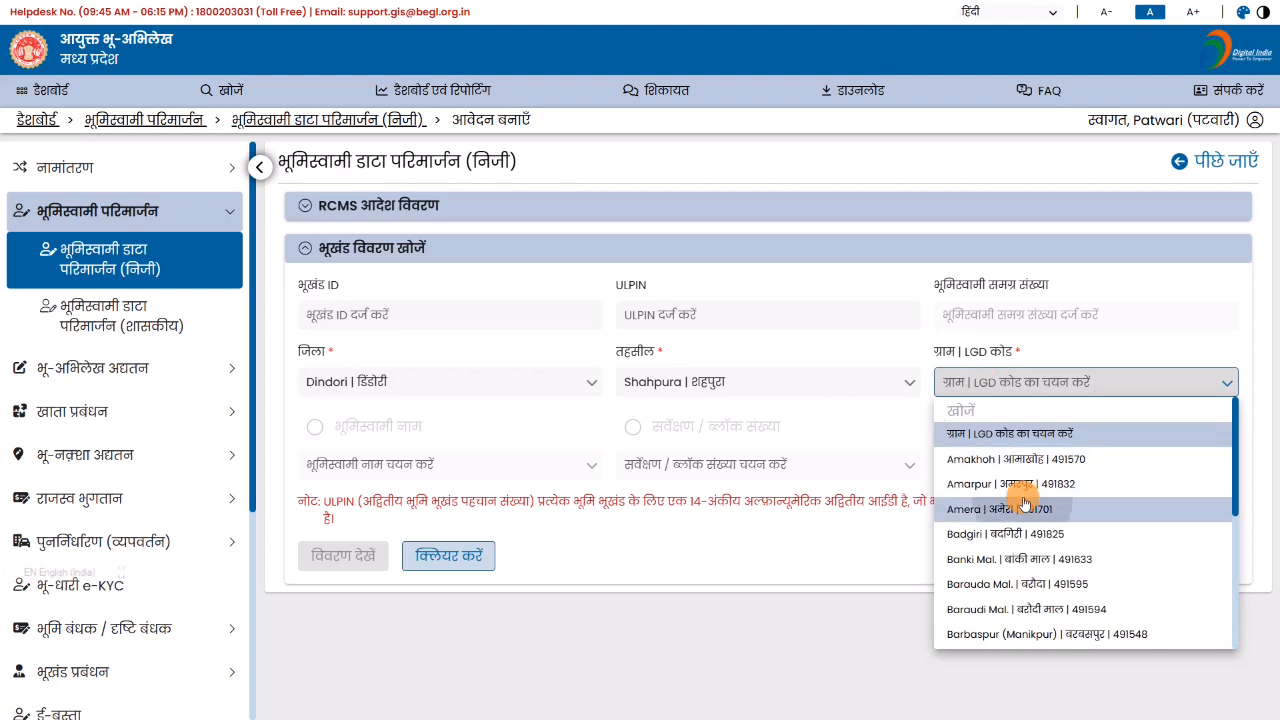
click(1000, 509)
click(633, 427)
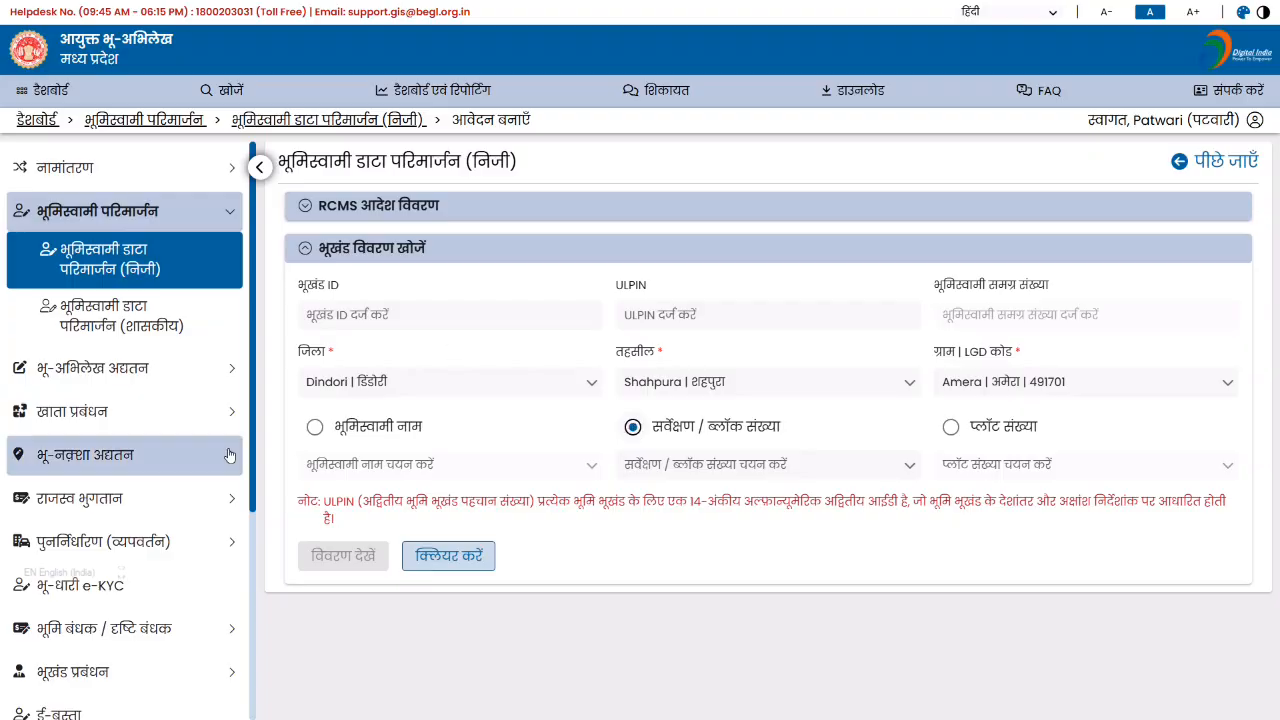
click(316, 428)
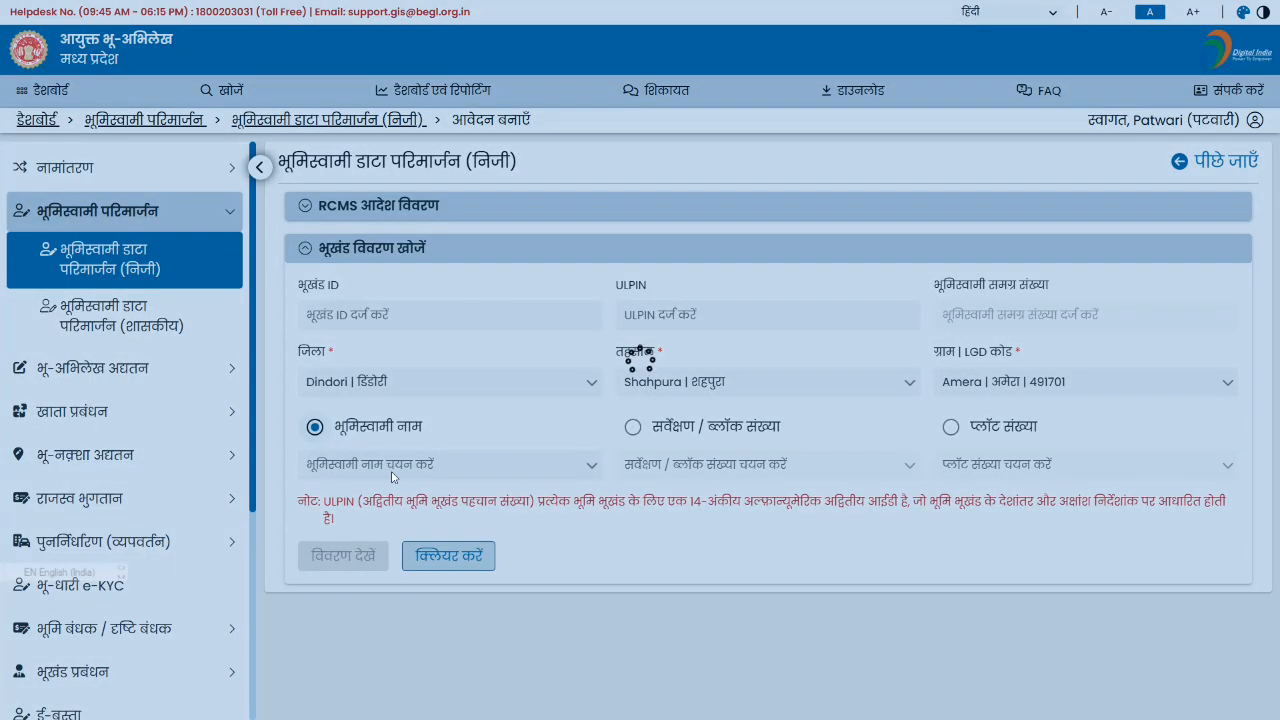
Try to retrieve the parcel details for a male landowner from the start of the name list with survey number 116 (S).
click(397, 470)
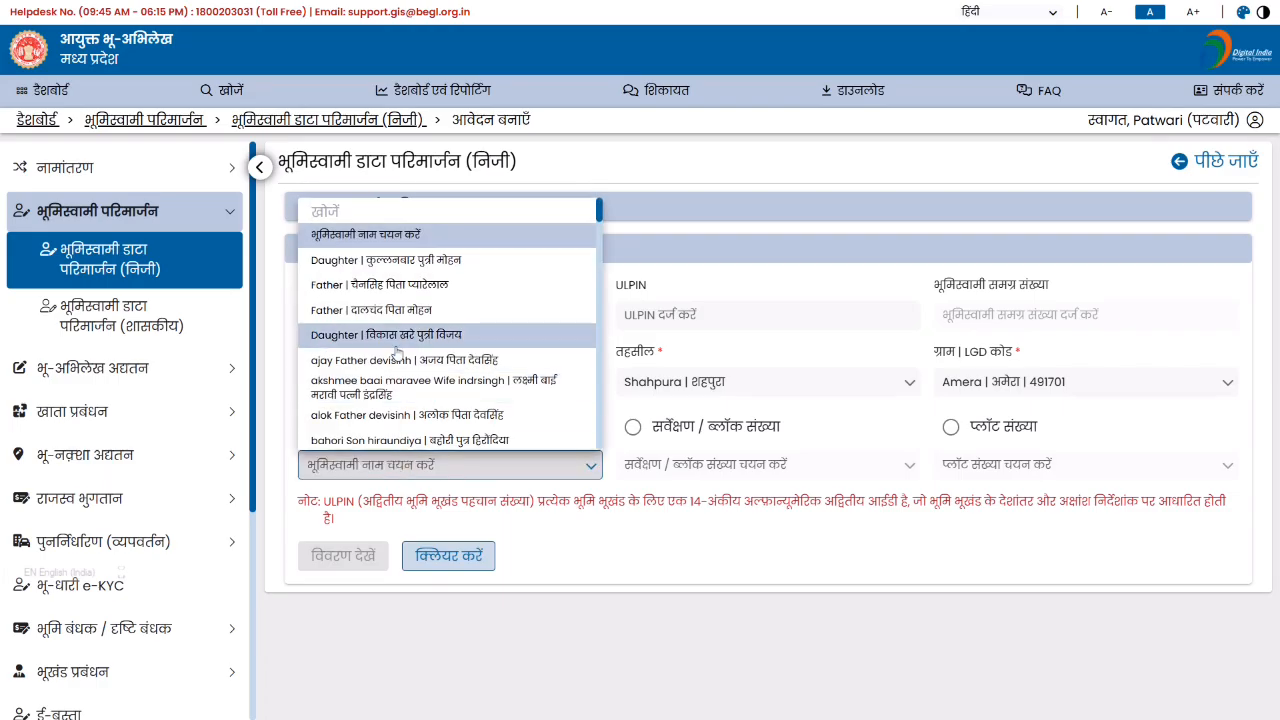
click(418, 312)
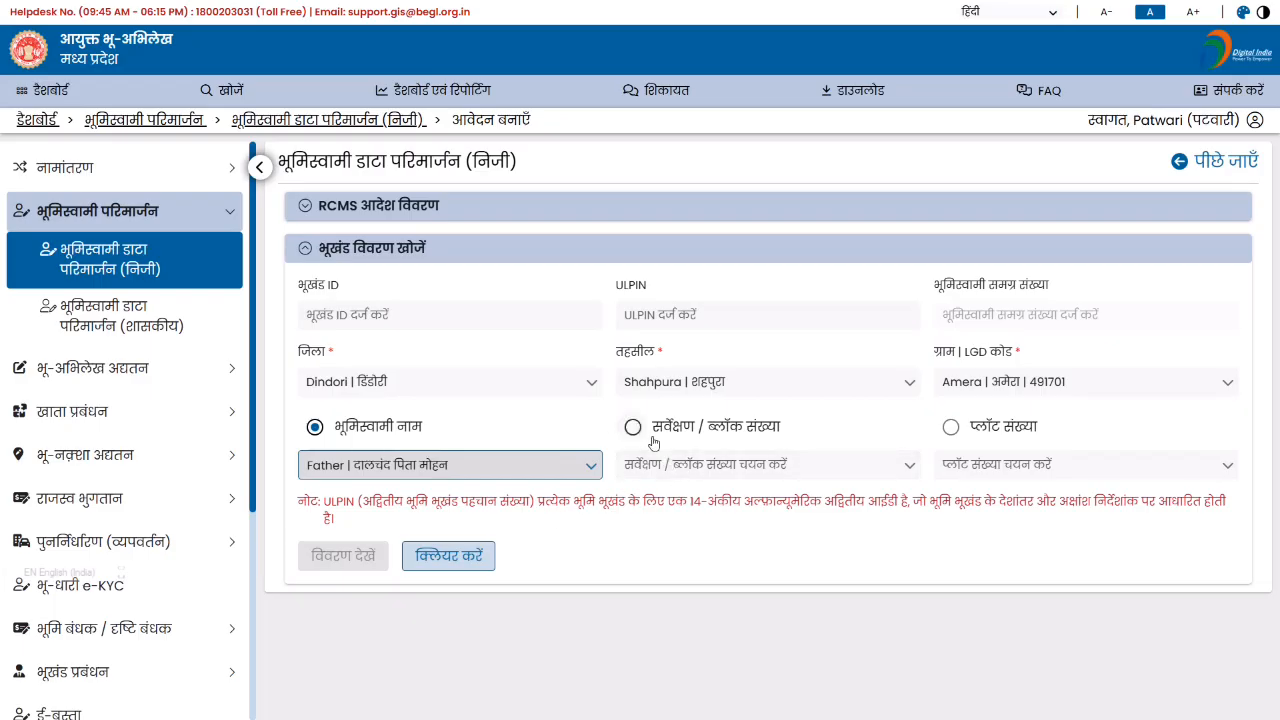
click(674, 462)
click(698, 540)
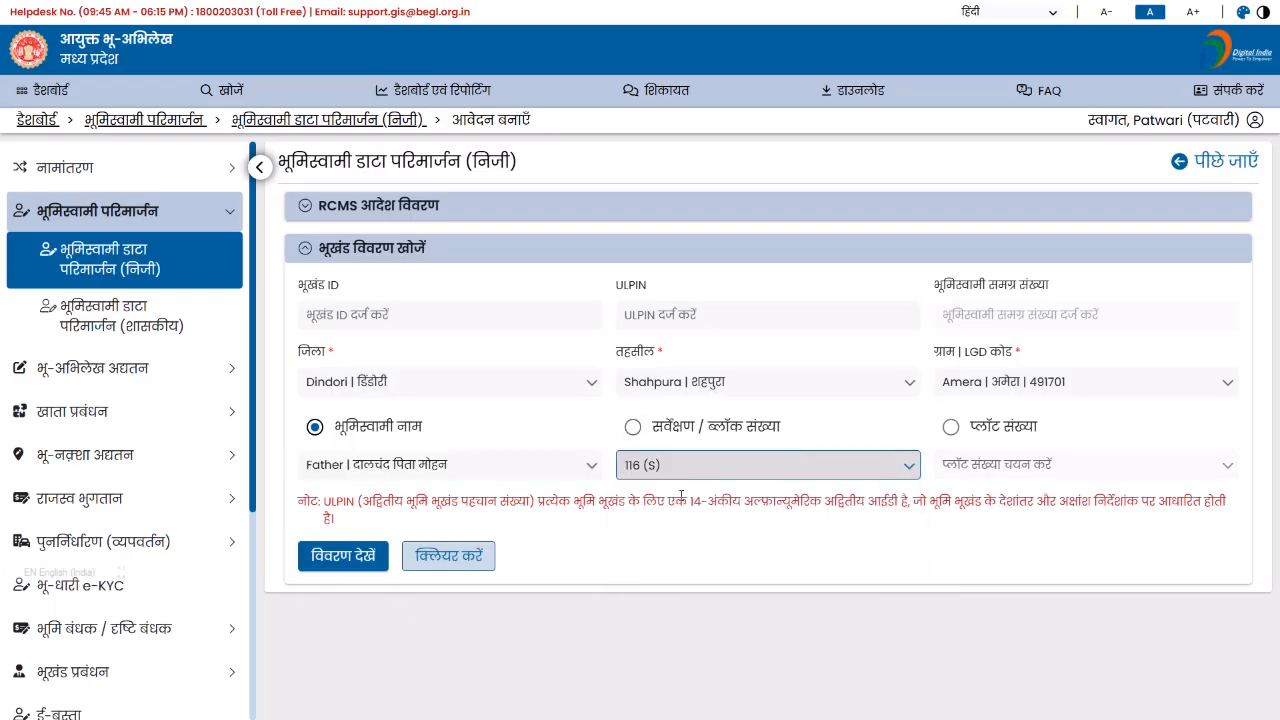
click(343, 556)
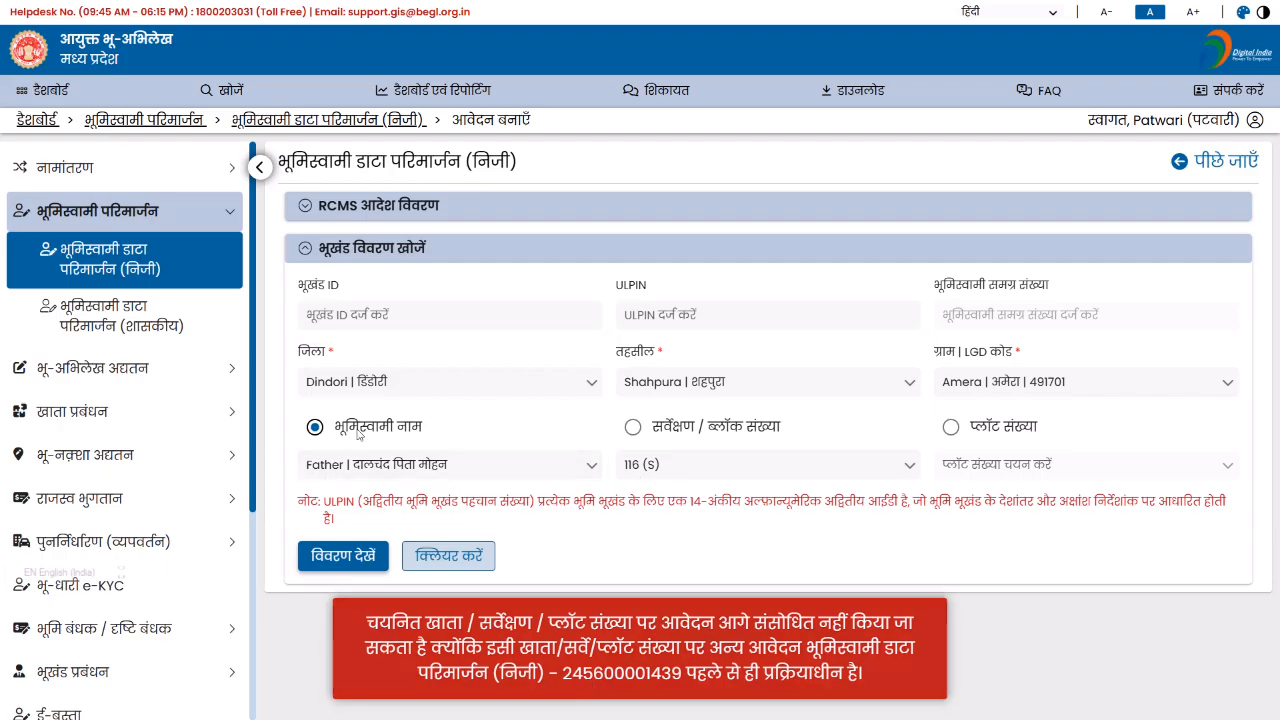
Select a widow landowner from further down the name list with survey number 93/1 (S) and retrieve the parcel details.
click(380, 466)
scroll(390, 416, down, 10)
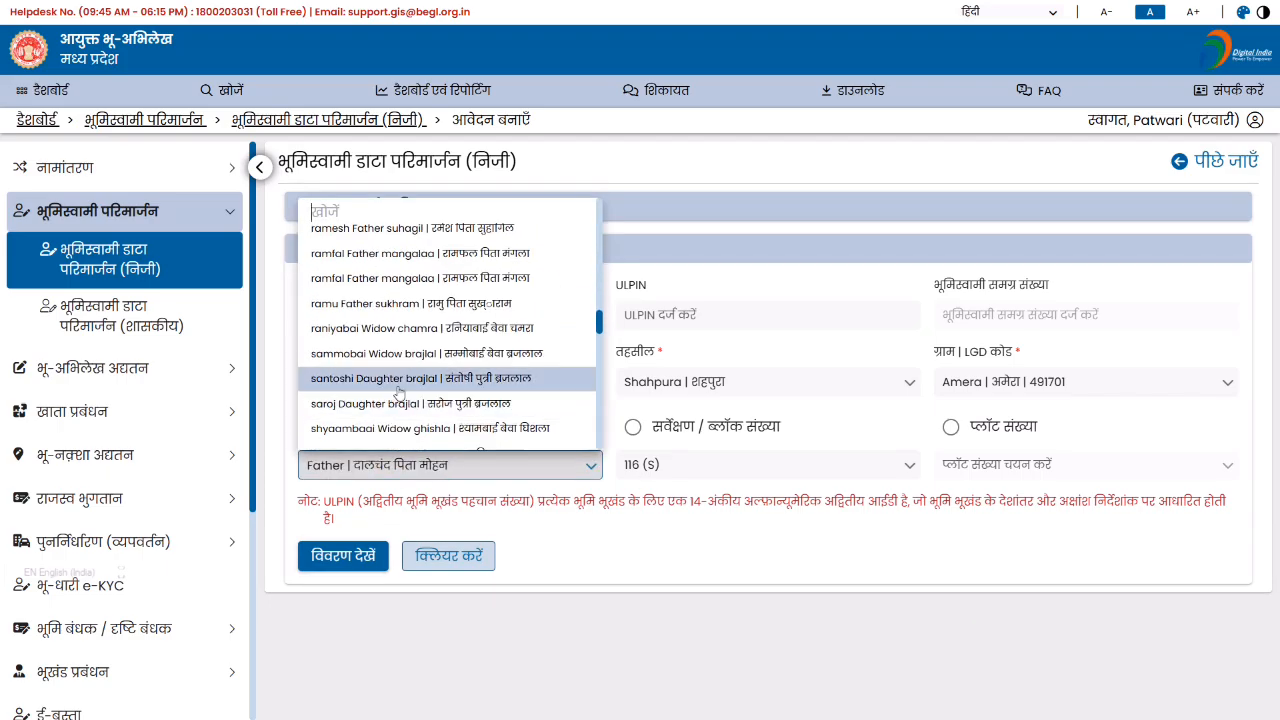
click(430, 329)
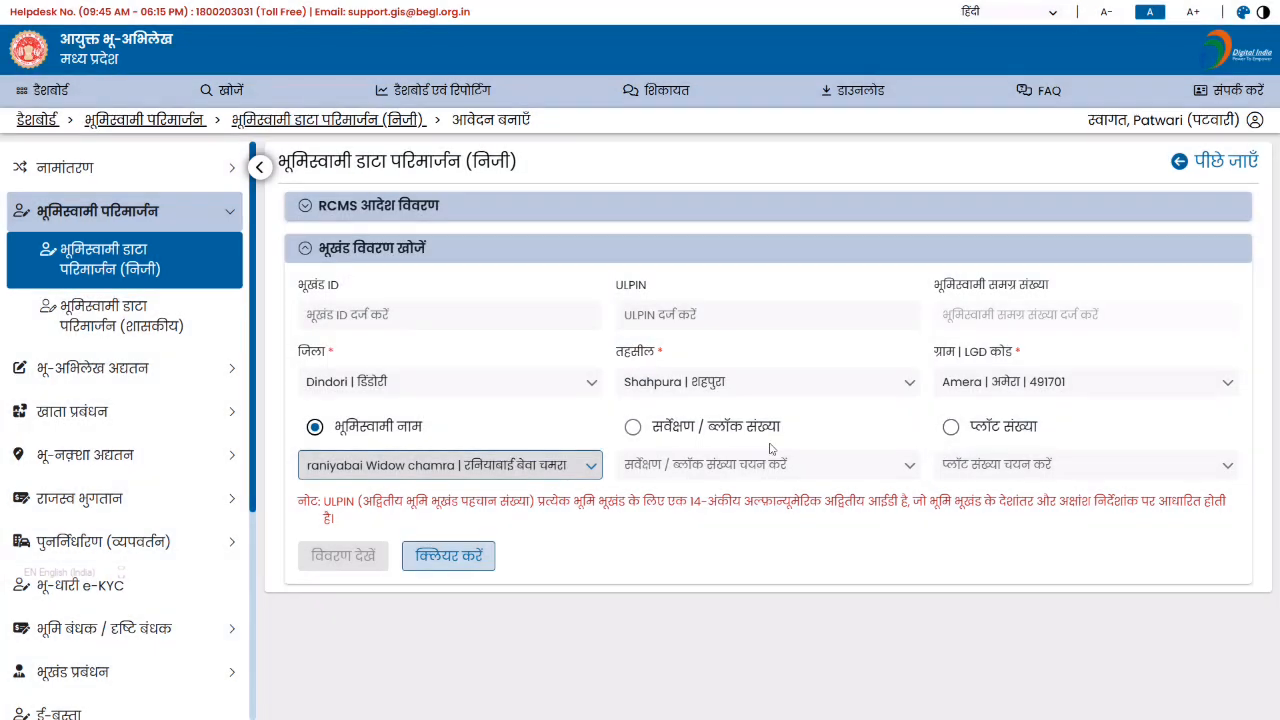
click(686, 464)
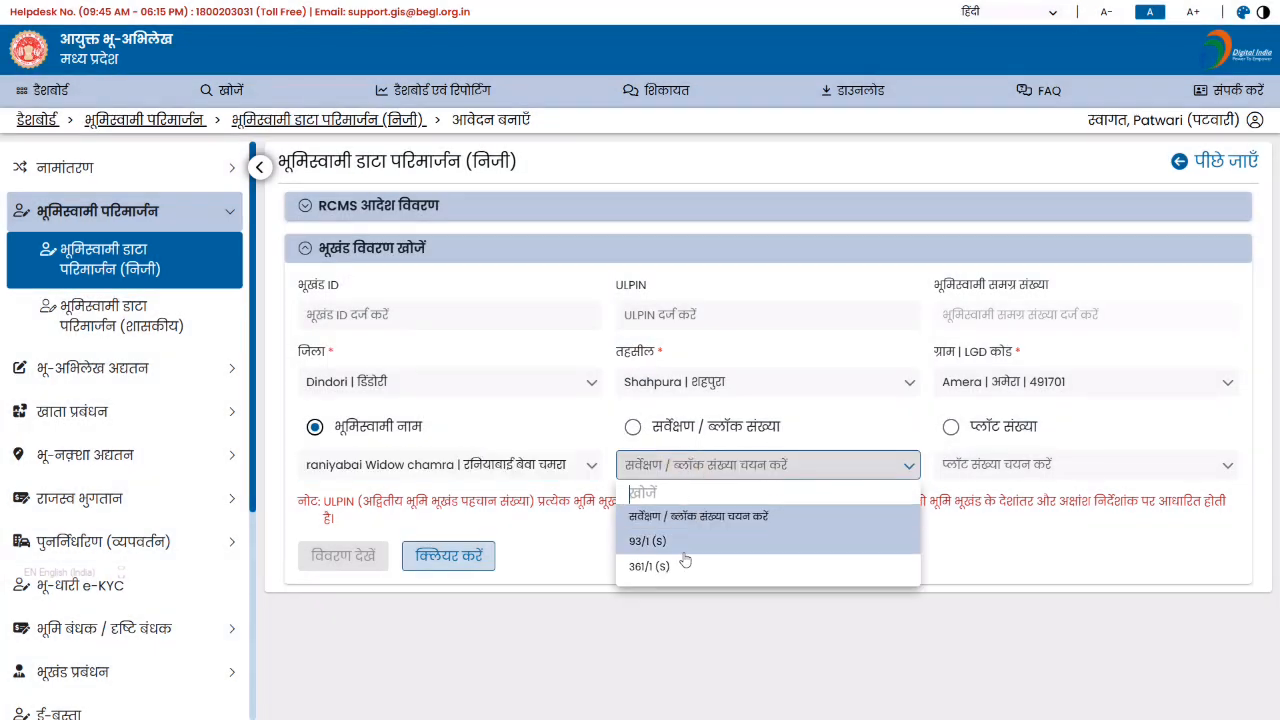
click(680, 540)
click(336, 556)
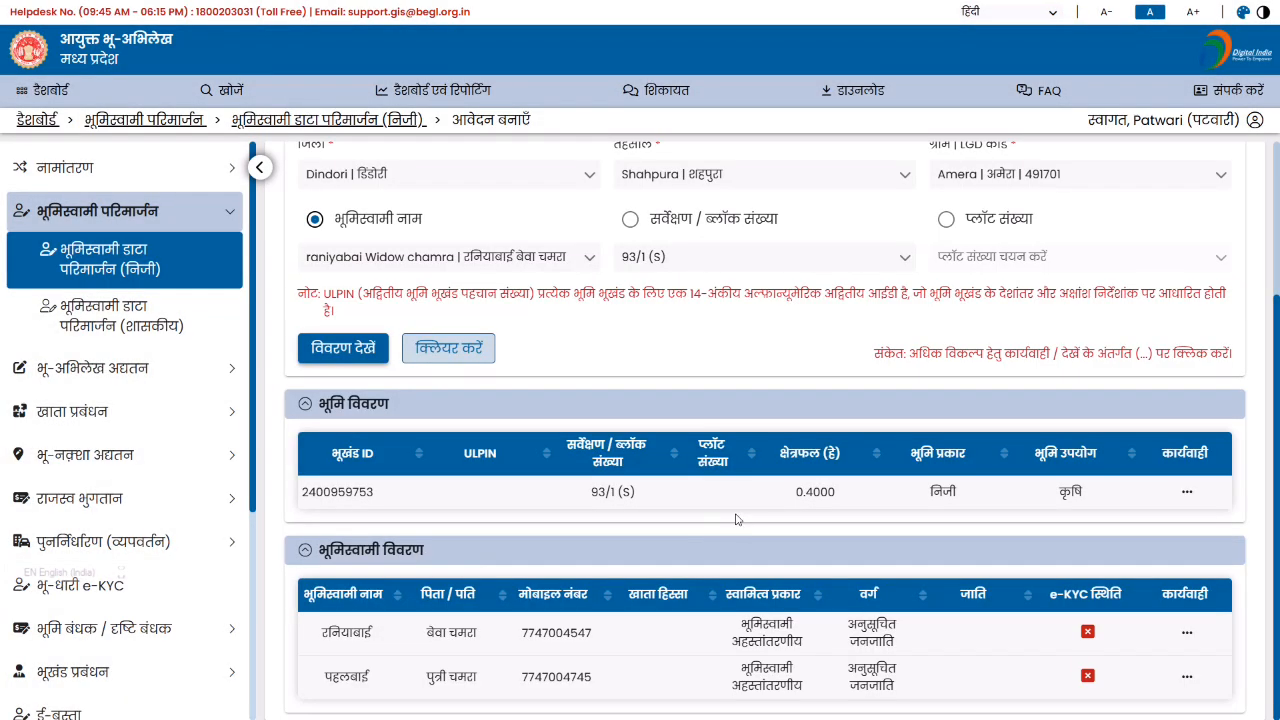
scroll(755, 530, up, 3)
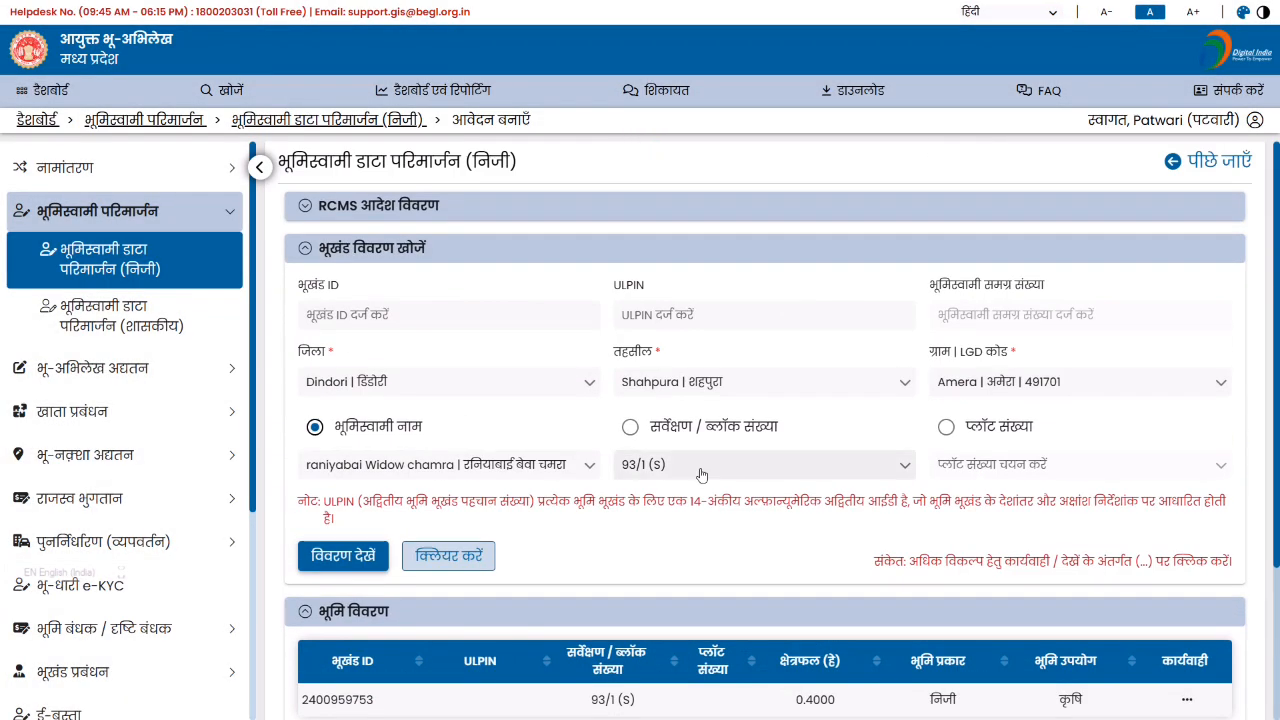
Select a different landowner with survey number 524 (S) and retrieve the land and landowner details.
click(700, 473)
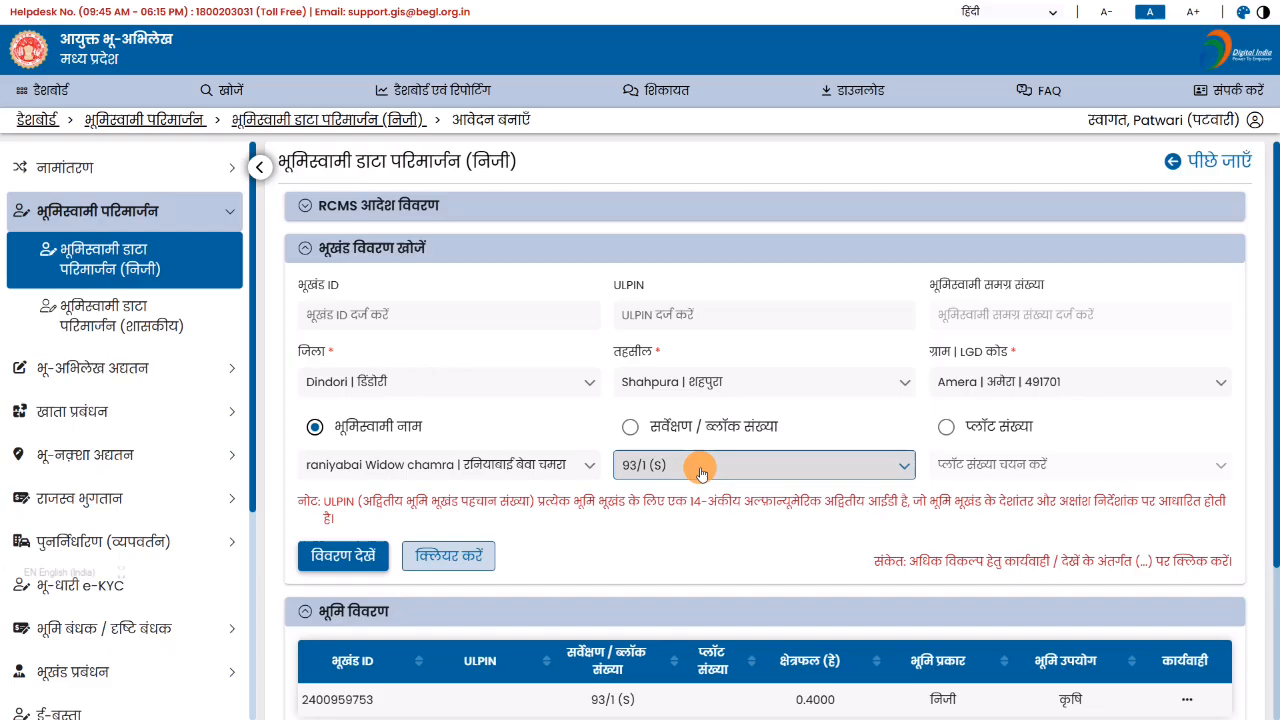
click(505, 466)
scroll(435, 414, up, 3)
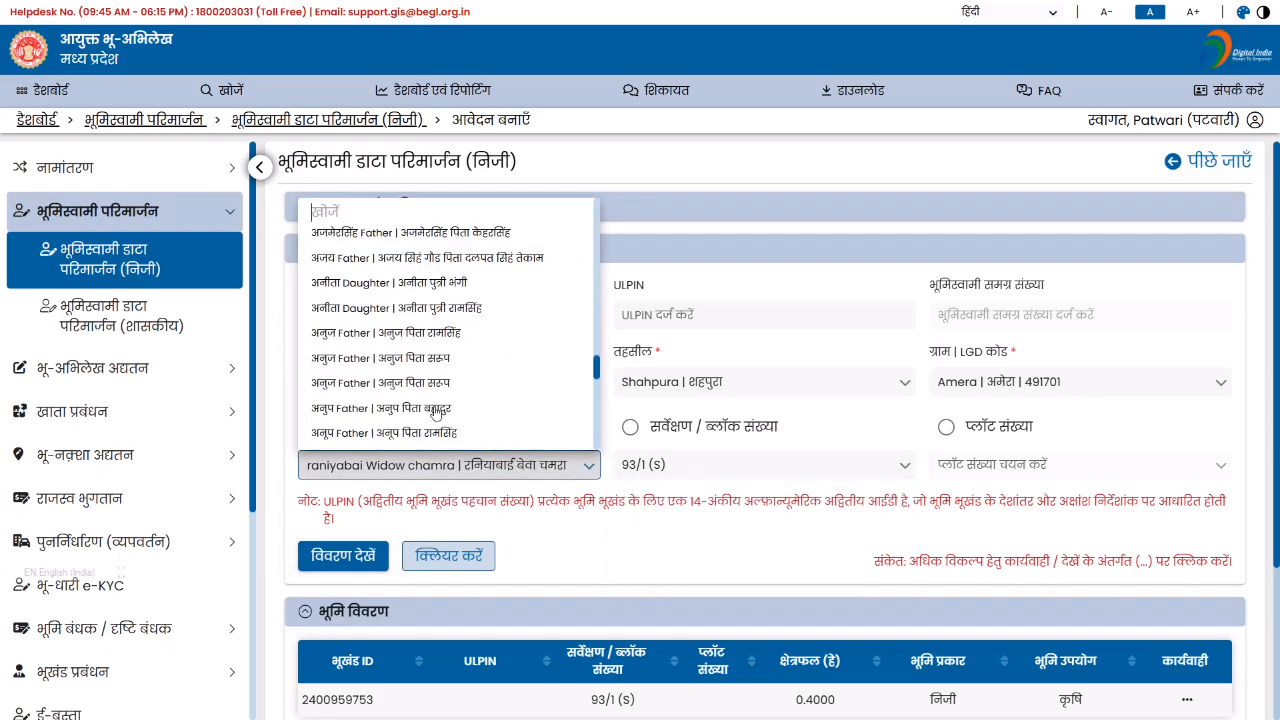
click(435, 408)
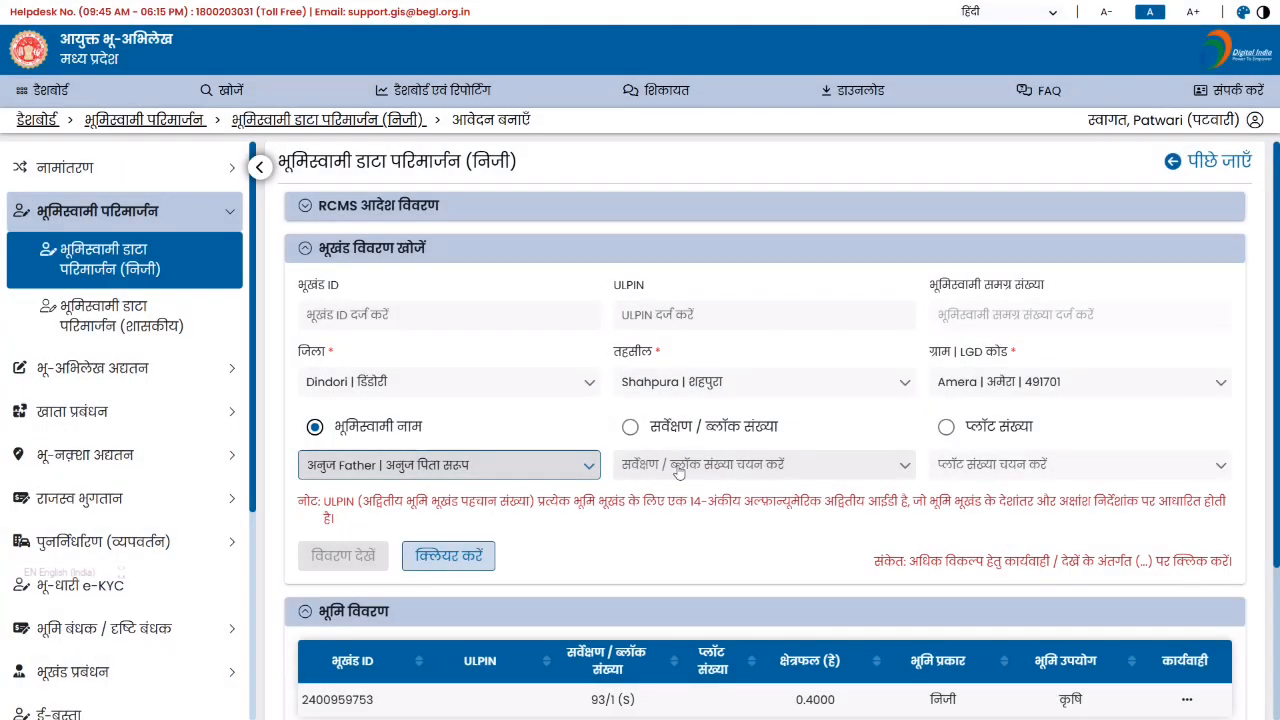
click(724, 466)
click(660, 544)
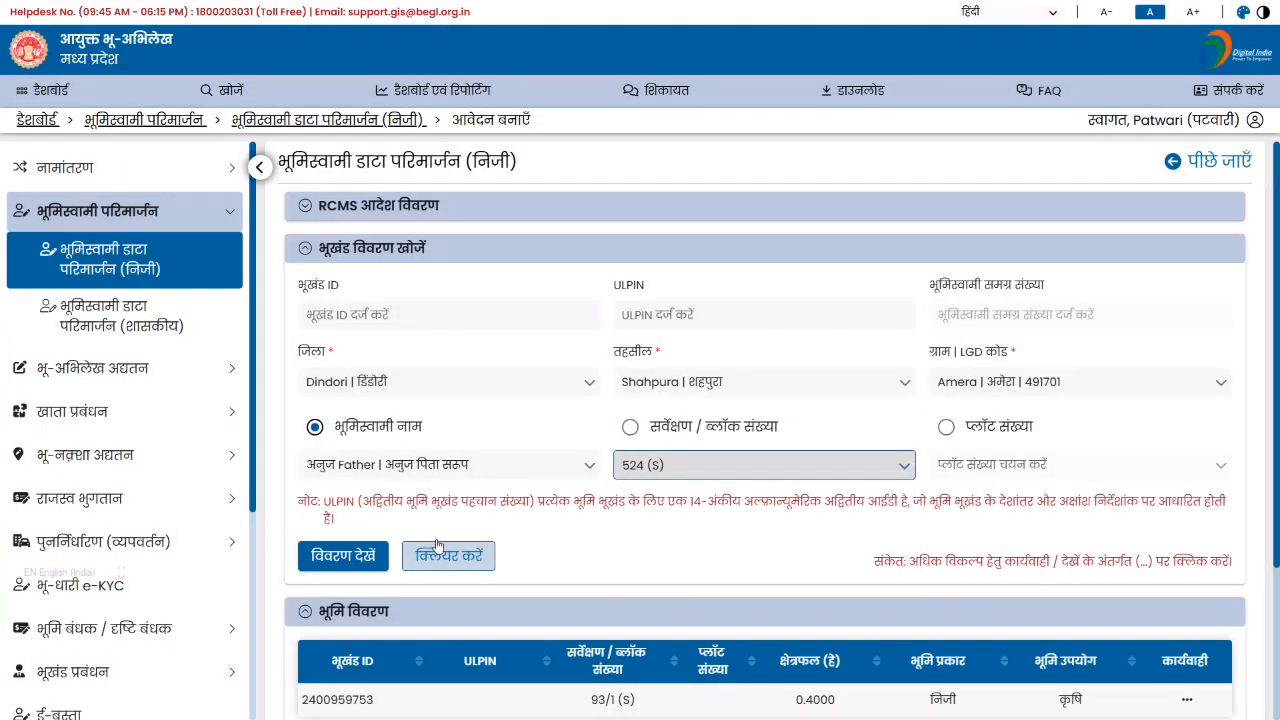
click(343, 555)
scroll(548, 498, down, 3)
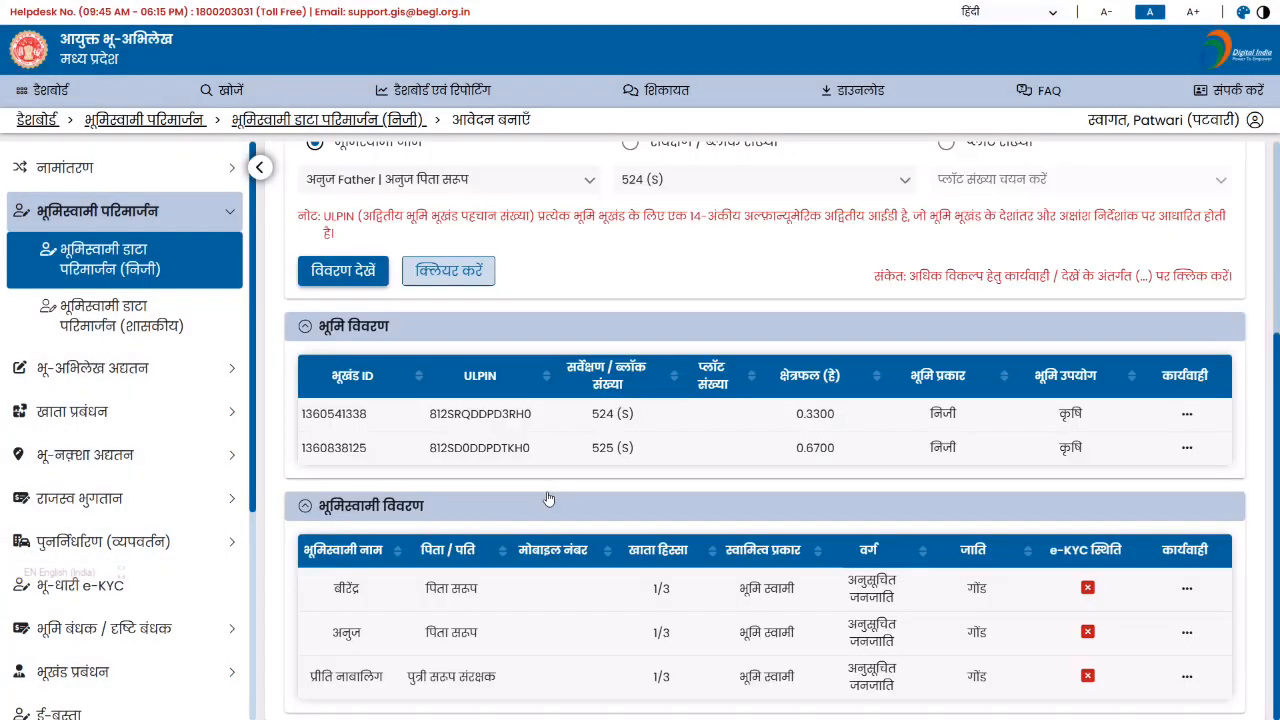
Review the retrieved land and landowner details and check the actions available for the parcel with survey number 524 (S).
scroll(548, 498, up, 1)
scroll(548, 498, down, 1)
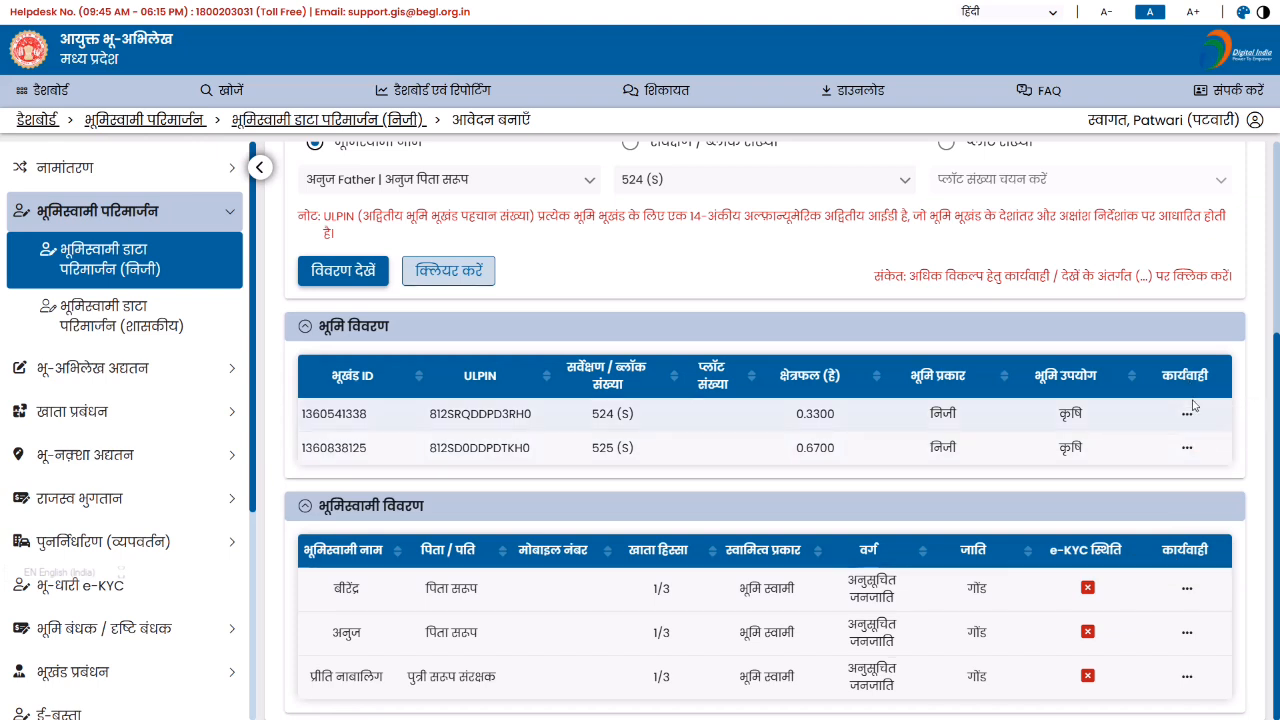
click(1188, 414)
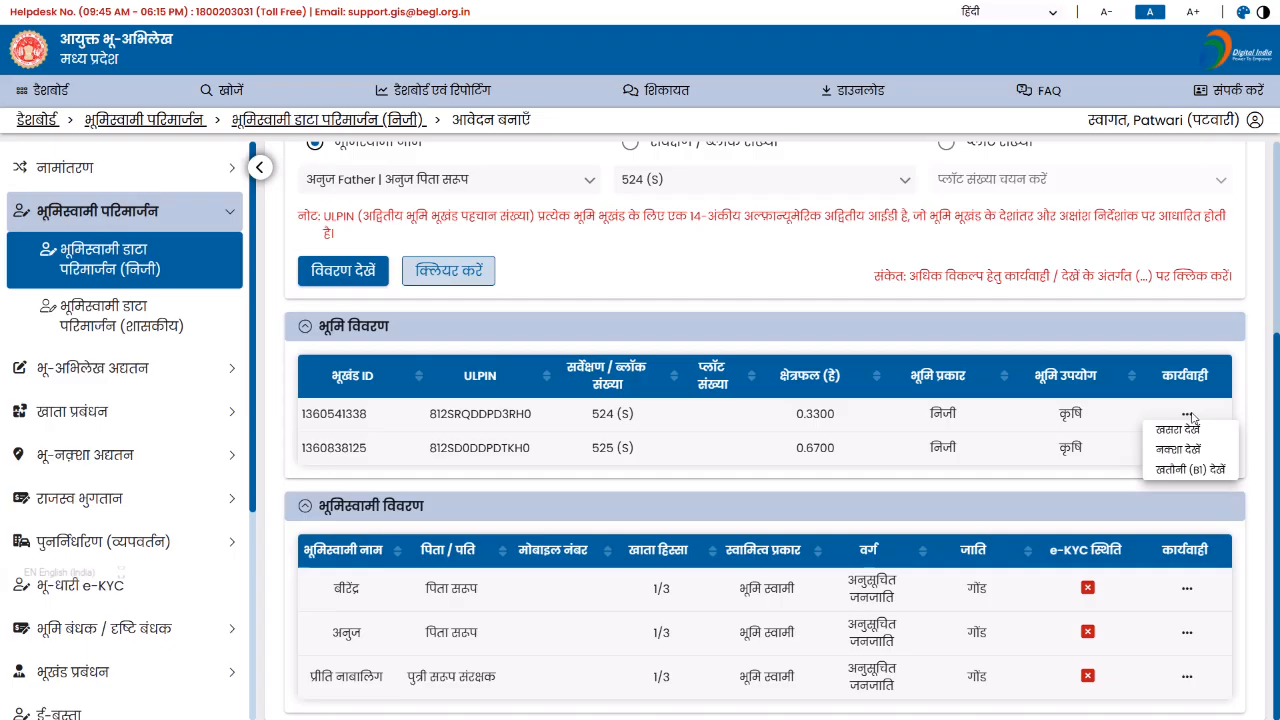
click(1187, 413)
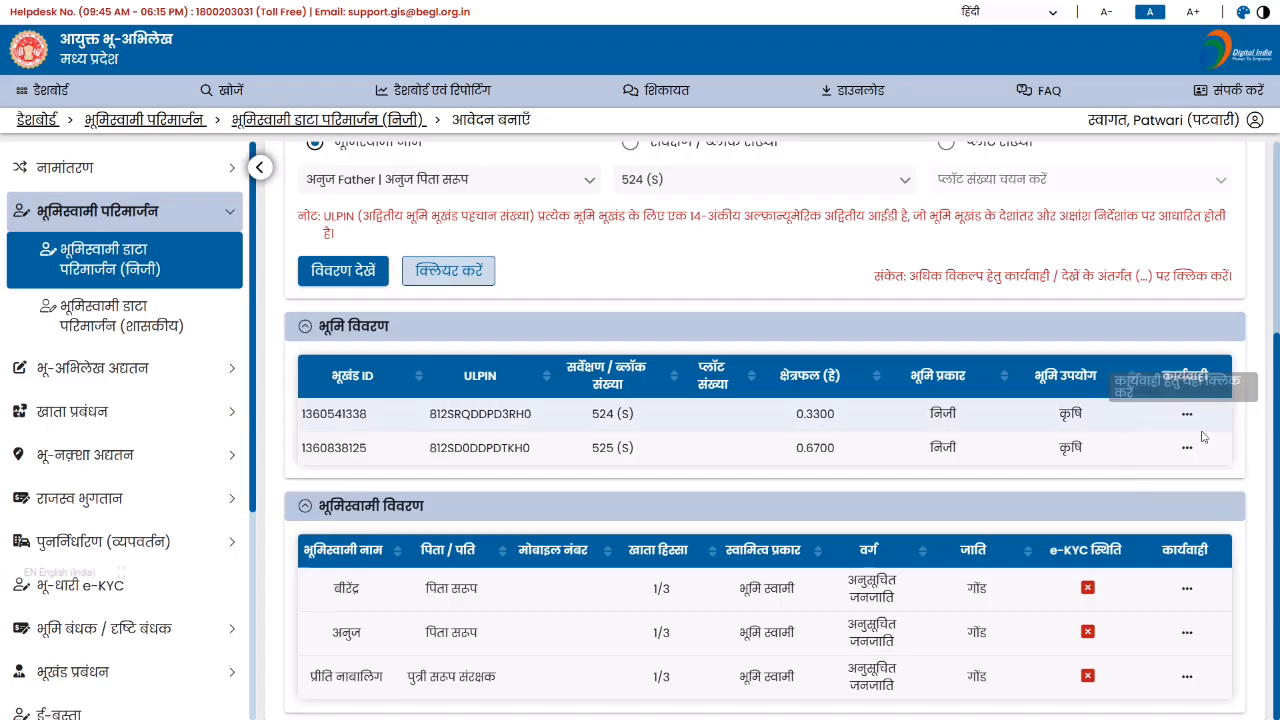
Open the landowner details correction form for the first listed landowner and examine its fields.
click(1185, 591)
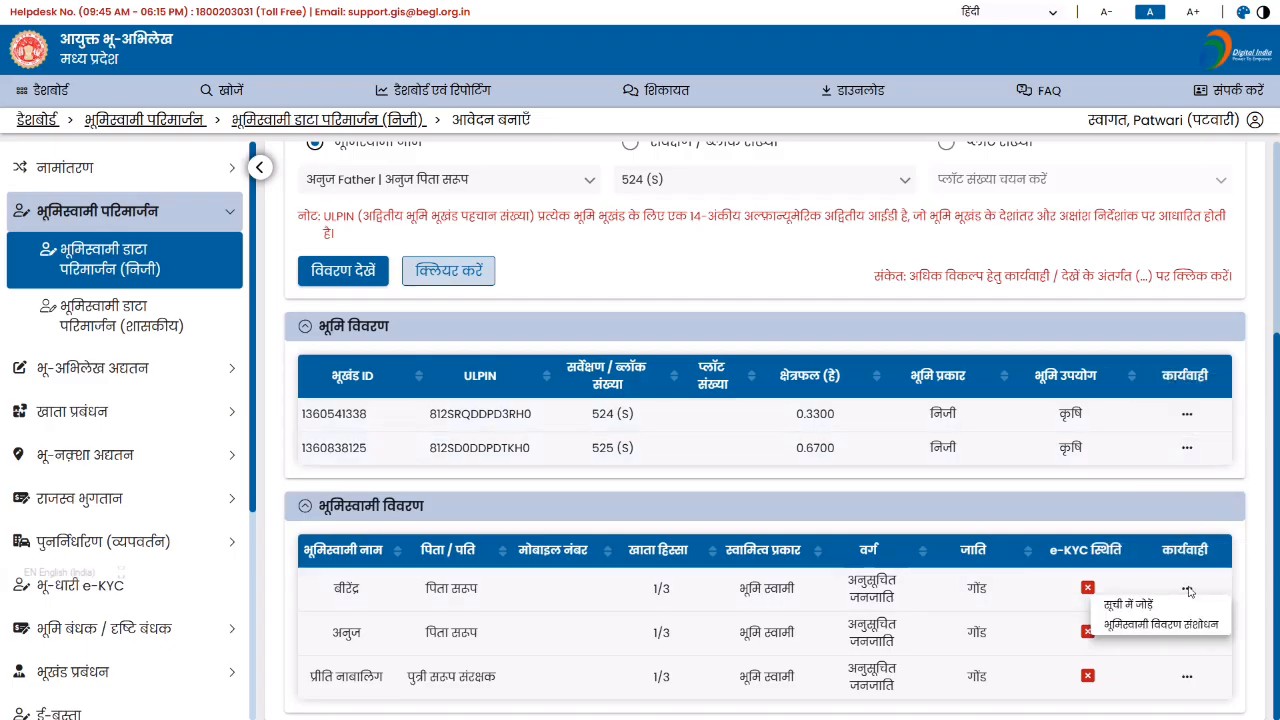
click(1185, 623)
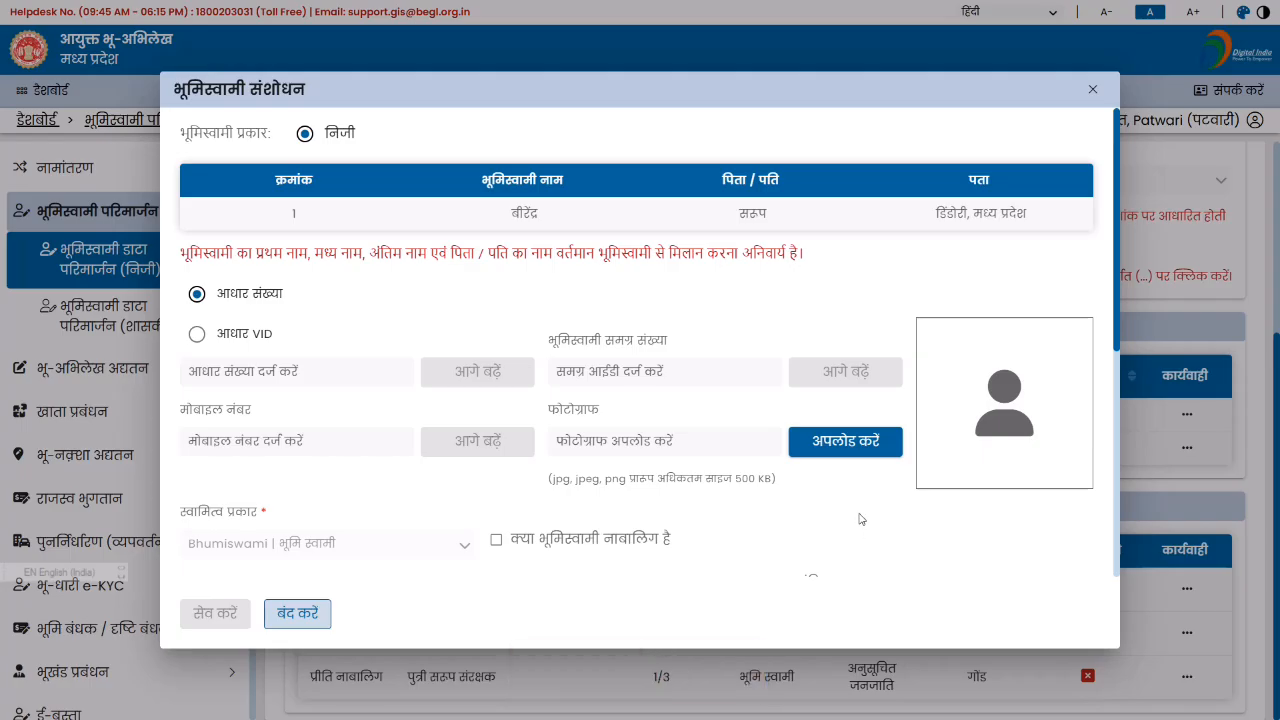
scroll(538, 450, down, 3)
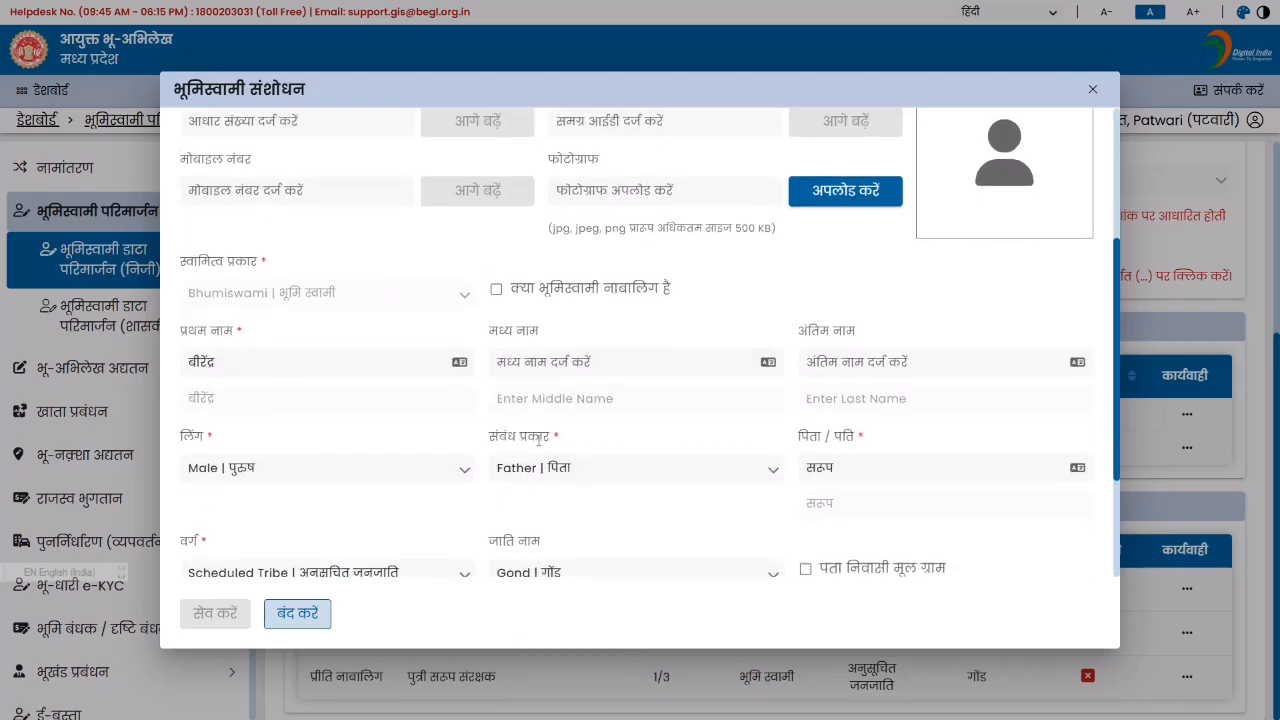
Fill in the first landowner's English first name and father's name, mark the address as the native village, and save the correction.
click(334, 367)
key(Tab)
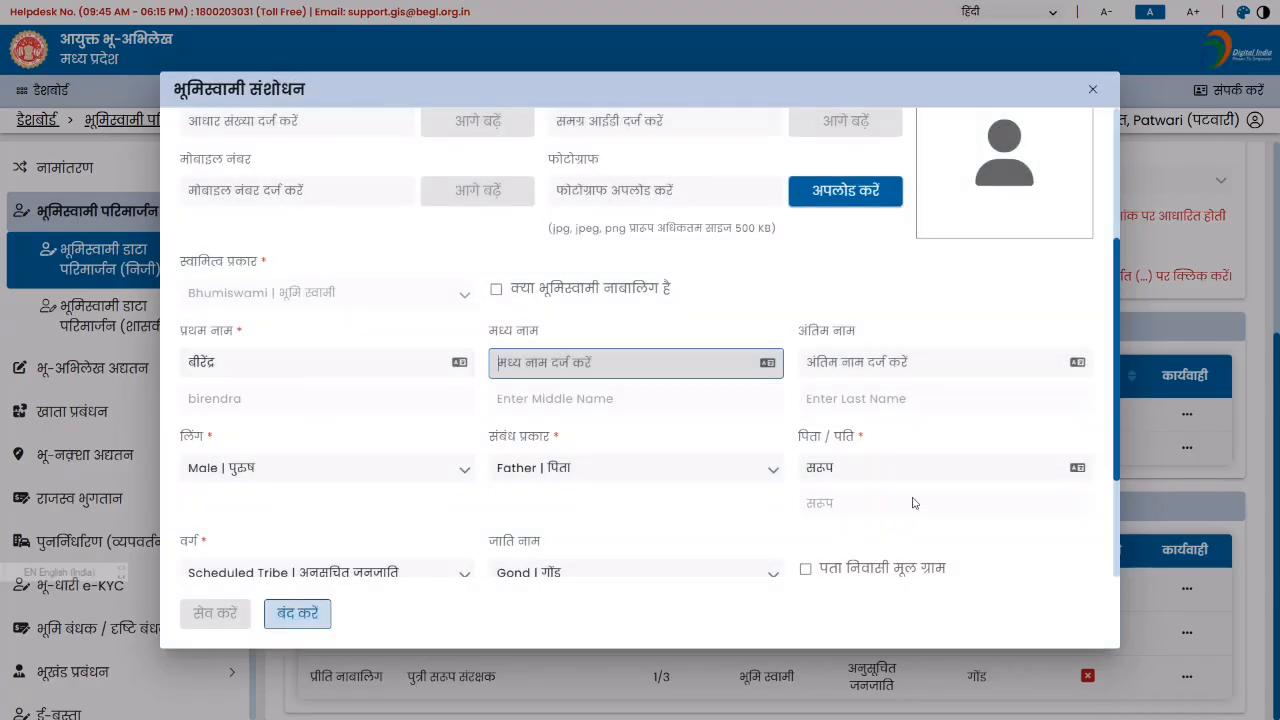
click(880, 470)
key(Tab)
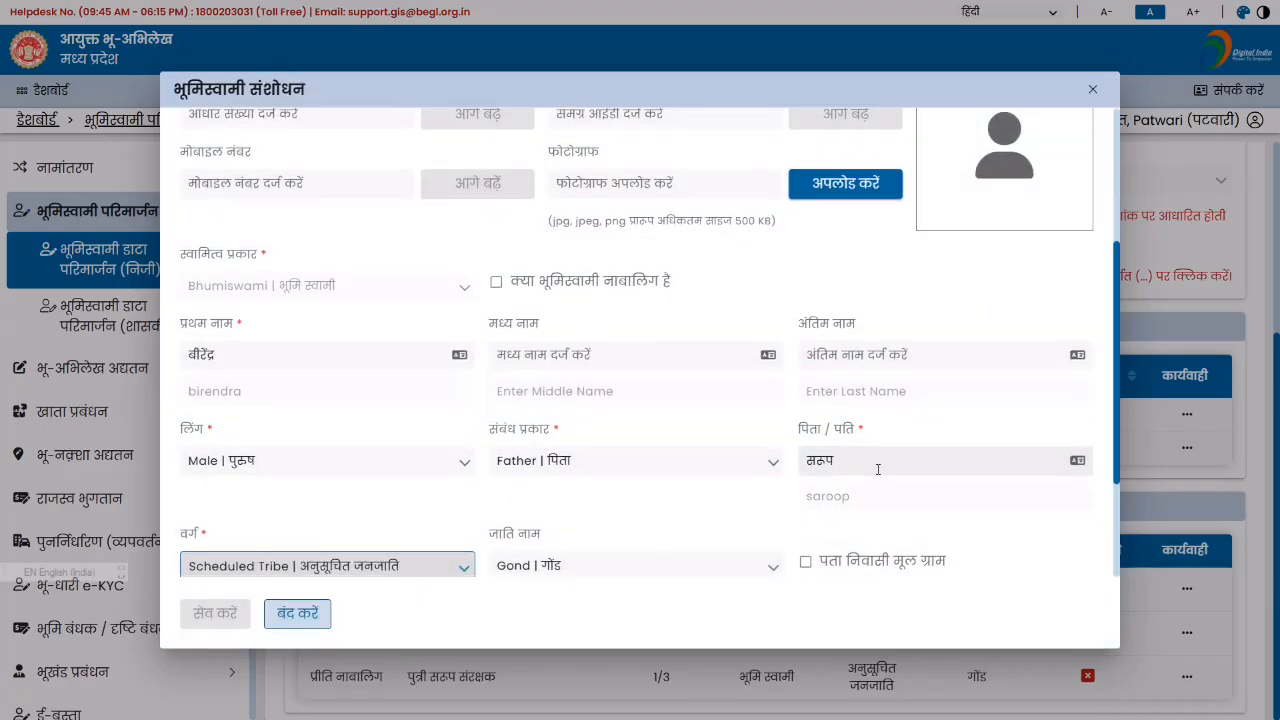
scroll(878, 469, down, 2)
click(806, 385)
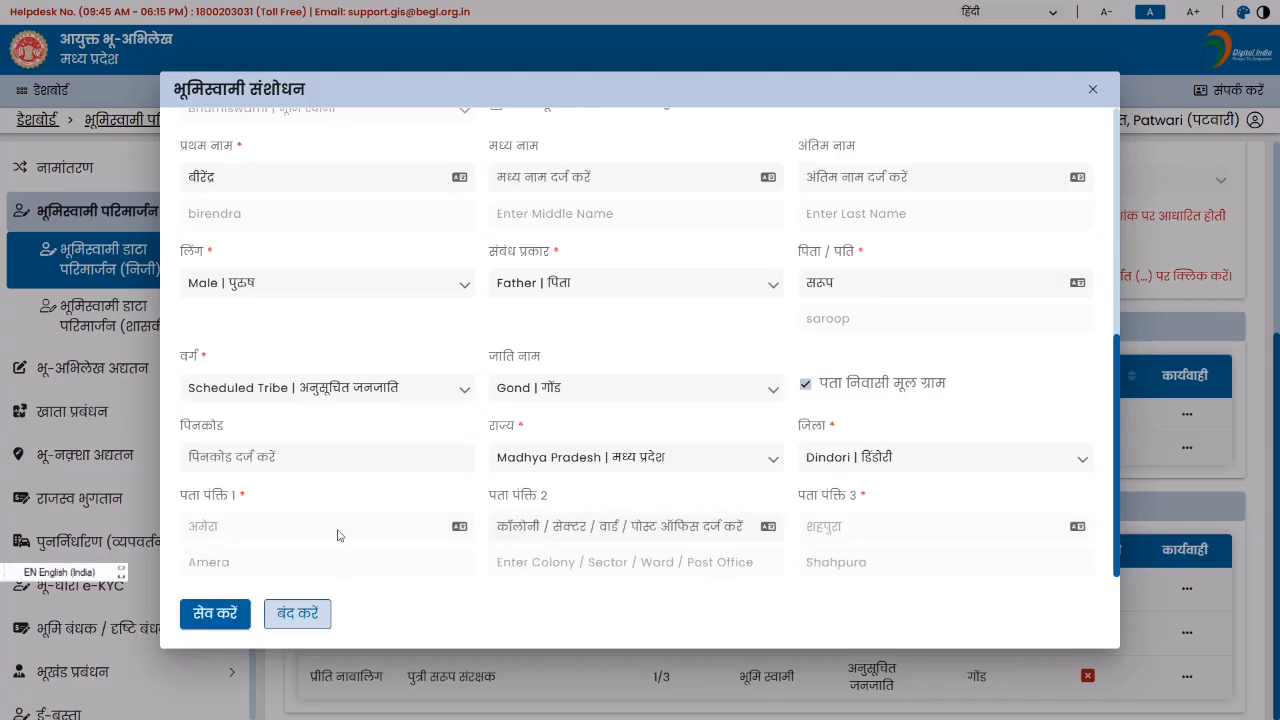
click(226, 621)
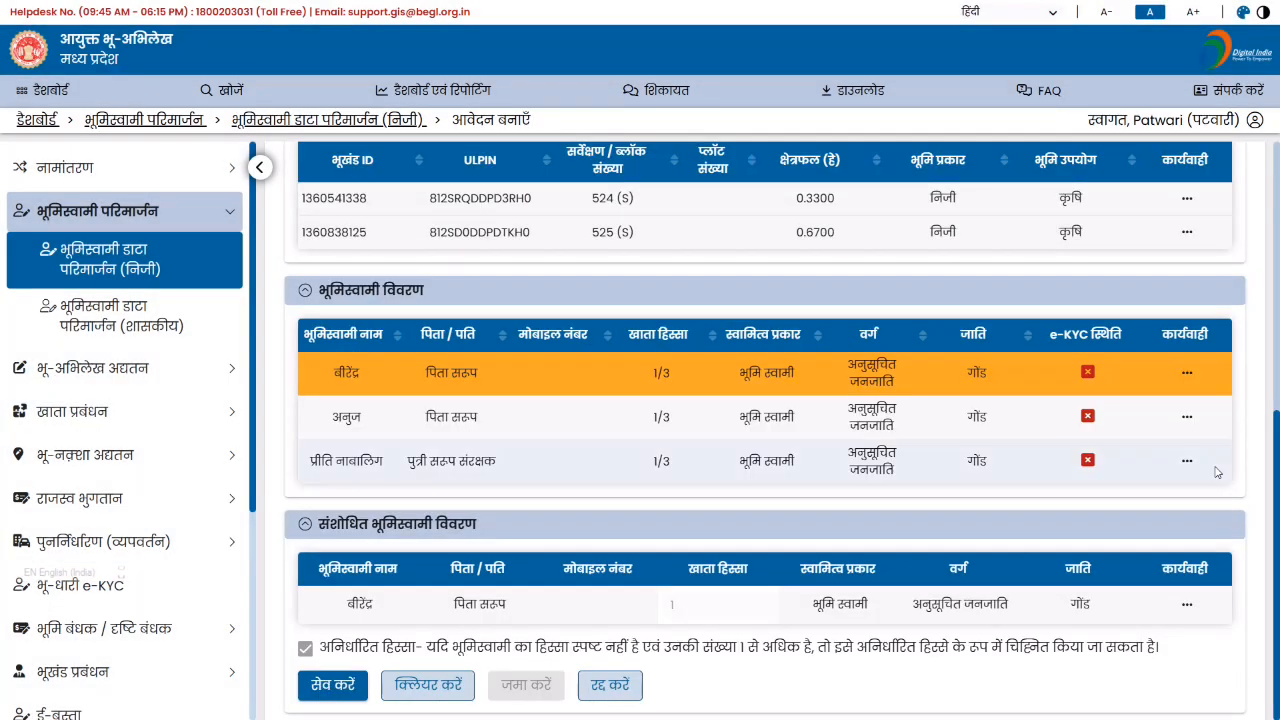
click(1188, 417)
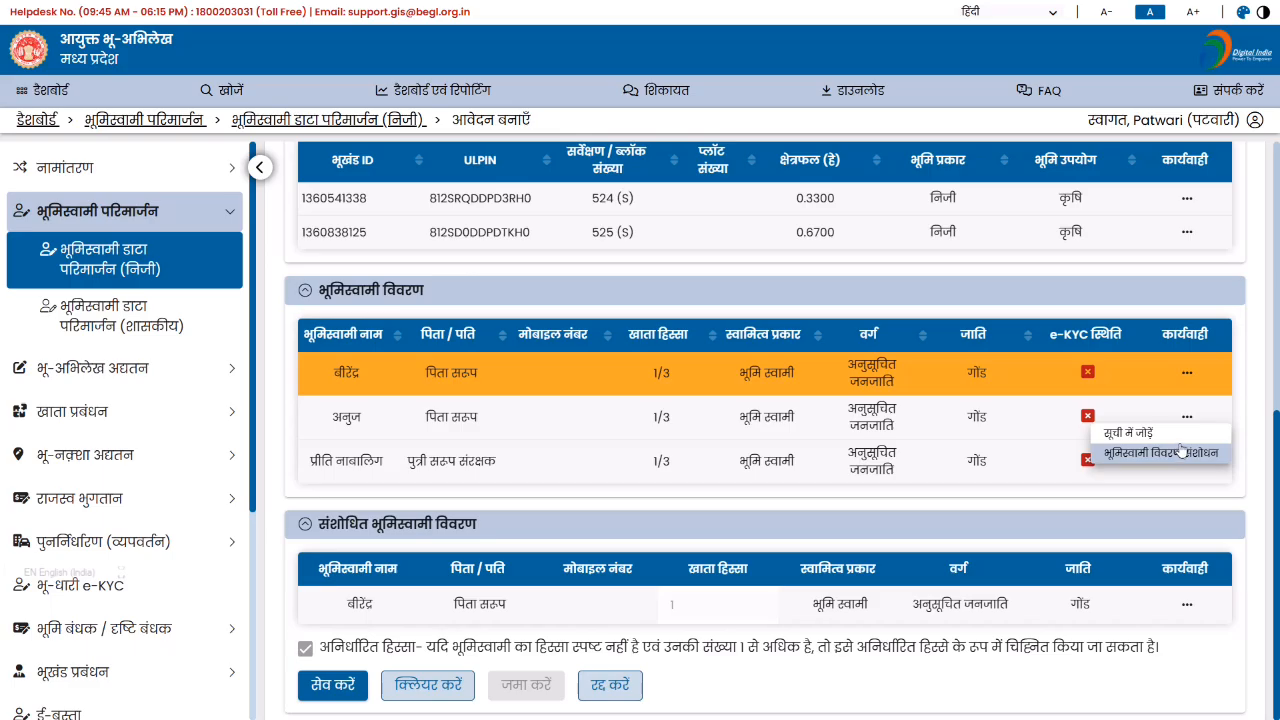
click(1247, 391)
scroll(778, 382, up, 4)
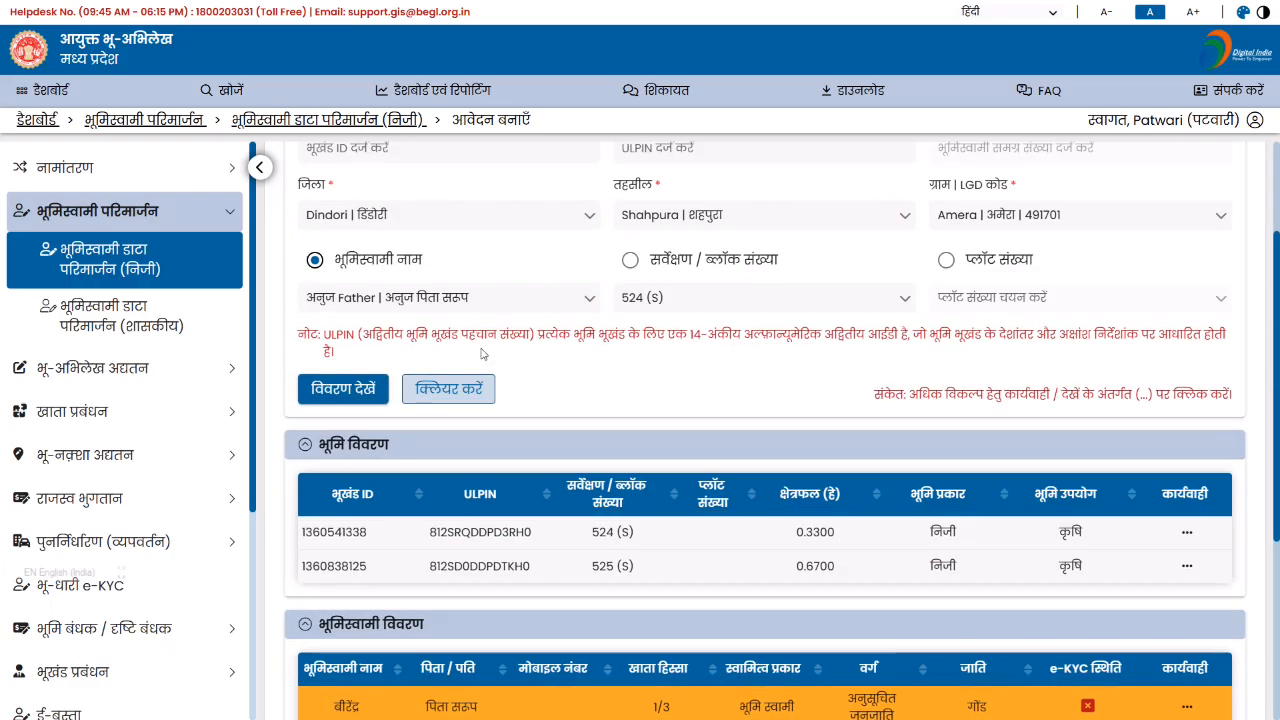
scroll(616, 362, down, 2)
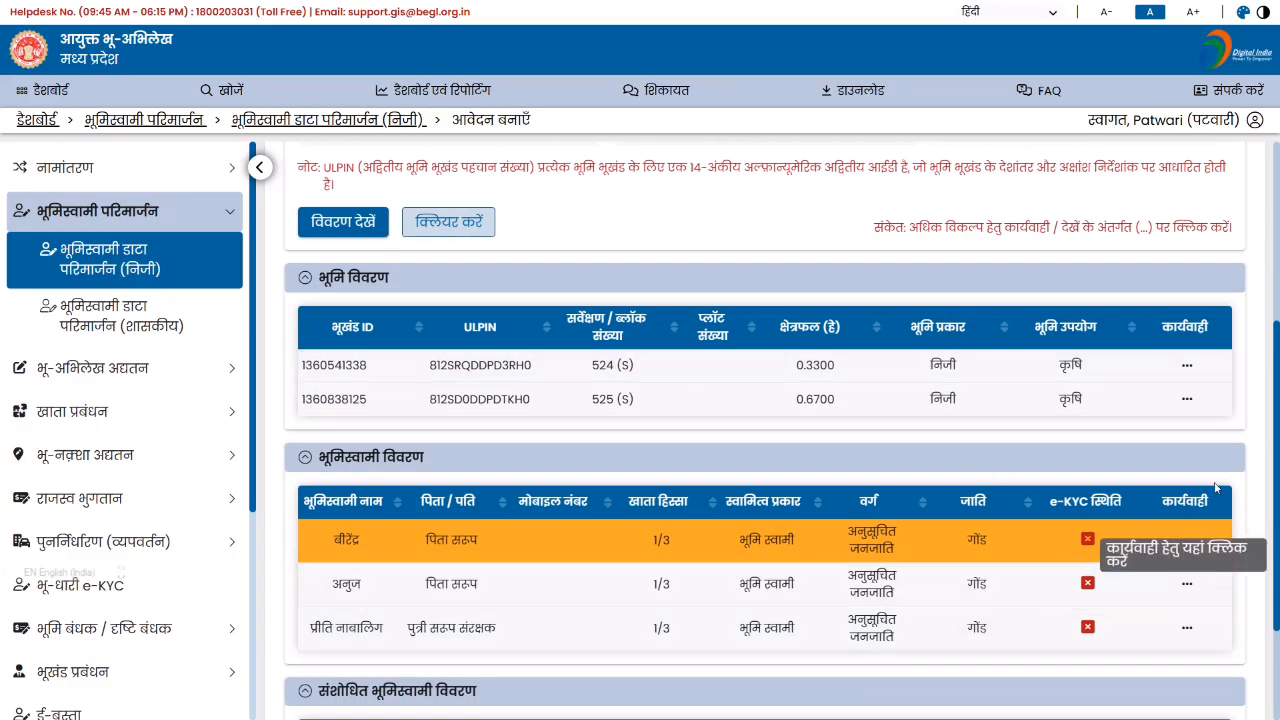
click(1187, 541)
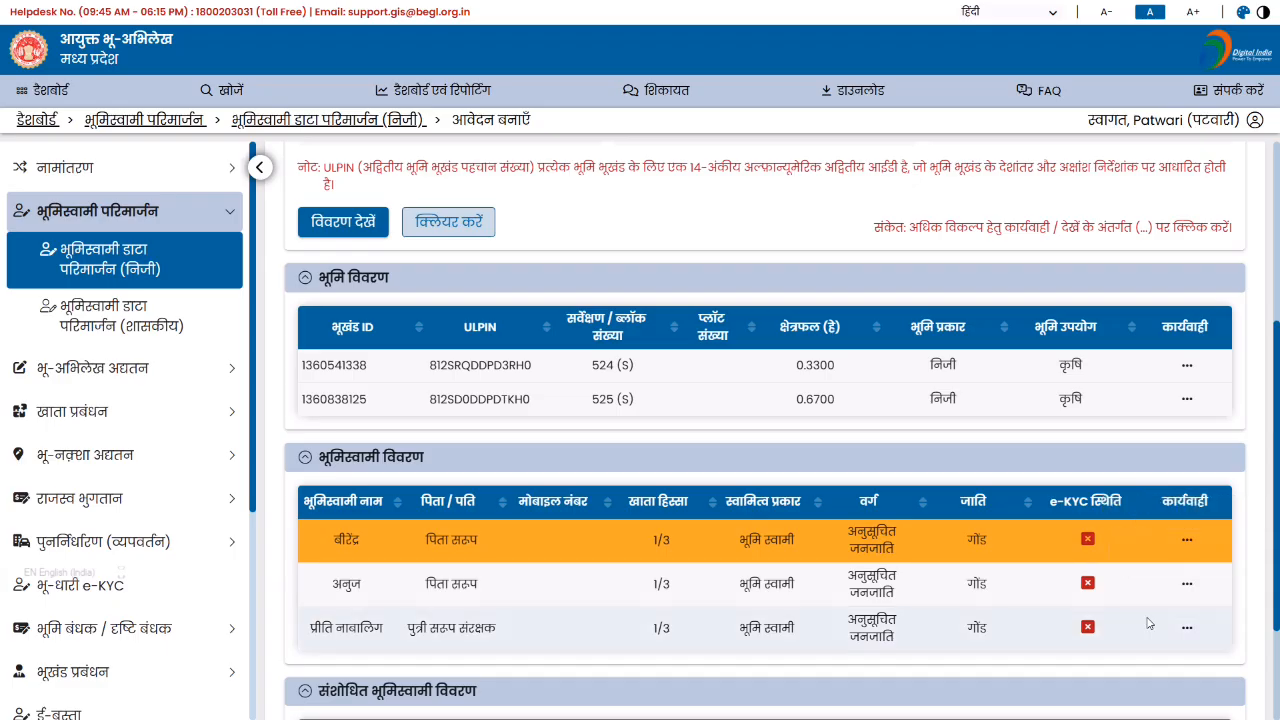
scroll(1151, 611, down, 2)
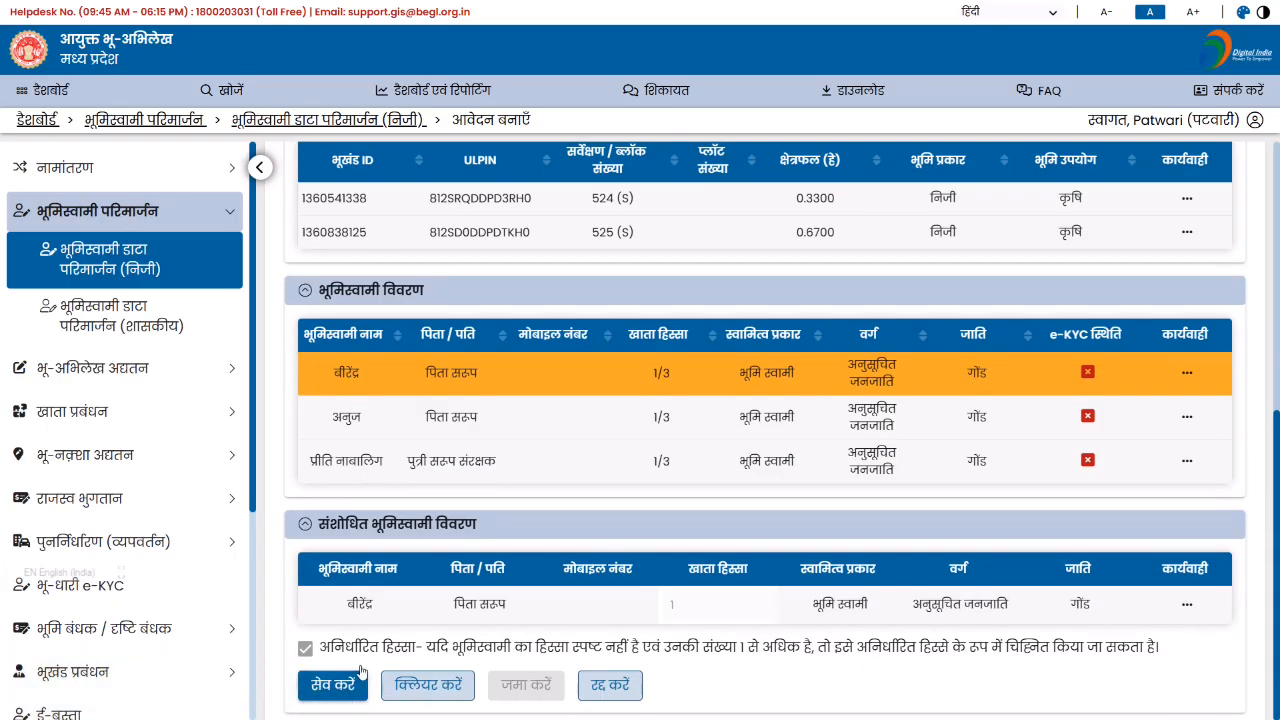
Open the details correction form for the second listed landowner and fill in the English version of the first name.
click(1187, 417)
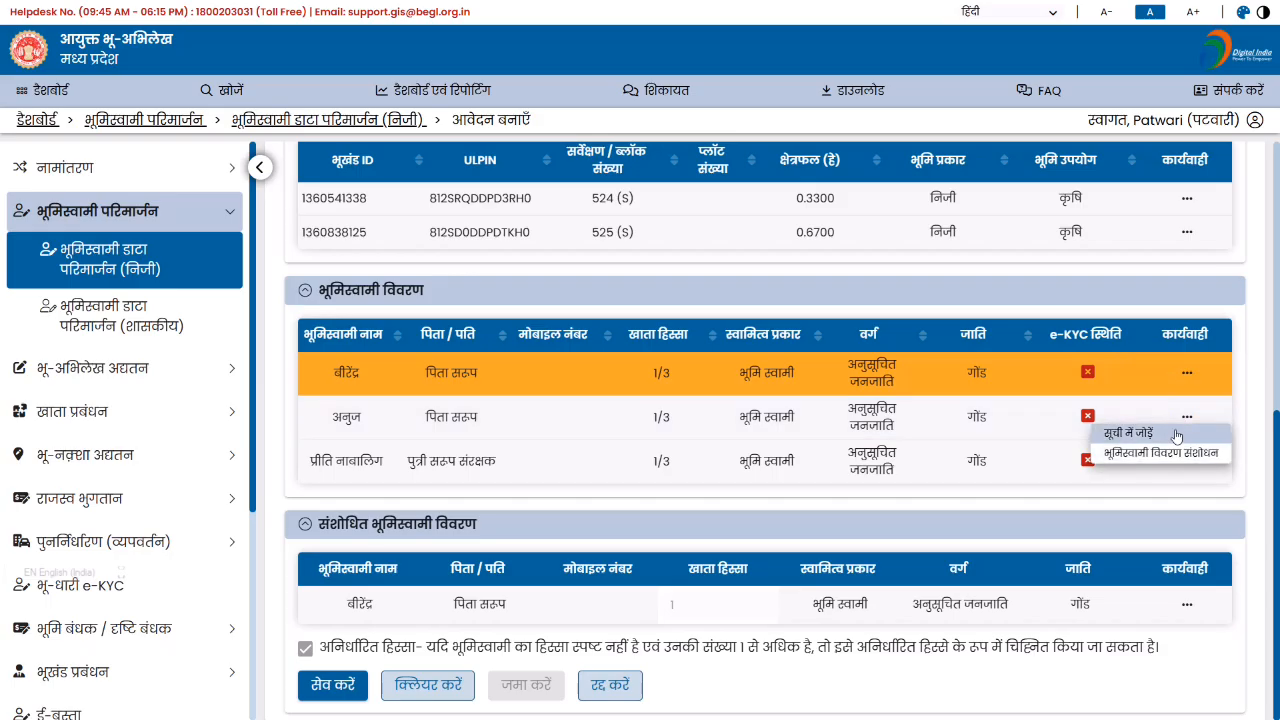
click(1160, 452)
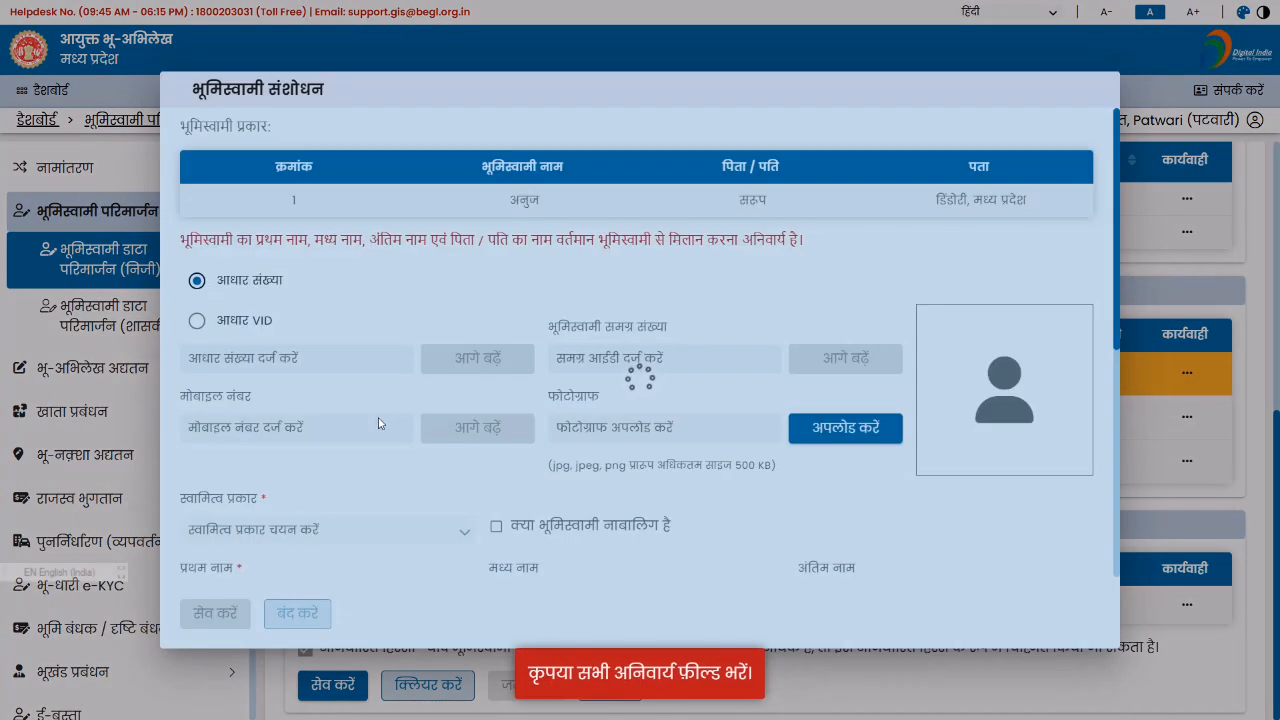
scroll(418, 469, down, 2)
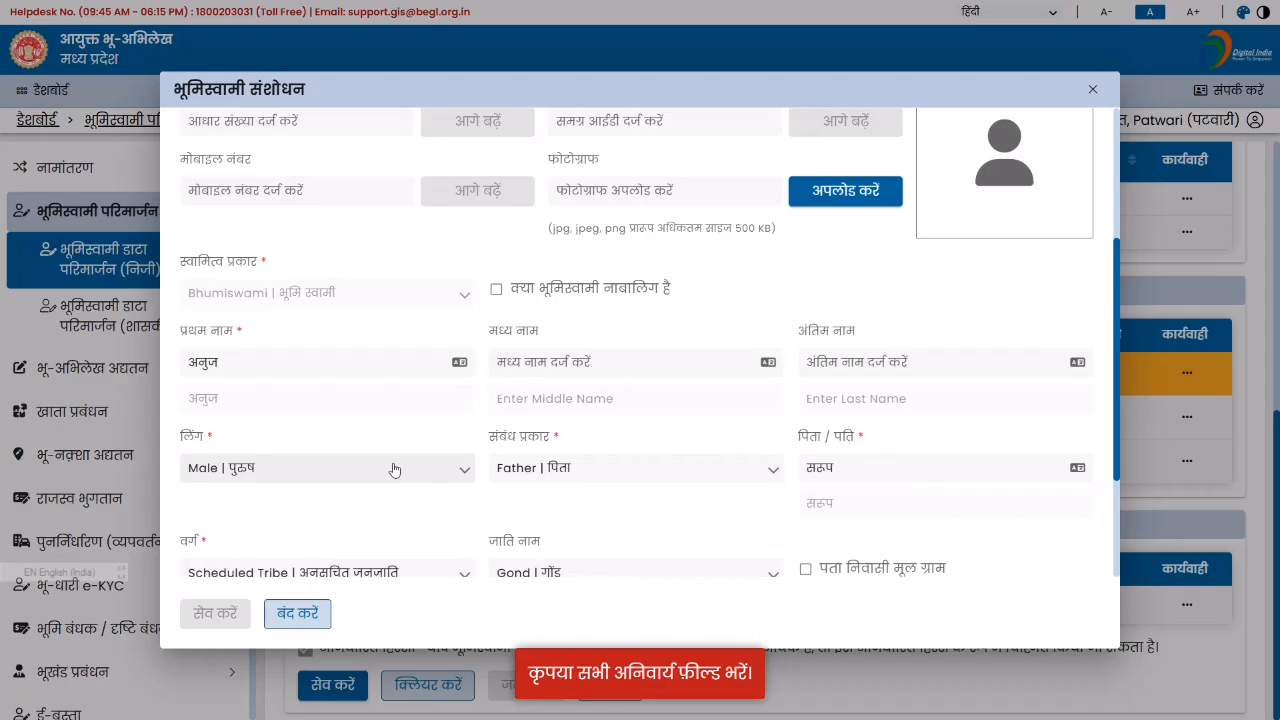
click(323, 362)
key(Tab)
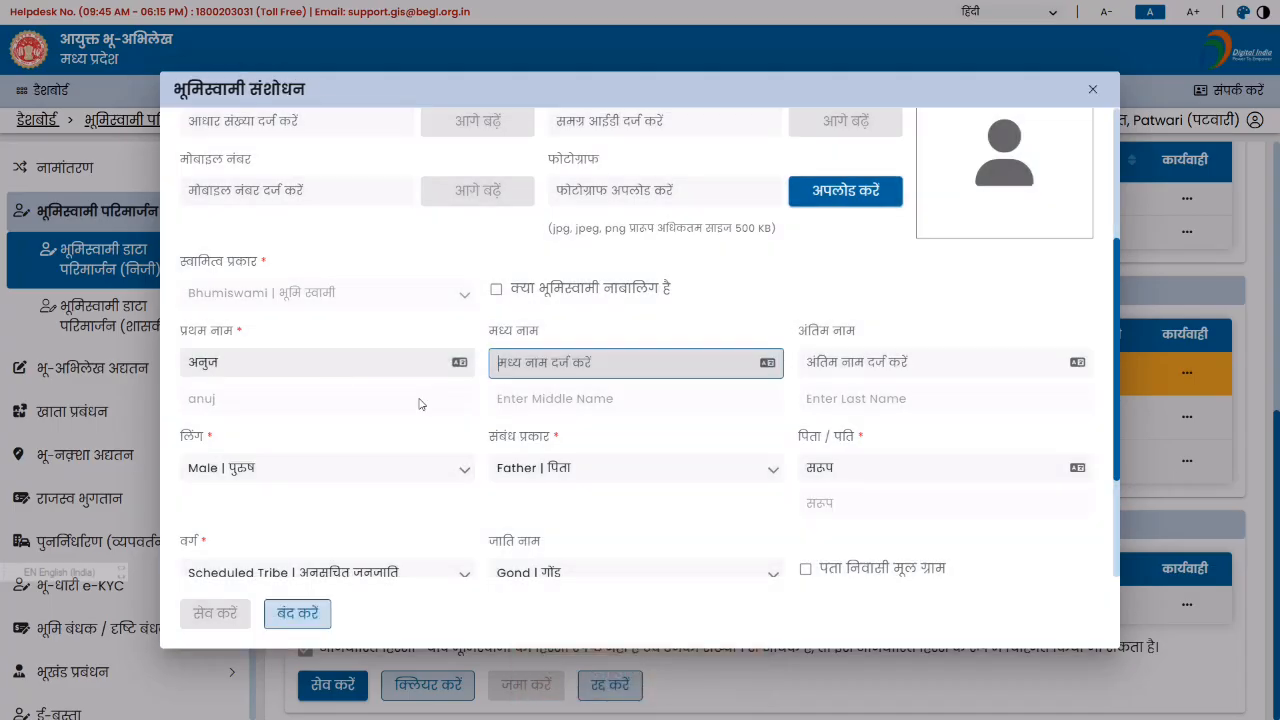
Fill in the second landowner's English father's name, mark the address as the native village, and save the correction.
scroll(594, 408, down, 2)
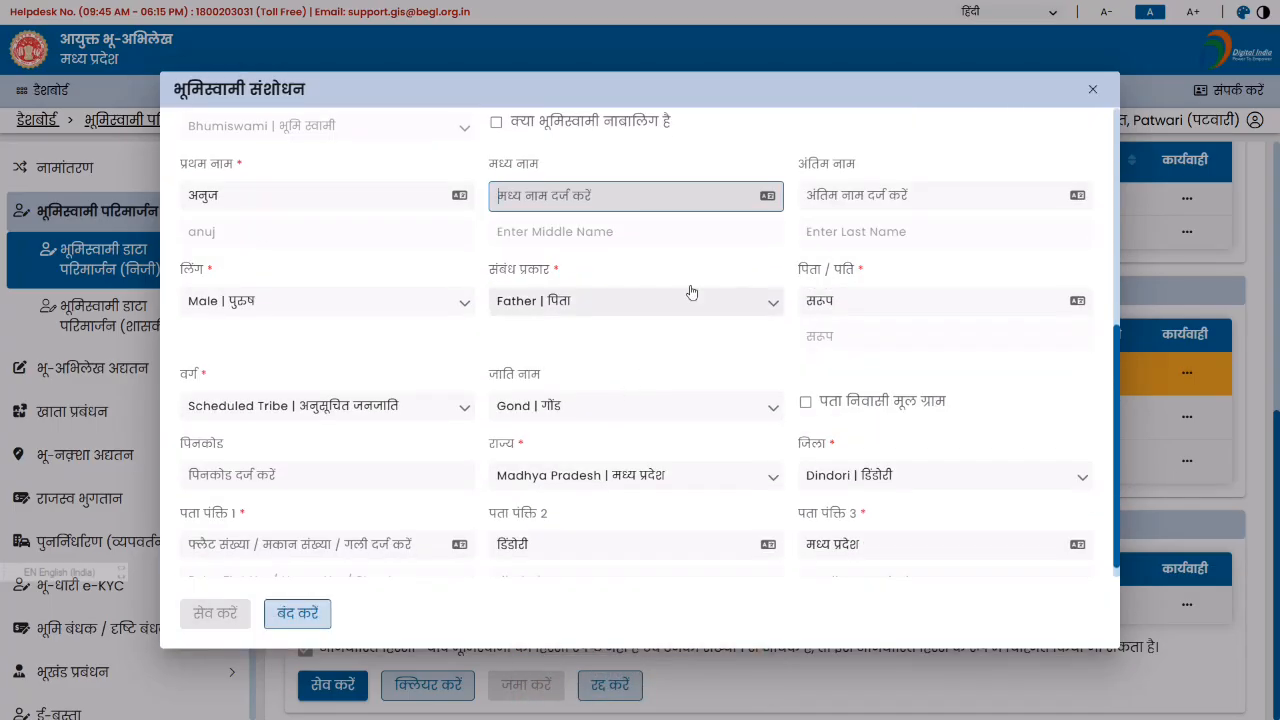
click(857, 301)
key(Tab)
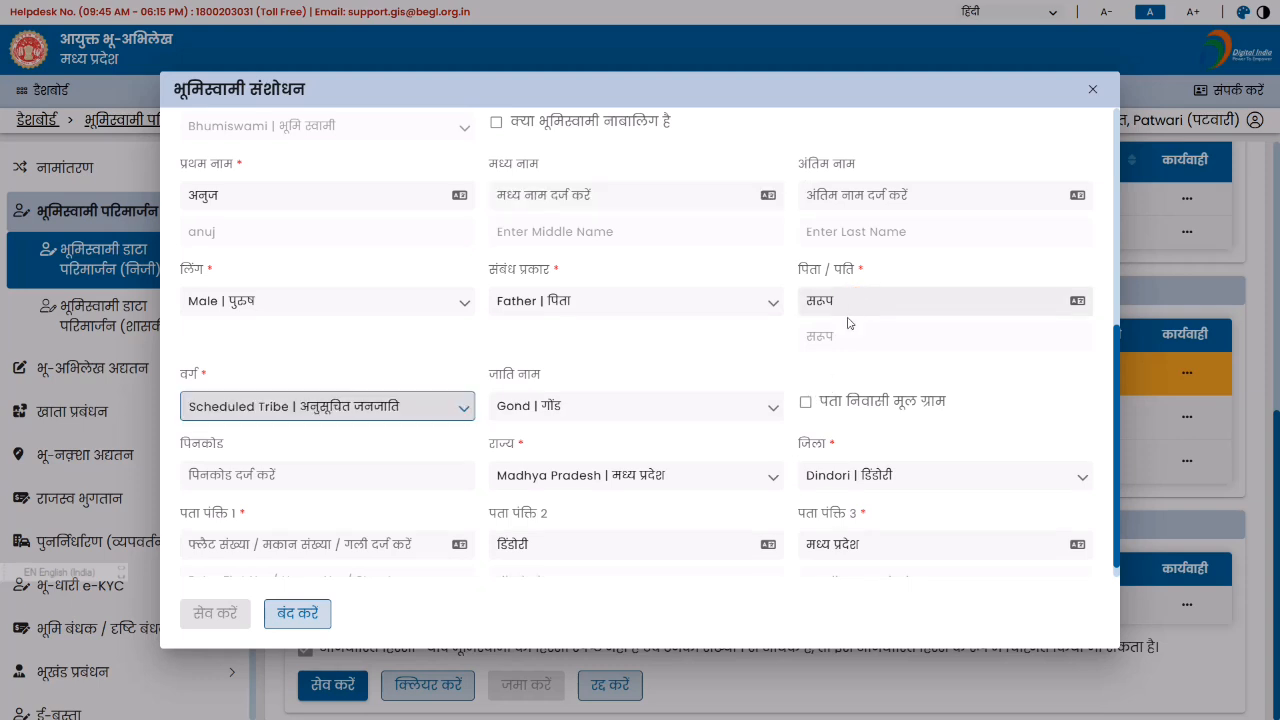
click(805, 401)
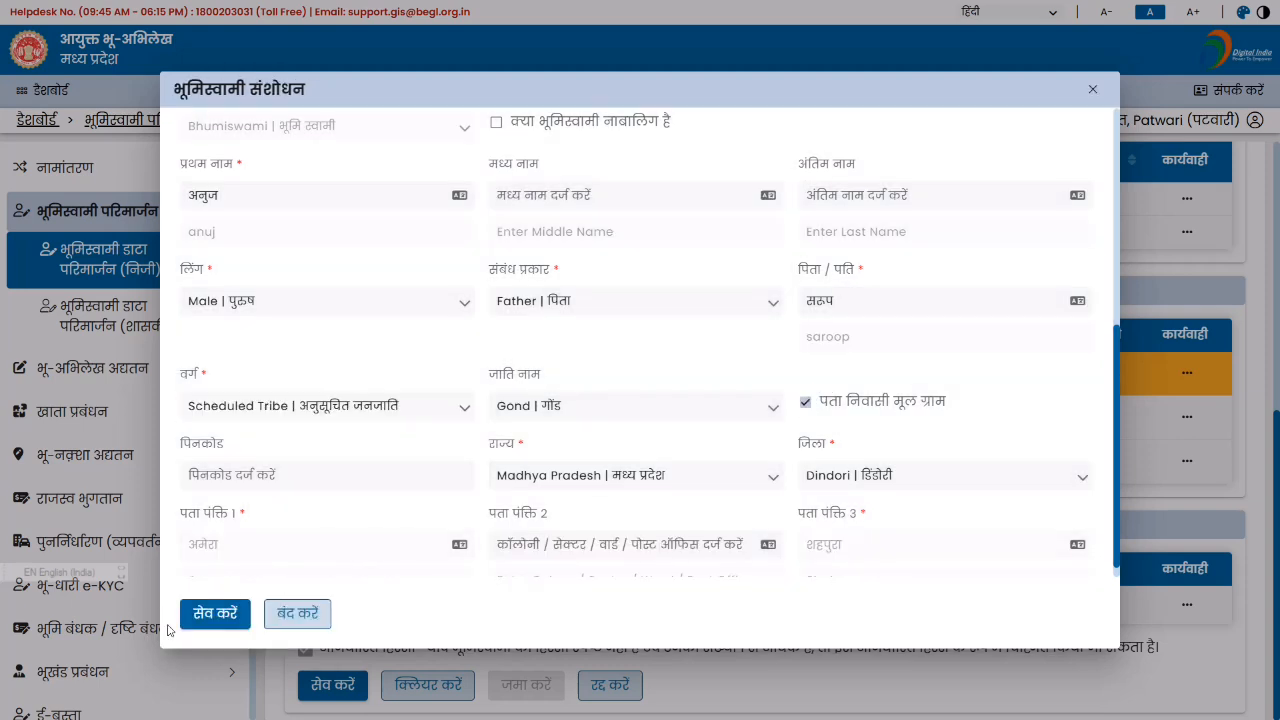
click(211, 613)
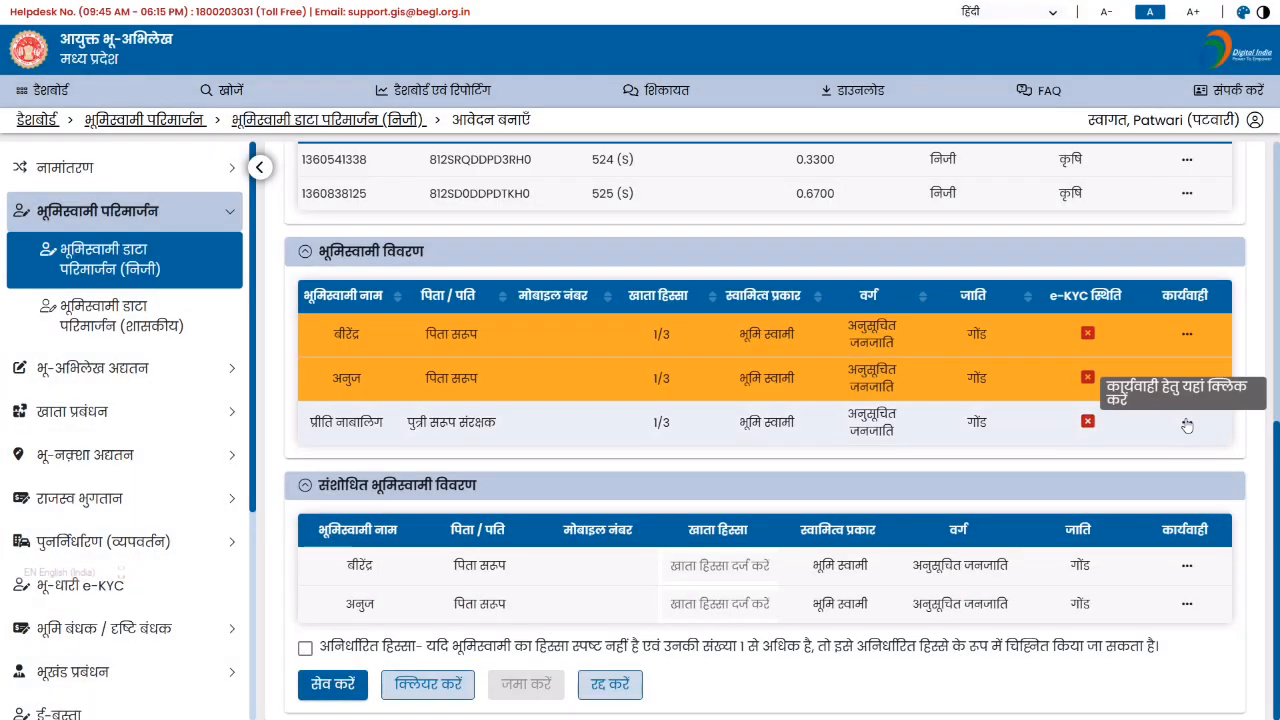
Open the minor landowner's correction form, fill in the English first and father's names, and mark the address as the native village.
click(1186, 423)
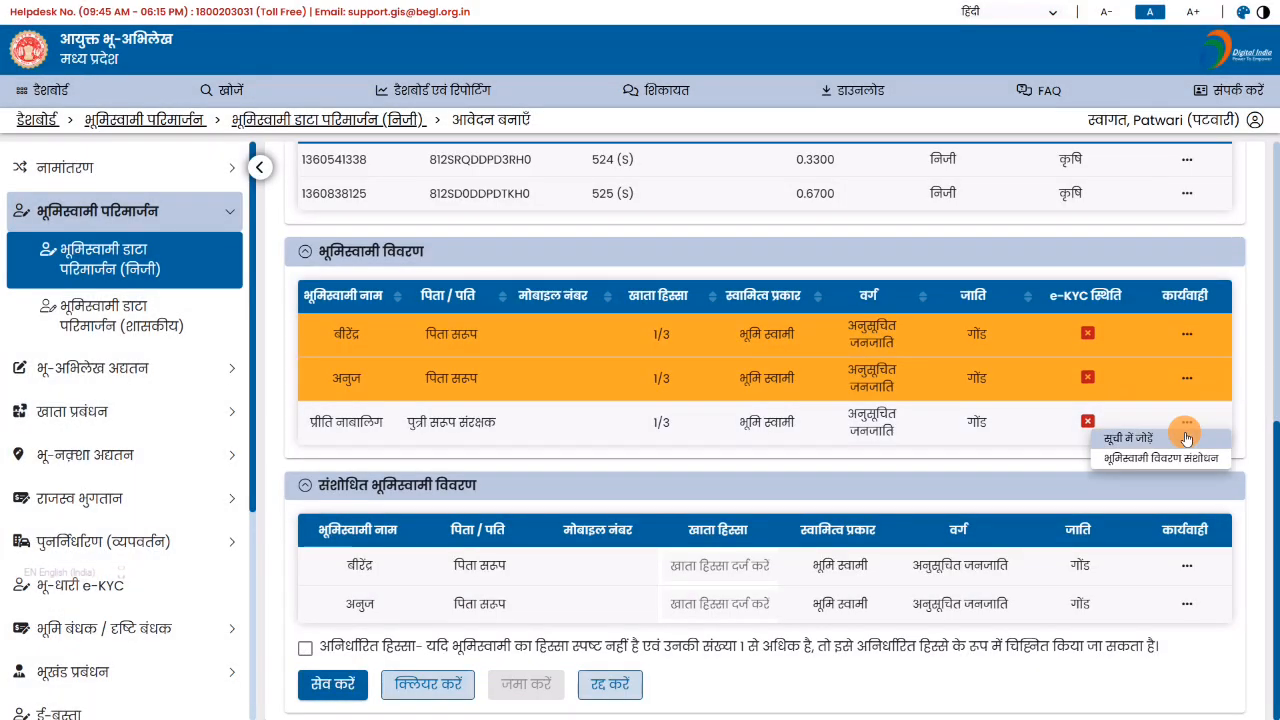
click(1186, 438)
scroll(413, 432, down, 3)
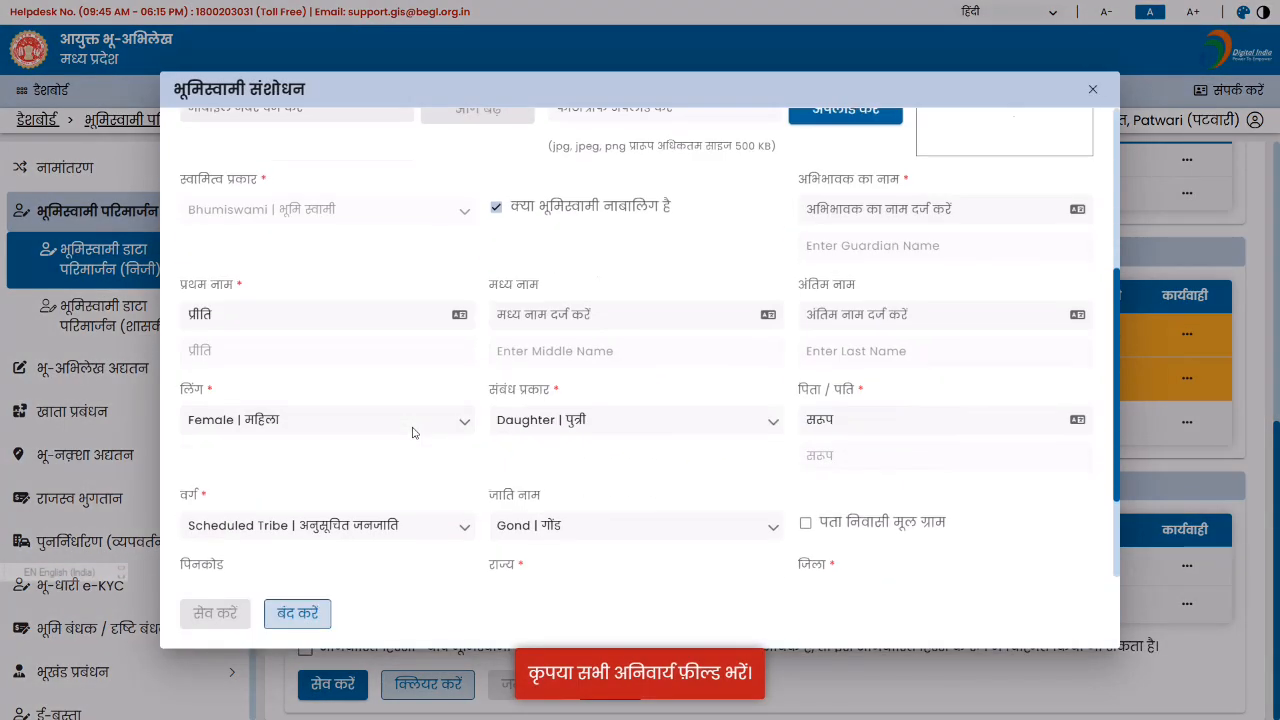
click(343, 320)
key(Tab)
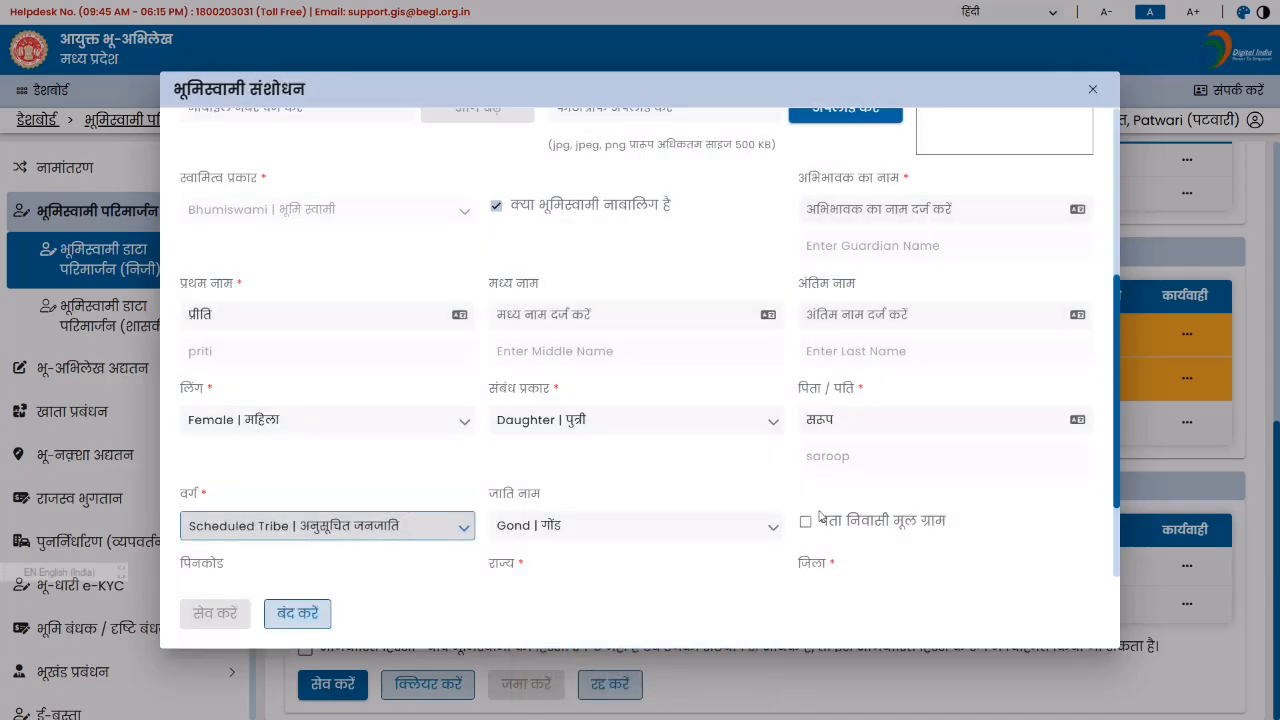
click(806, 524)
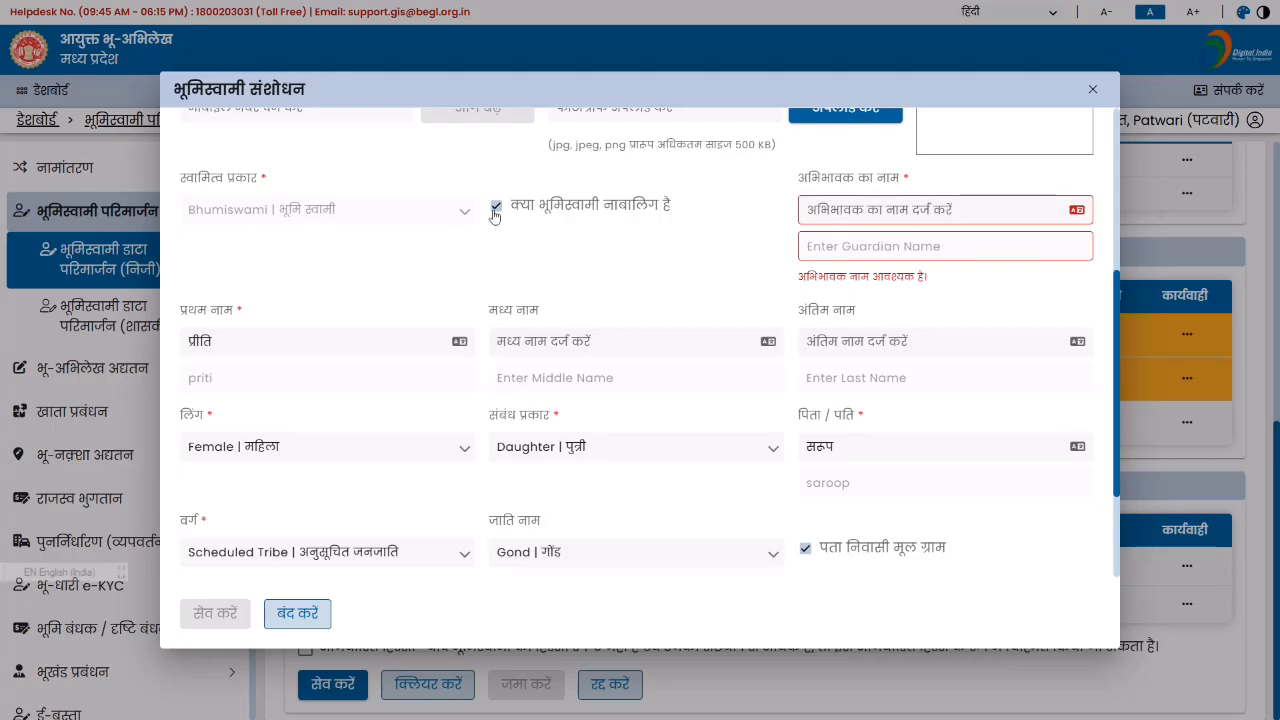
Copy the minor landowner's father's name into the guardian name field and save the correction.
scroll(492, 355, up, 1)
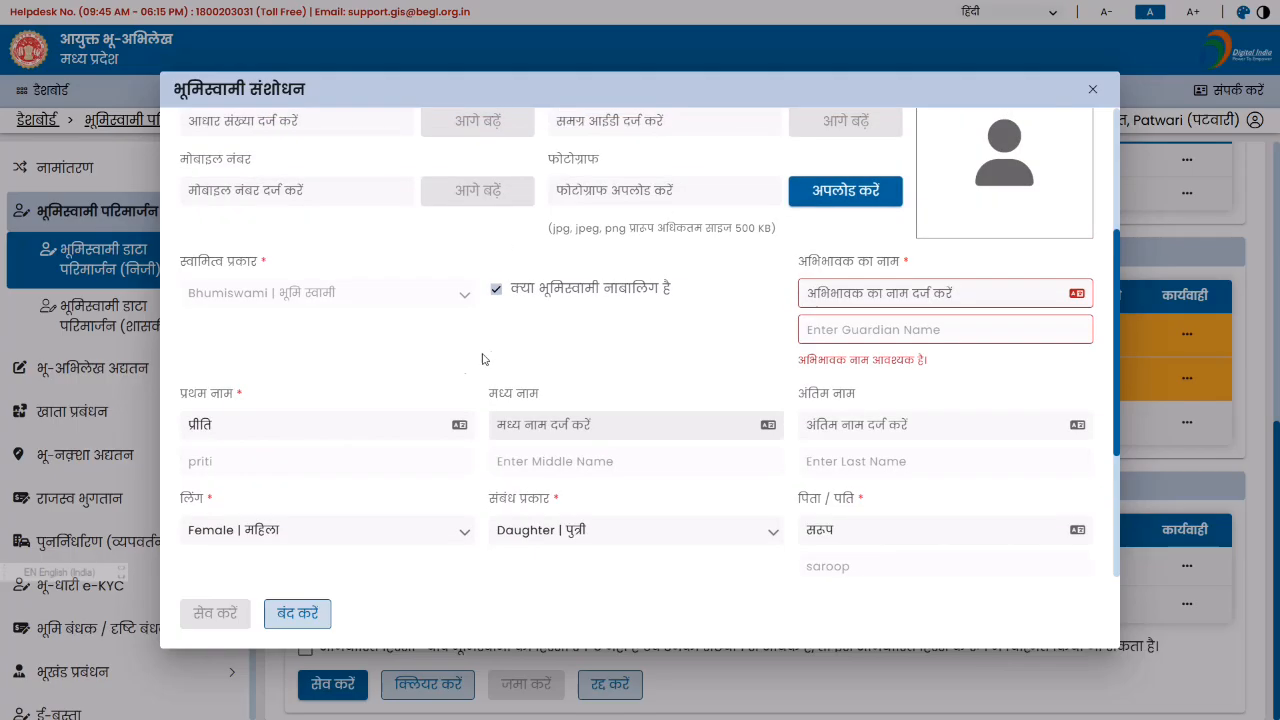
scroll(1057, 332, down, 2)
drag(871, 366, 769, 368)
key(ctrl+c)
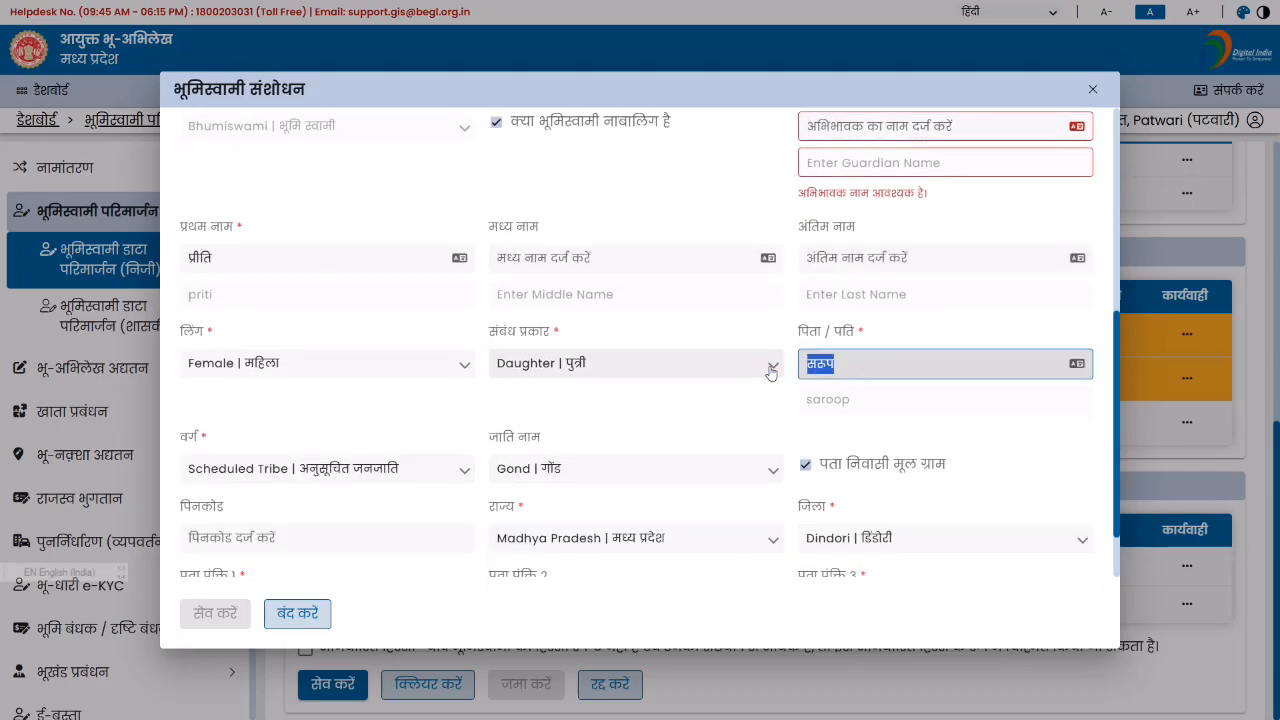
scroll(900, 290, up, 2)
click(901, 293)
key(ctrl+v)
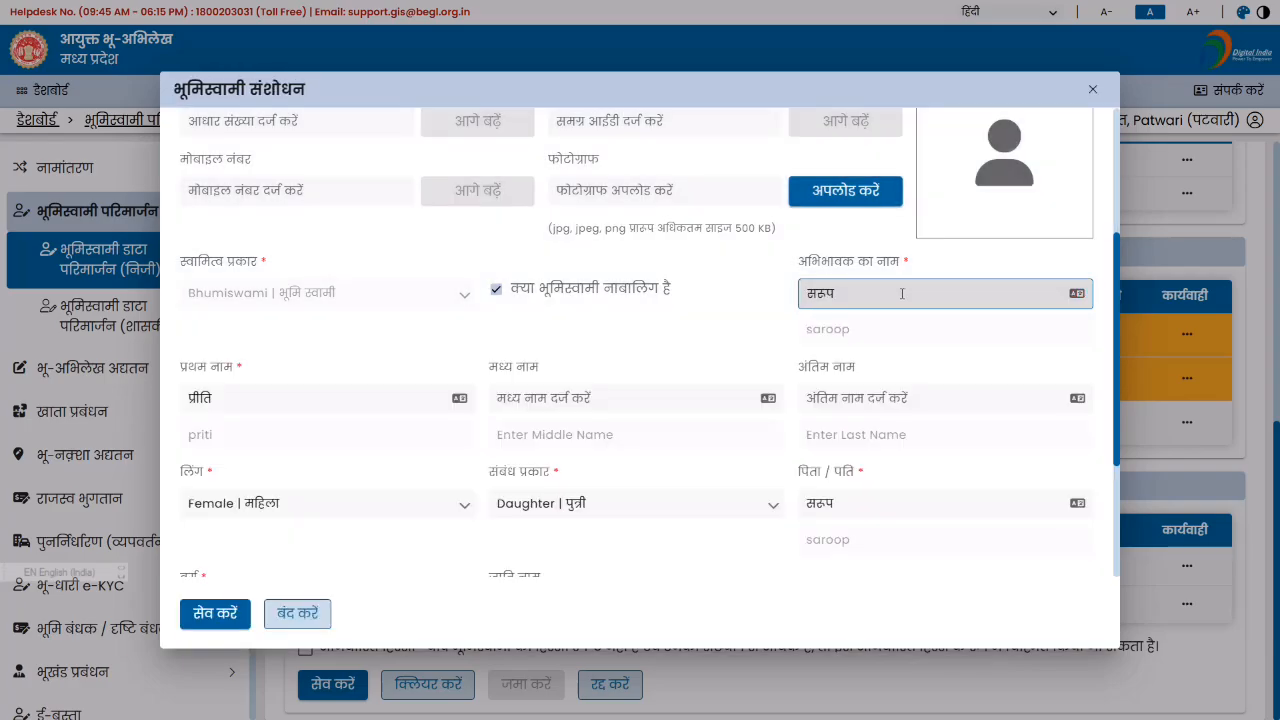
scroll(890, 363, down, 3)
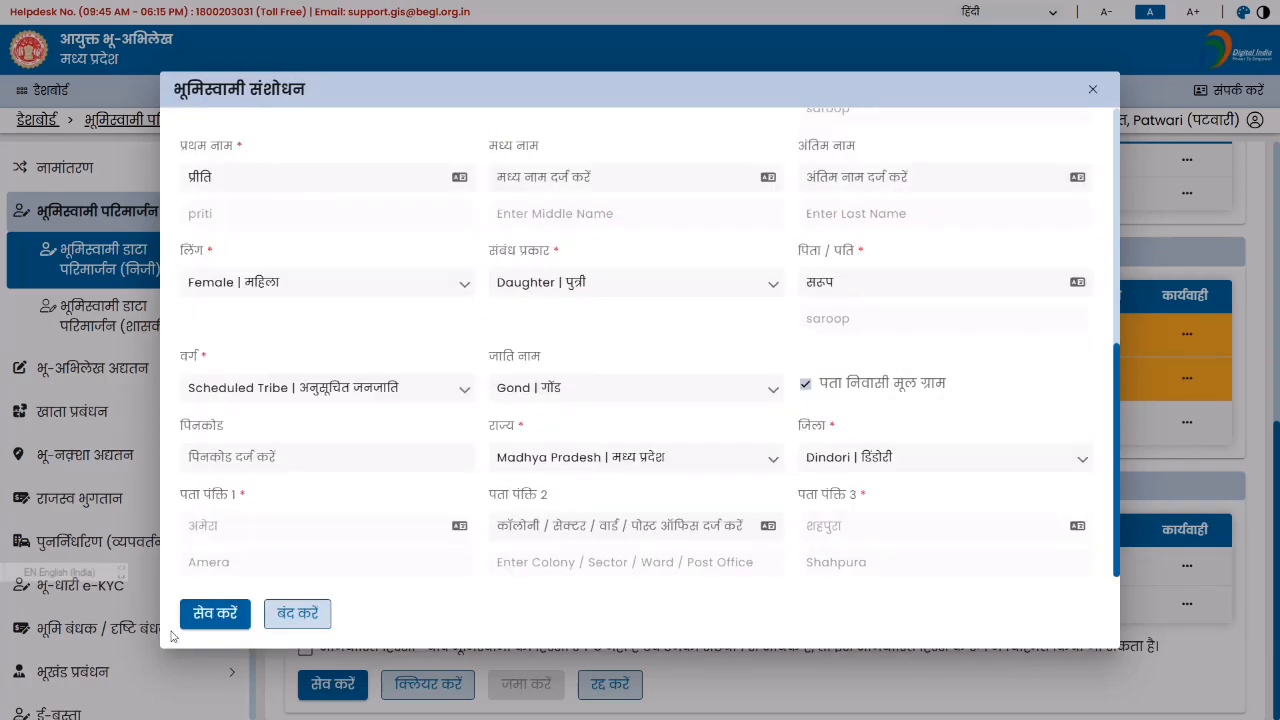
click(215, 614)
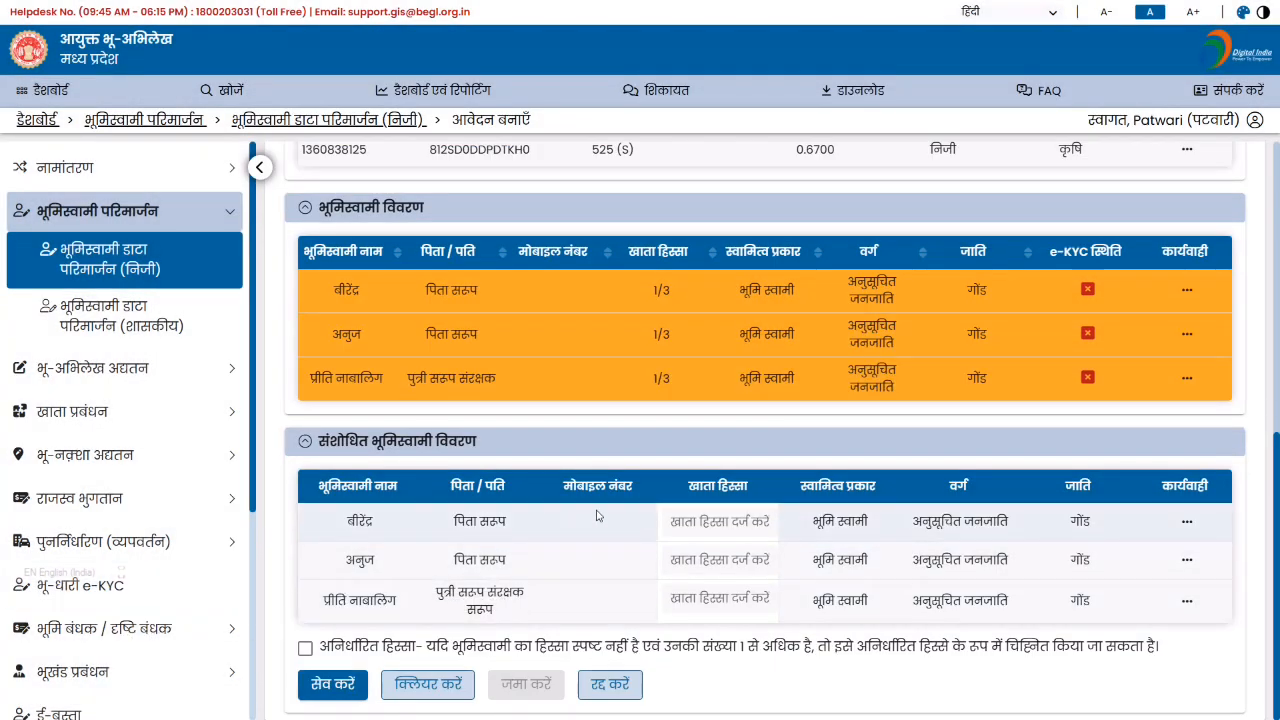
Set the account share to 1/3 for both the first and second landowners in the corrected landowner details.
click(726, 520)
text(1)
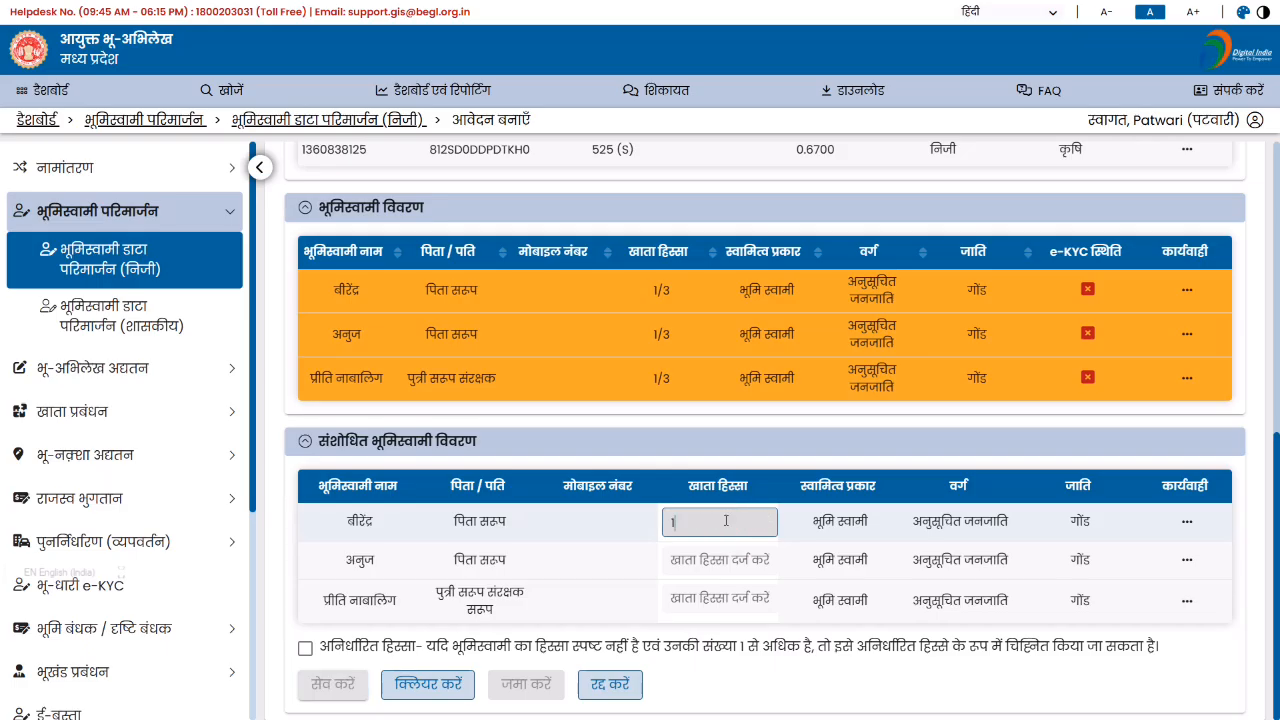
text(/3)
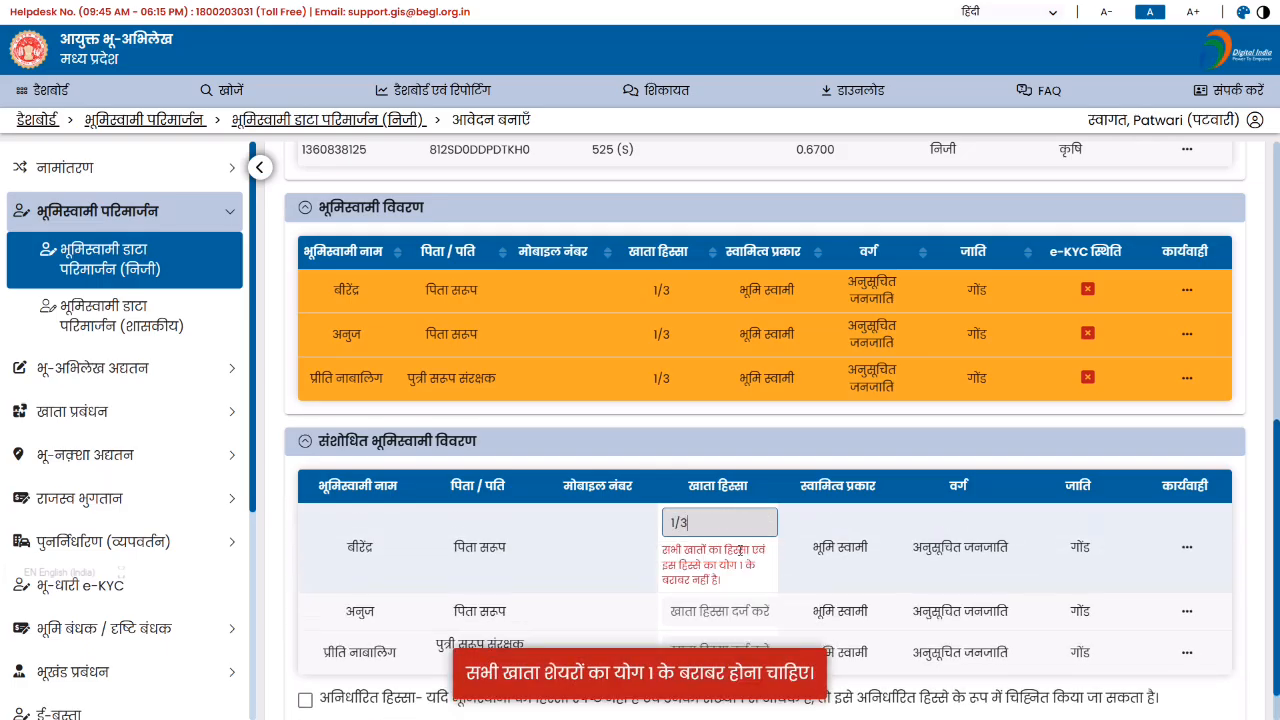
click(741, 610)
text(1)
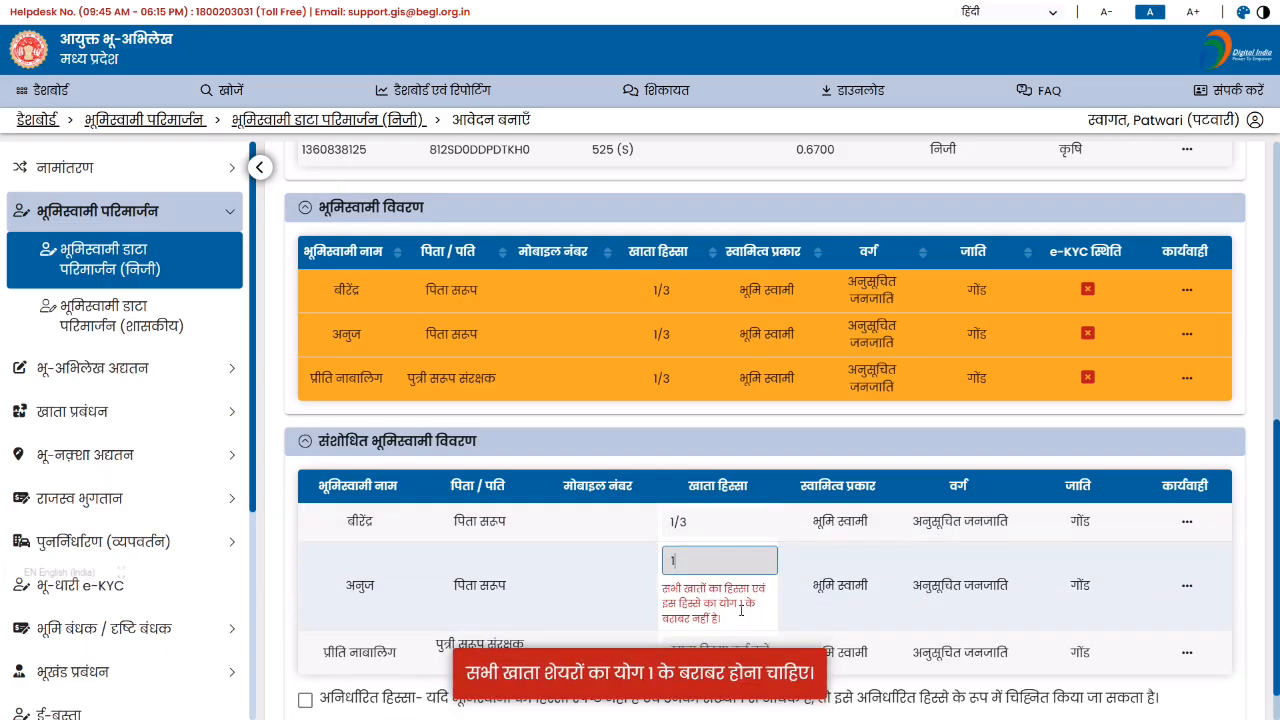
text(/311/3)
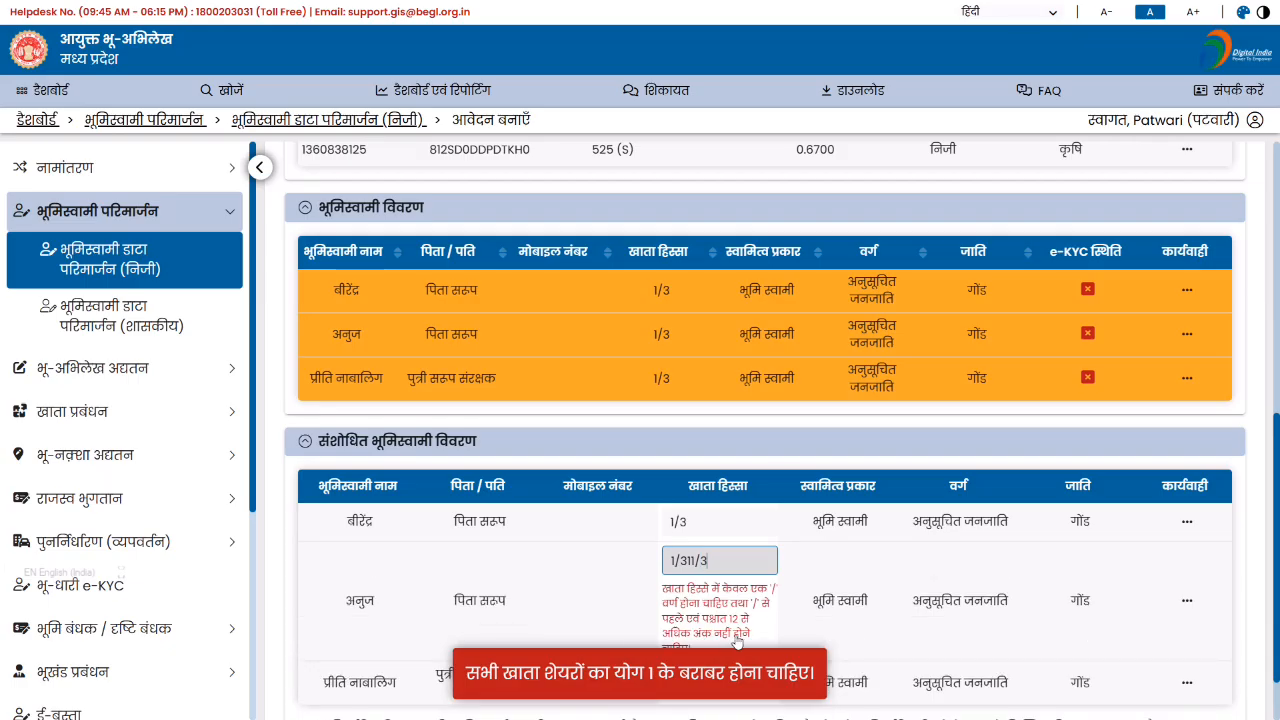
key(BackSpace)
key(BackSpace)
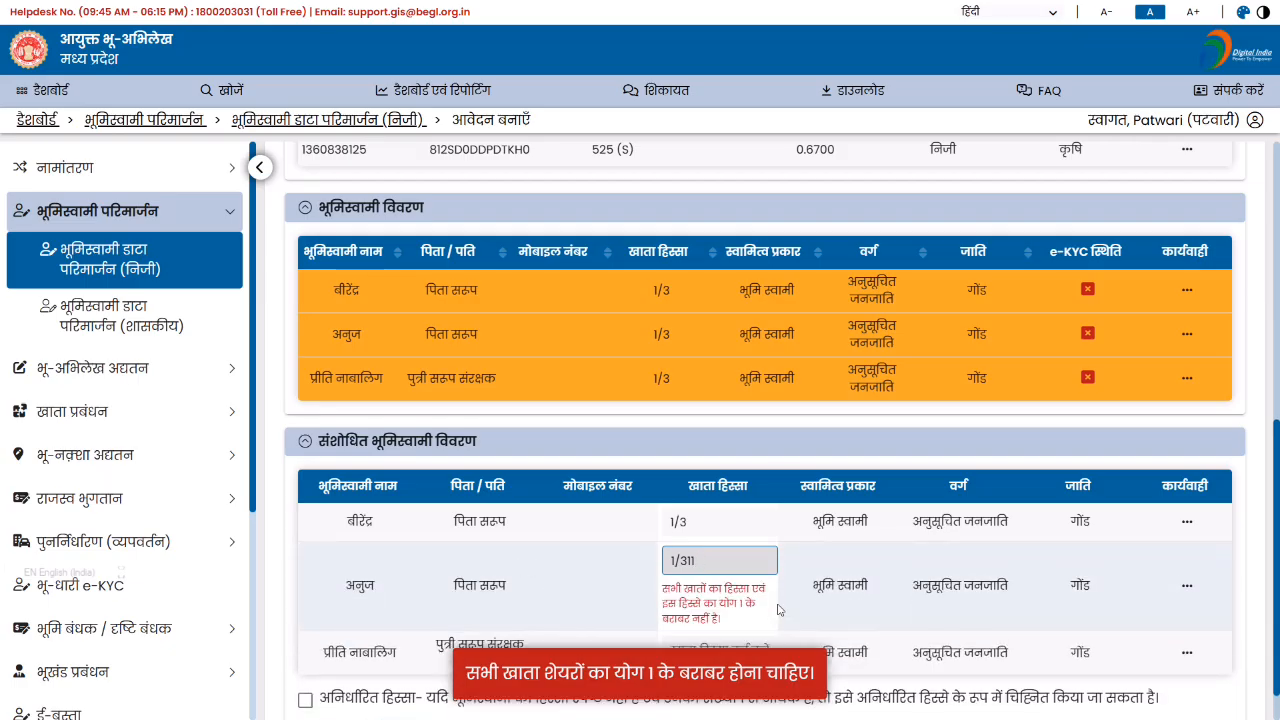
scroll(778, 609, down, 1)
click(742, 509)
key(BackSpace)
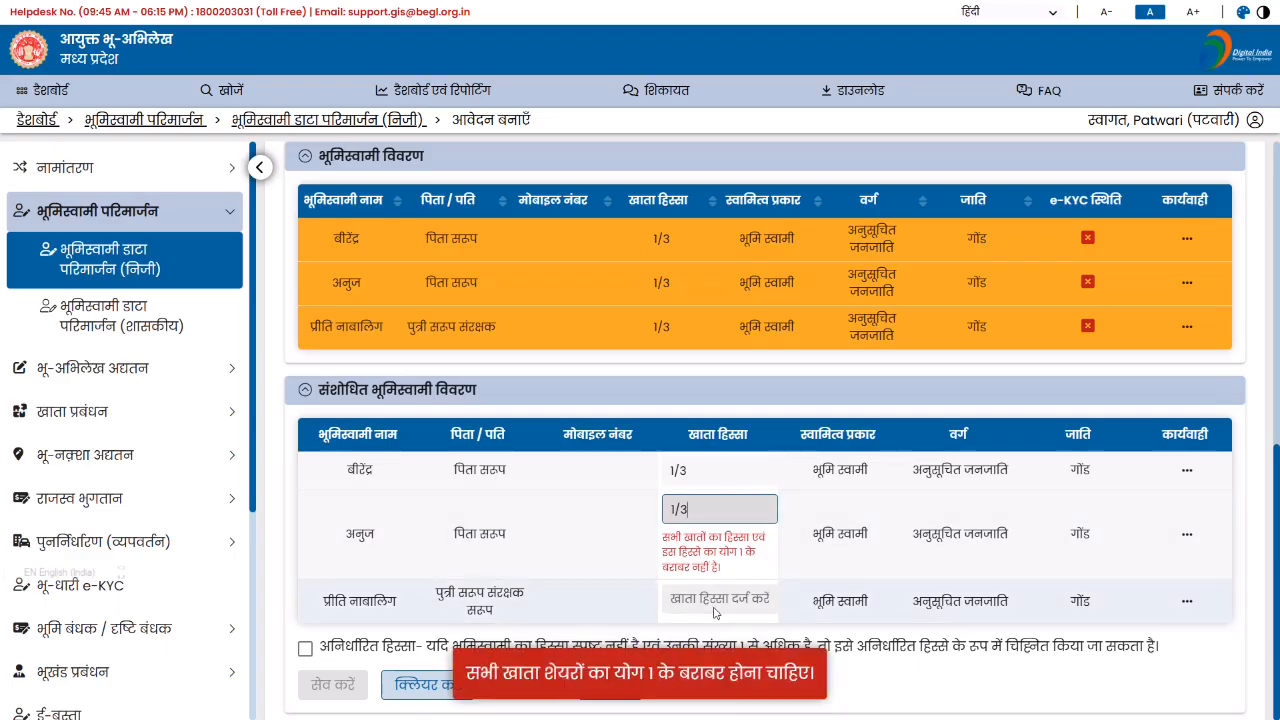
Set the minor landowner's account share to 1/3 and save the account shares.
click(716, 605)
text(1/)
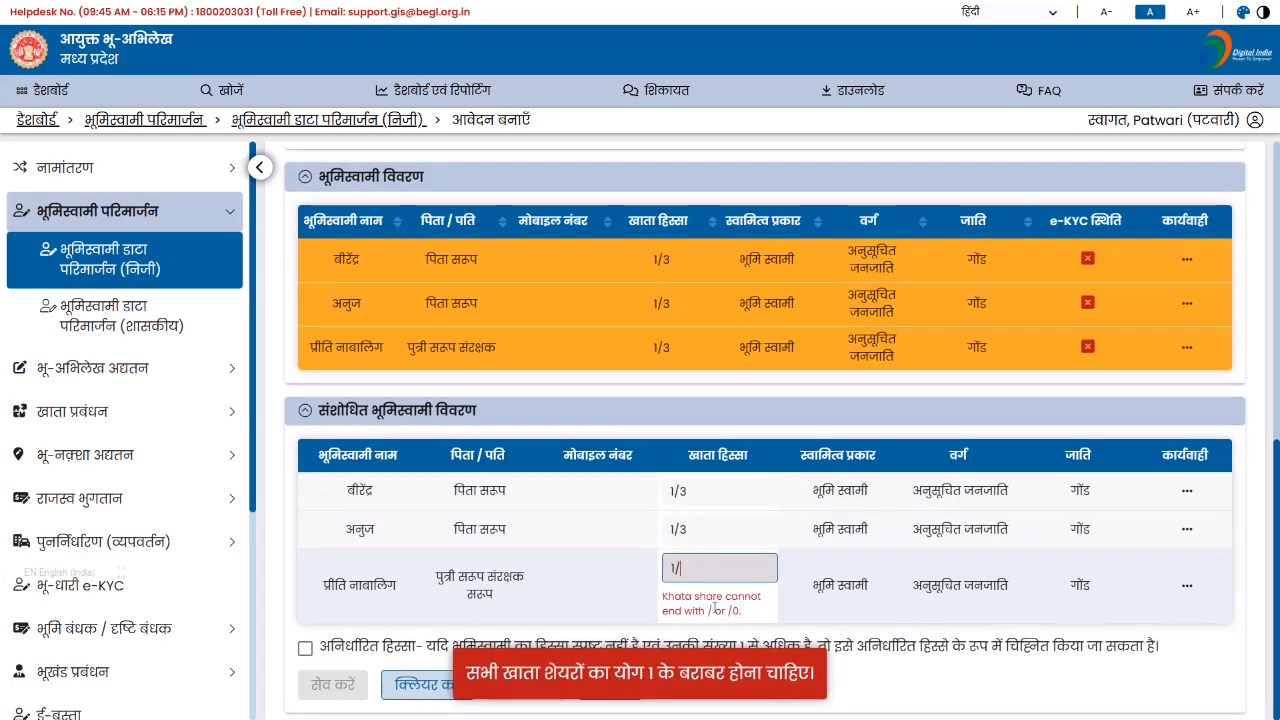
text(3)
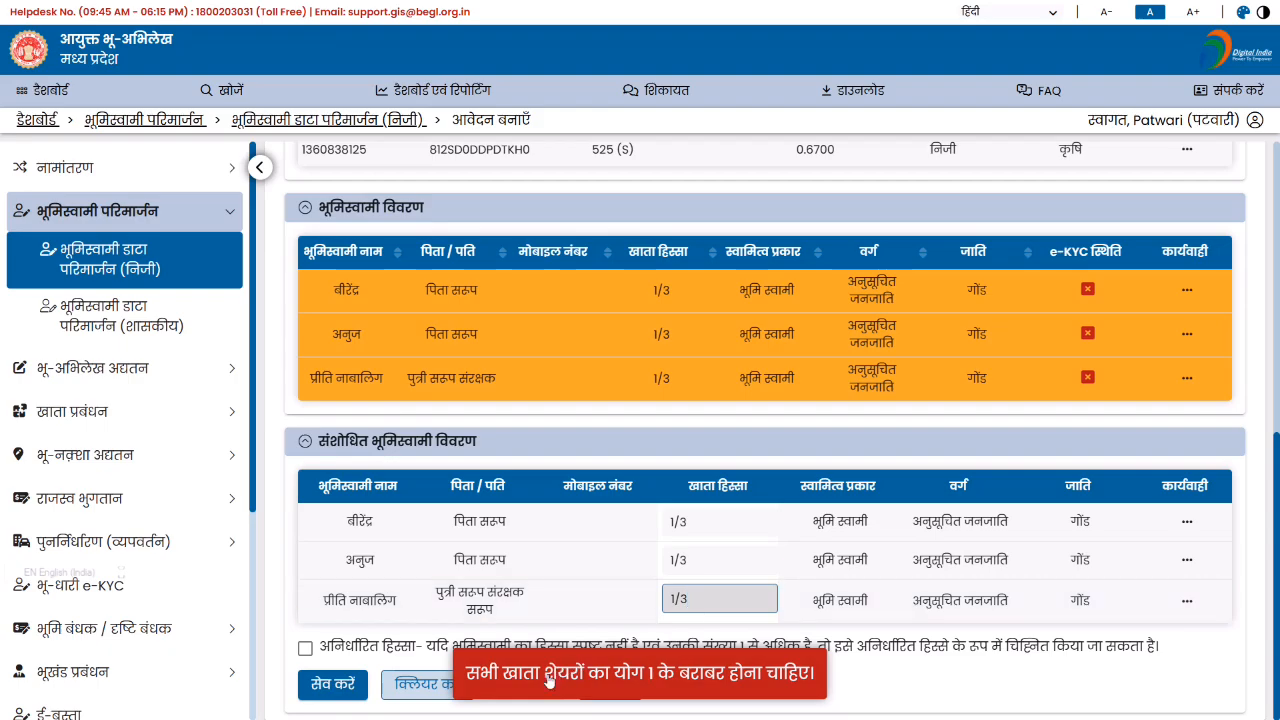
click(350, 684)
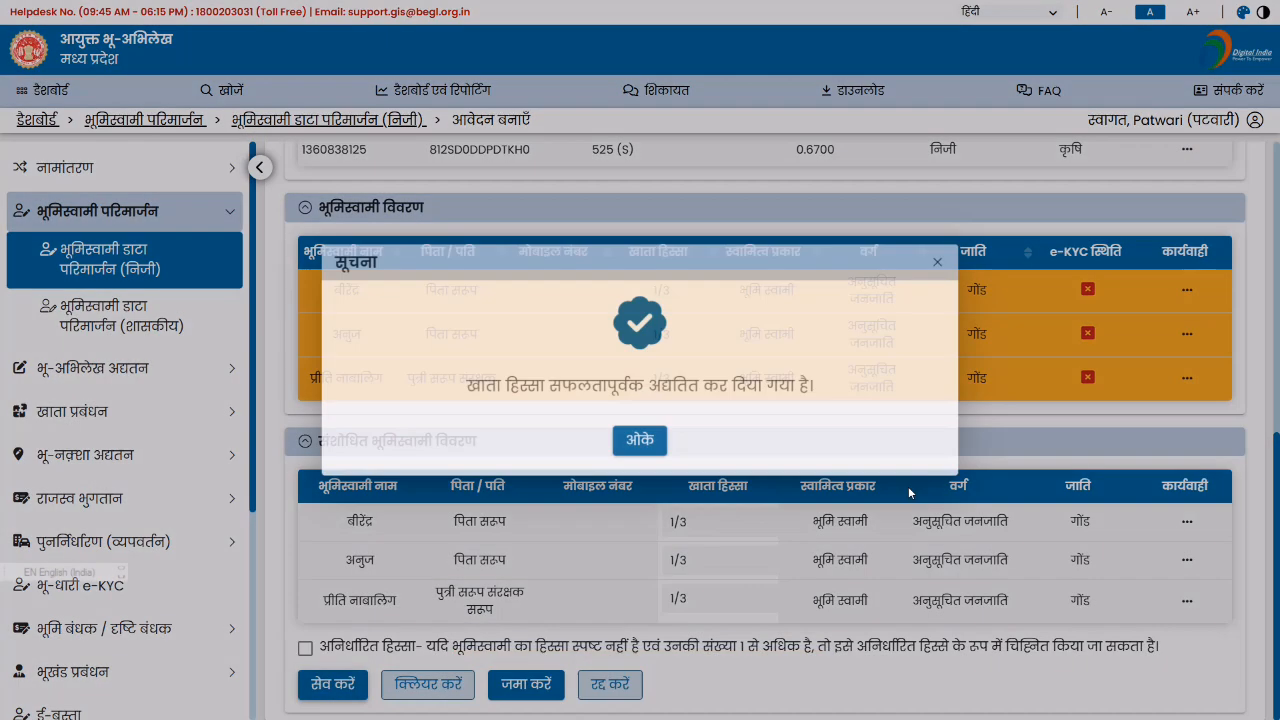
Submit the private landowner data cleansing application for the Amera parcel and confirm the submission.
click(640, 441)
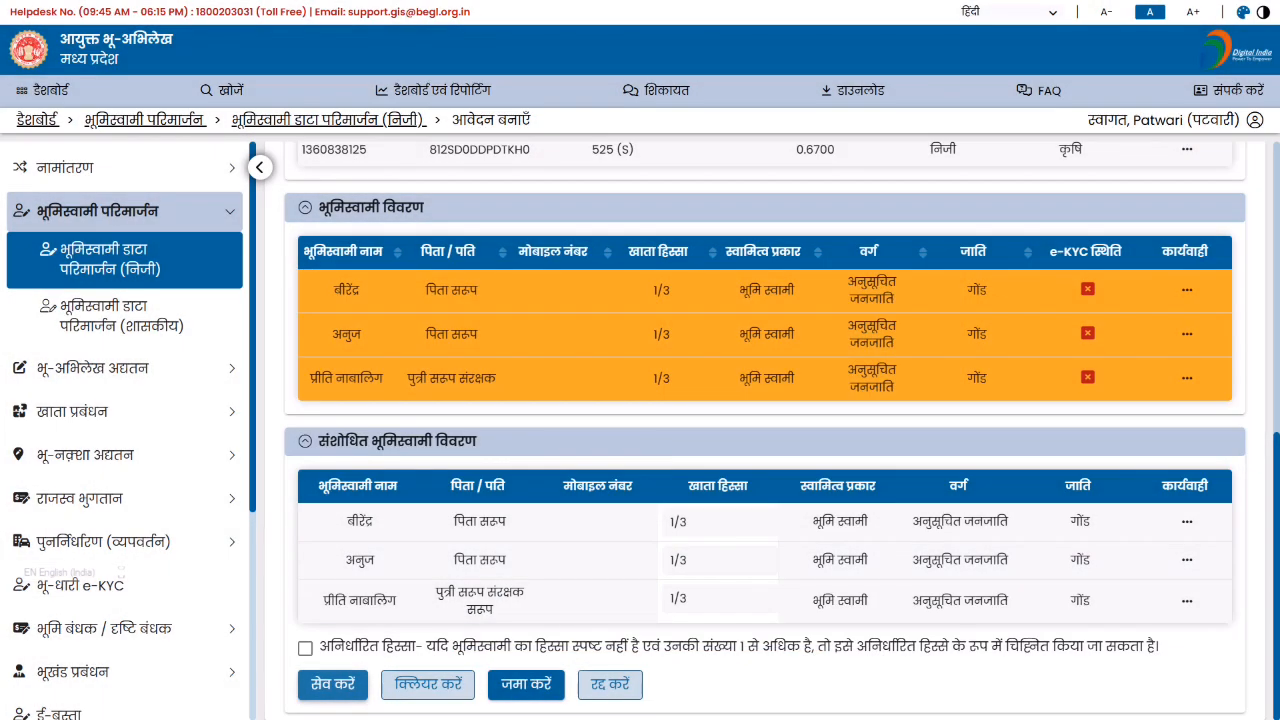
click(524, 685)
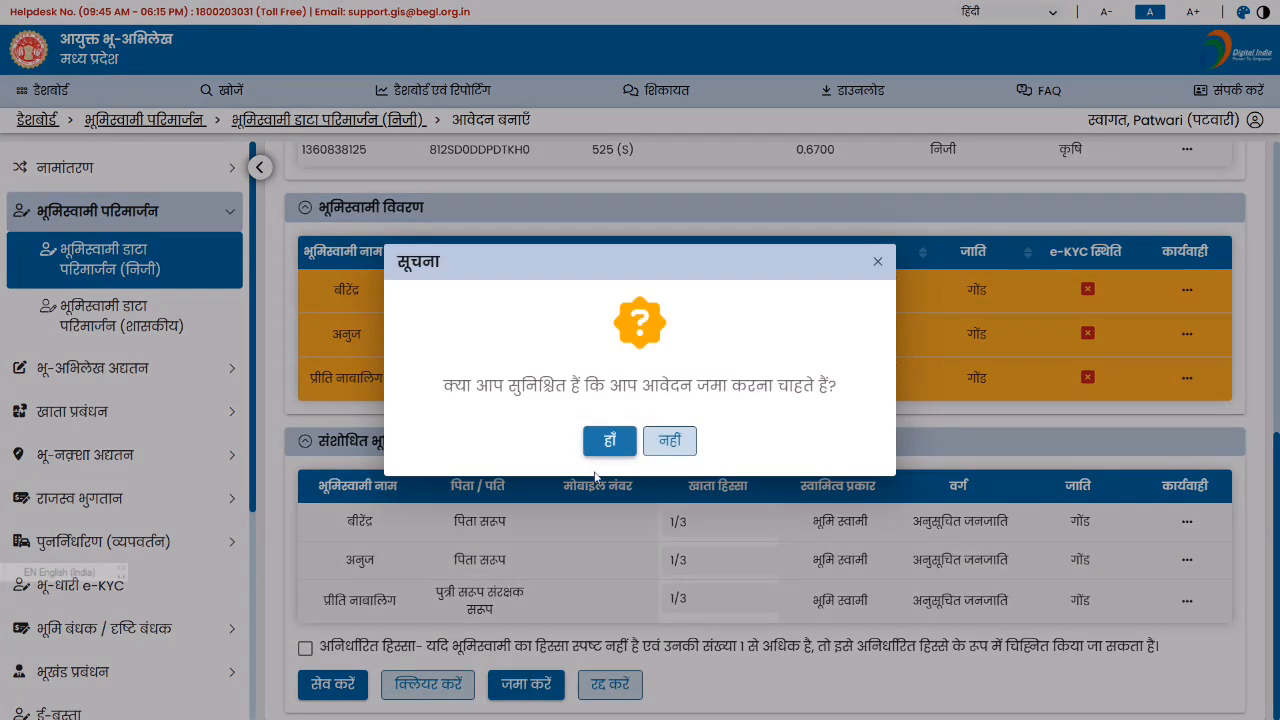
click(608, 441)
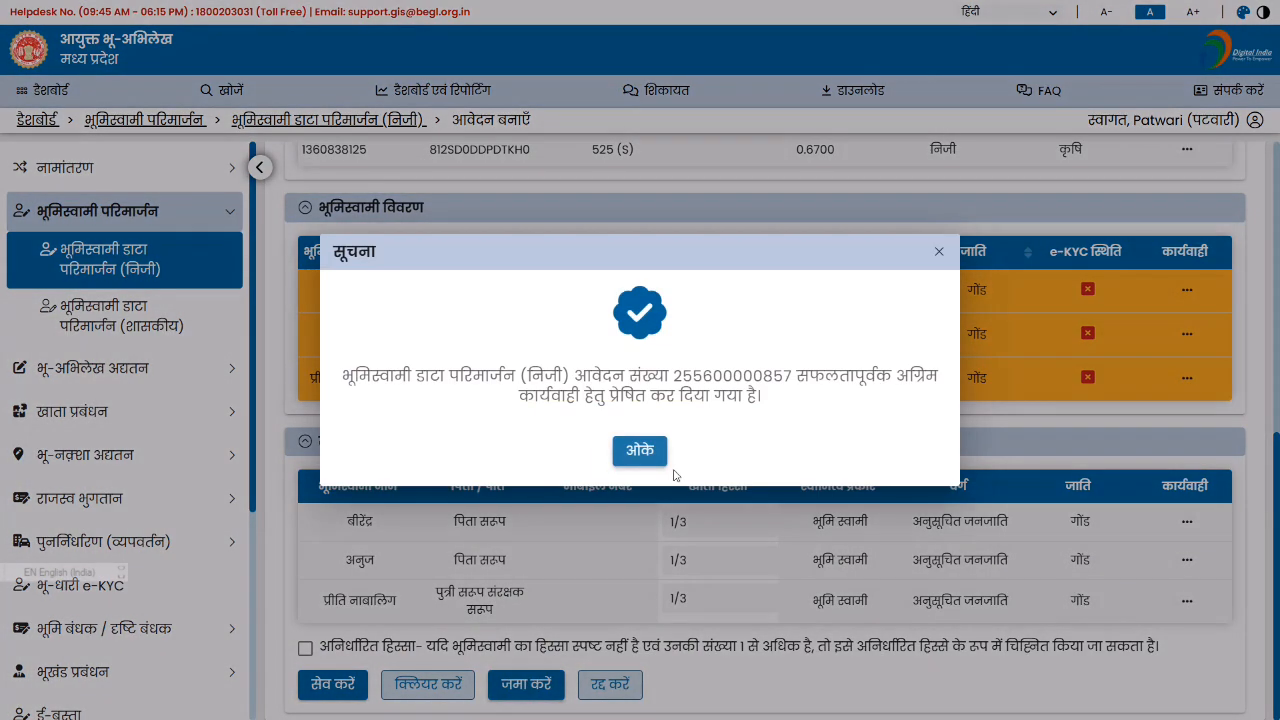
click(638, 452)
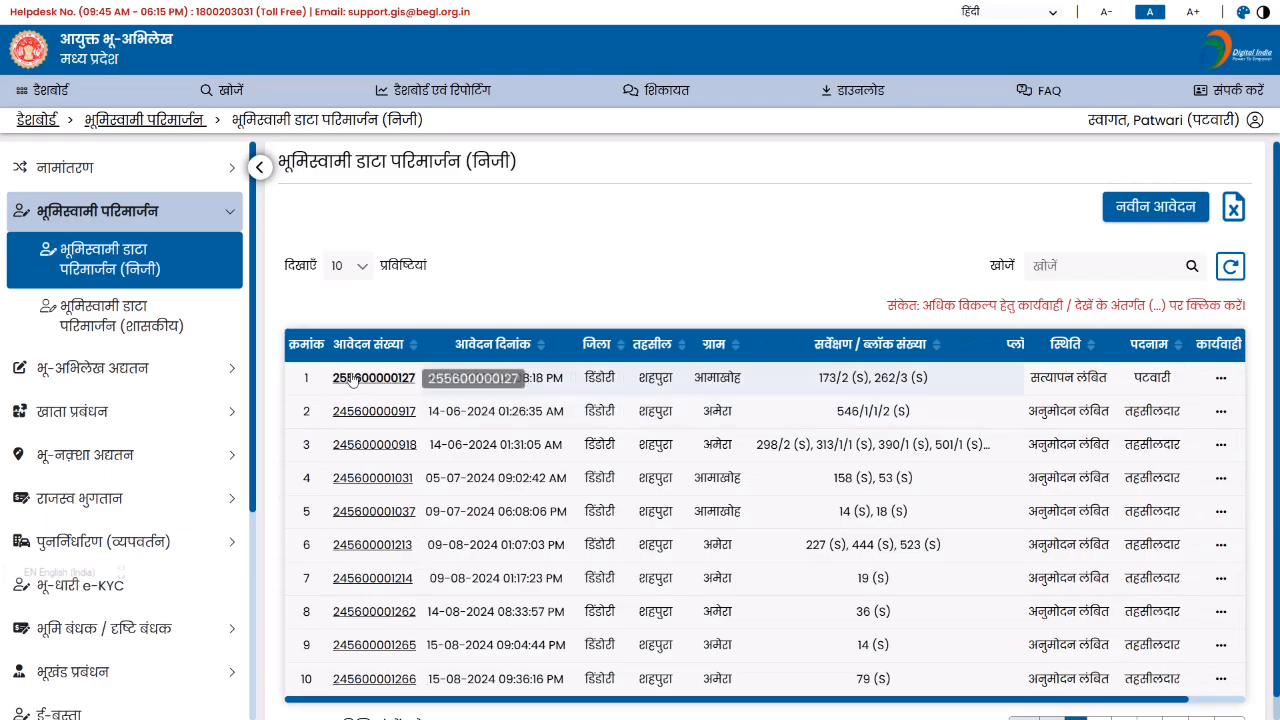
Open the verification-pending Amakhoh application from the list and review its land and landowner details.
scroll(1172, 450, down, 1)
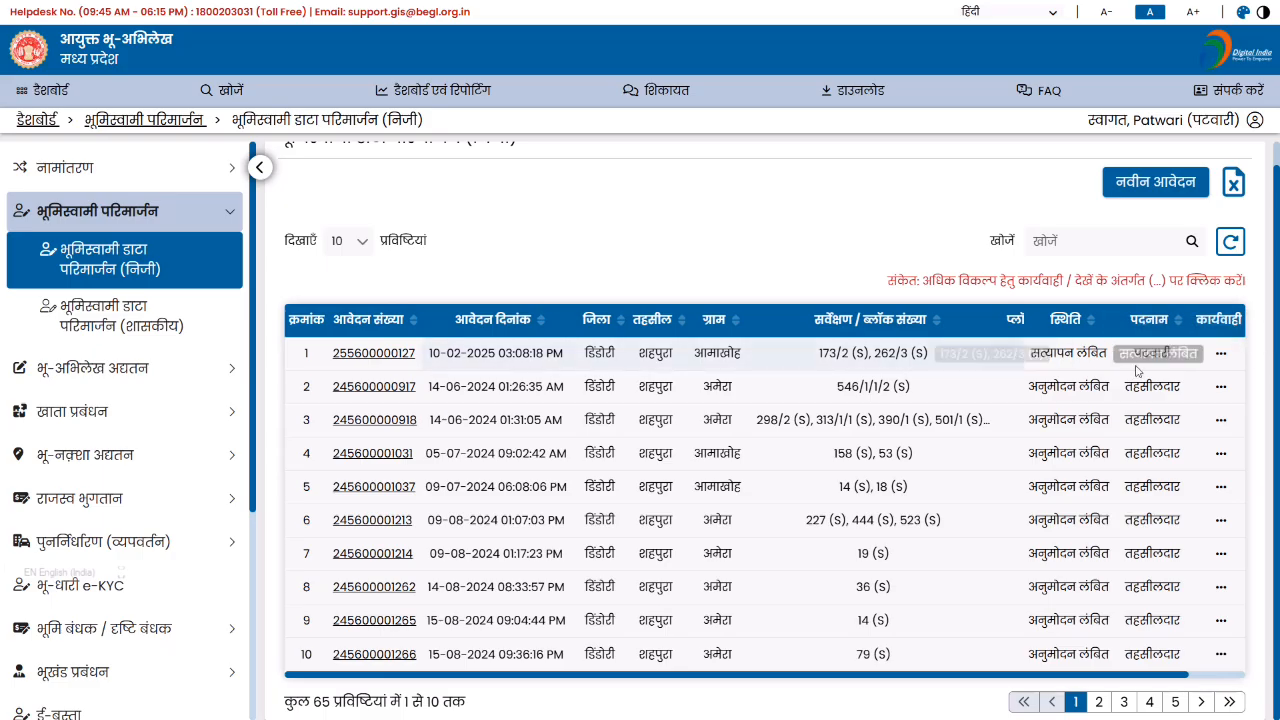
click(366, 354)
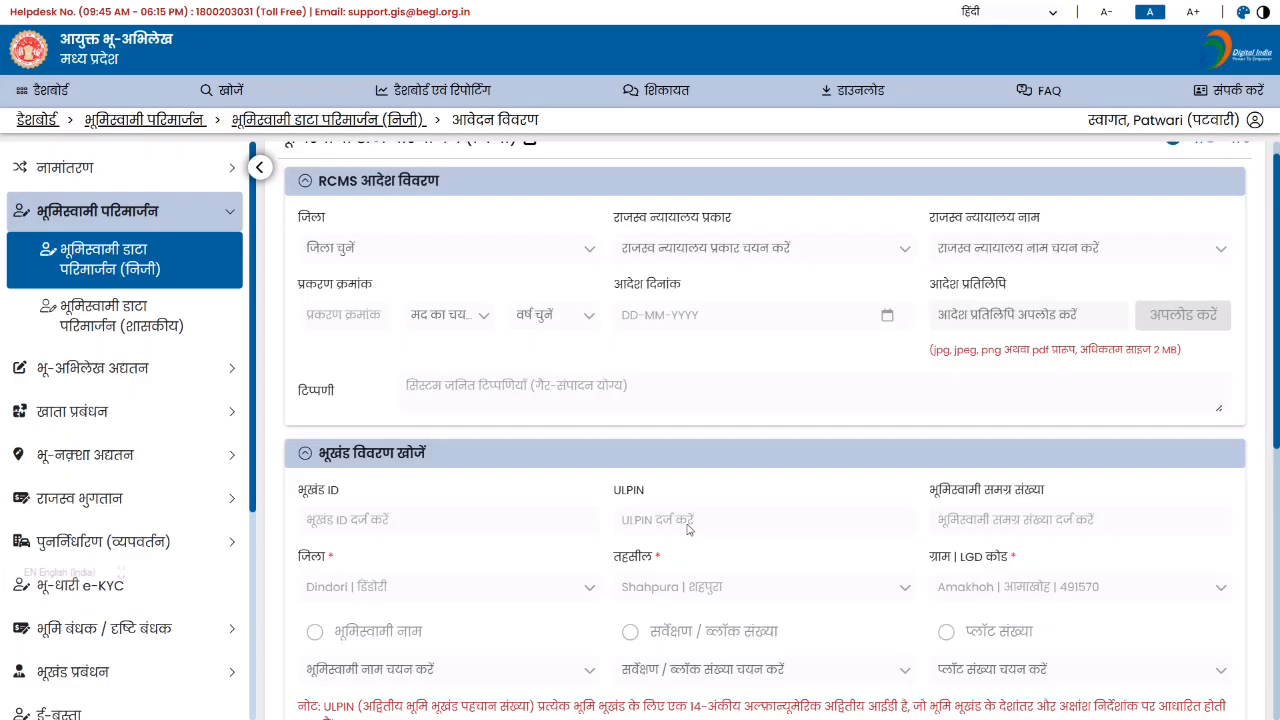
scroll(698, 368, down, 5)
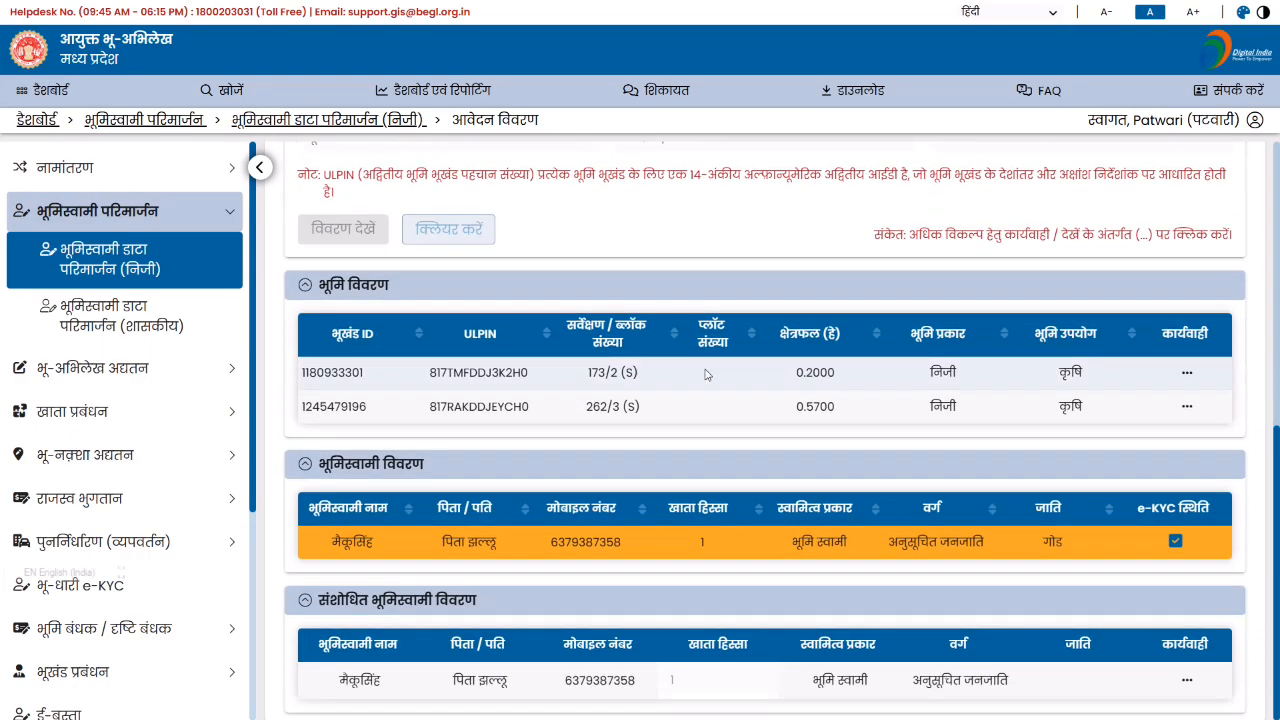
scroll(705, 374, up, 5)
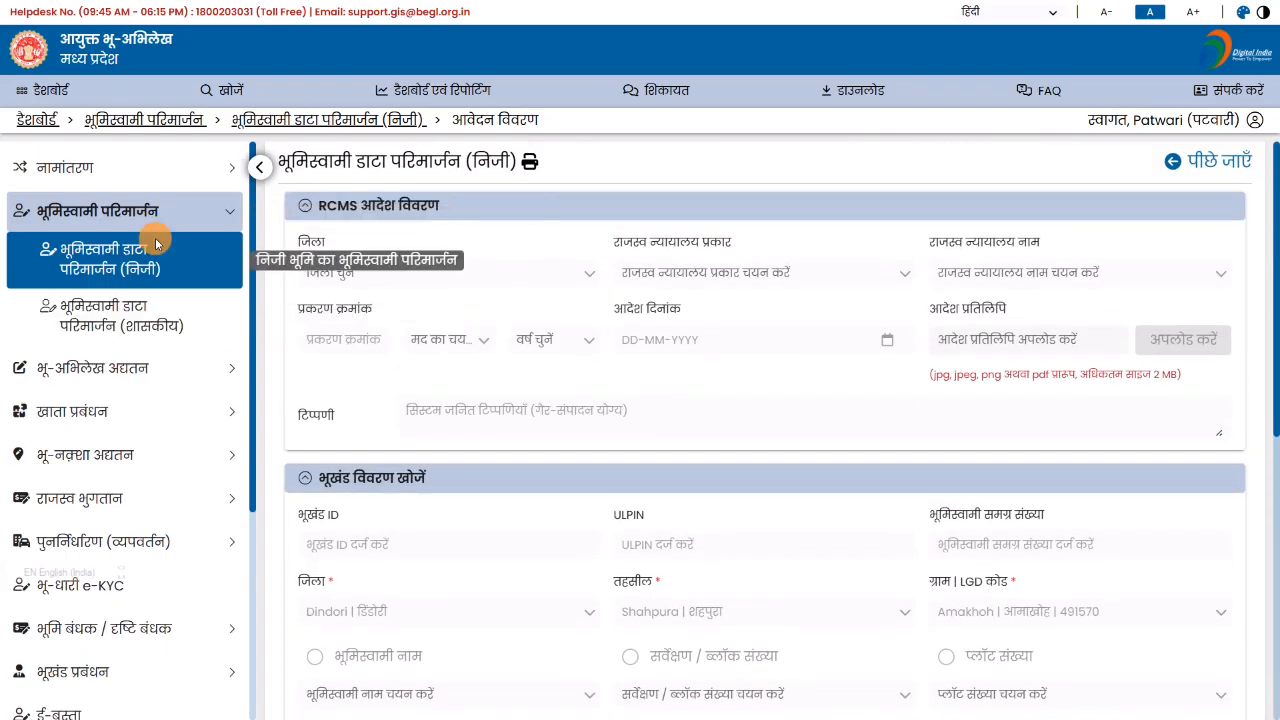
Return to the private application list and start verification of the Amakhoh application for survey numbers 173/2 and 262/3.
click(155, 237)
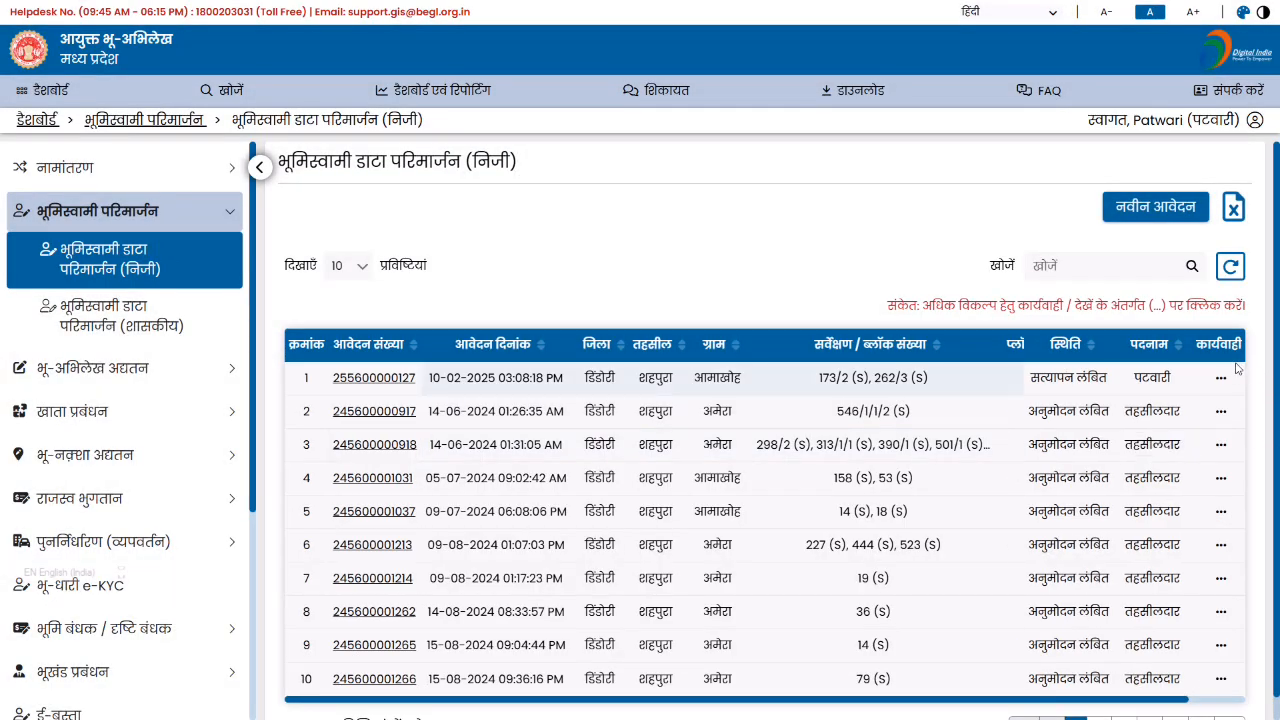
click(1220, 377)
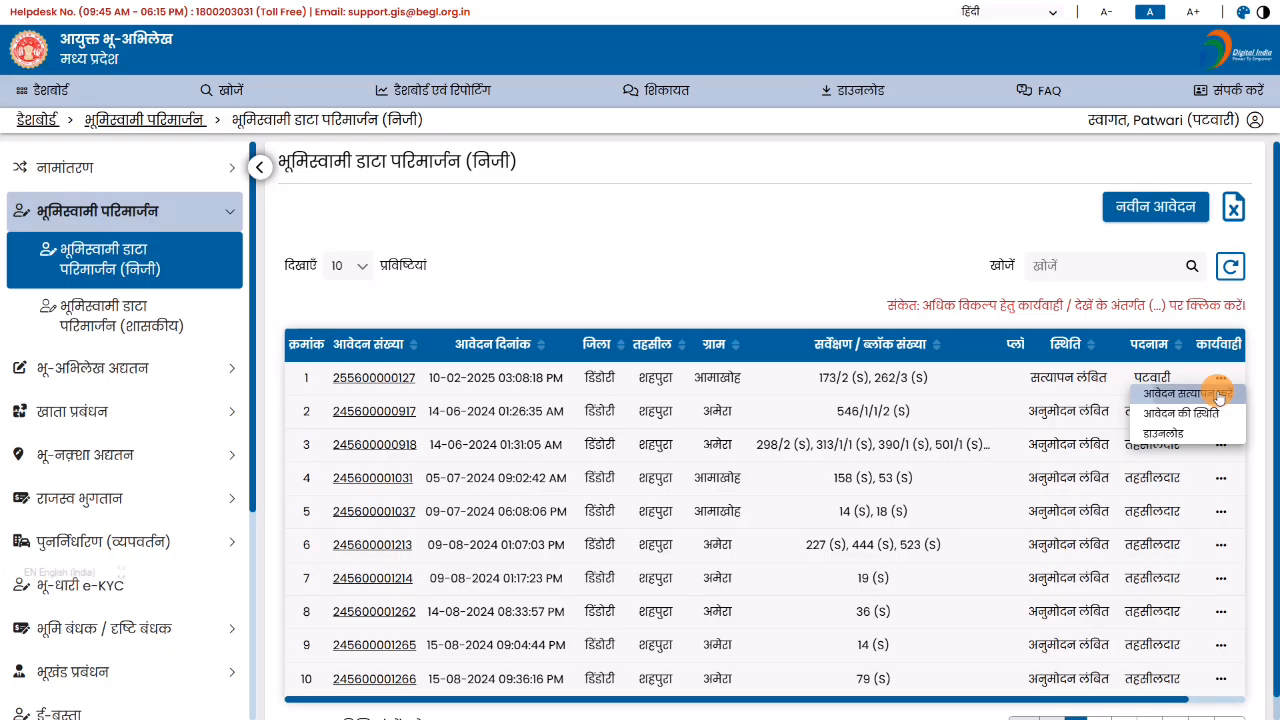
click(1190, 393)
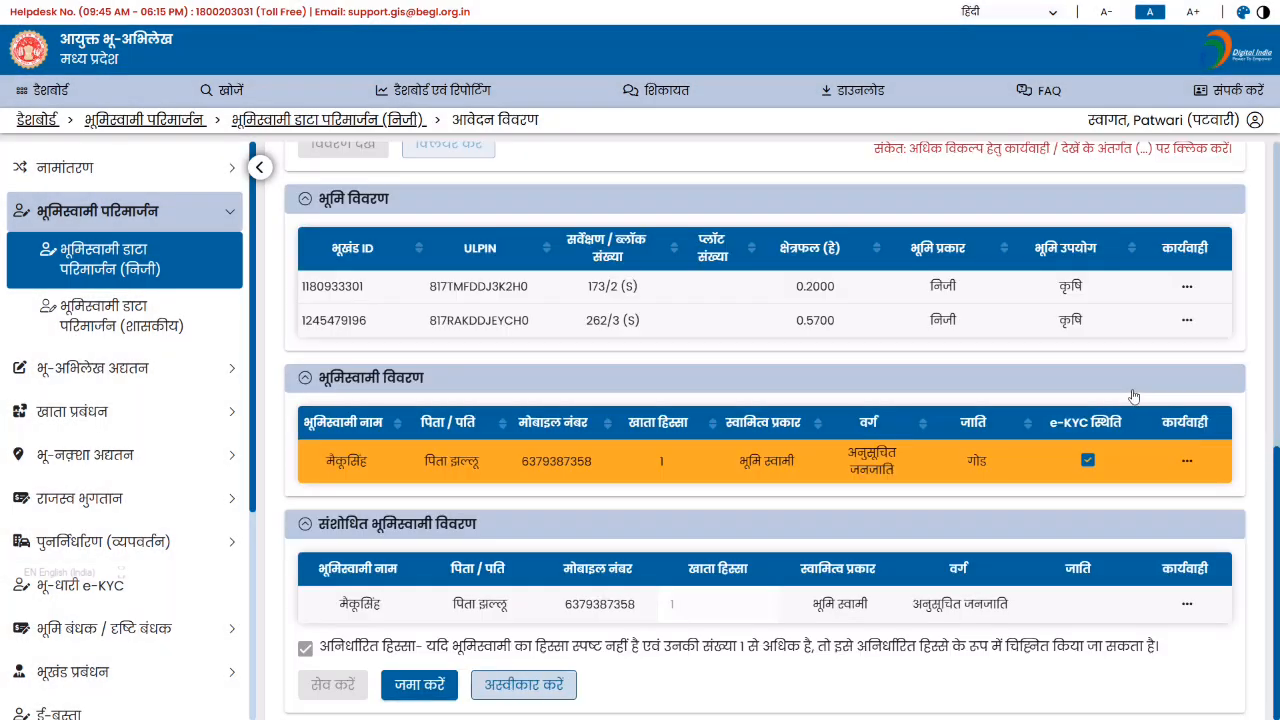
scroll(1133, 397, up, 3)
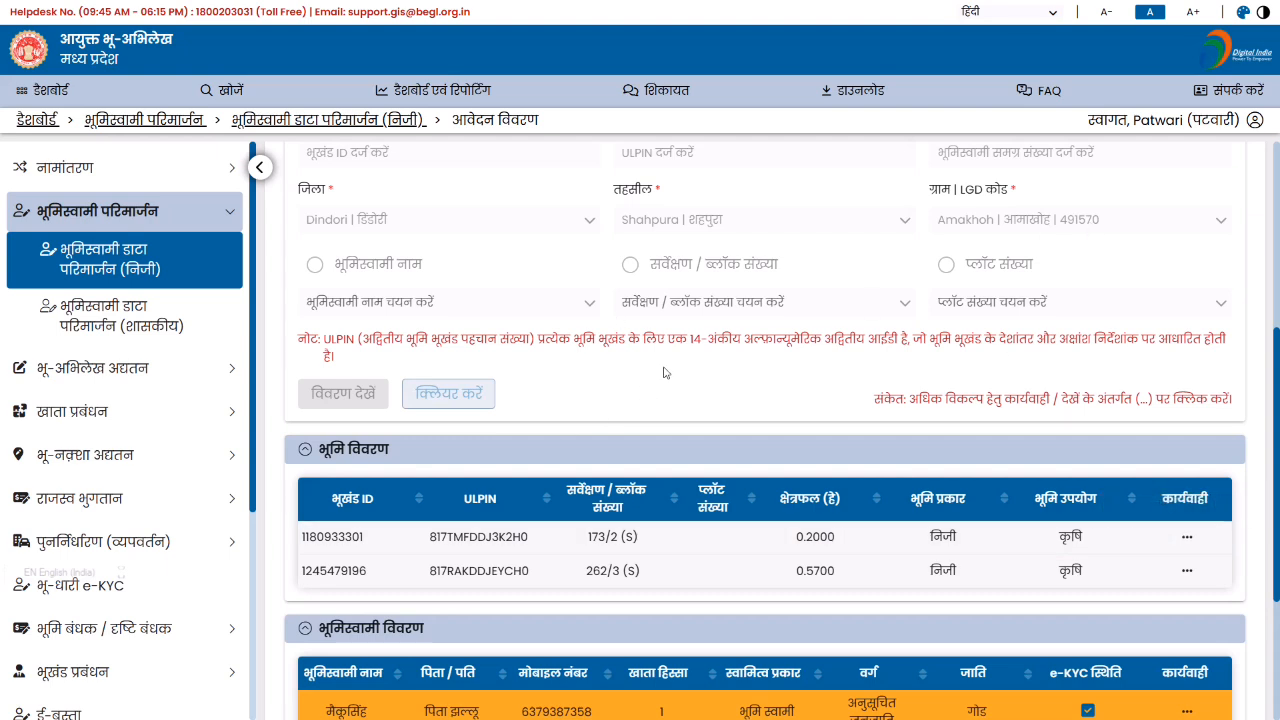
scroll(1149, 420, down, 2)
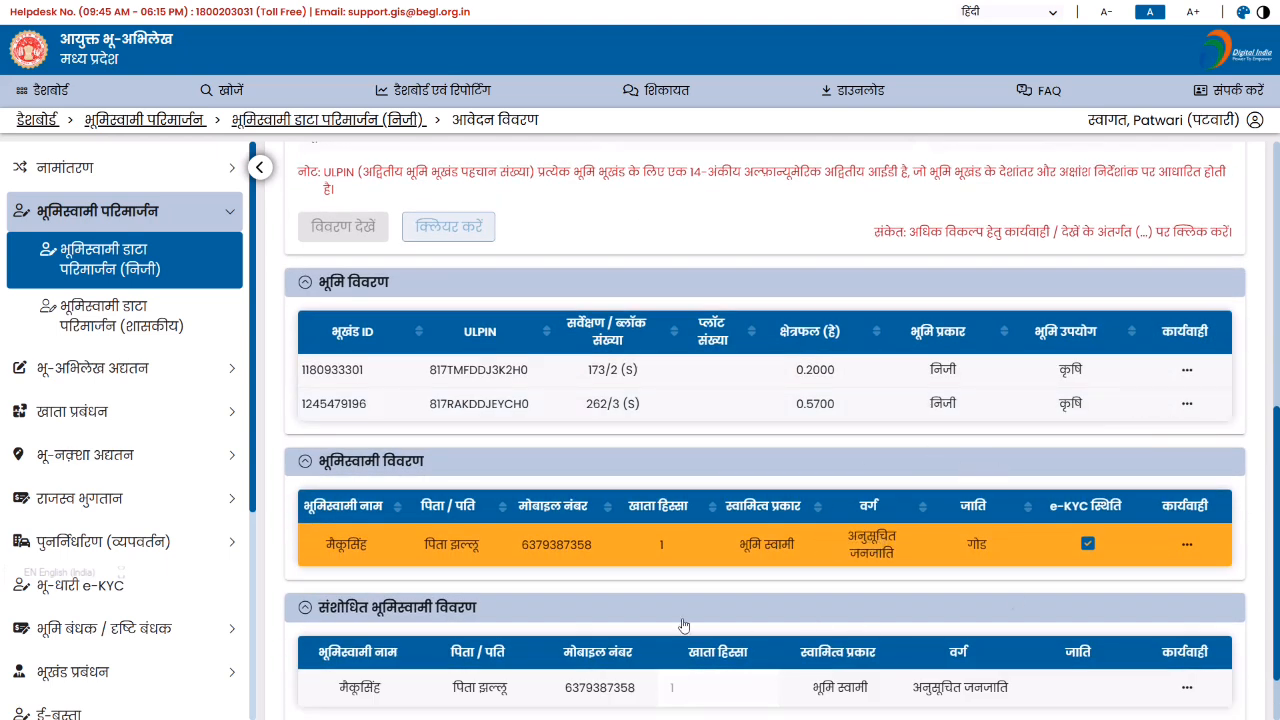
Open the landowner's correction form and fill in the English first name and father's name.
click(1190, 671)
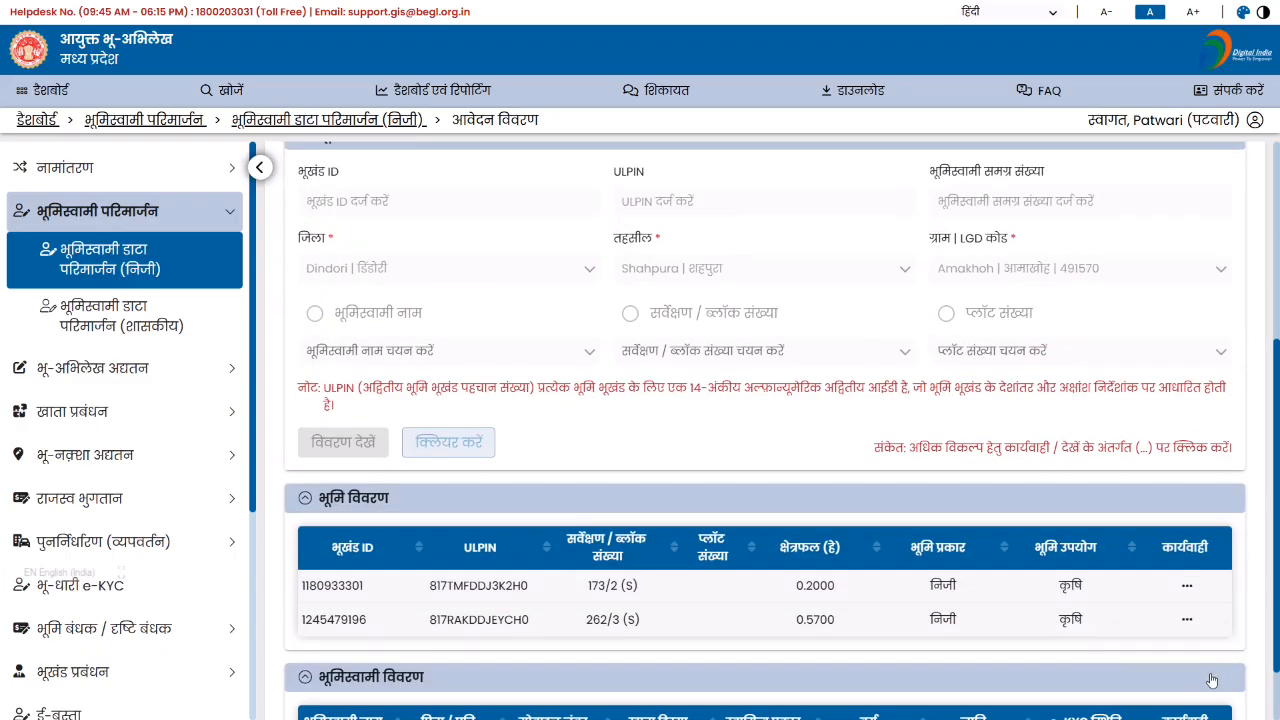
key(alt+Tab)
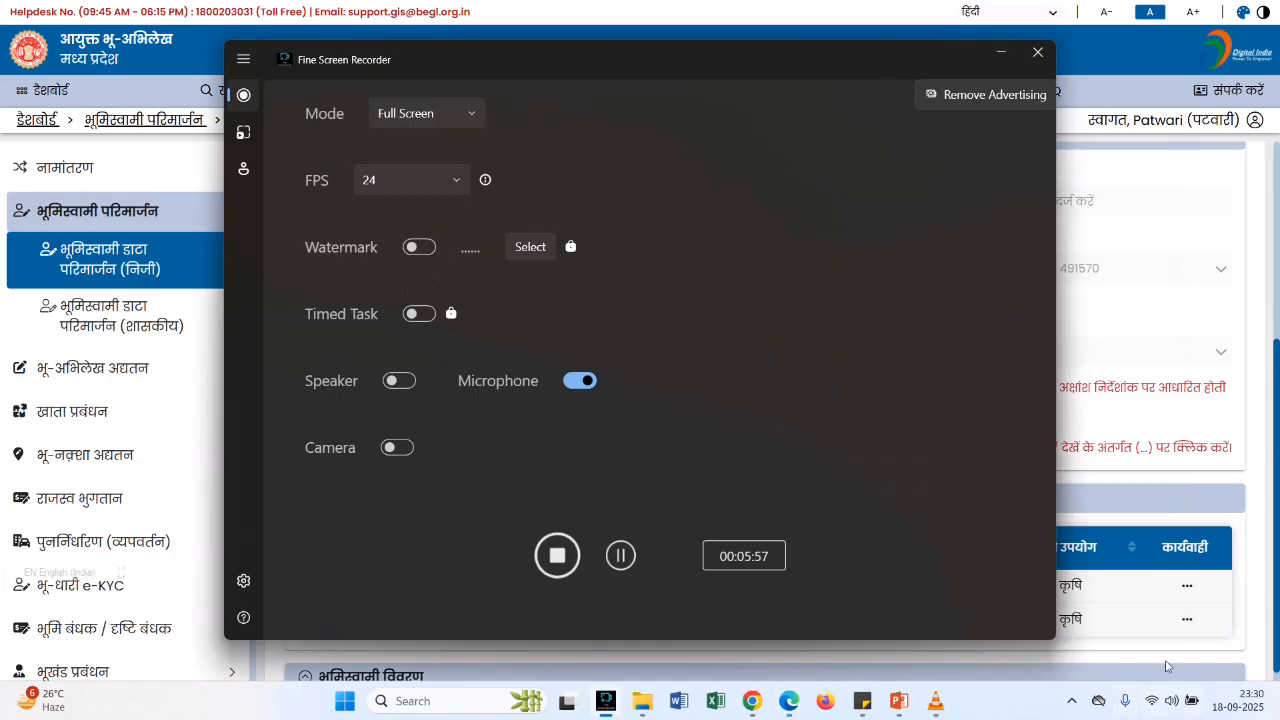
click(621, 549)
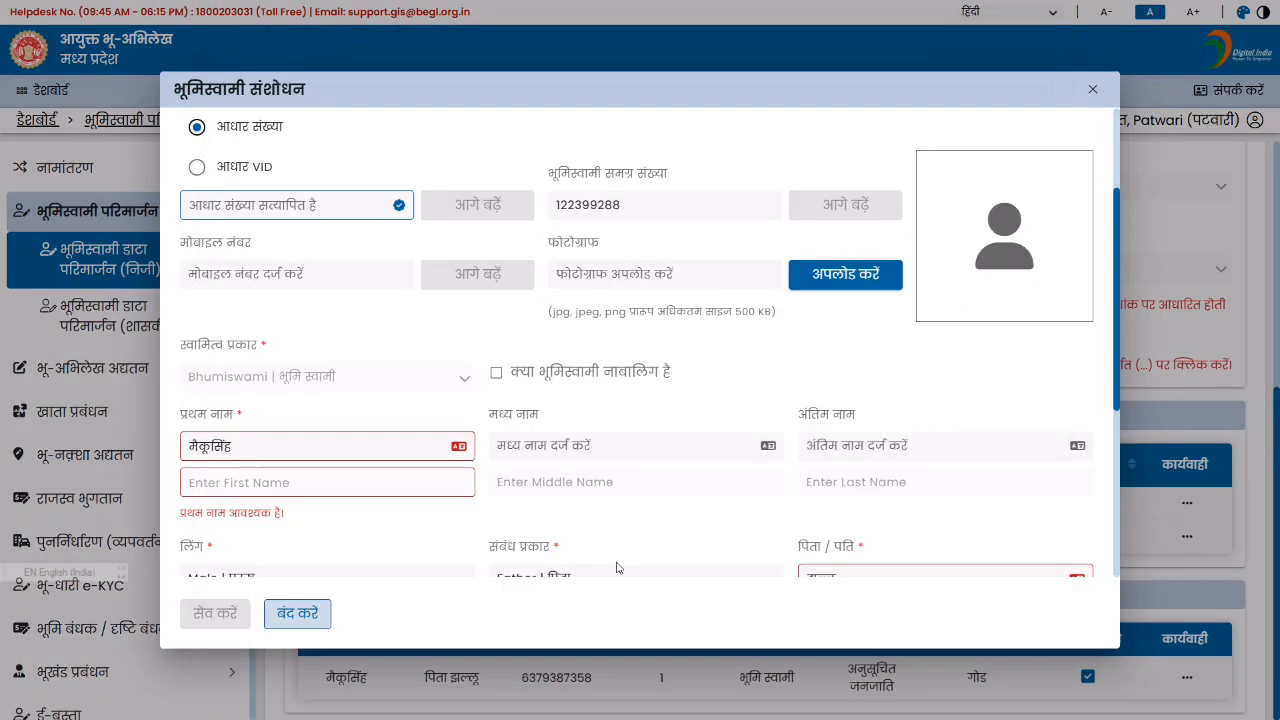
click(299, 447)
key(Tab)
key(Tab)
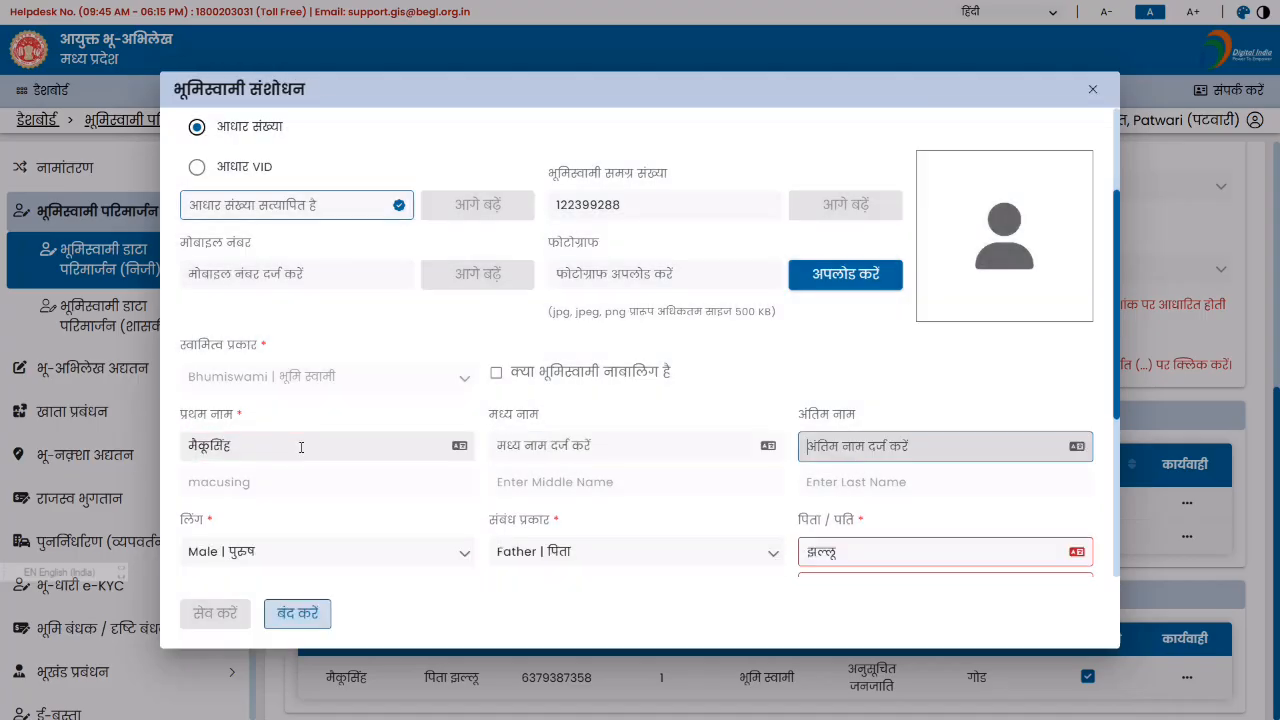
key(Tab)
key(Tab)
key(Tab)
key(Tab)
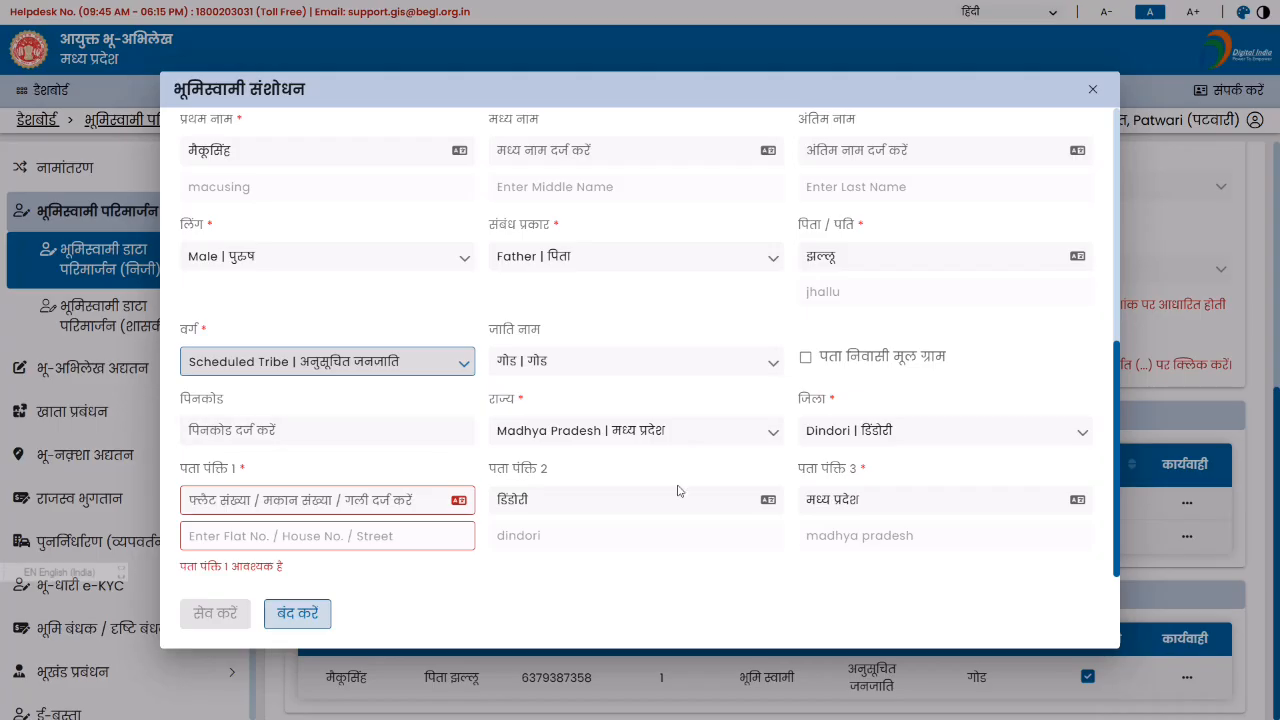
Mark the landowner's address as the native village and save the correction.
click(807, 360)
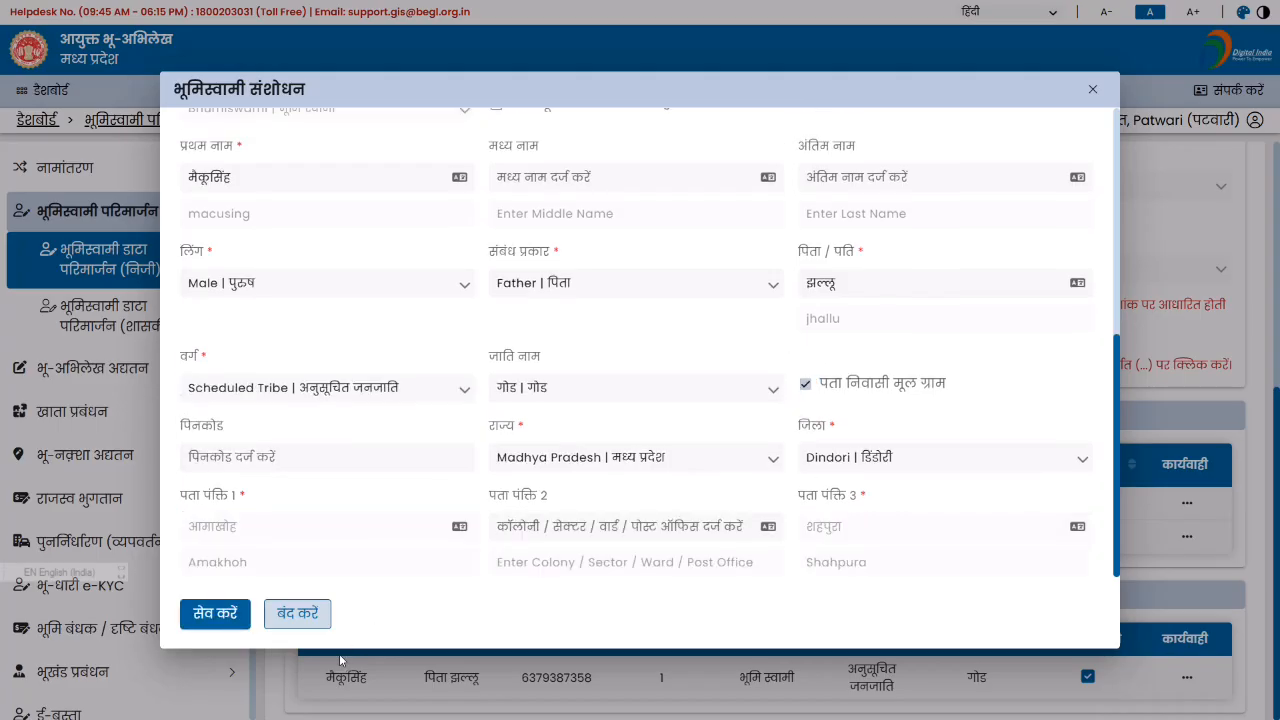
click(217, 616)
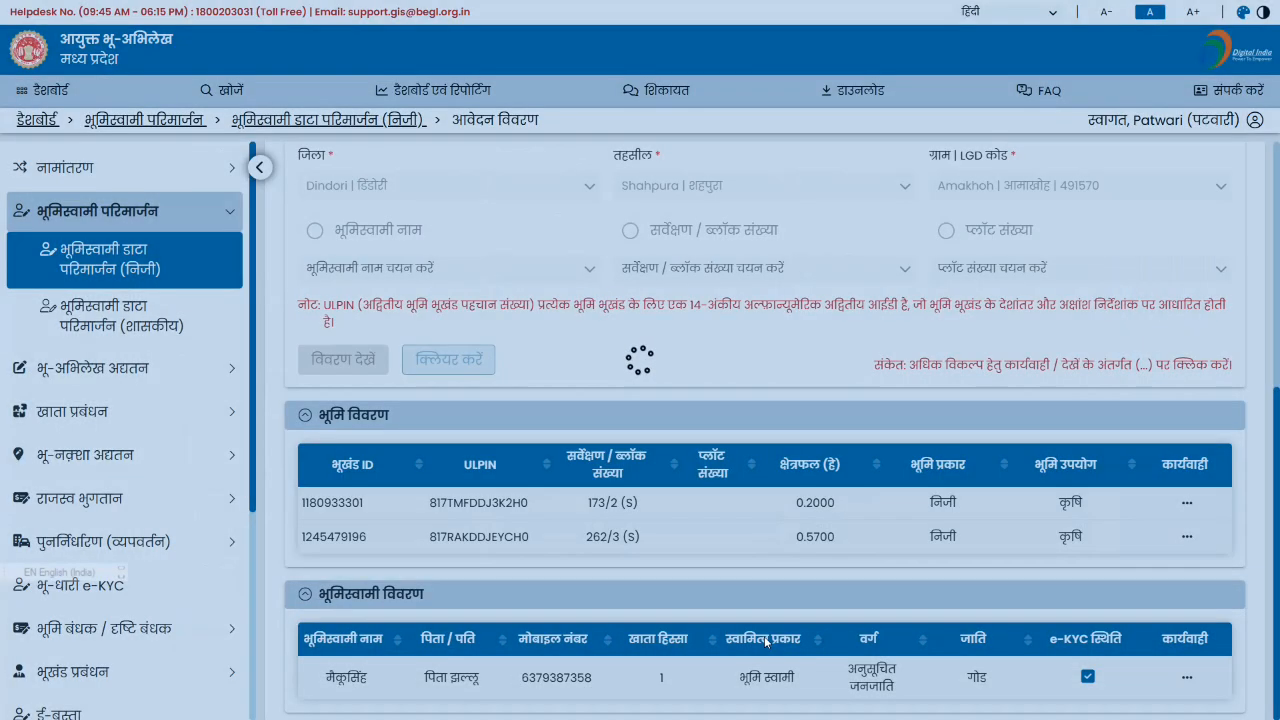
key(alt+Tab)
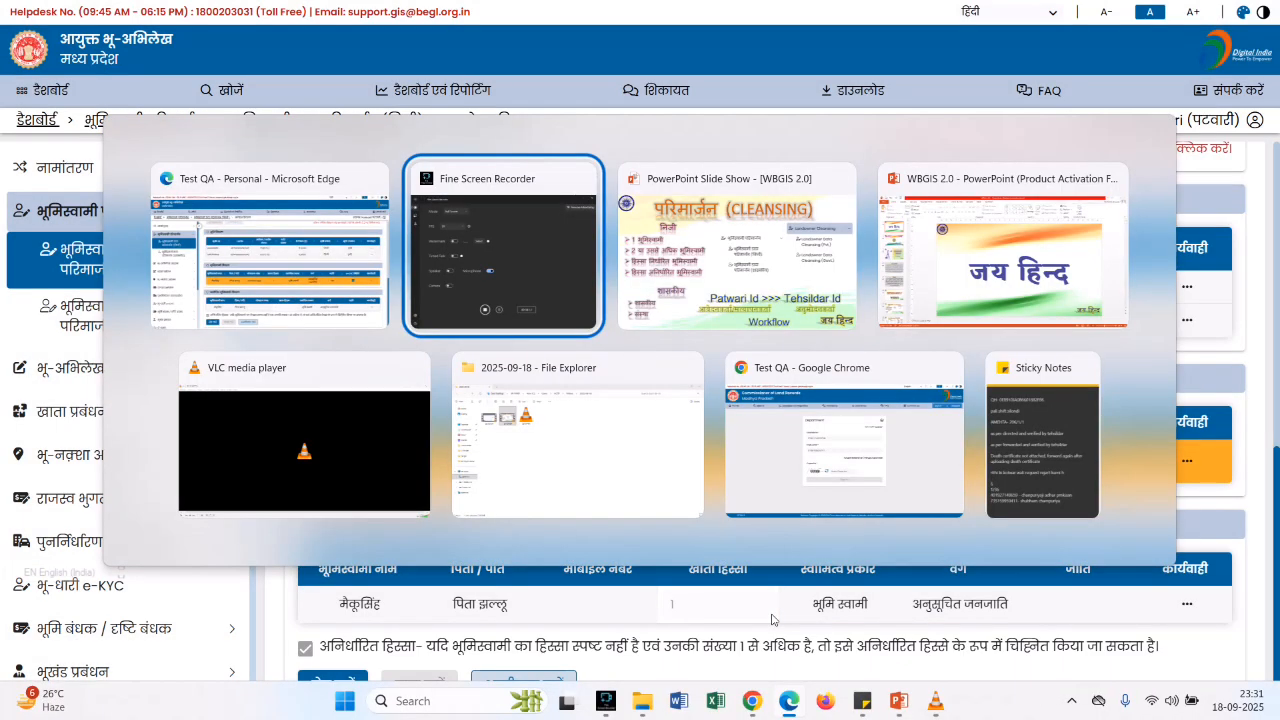
click(622, 557)
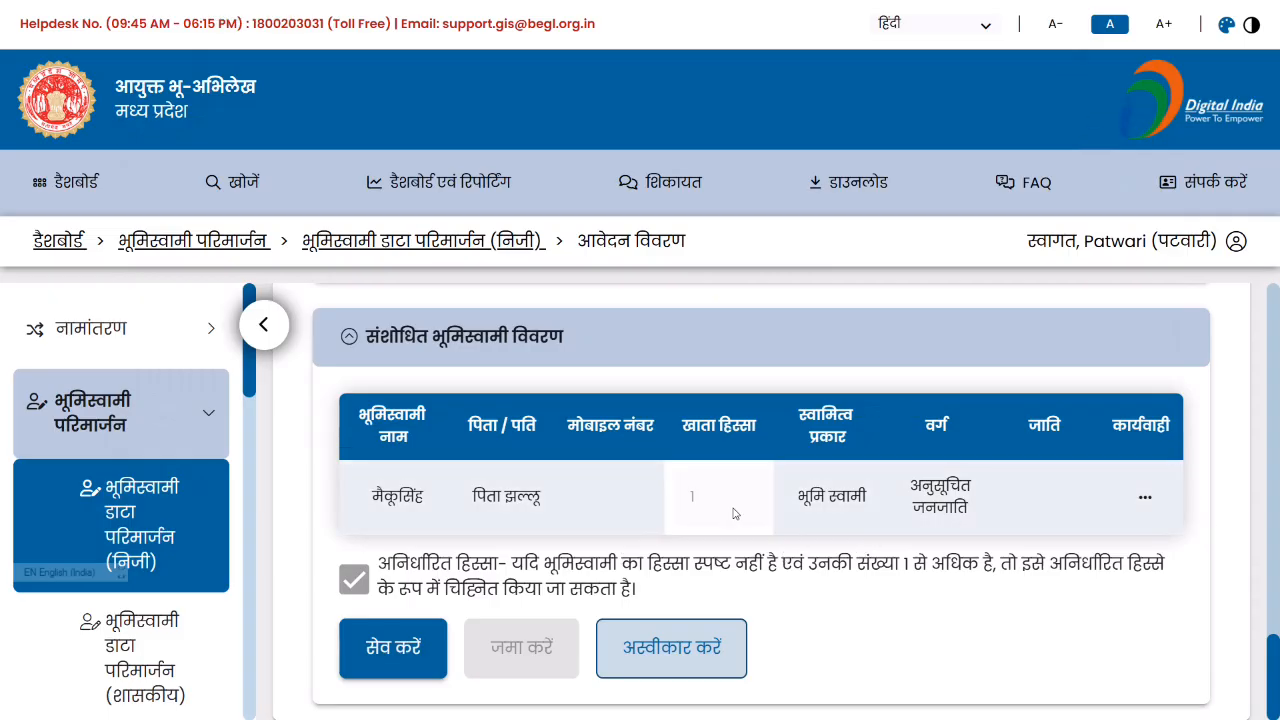
Save the account share in the corrected landowner details.
click(1158, 499)
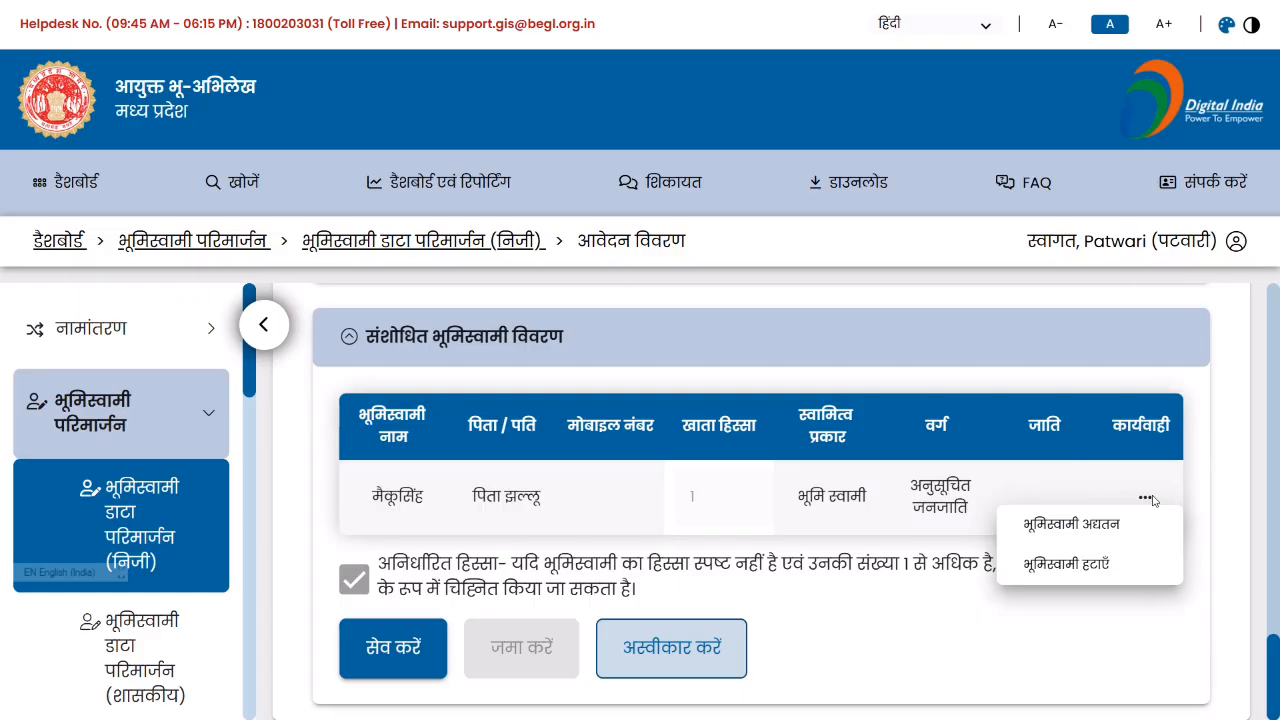
click(342, 666)
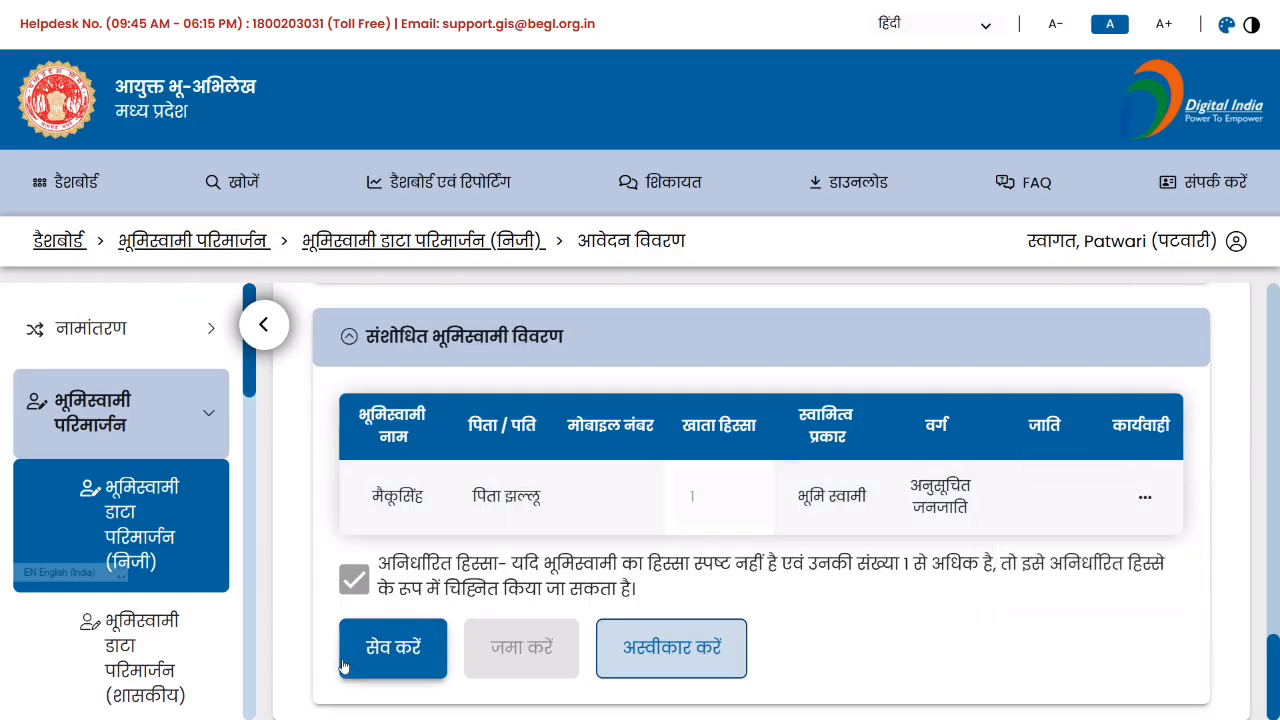
click(376, 666)
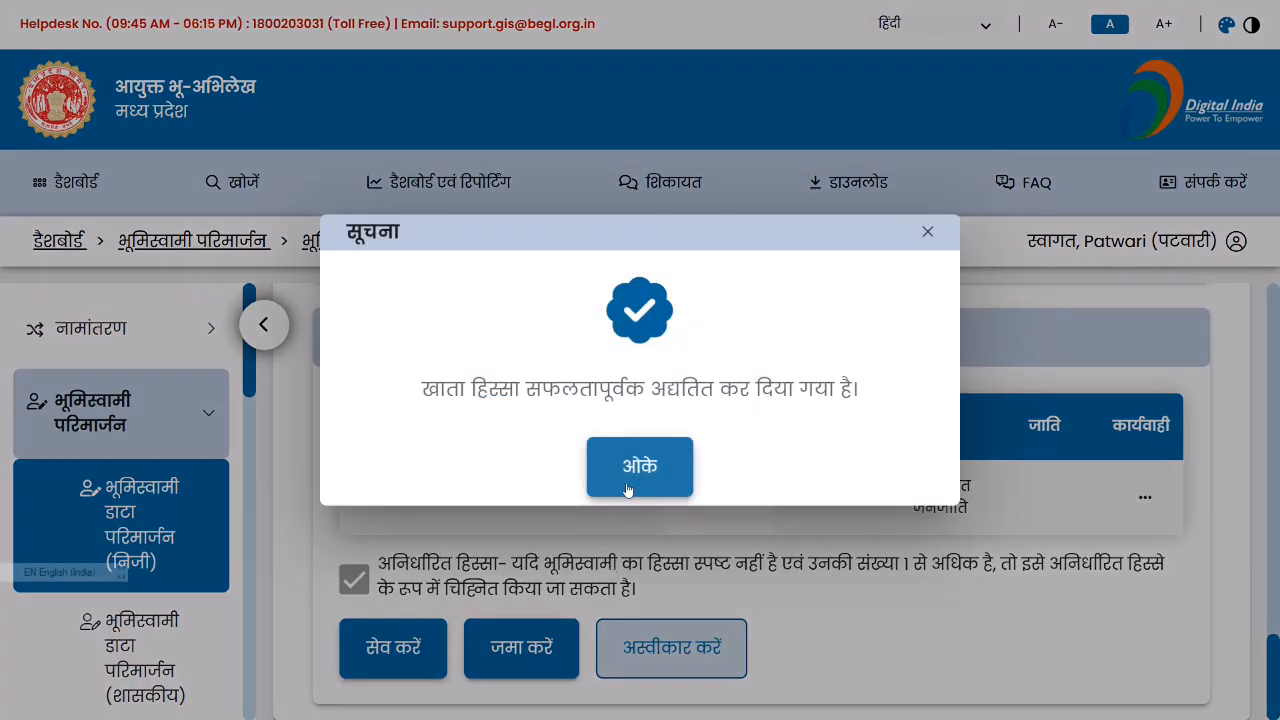
click(640, 483)
Submit the verified Amakhoh application for further processing and confirm the submission.
click(543, 646)
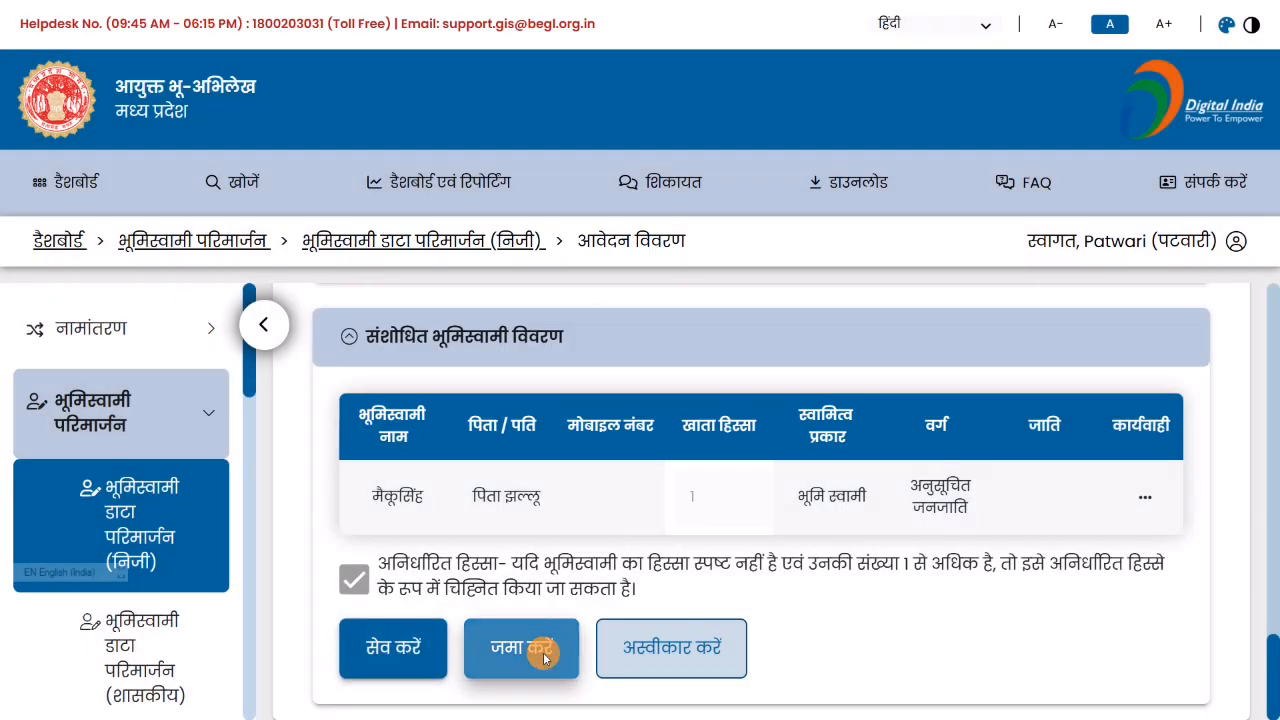
click(611, 500)
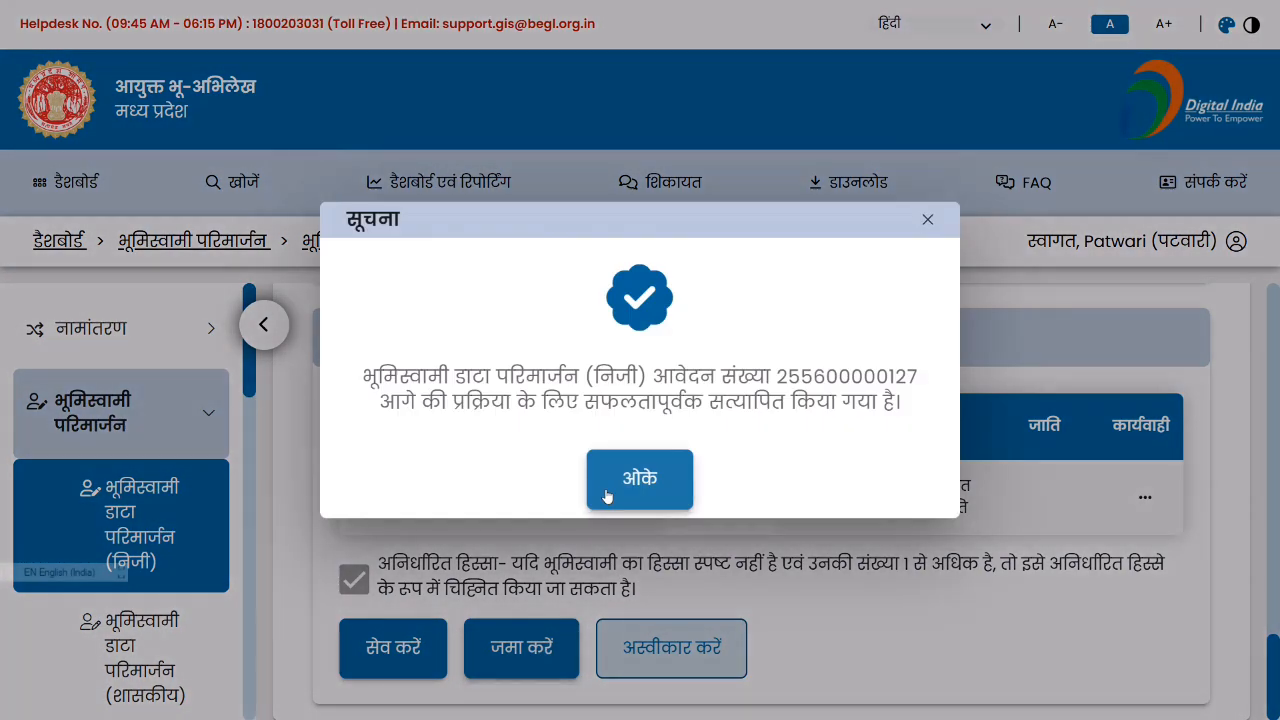
click(667, 489)
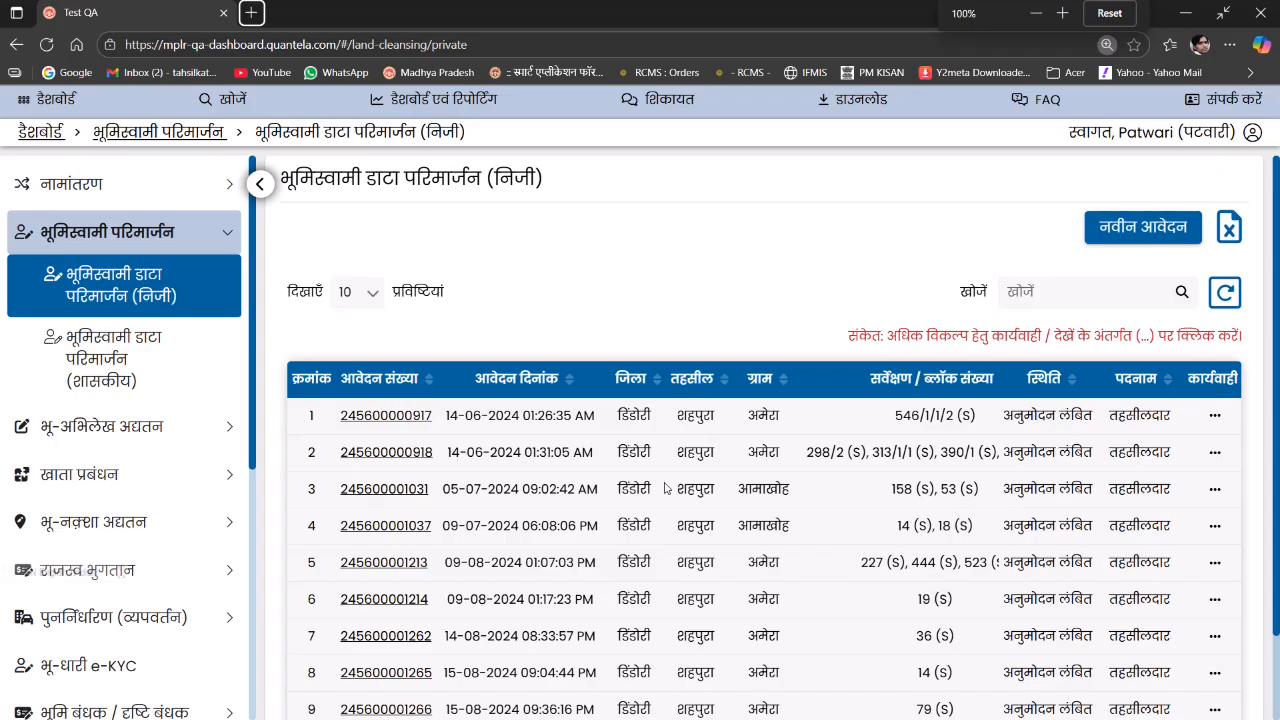
key(ctrl+minus)
click(663, 271)
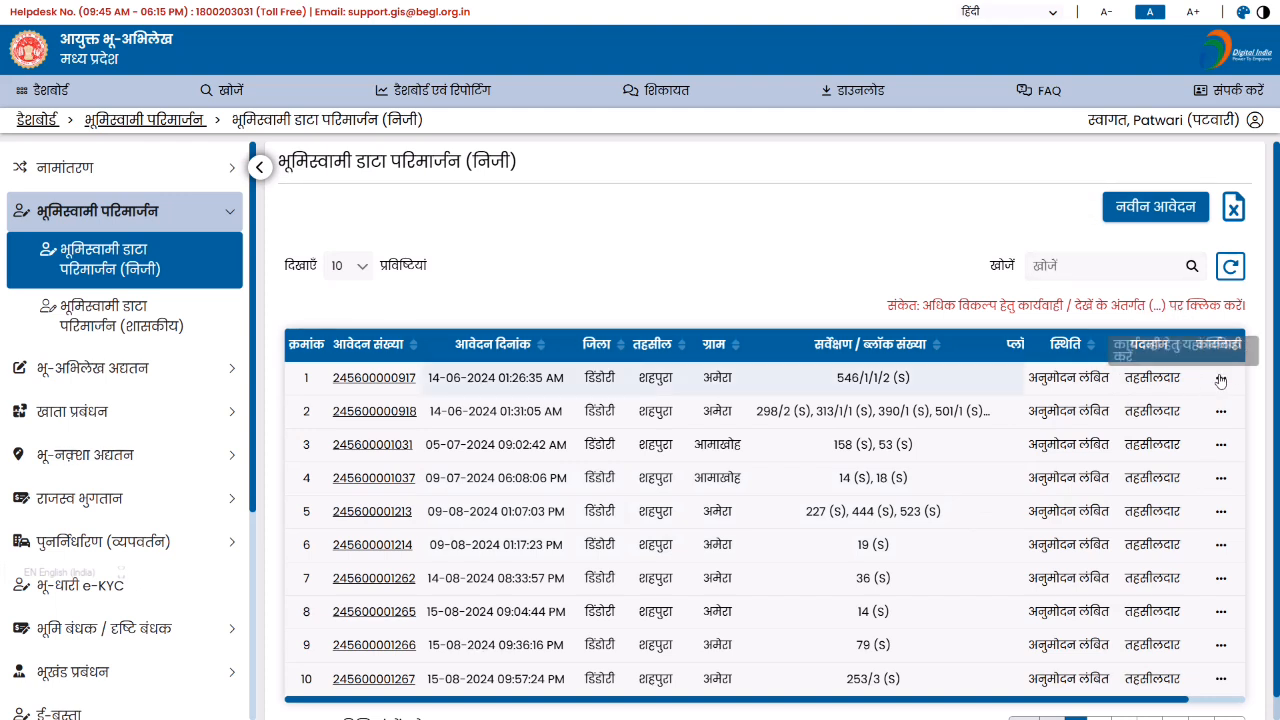
click(1123, 266)
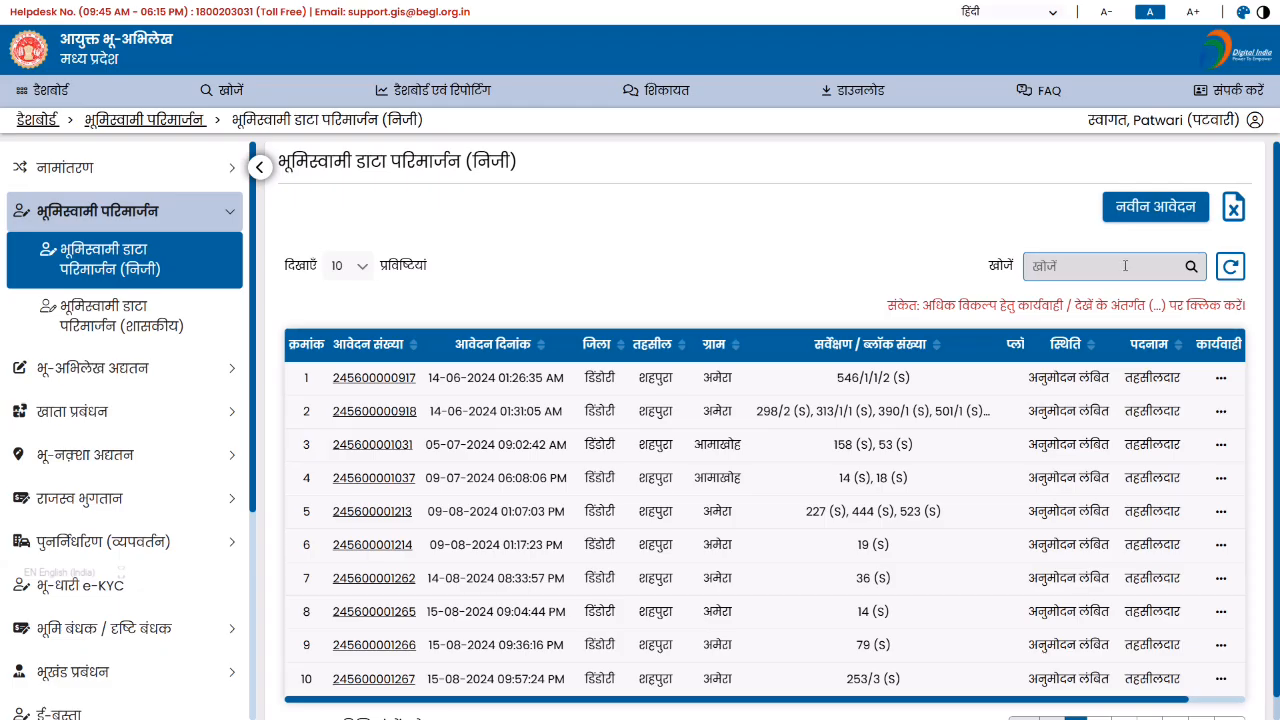
Start a new private landowner data cleansing application and select Amera (491701) as the village.
click(1164, 205)
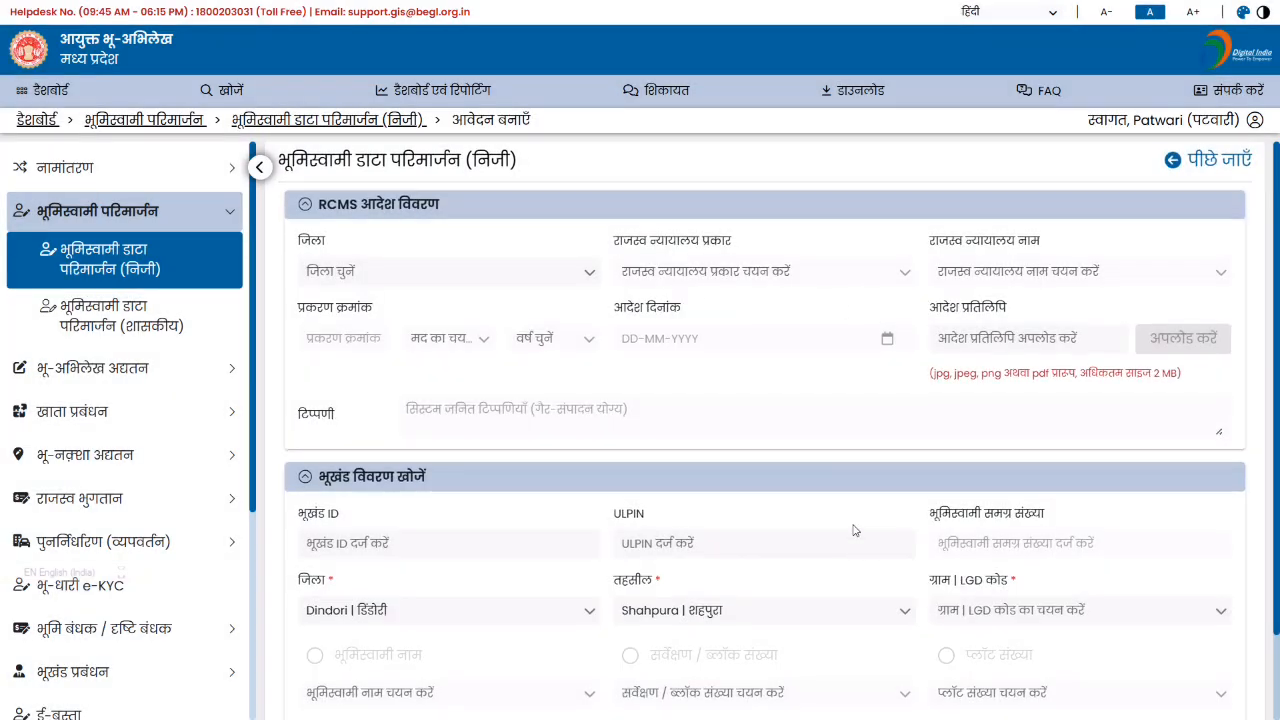
scroll(1000, 480, down, 1)
click(1036, 508)
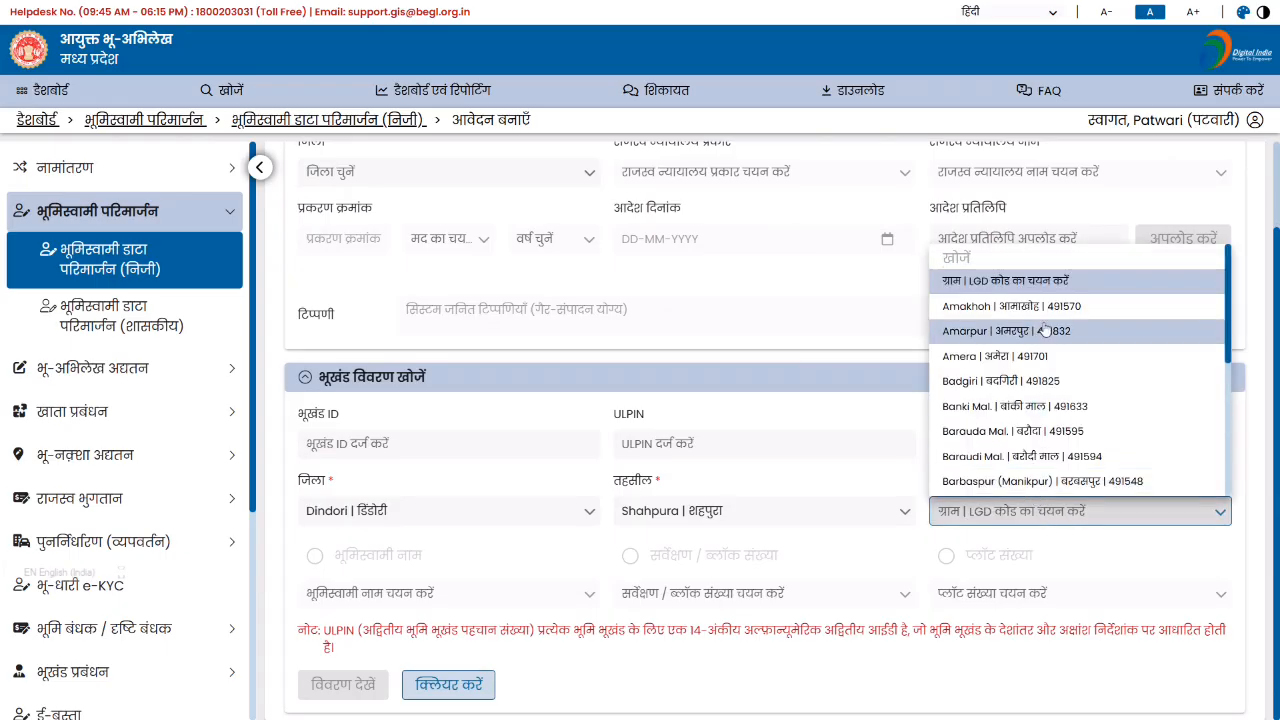
click(1050, 356)
Collapse the RCMS order details section and choose to find the parcel by survey / block number.
scroll(557, 169, up, 1)
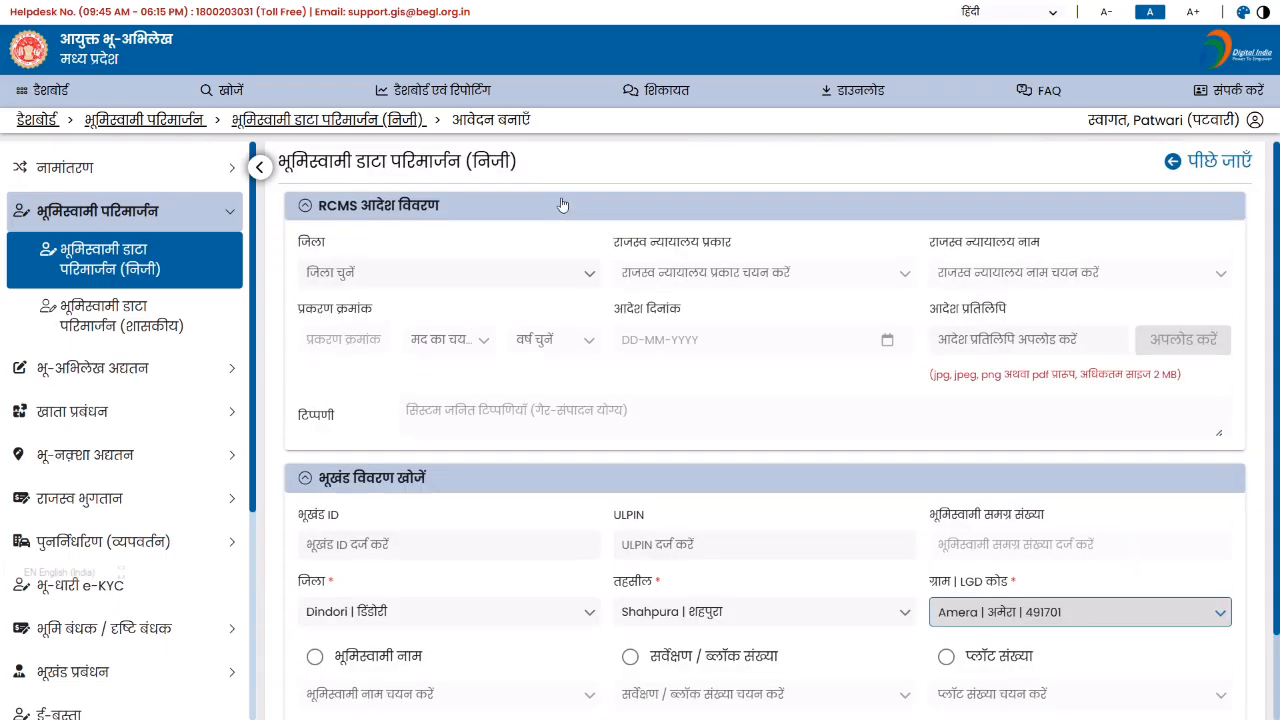
click(571, 218)
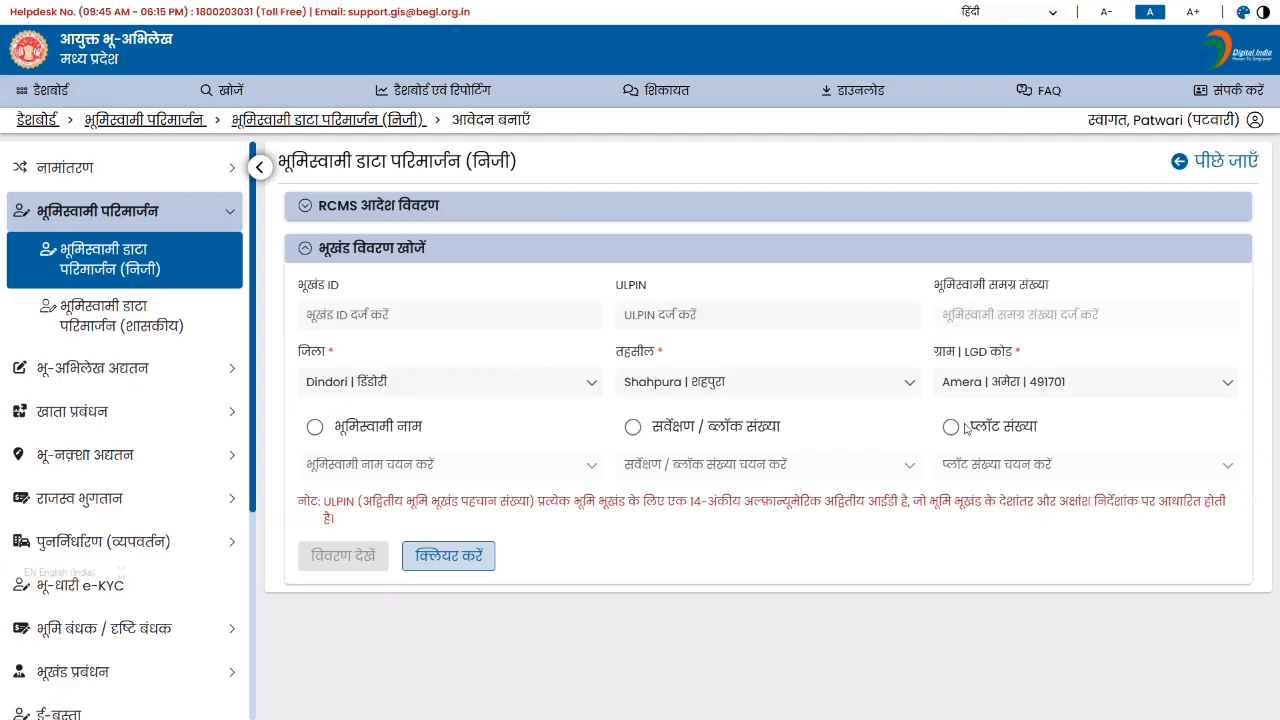
click(697, 421)
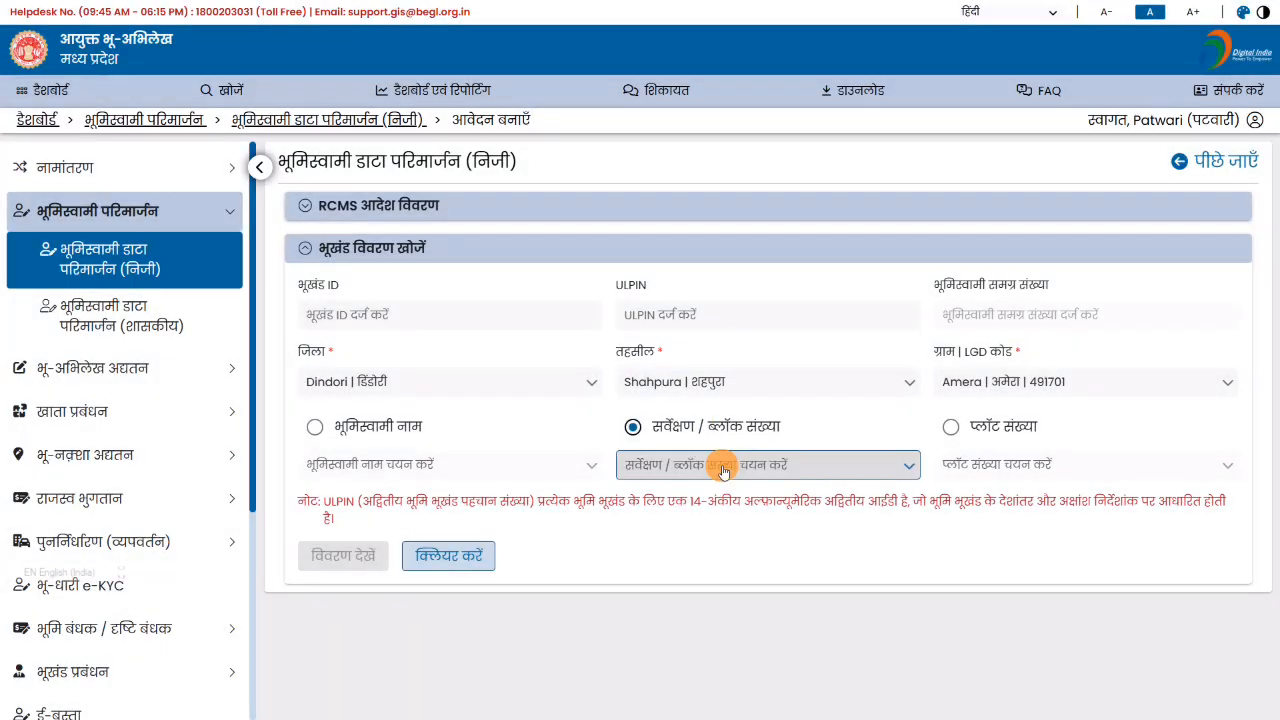
Select survey number 105 (S) and display the parcel's land and landowner details.
click(724, 468)
text(105)
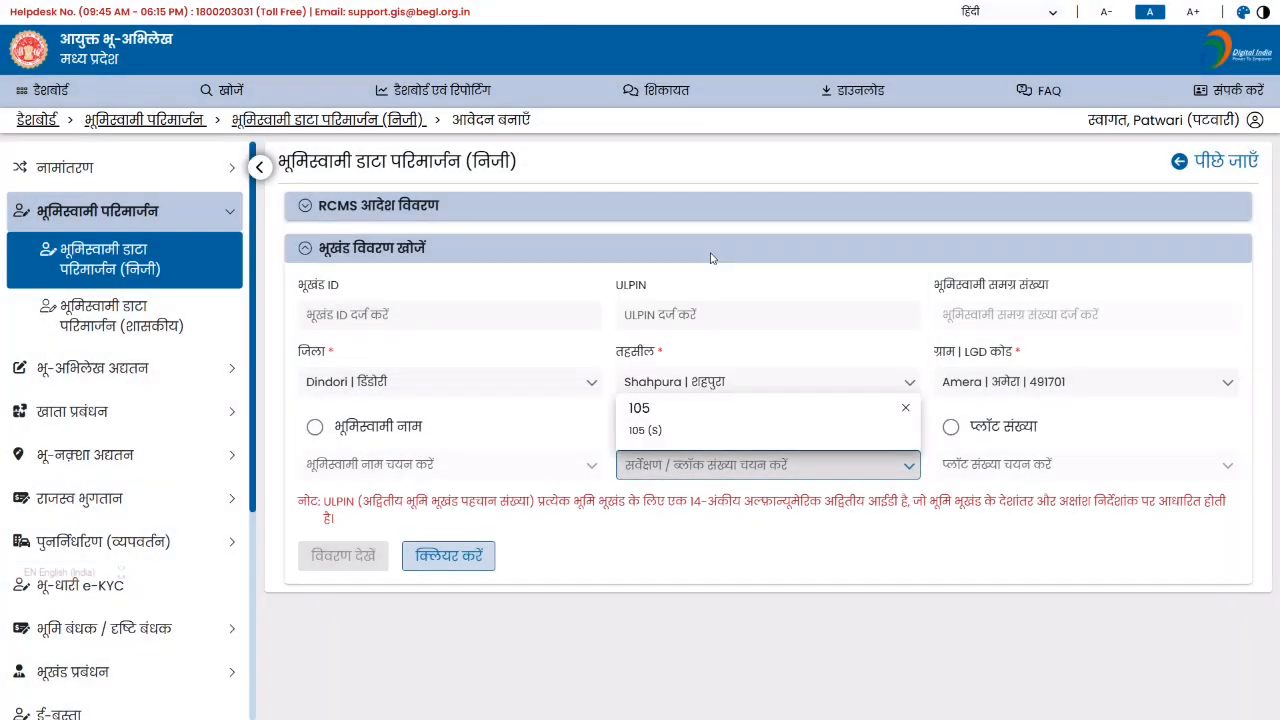
click(727, 428)
click(342, 556)
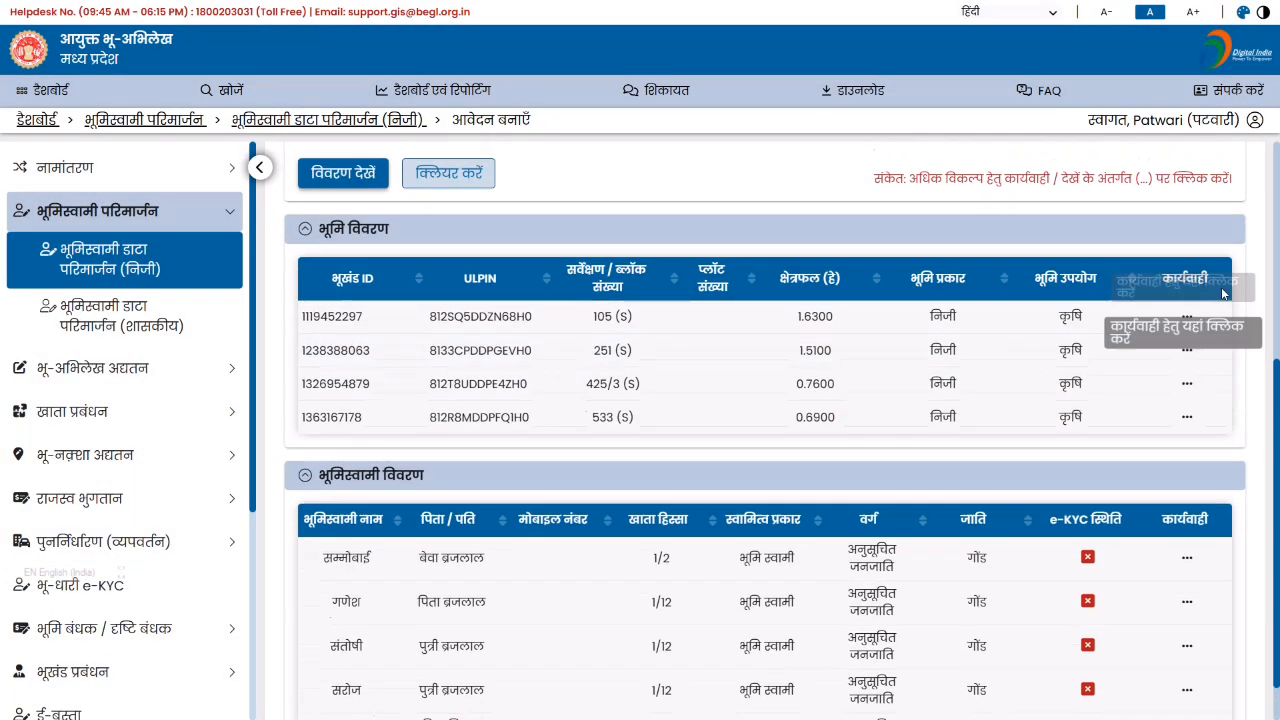
View the Khasra record of parcel 105 (S) and return to the landowner details.
click(1187, 342)
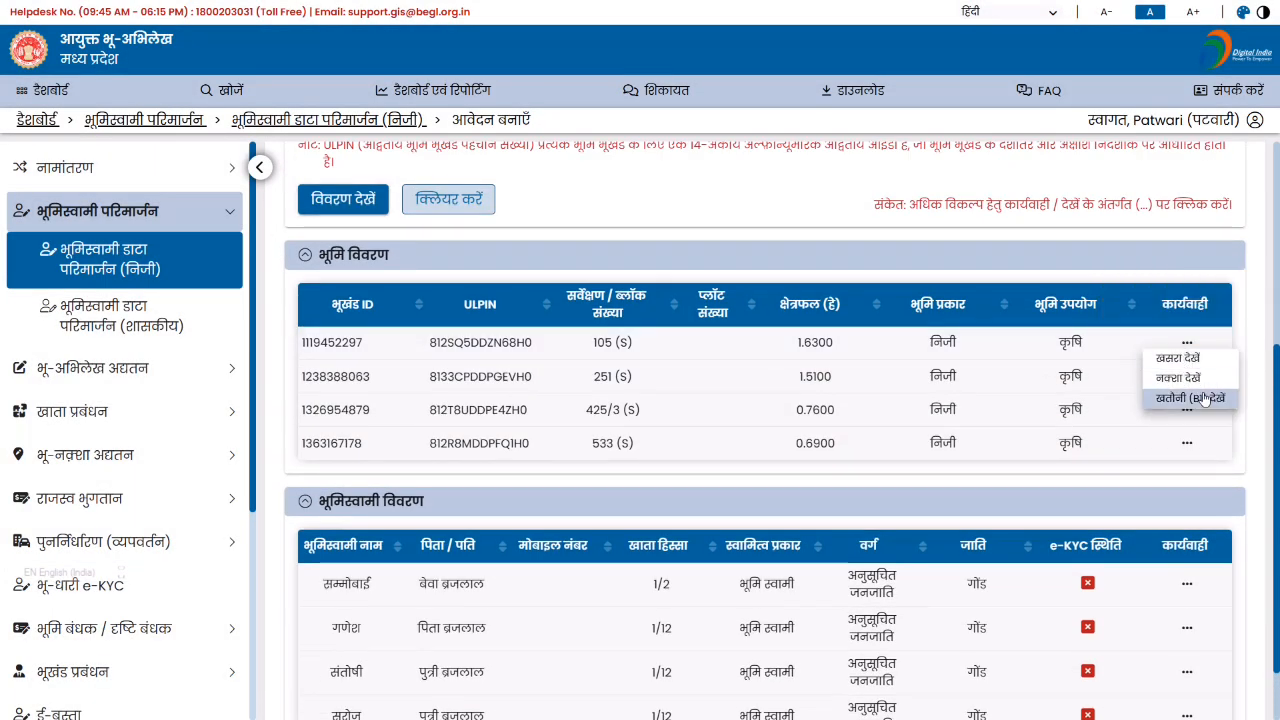
click(1190, 357)
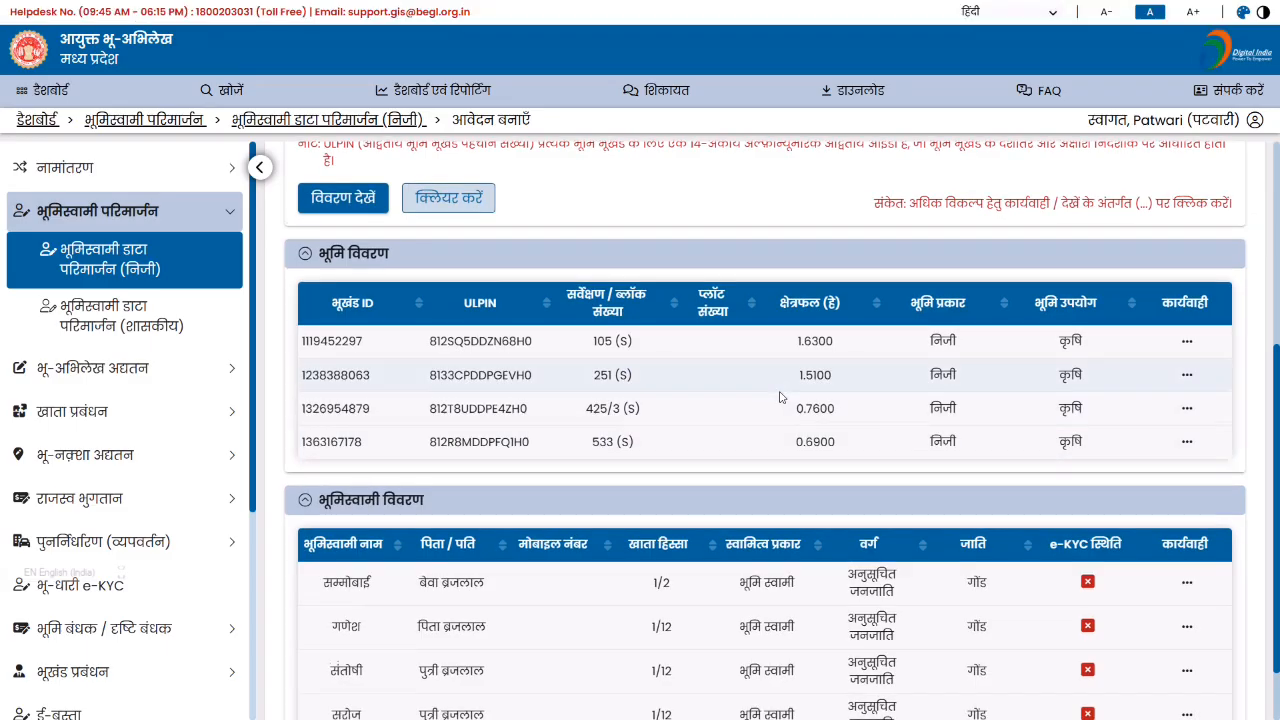
scroll(780, 314, down, 1)
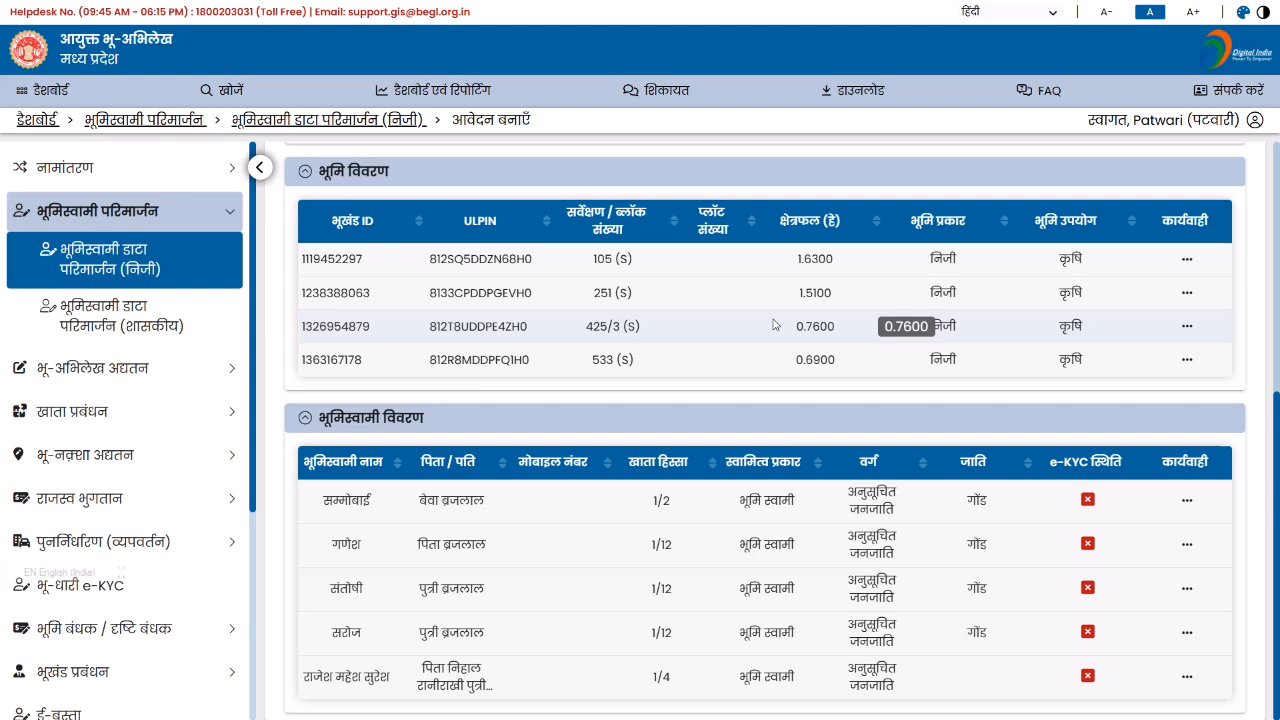
Add the first four landowners of the parcel to the corrected landowner list.
click(1187, 503)
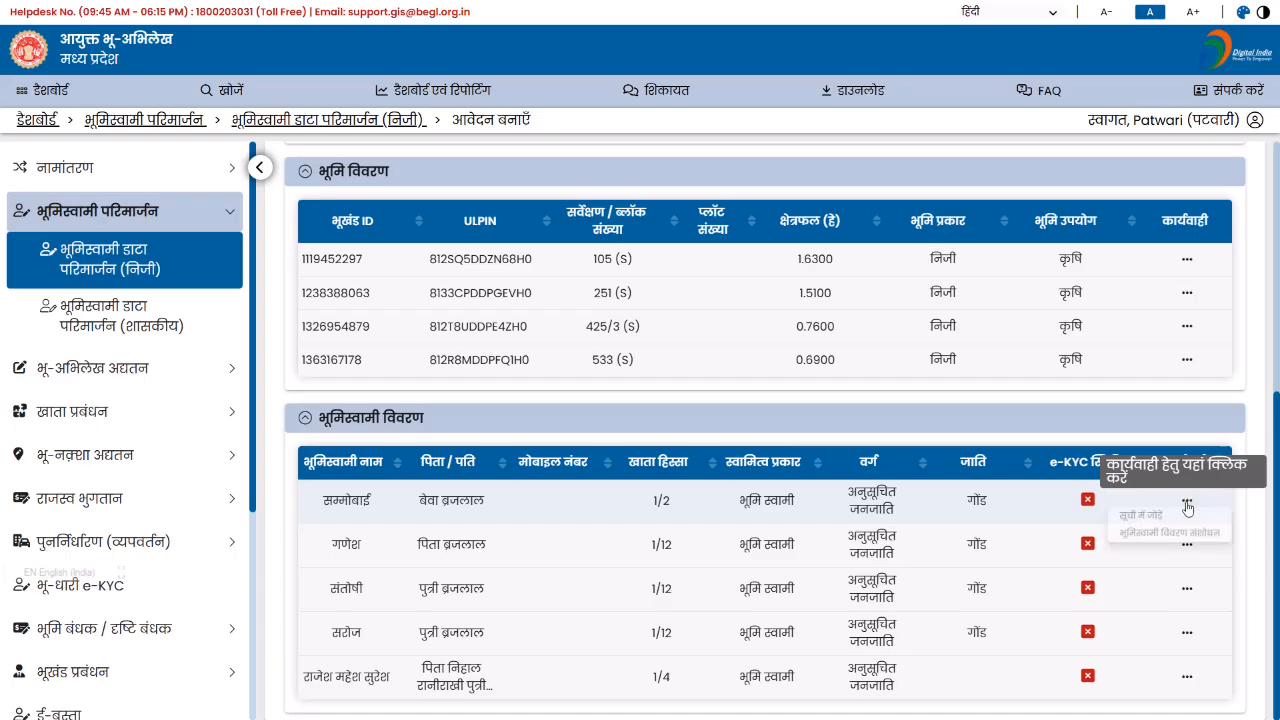
click(1186, 518)
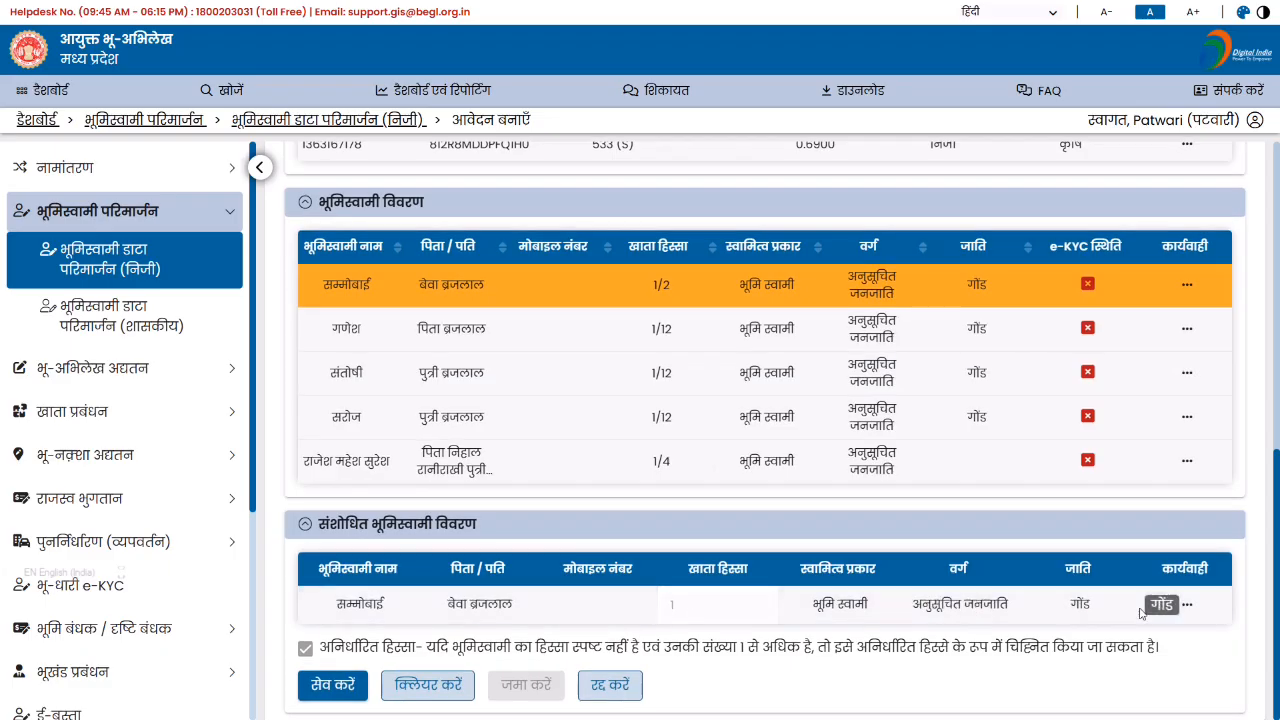
click(1187, 329)
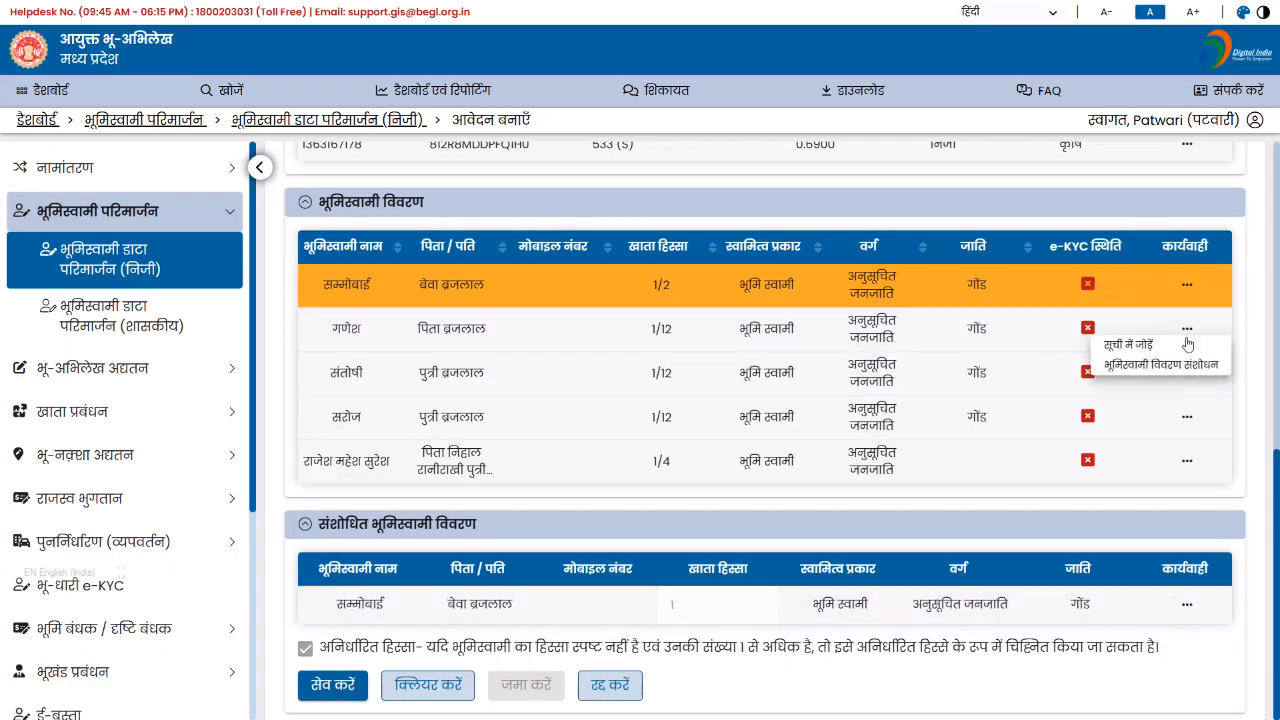
click(1187, 344)
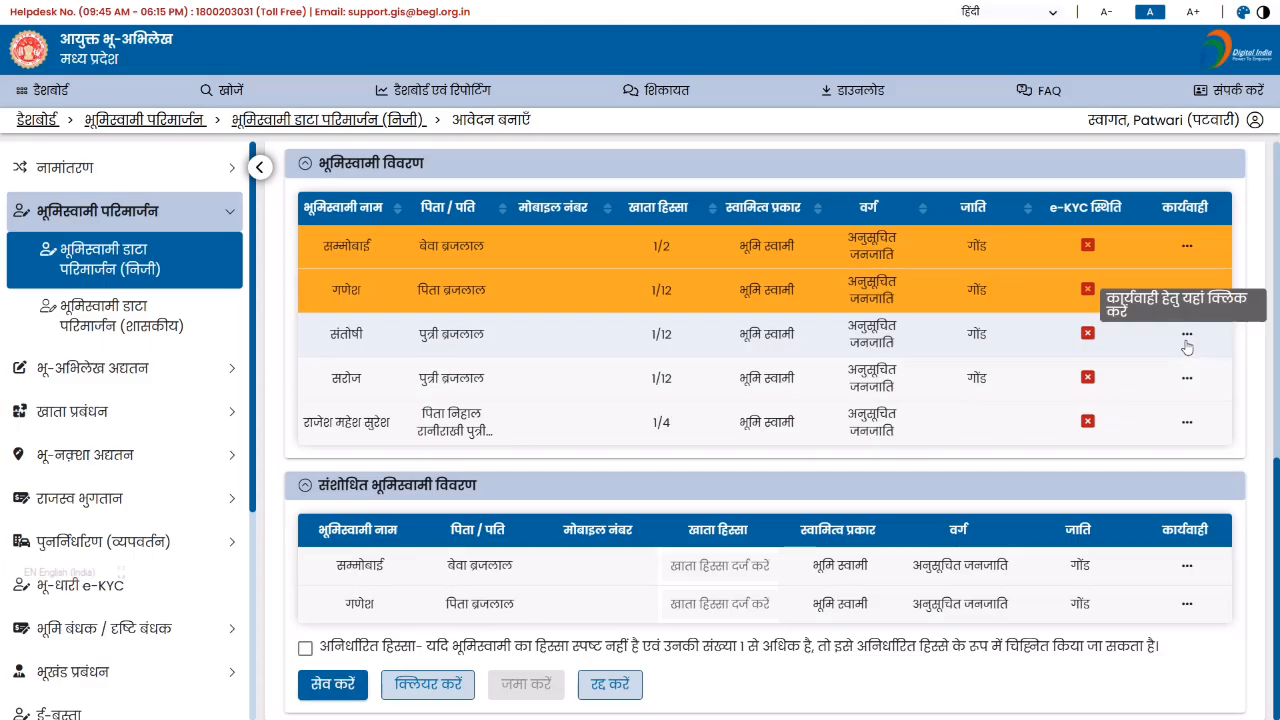
click(1187, 336)
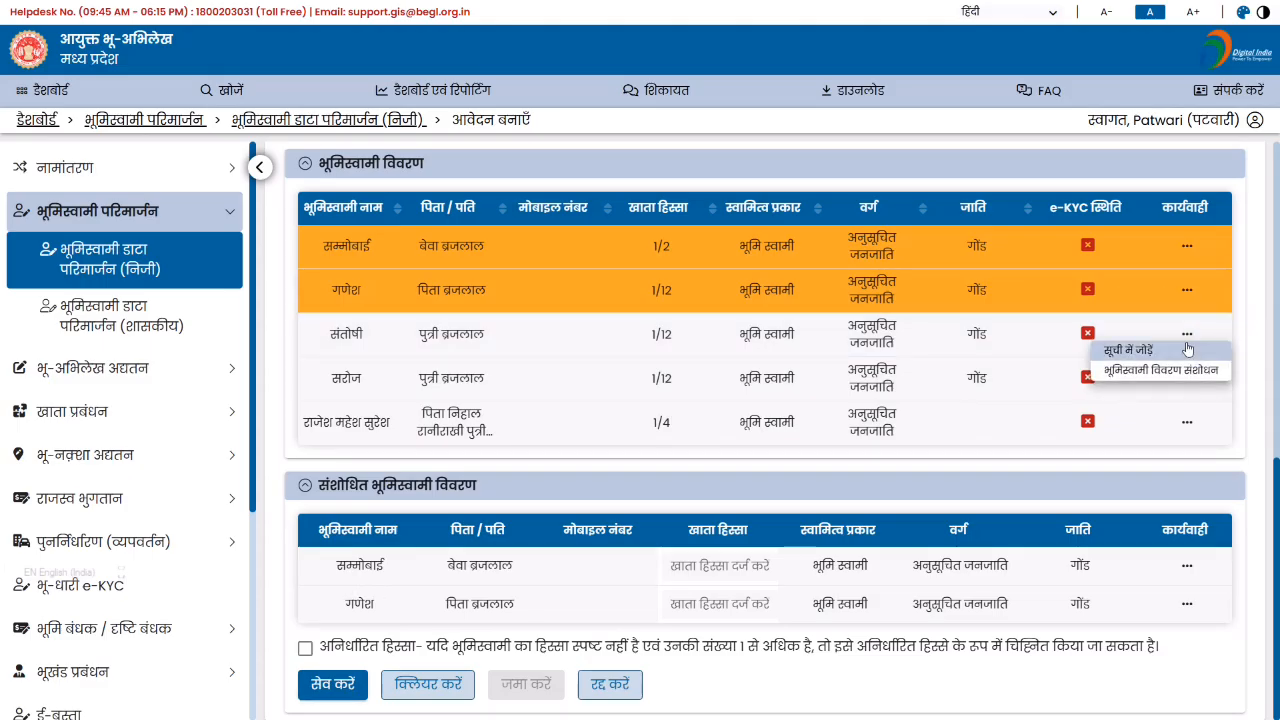
click(1187, 348)
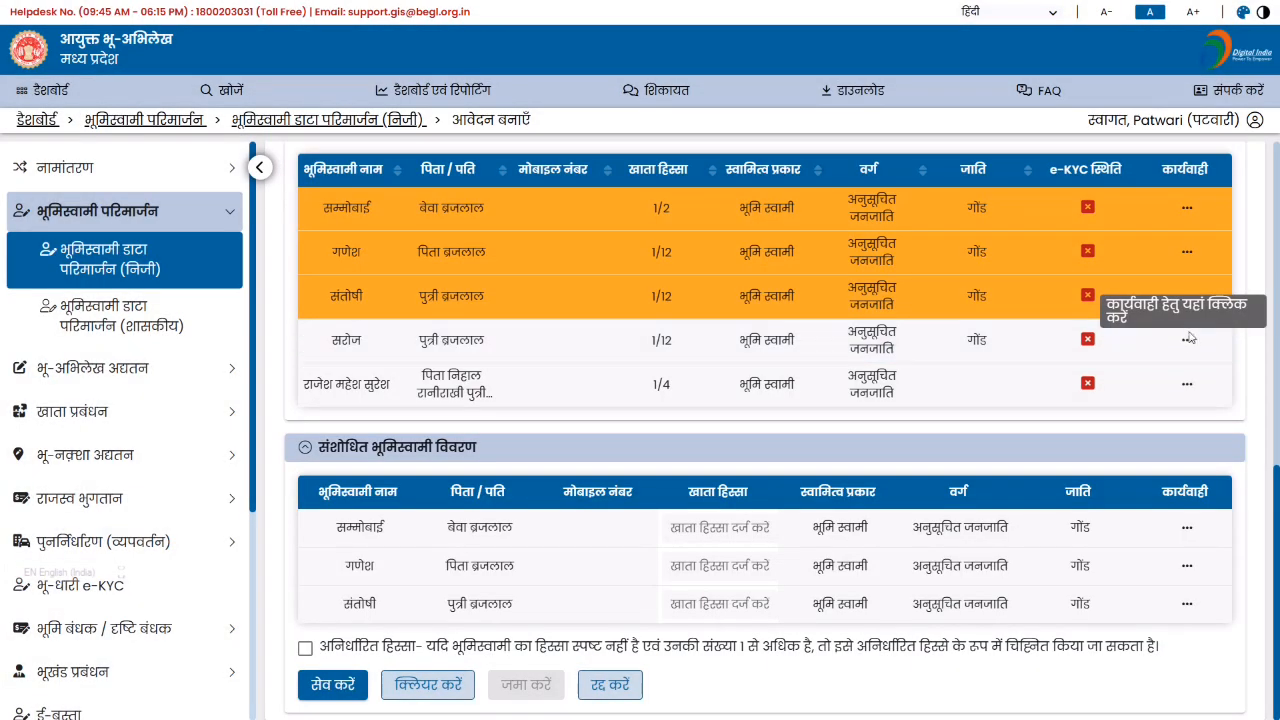
click(1187, 339)
click(1187, 350)
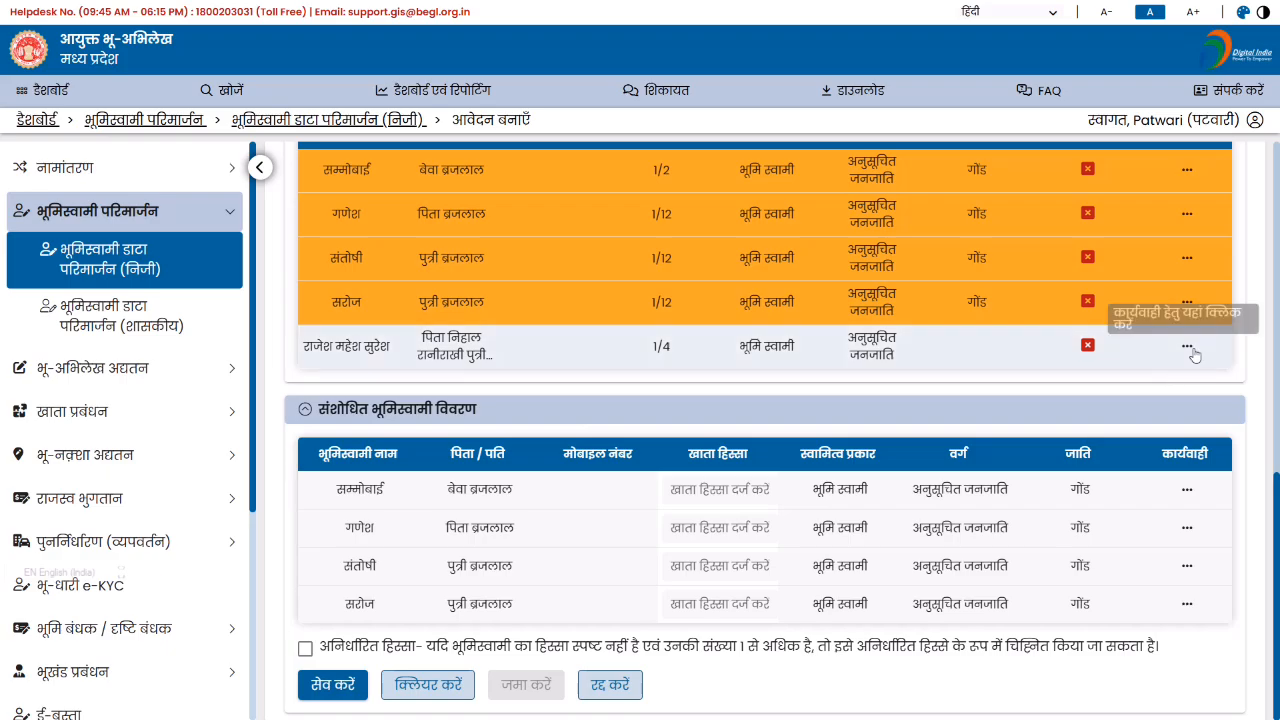
Open the joint landowner record holding a 1/4 share for correction and clear its middle and last names.
click(1185, 347)
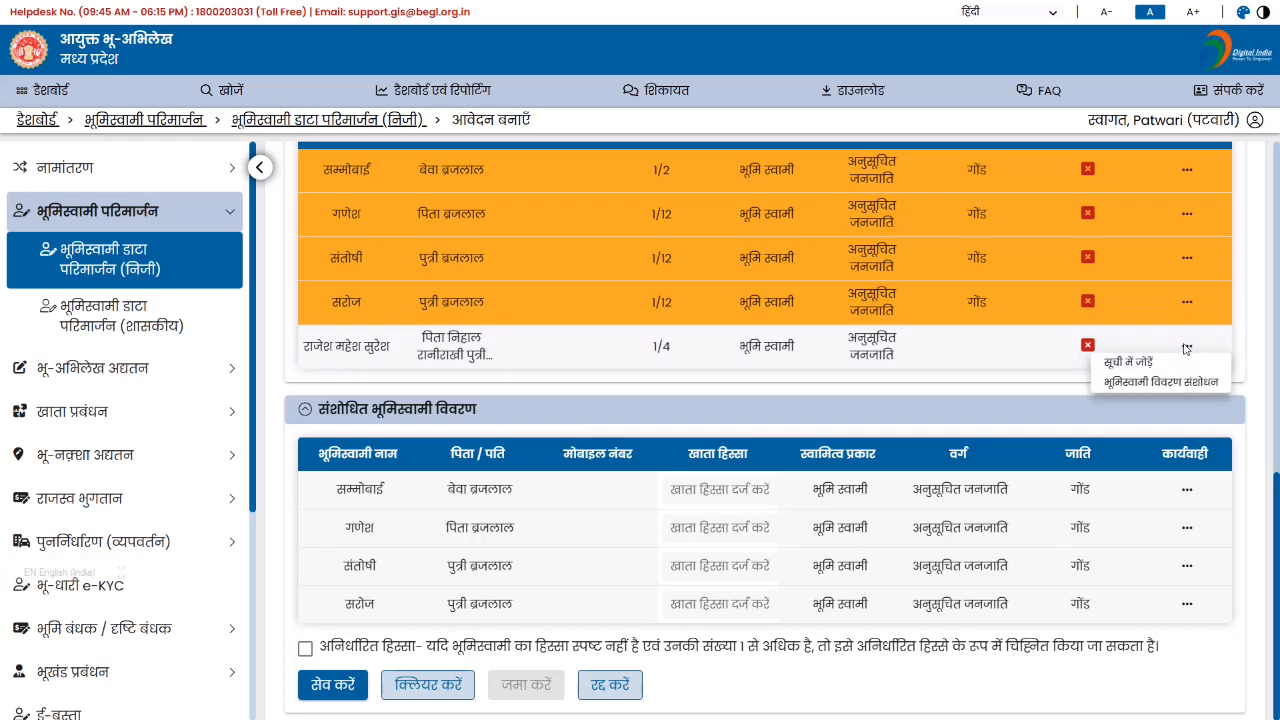
click(1185, 383)
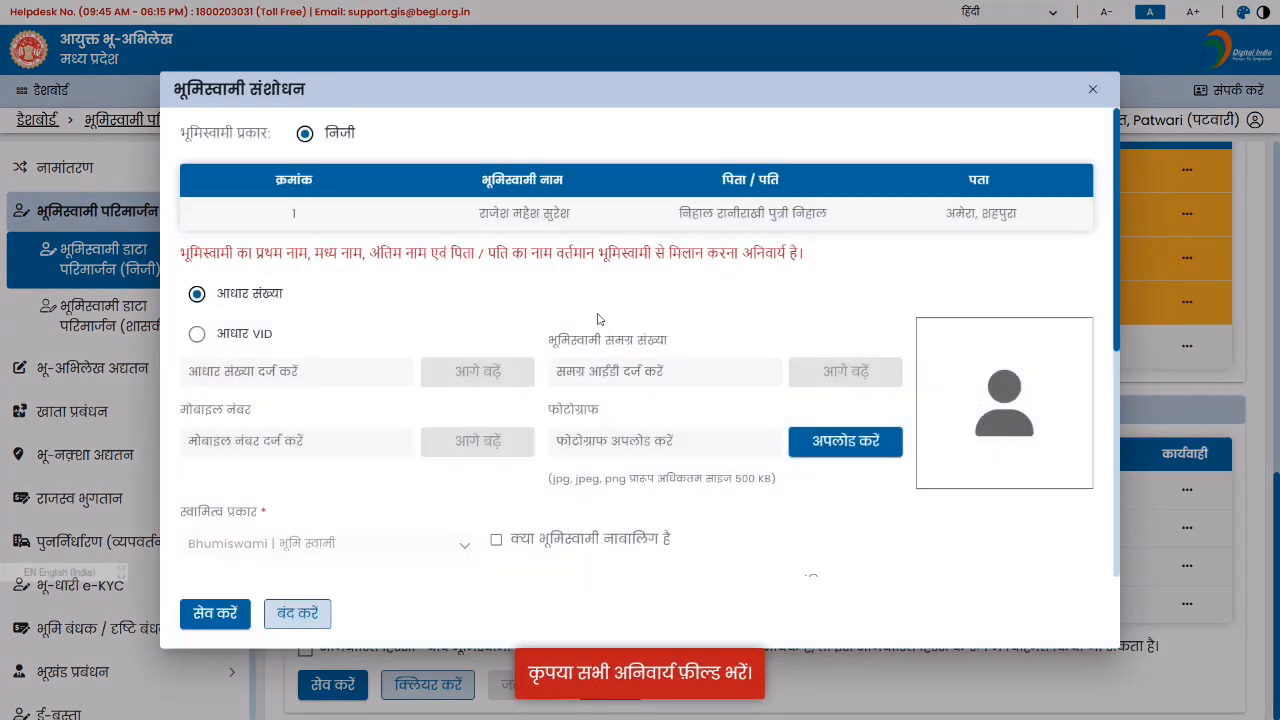
scroll(260, 458, down, 4)
scroll(260, 458, down, 1)
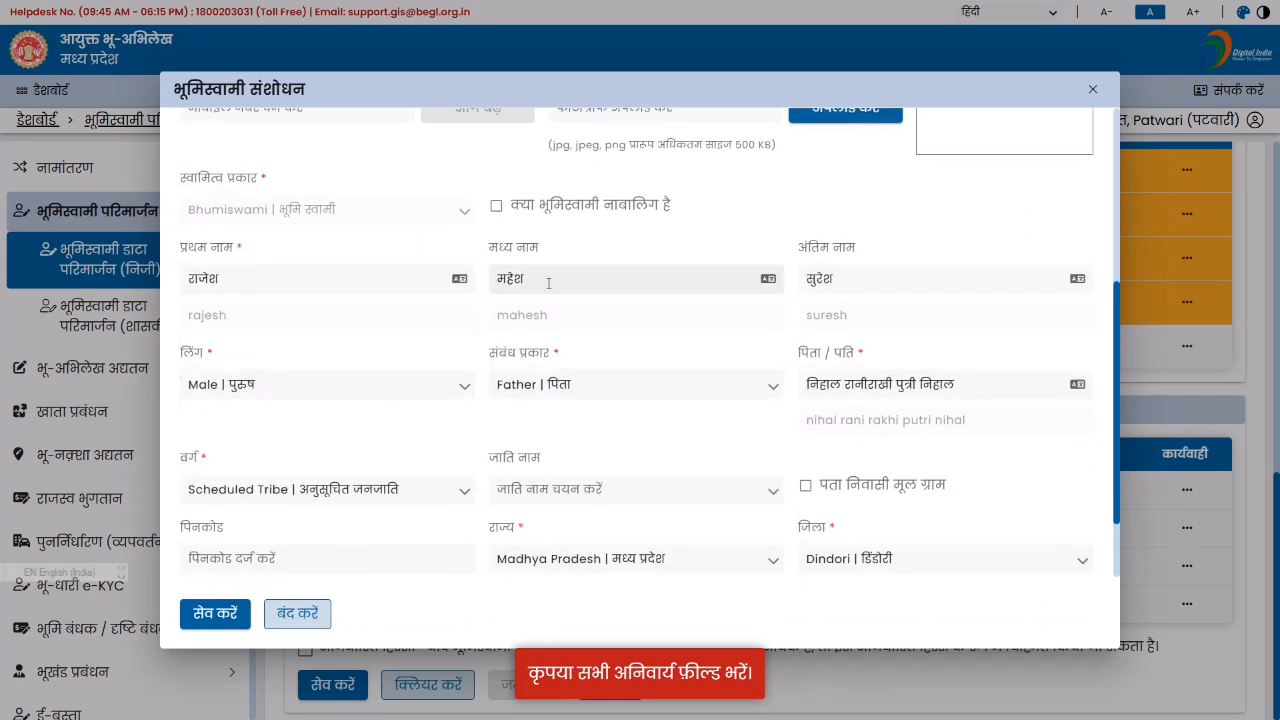
drag(548, 280, 455, 278)
key(BackSpace)
drag(850, 279, 737, 274)
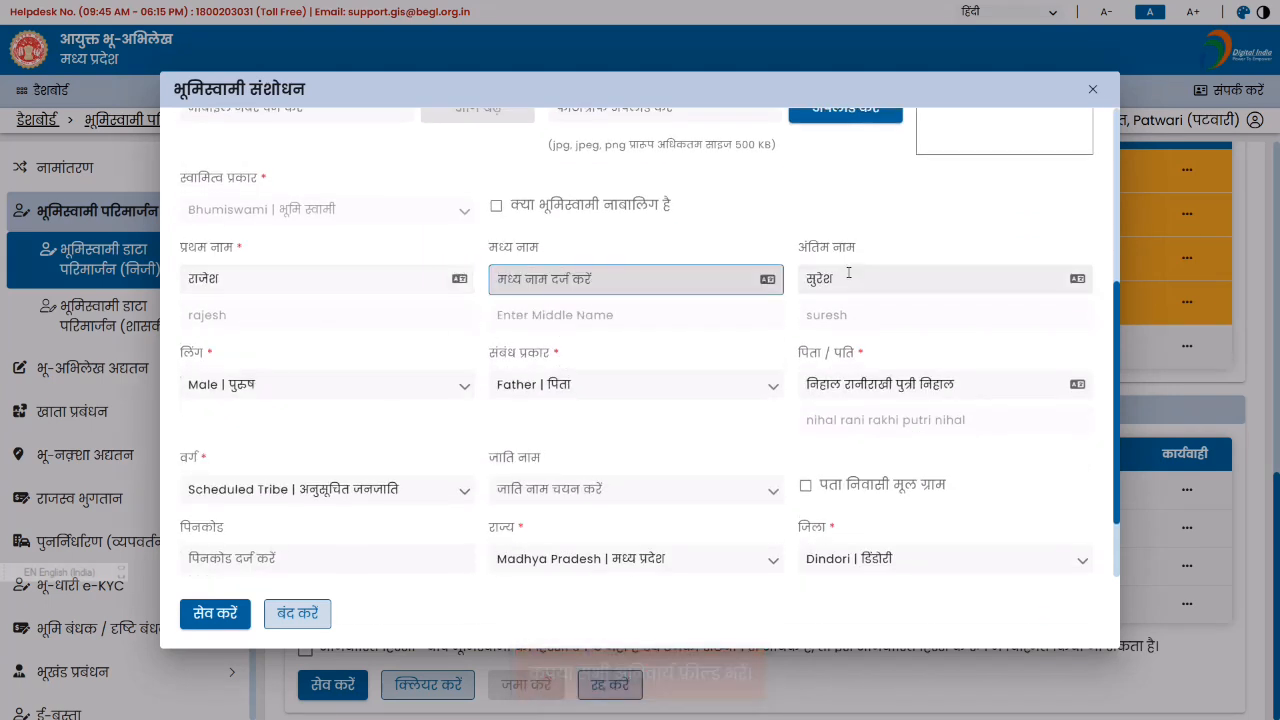
key(BackSpace)
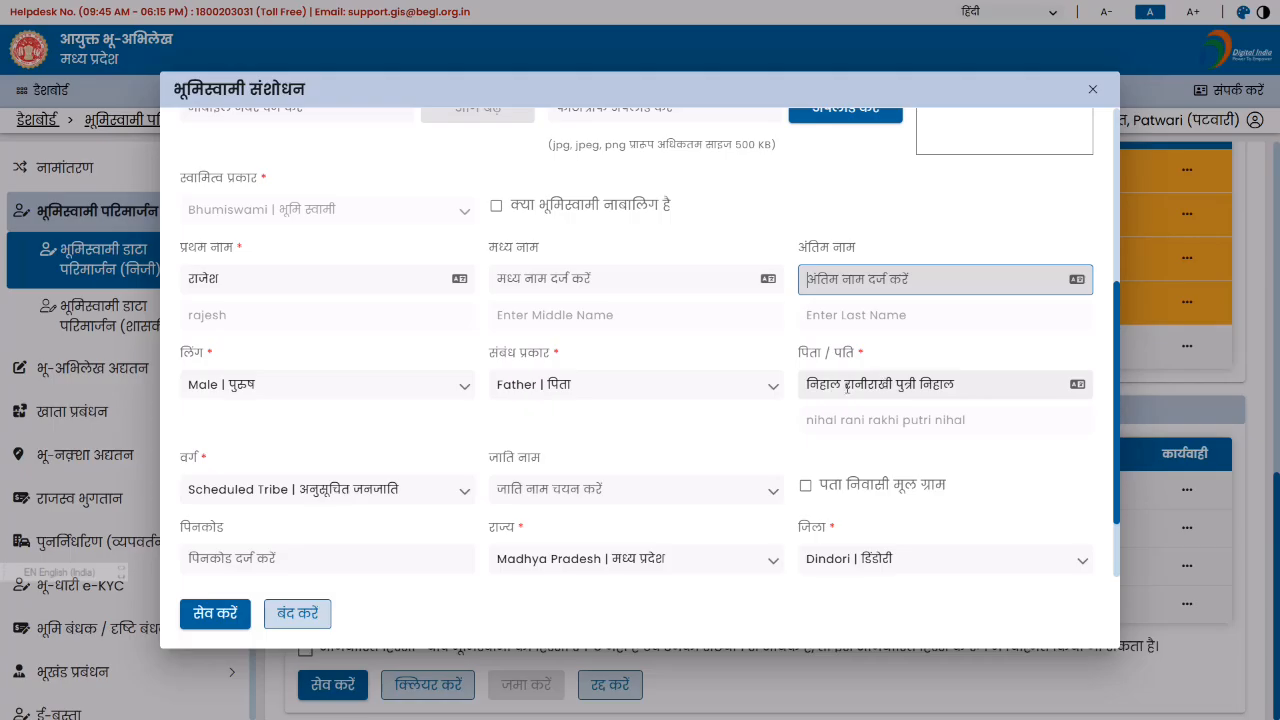
Shorten the father's name to the single given name and save the first person of the joint record as a corrected landowner.
drag(844, 384, 947, 384)
key(BackSpace)
text(ल)
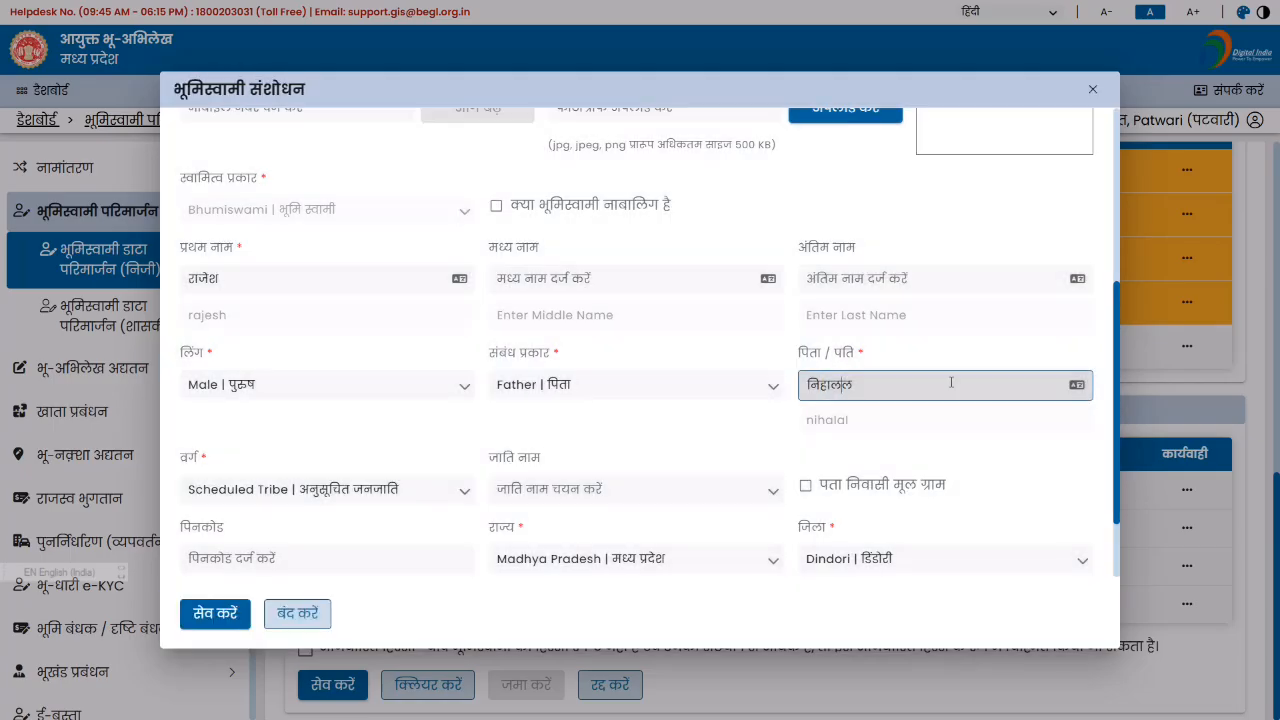
click(829, 353)
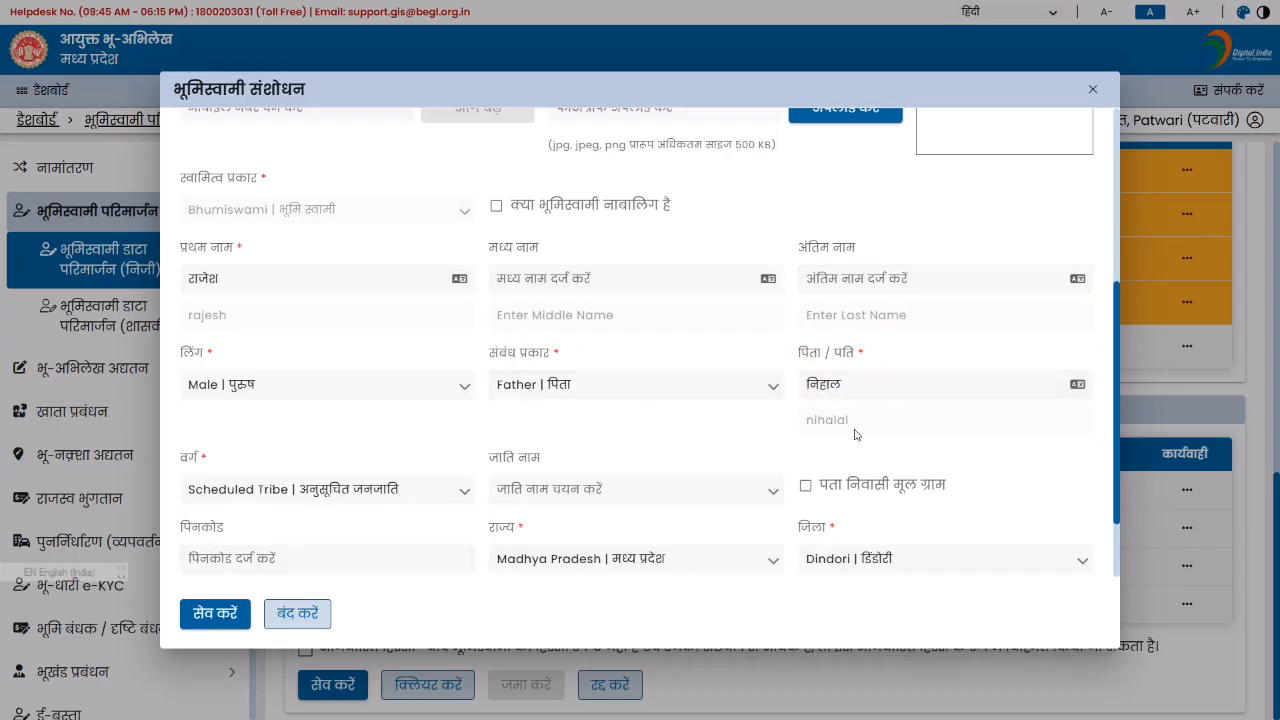
scroll(750, 440, down, 1)
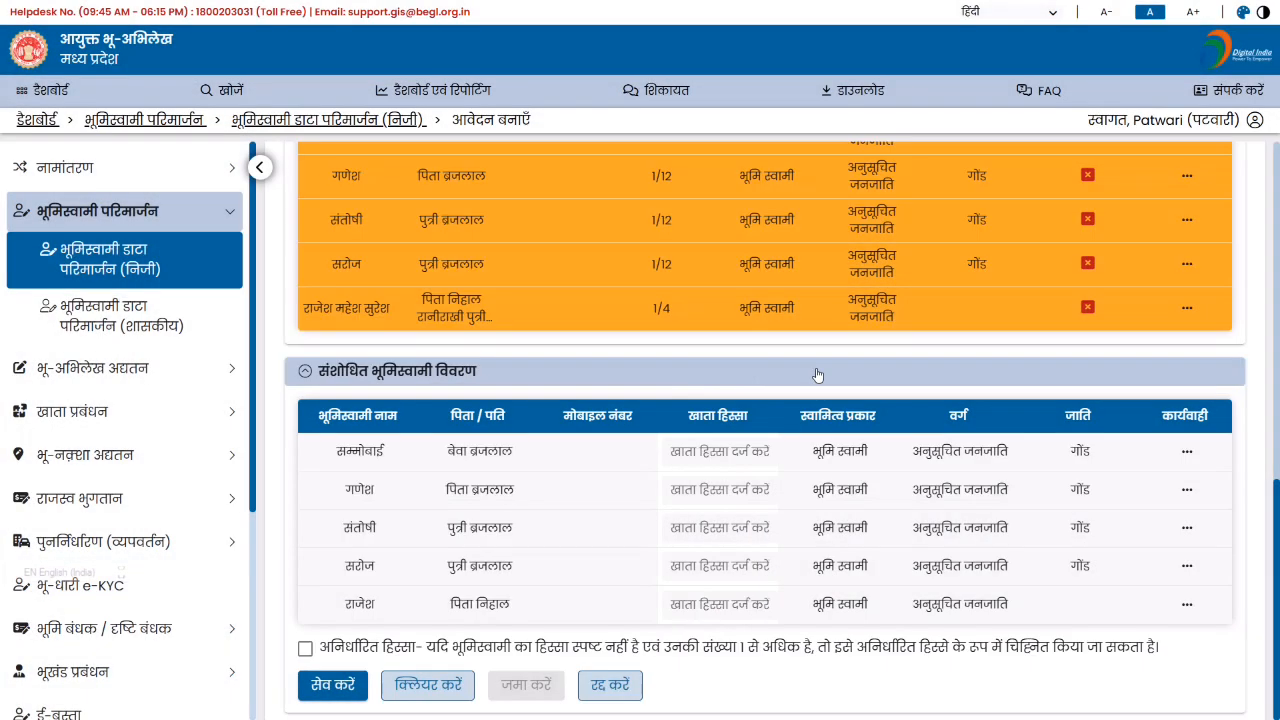
Reopen the same joint record for correction, set the second person's given name as first name, and clear the last name.
click(1187, 312)
click(1170, 345)
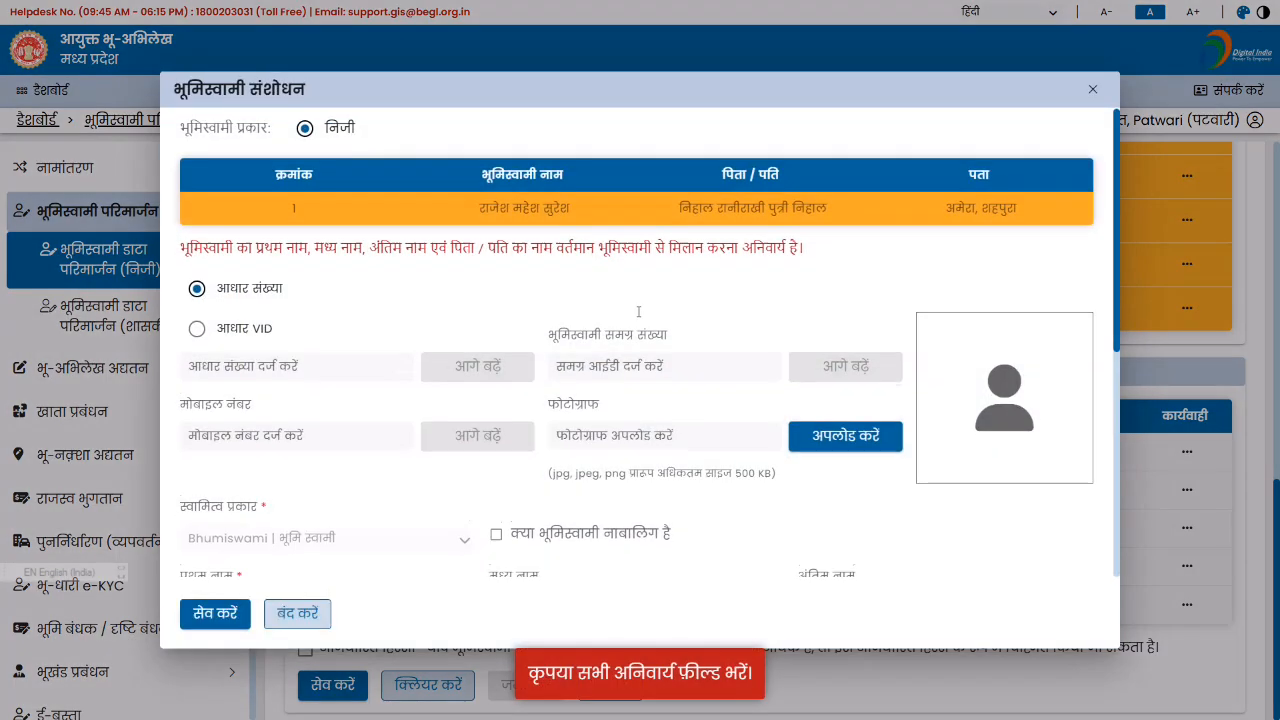
scroll(627, 323, down, 3)
drag(615, 284, 90, 288)
key(BackSpace)
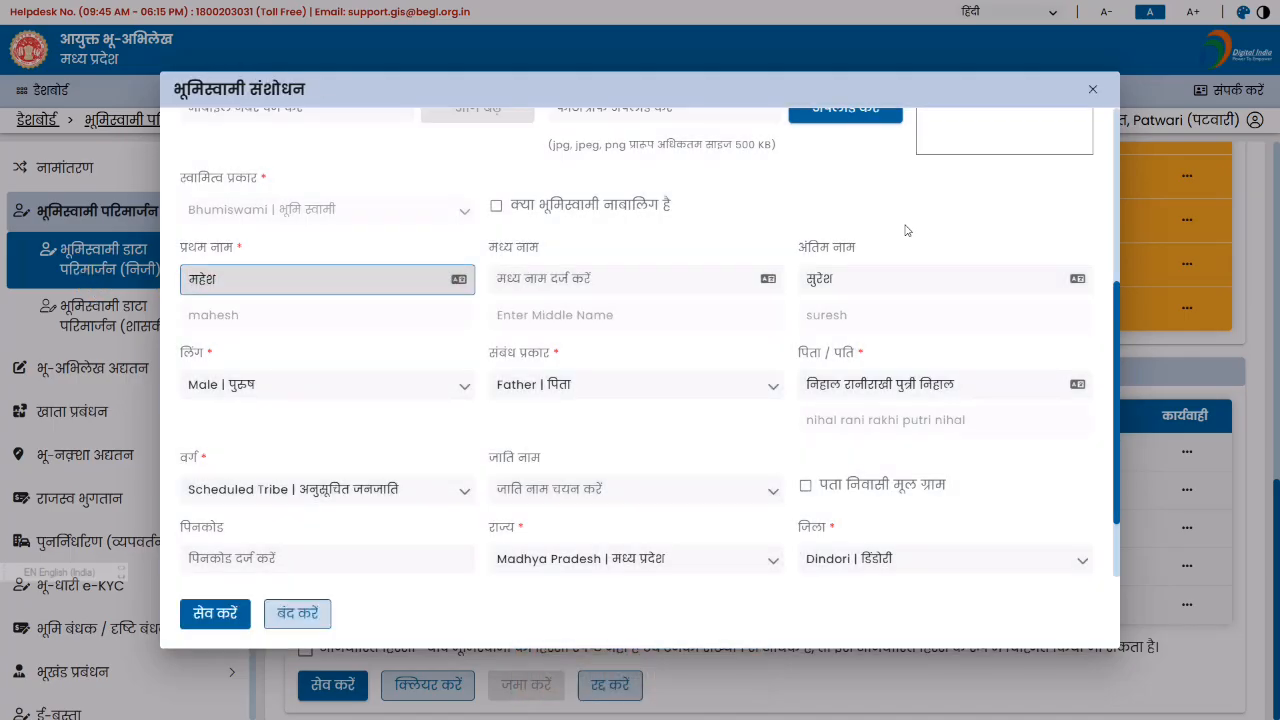
click(900, 279)
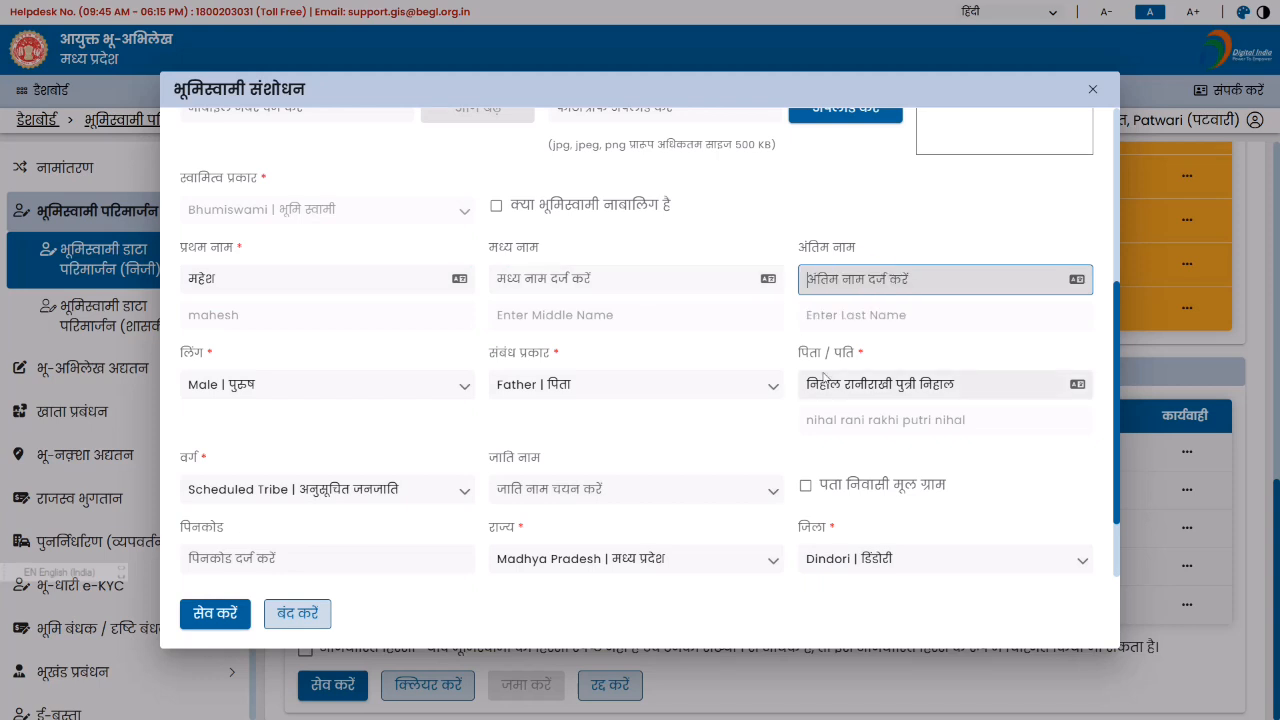
Trim the second person's father's name to one given name and save them as a separate corrected landowner.
drag(843, 384, 960, 384)
key(BackSpace)
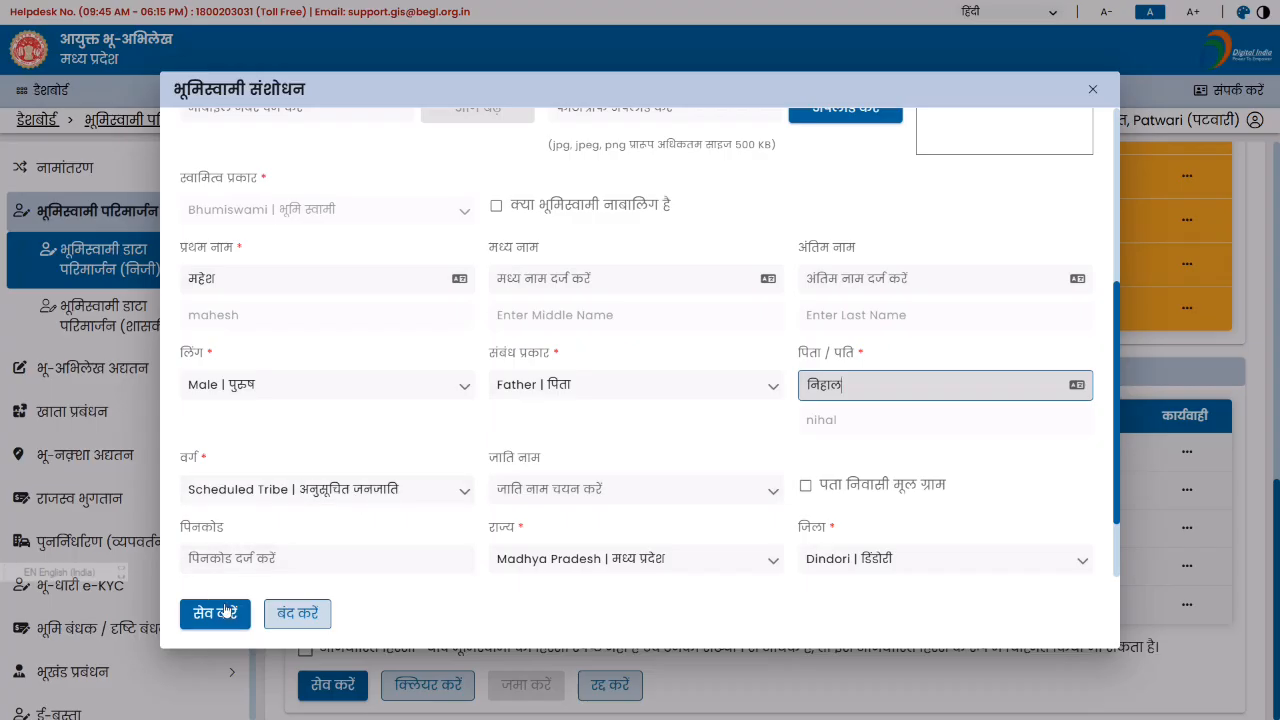
click(212, 613)
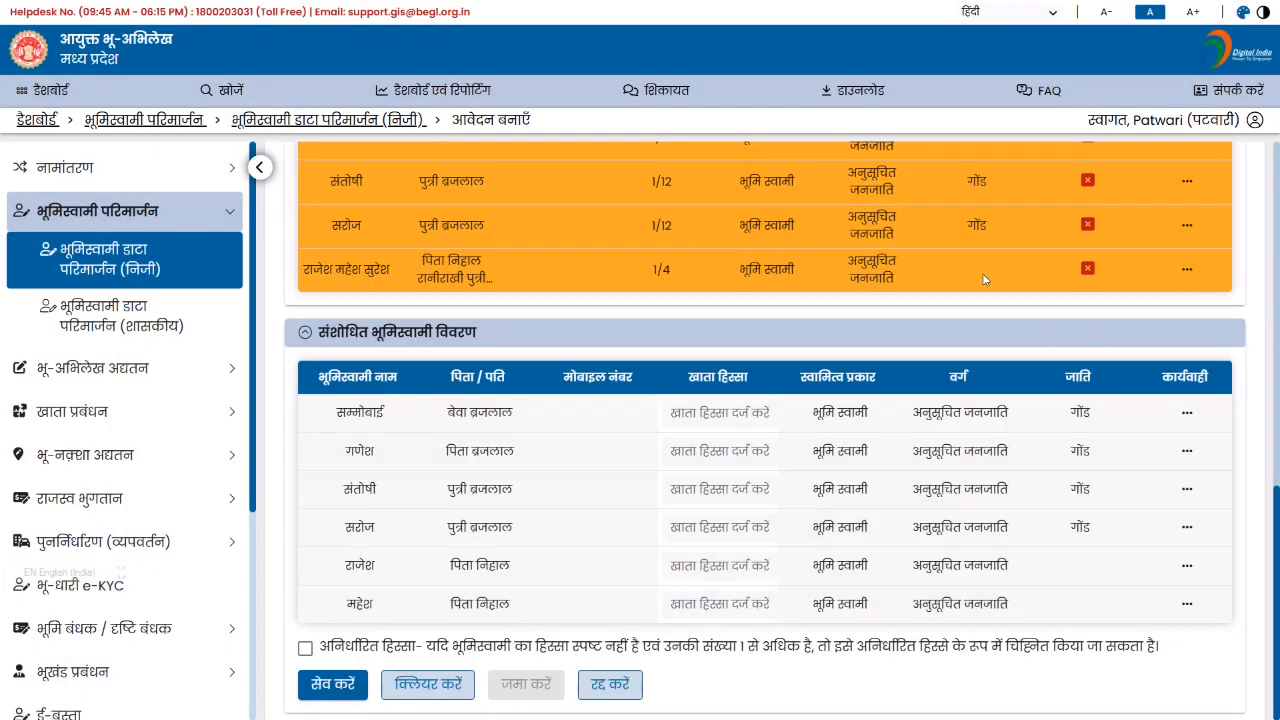
Update the first landowner split from the joint record with the caste name Gond | गोंड.
click(1187, 271)
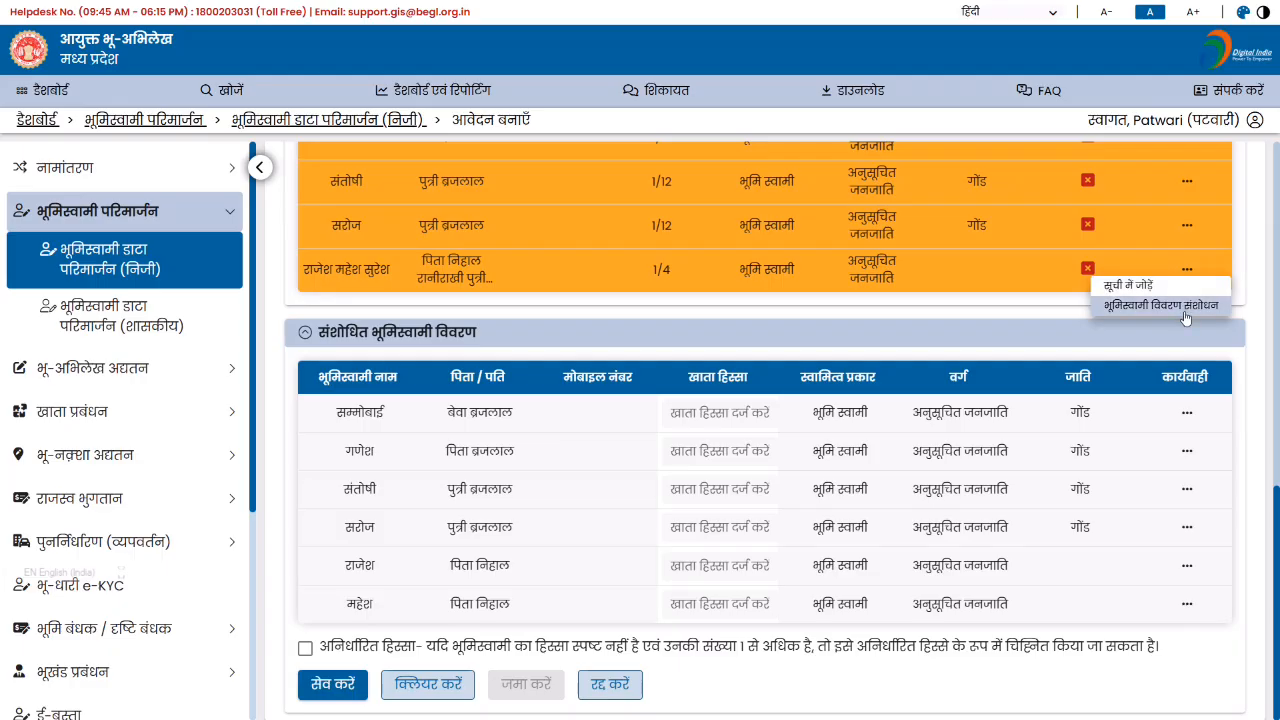
click(1185, 568)
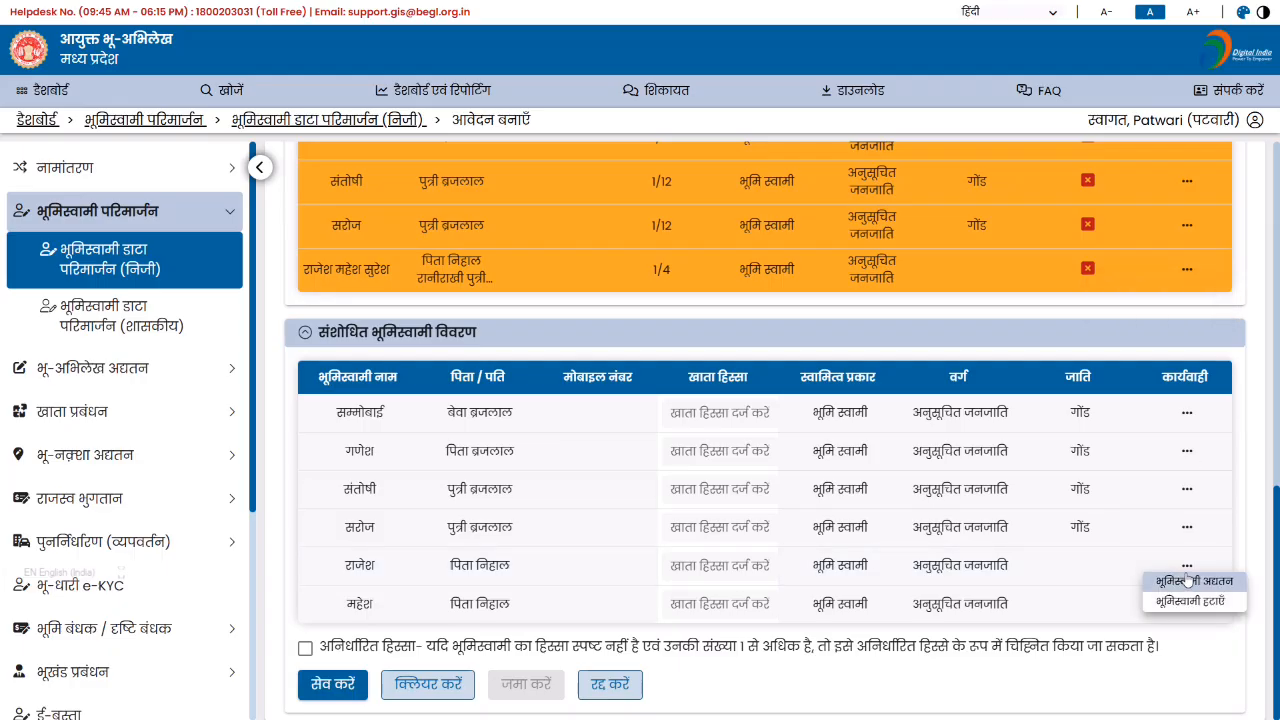
click(1194, 581)
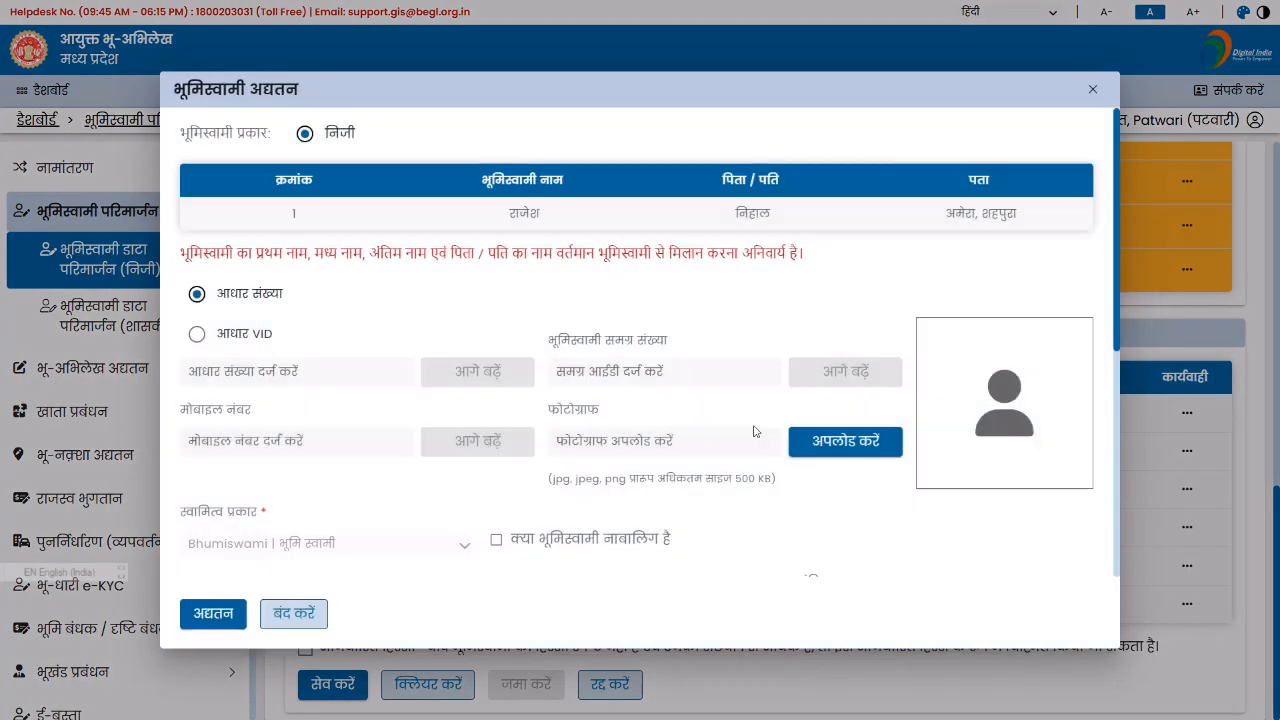
scroll(755, 431, down, 2)
scroll(755, 431, down, 2)
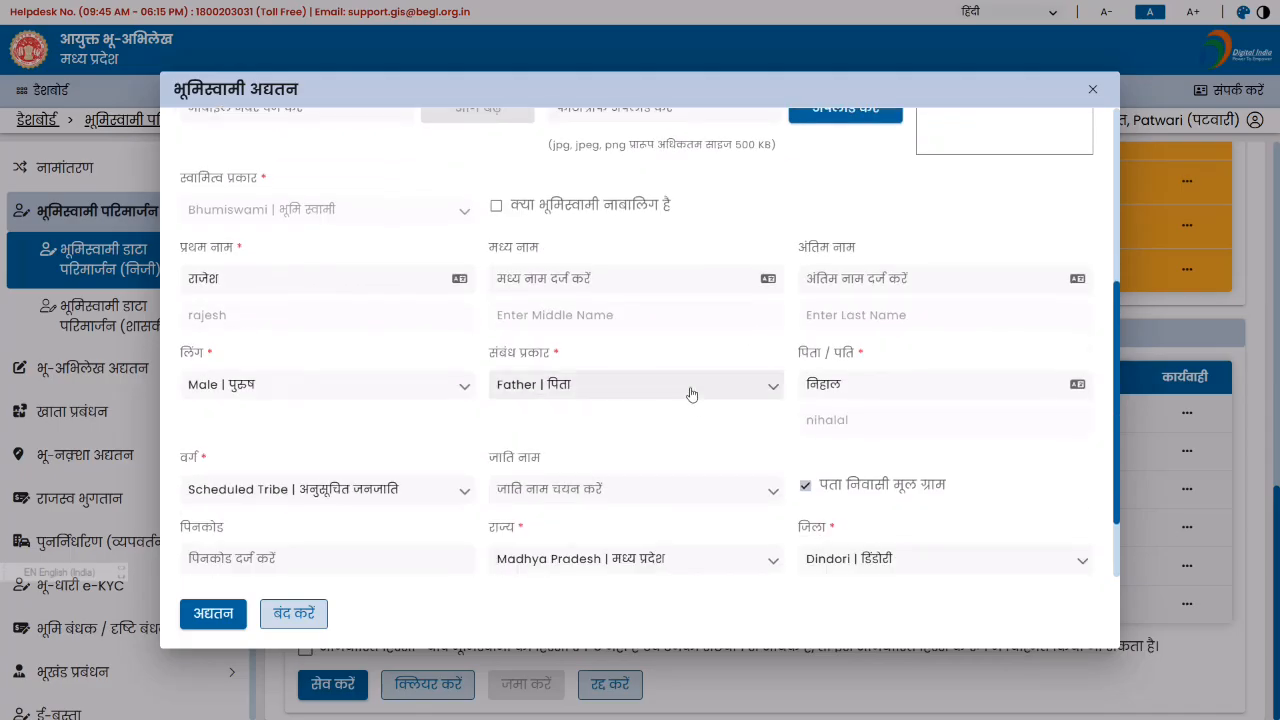
click(636, 487)
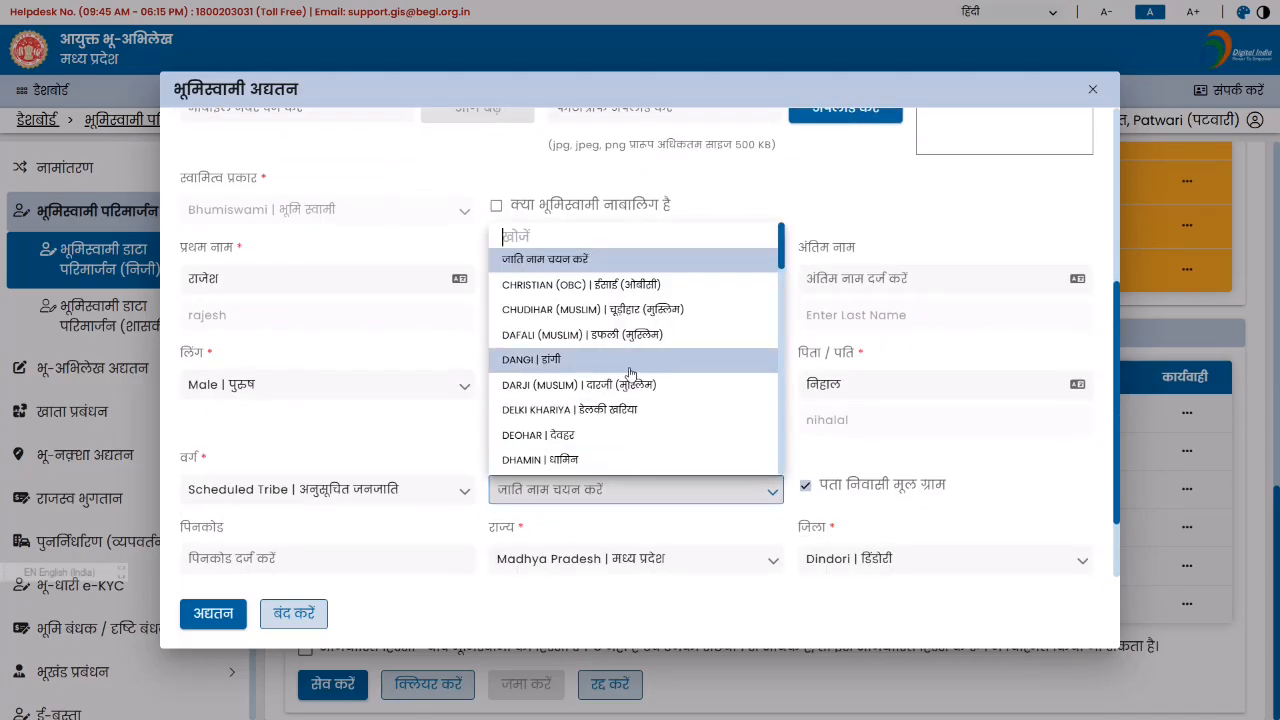
scroll(630, 372, down, 7)
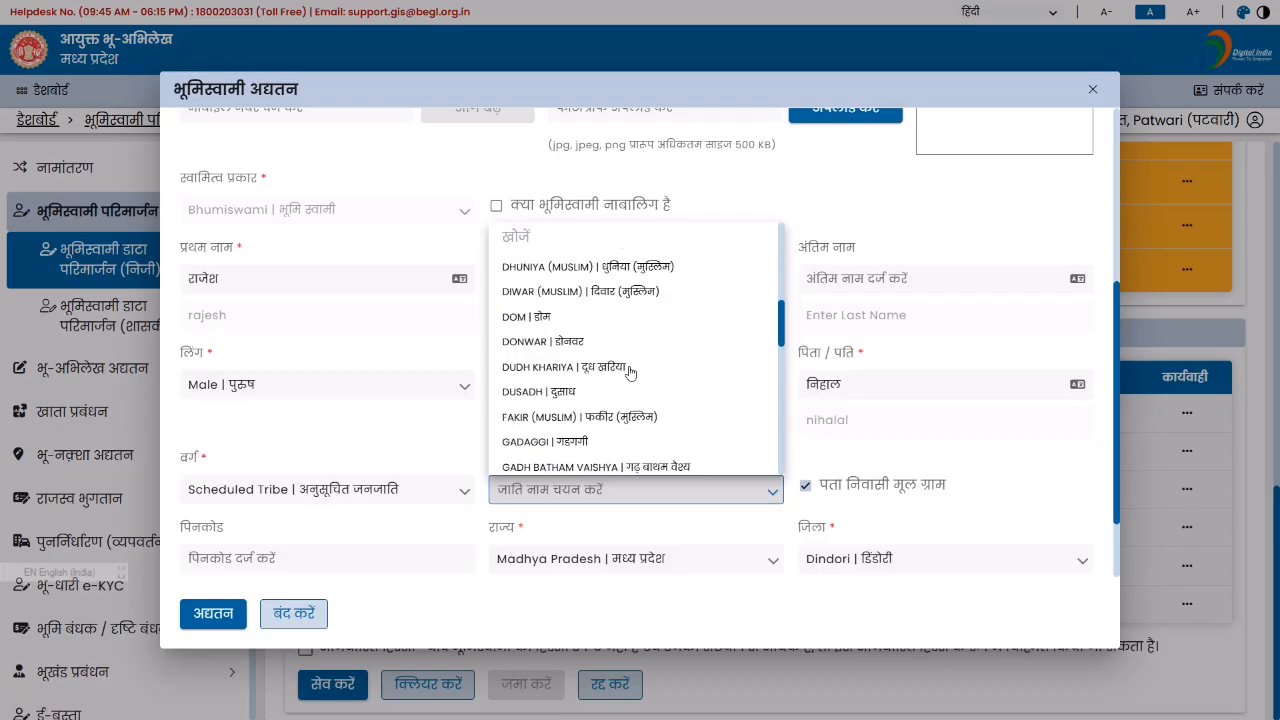
scroll(630, 372, up, 3)
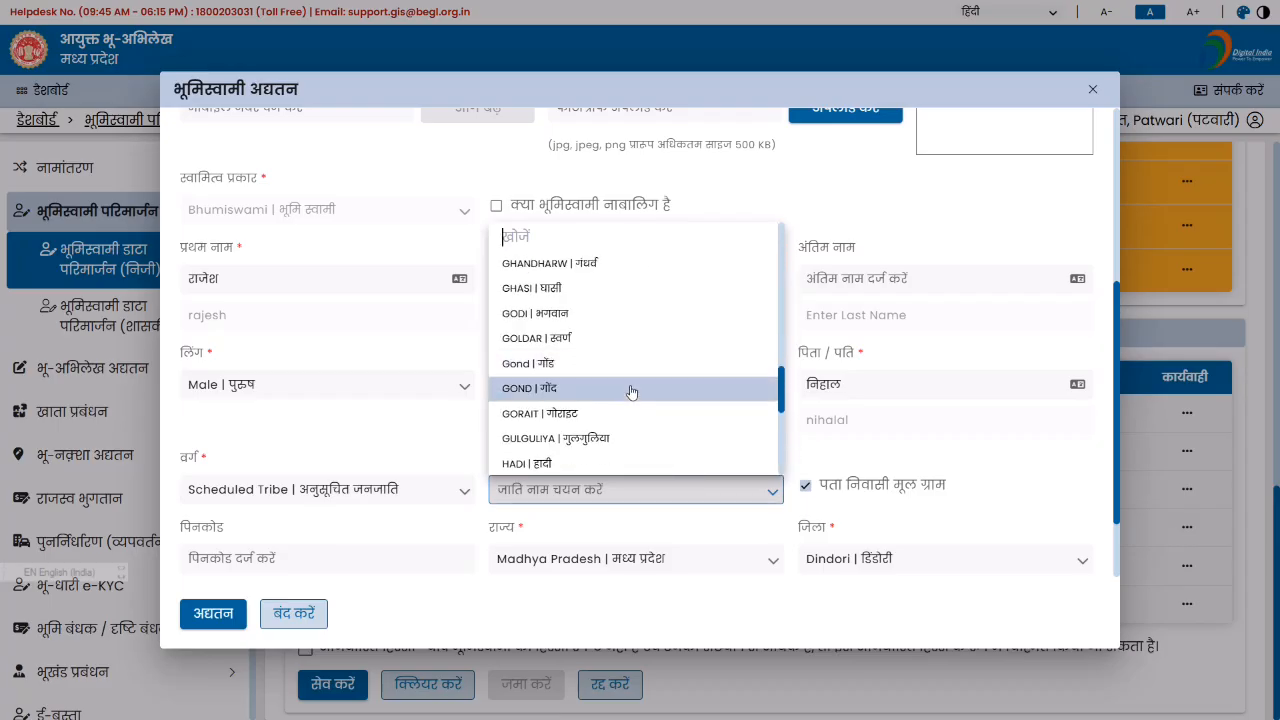
click(630, 364)
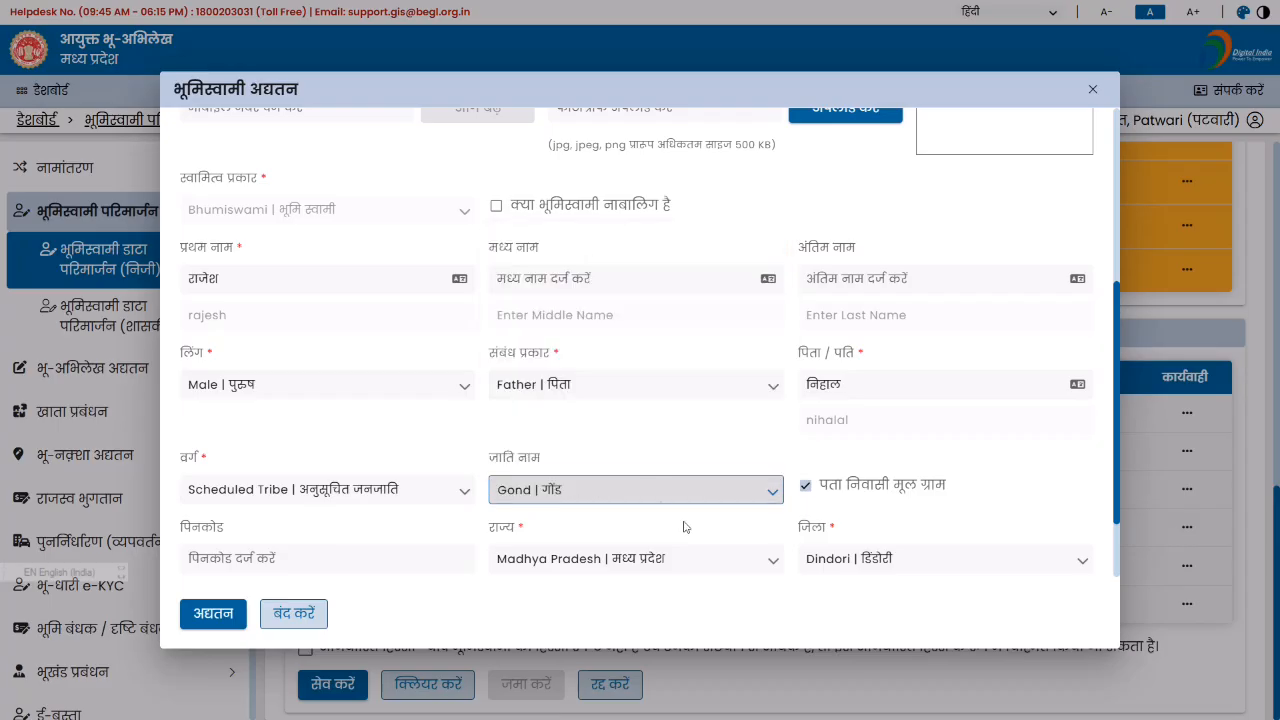
click(212, 614)
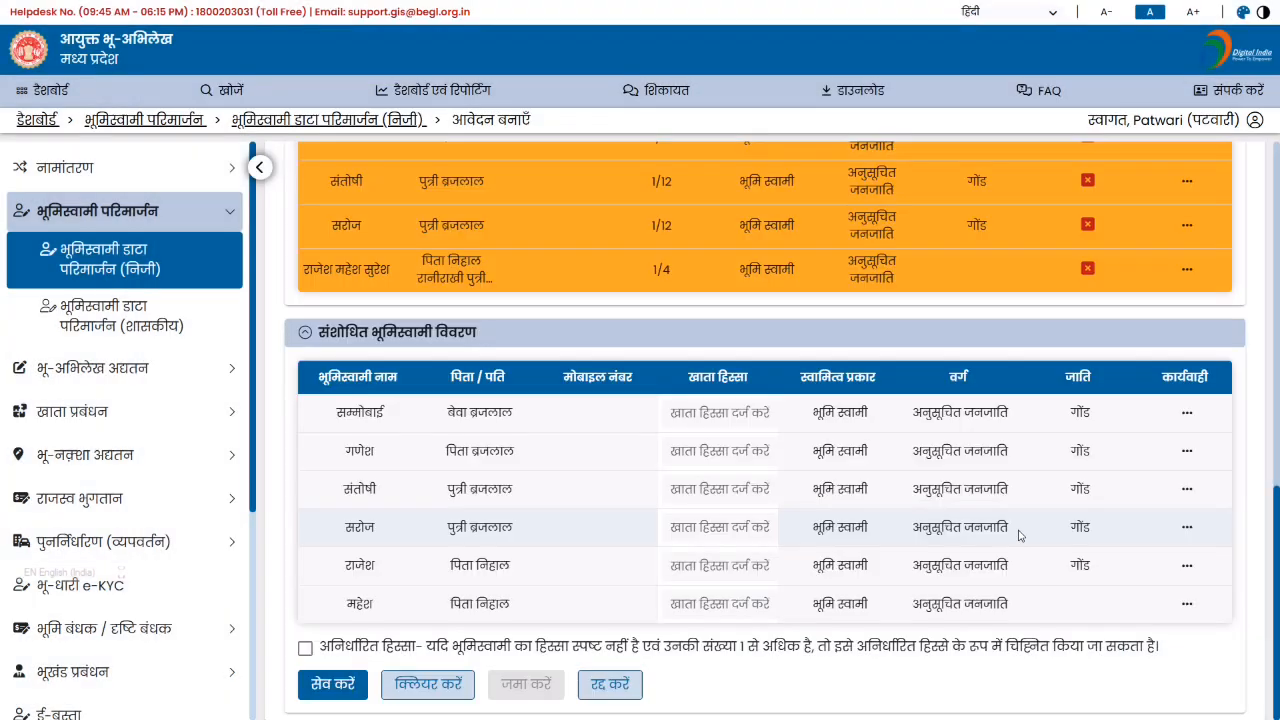
Update the second landowner split from the joint record with the caste name Gond | गोंड.
click(1187, 603)
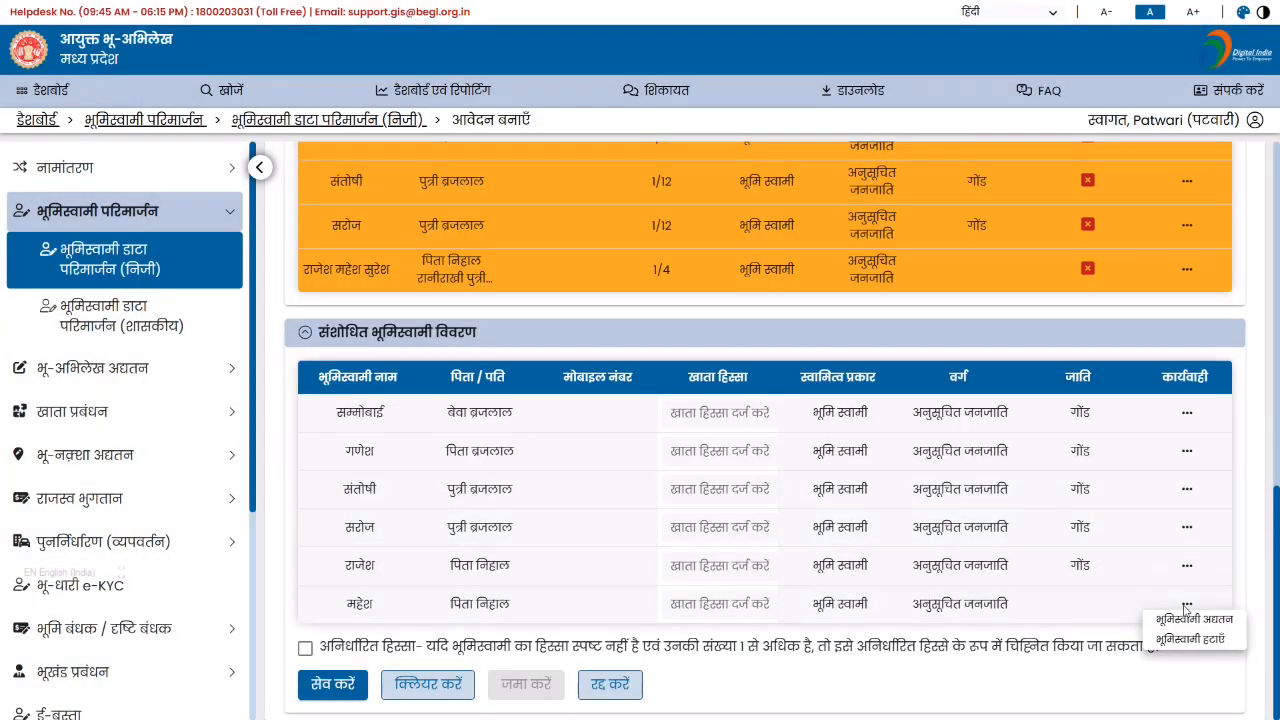
click(1180, 620)
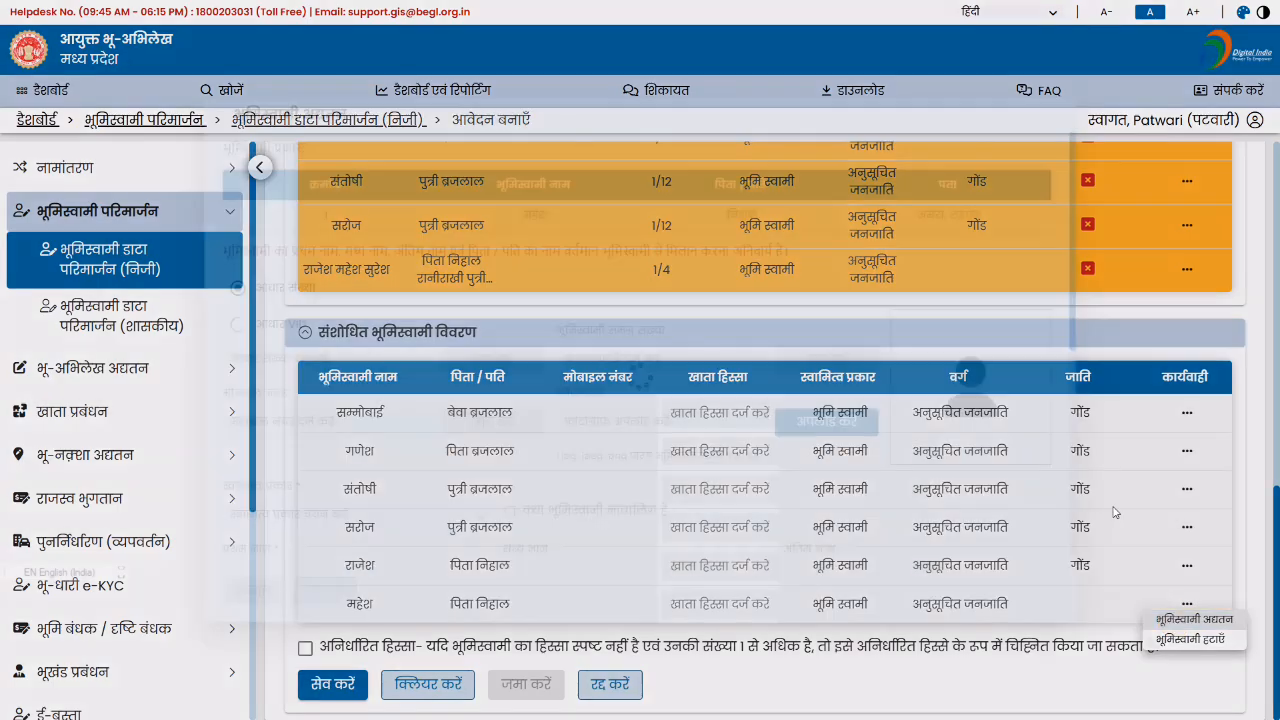
scroll(660, 405, down, 4)
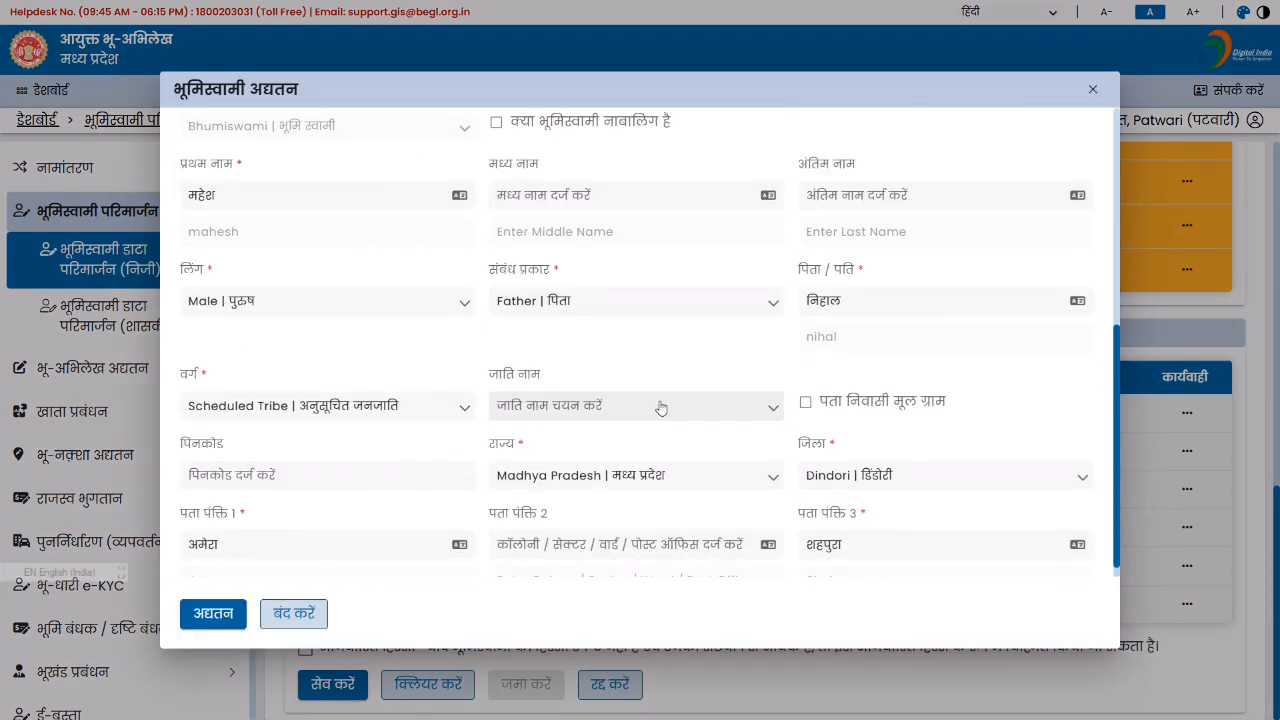
click(659, 407)
scroll(634, 475, down, 4)
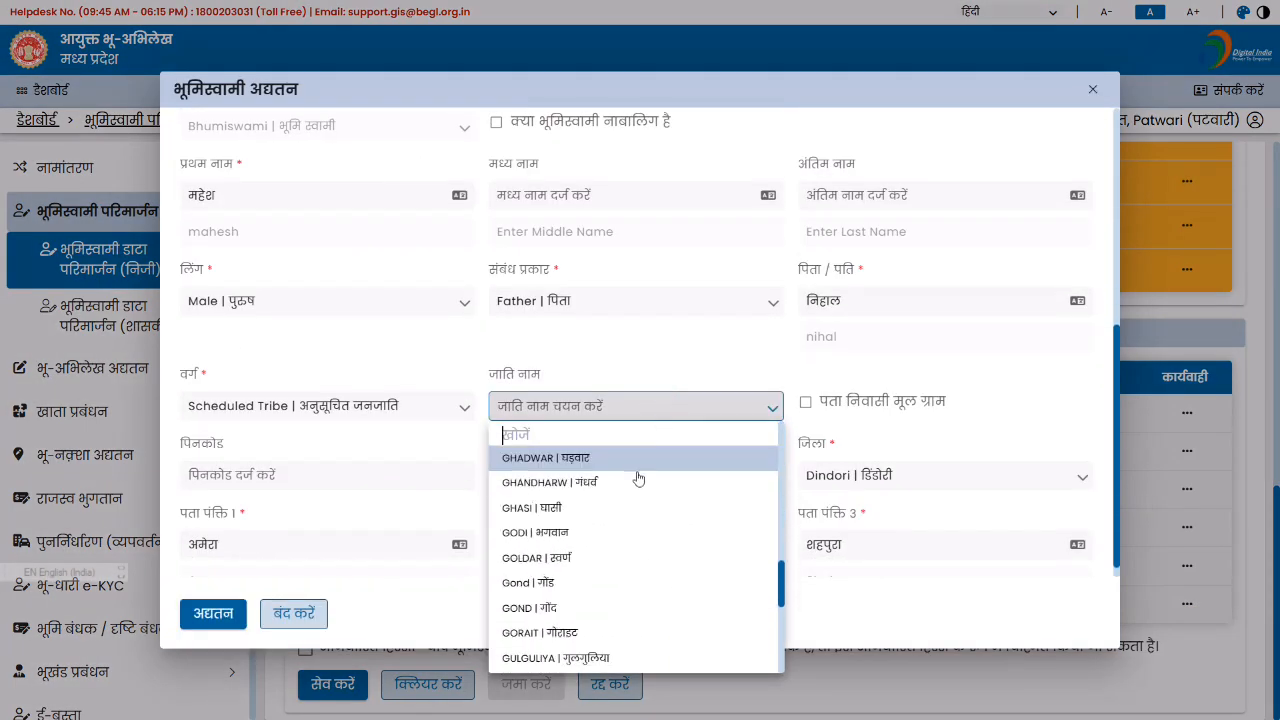
scroll(630, 505, down, 5)
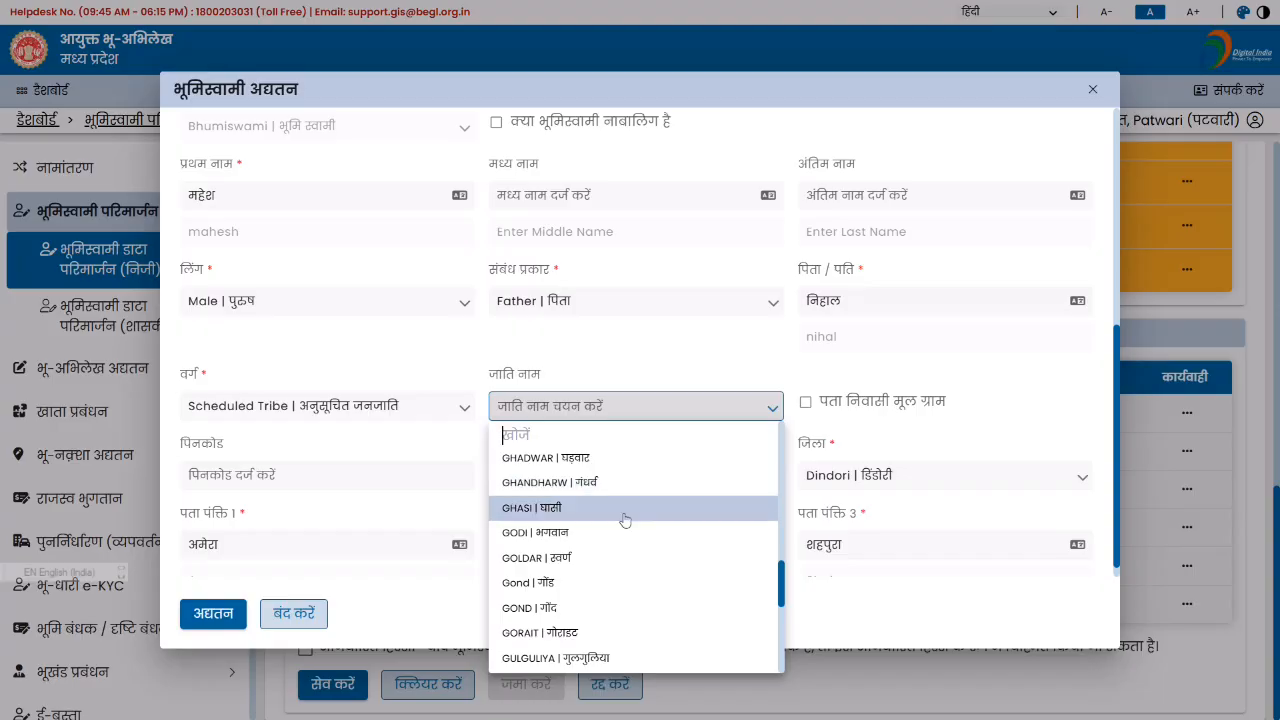
click(592, 582)
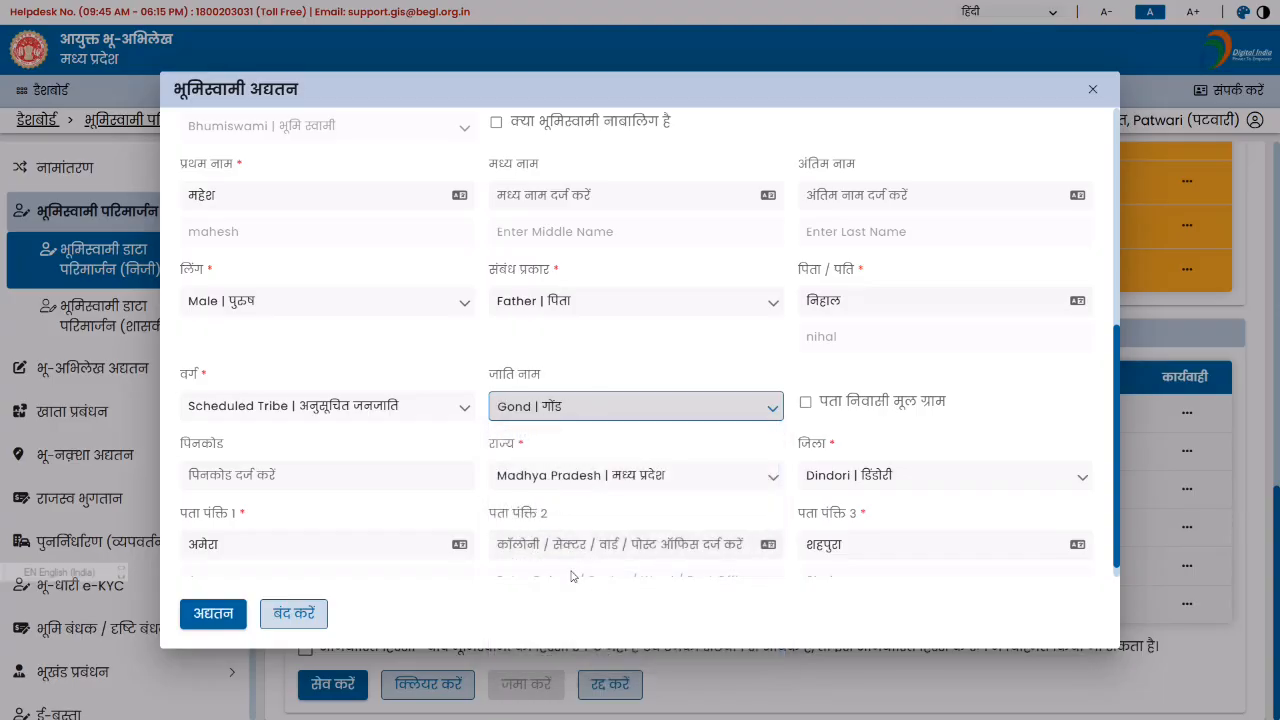
click(210, 620)
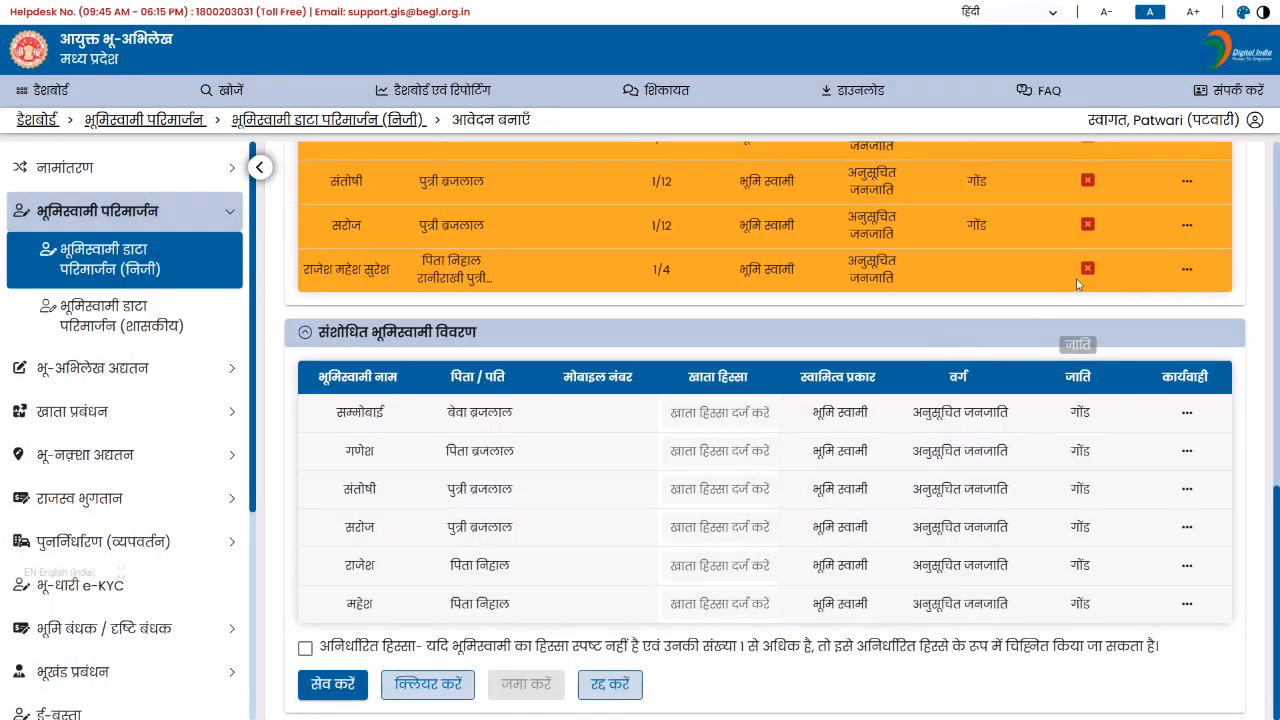
Reopen the joint record for correction and reduce it to the third person's given name as first name and a single father's name.
click(1188, 272)
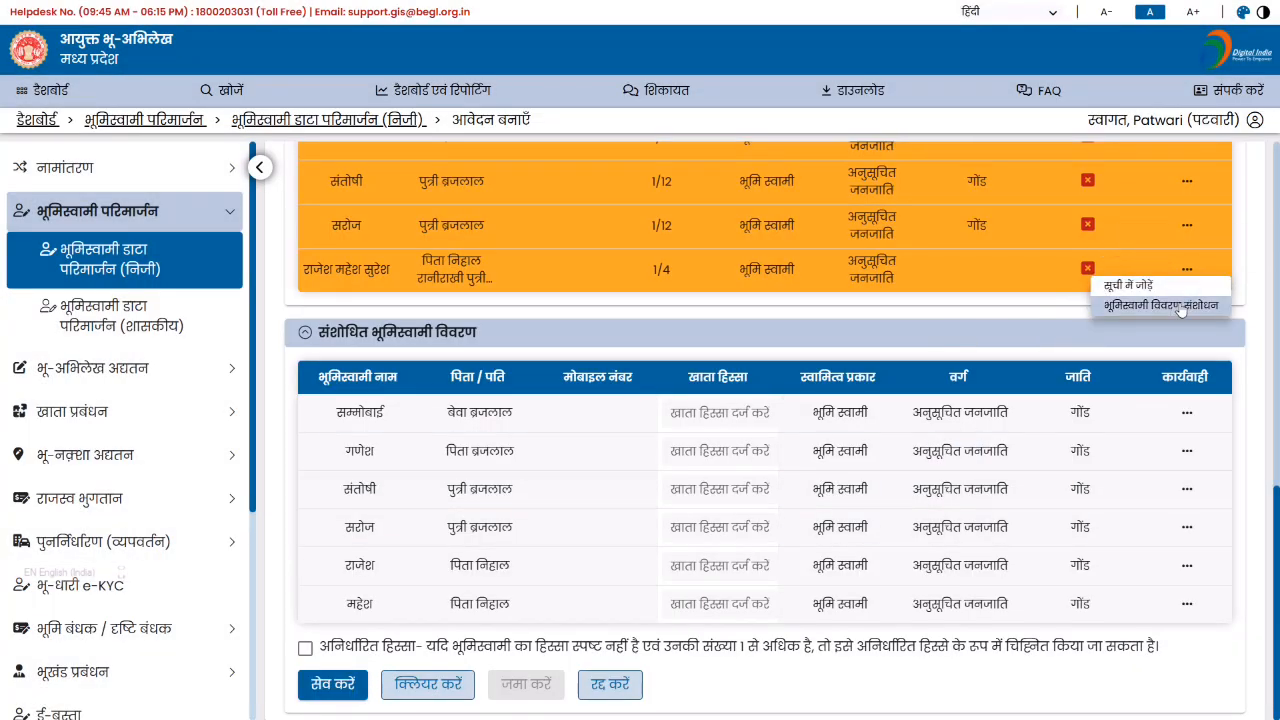
click(1181, 308)
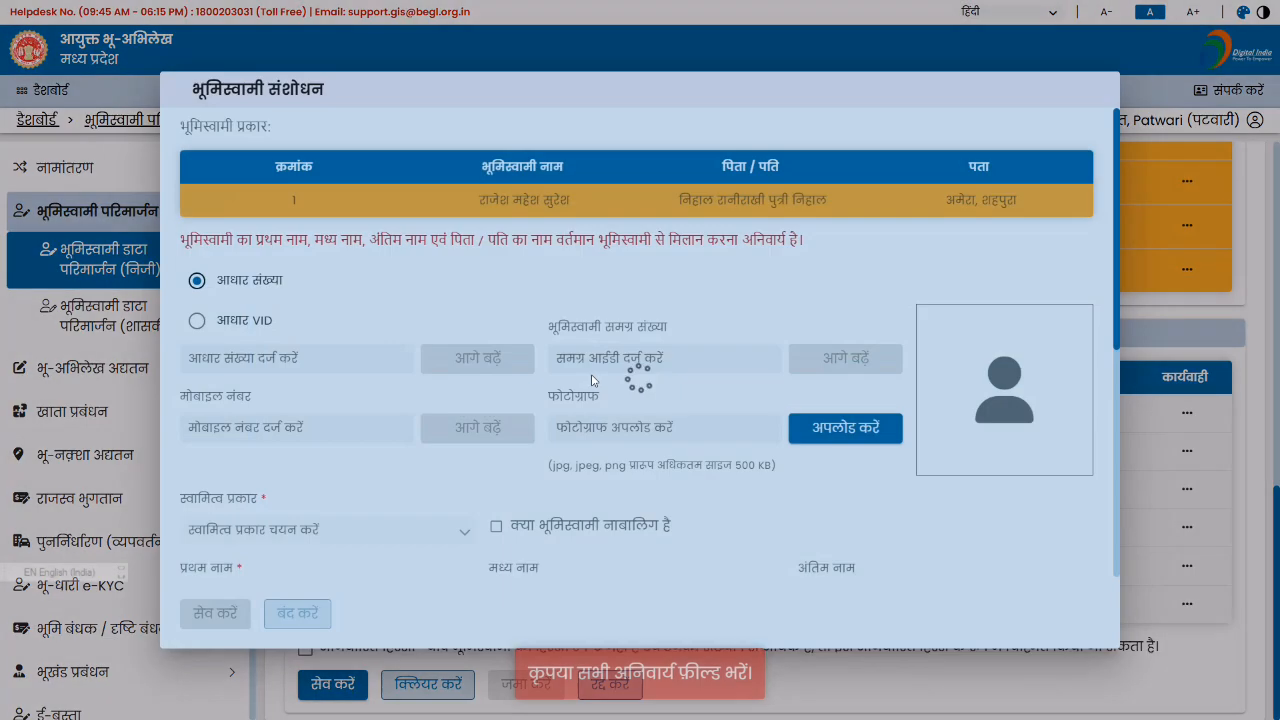
scroll(831, 459, down, 3)
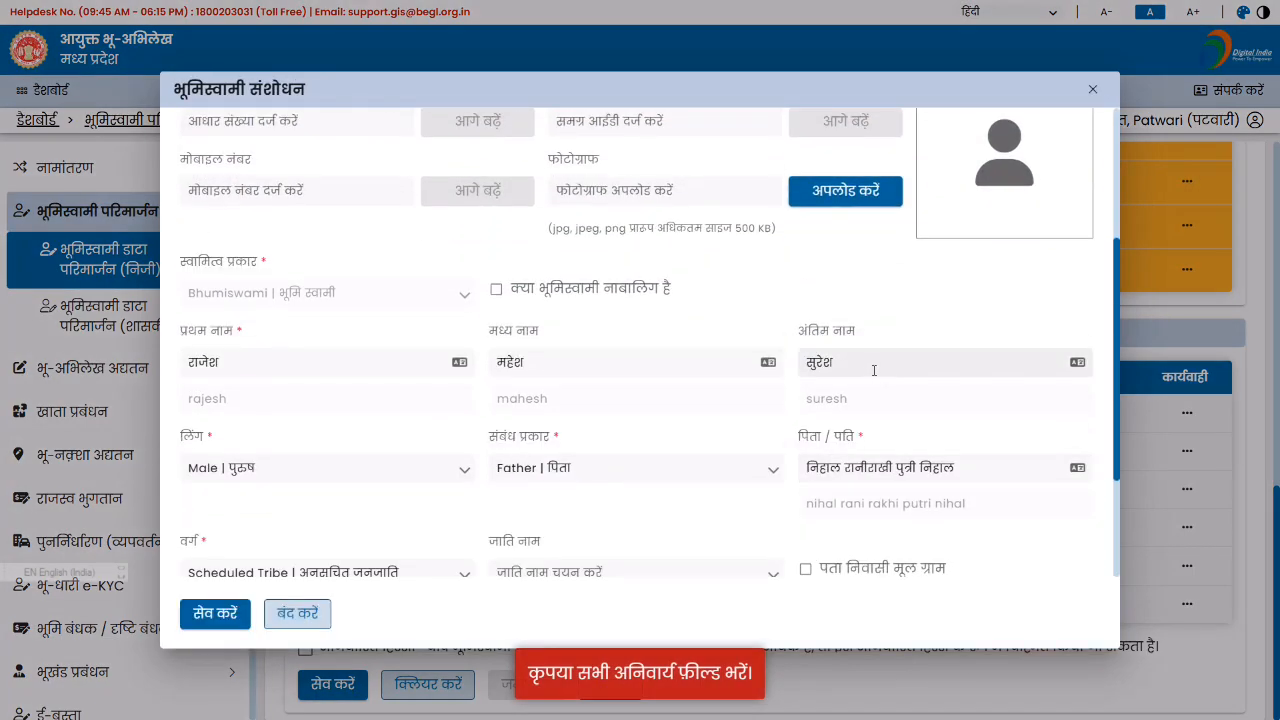
drag(871, 366, 757, 366)
key(BackSpace)
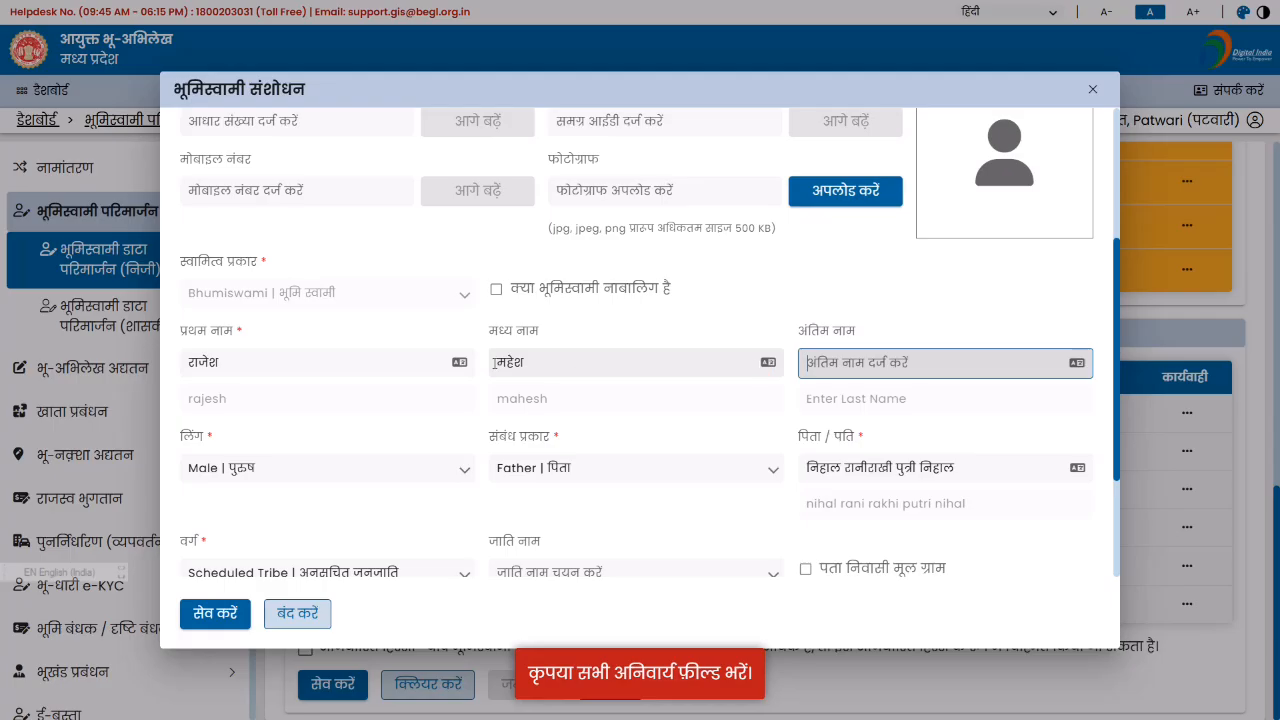
click(188, 368)
key(Tab)
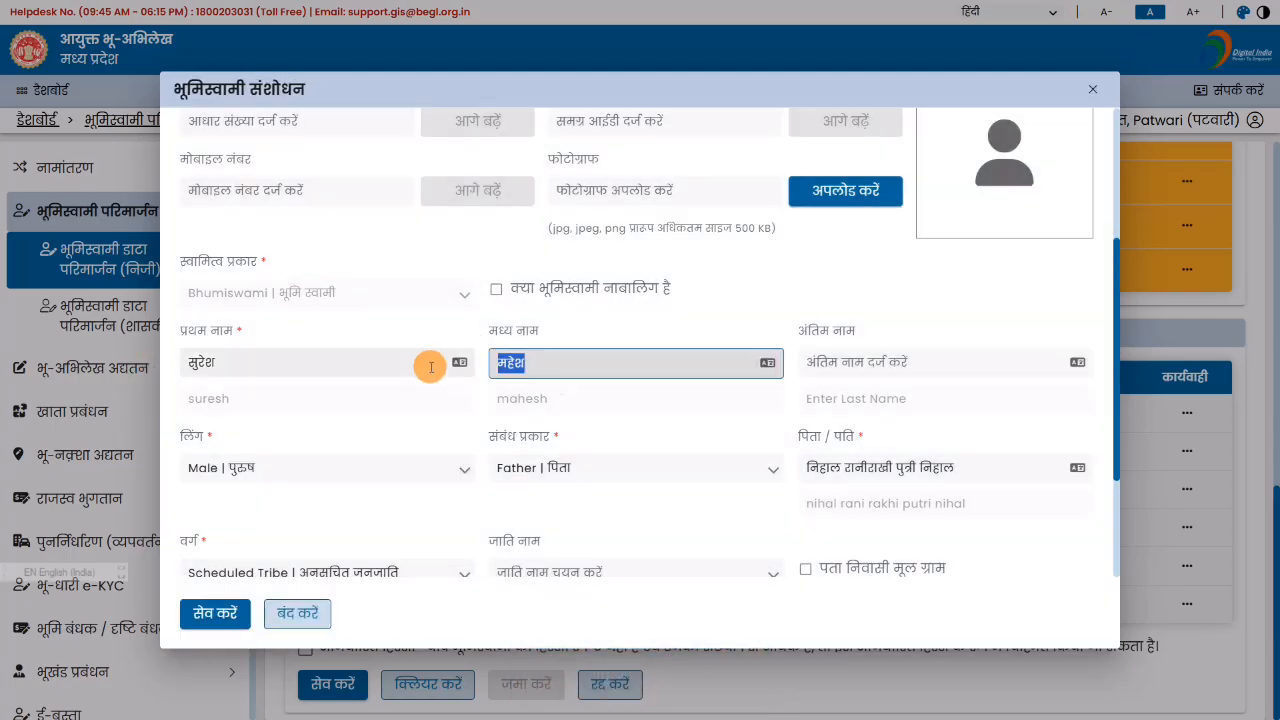
key(BackSpace)
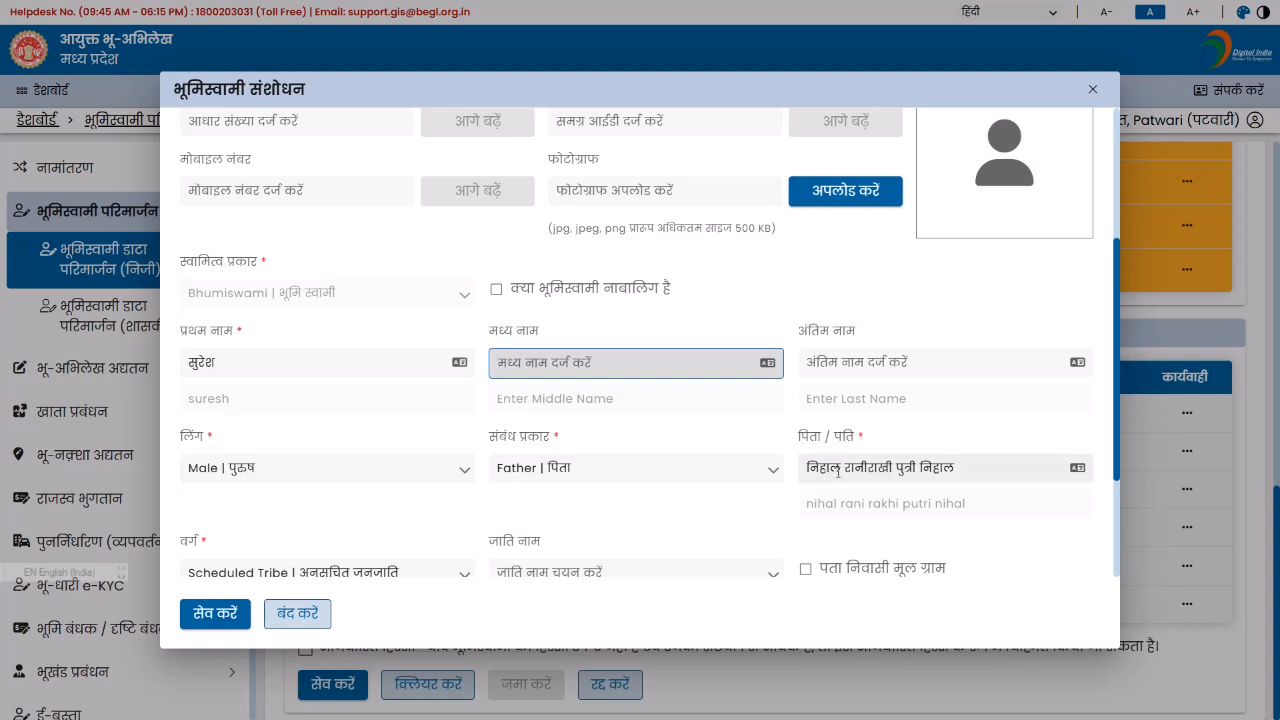
drag(844, 468, 1081, 470)
key(BackSpace)
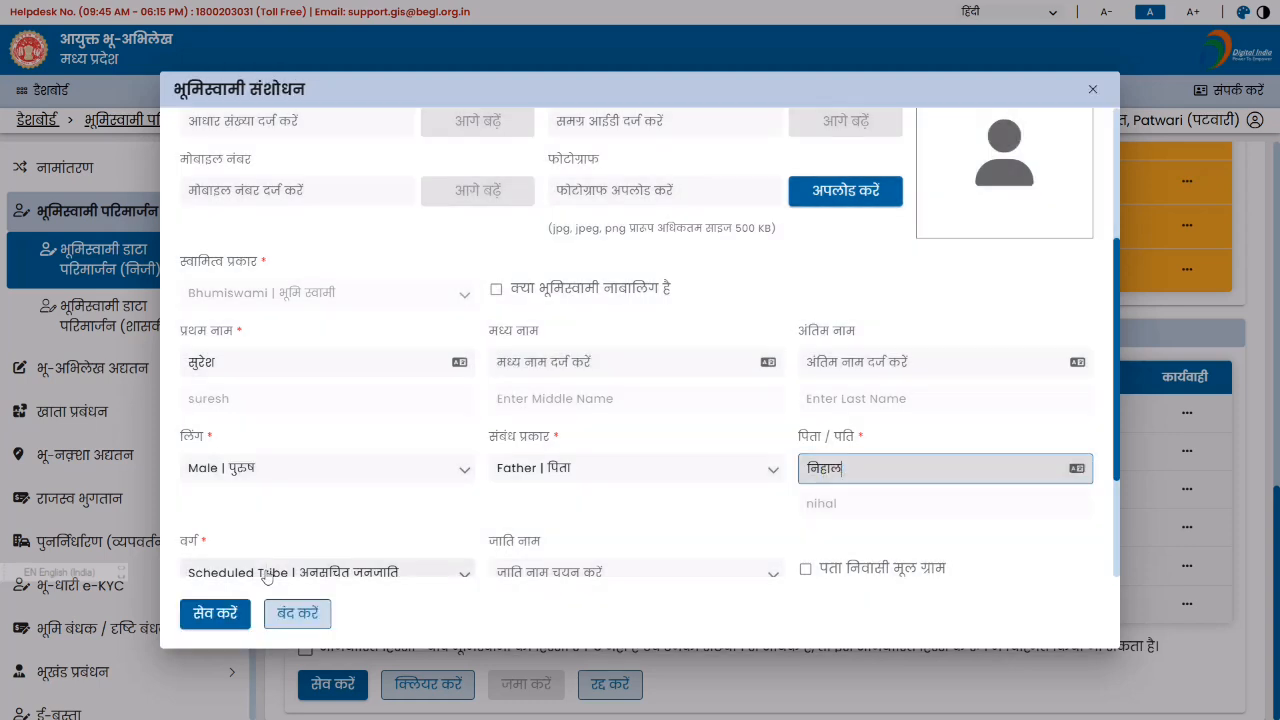
Set the third person's caste name to Gond | गोंड and save them as a separate corrected landowner.
click(619, 562)
scroll(600, 460, down, 5)
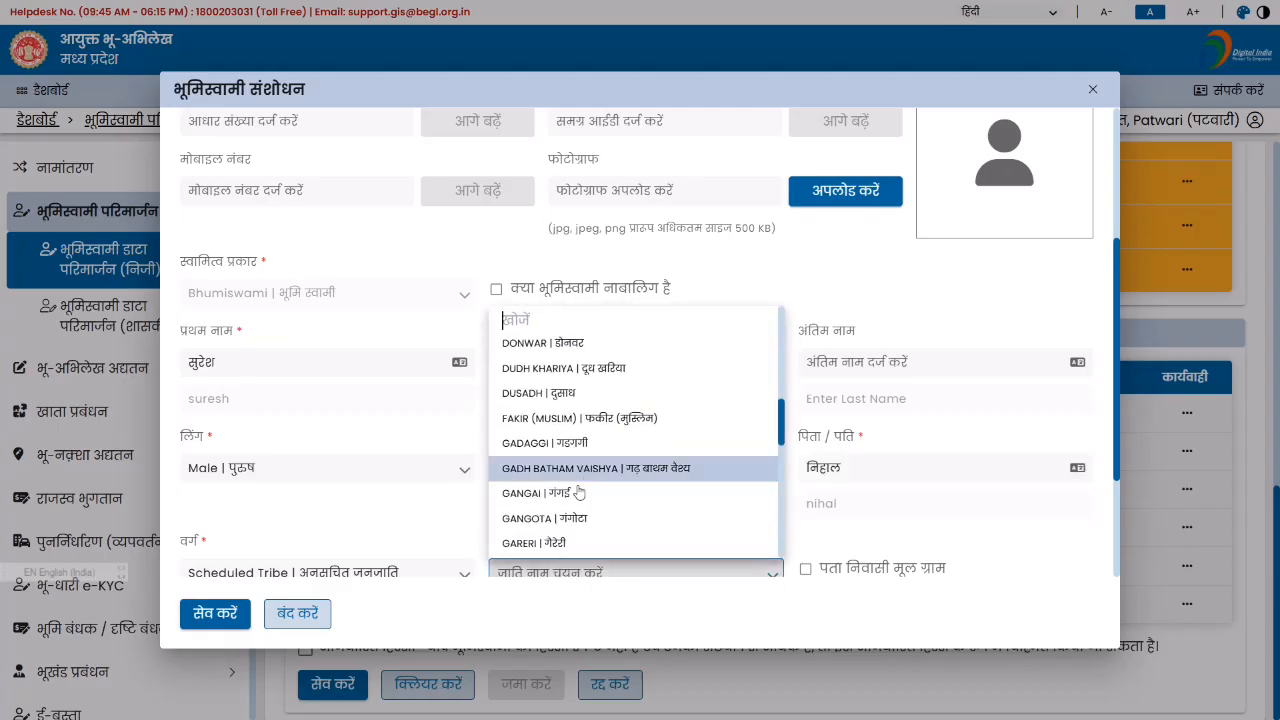
scroll(578, 492, down, 4)
scroll(572, 494, up, 2)
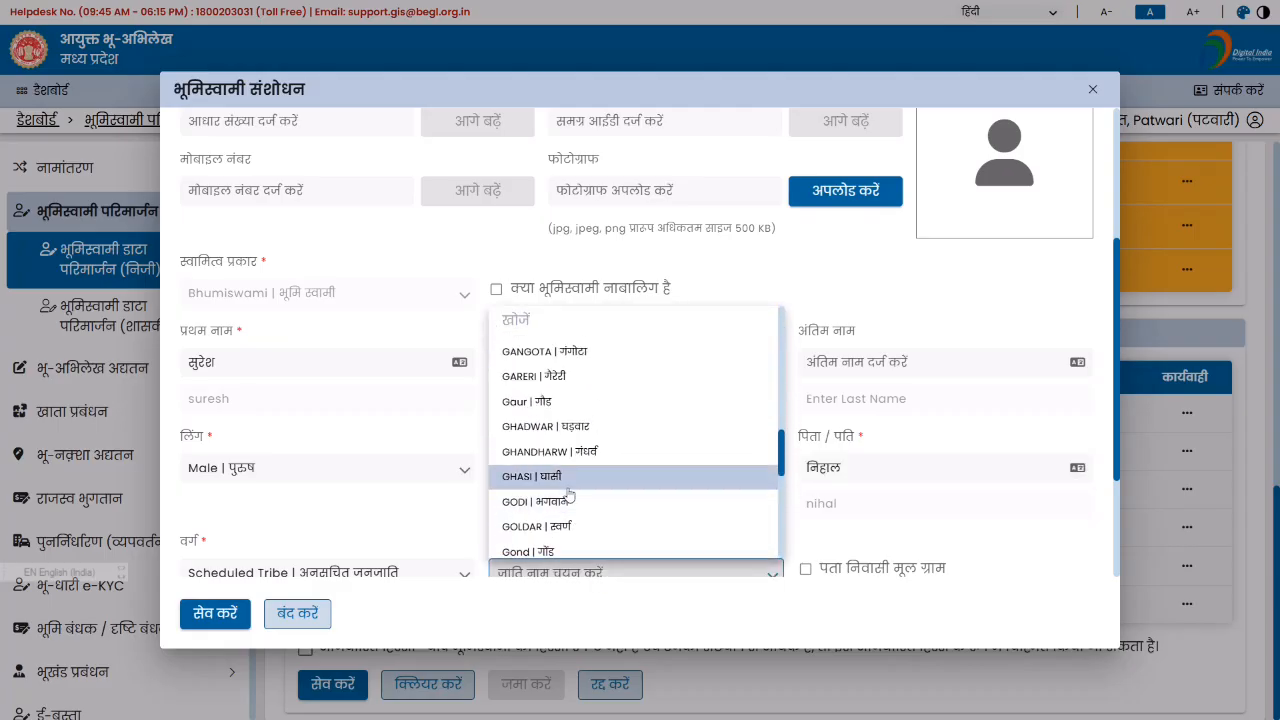
scroll(567, 490, down, 2)
click(561, 479)
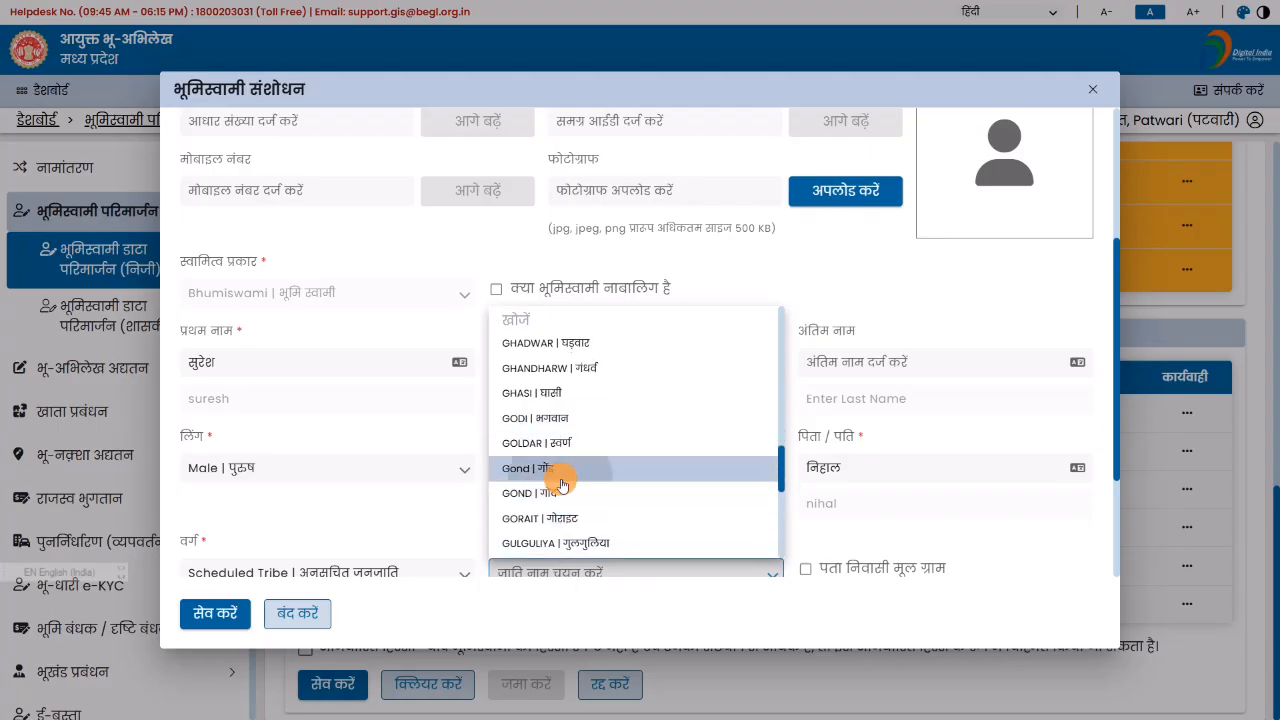
click(229, 626)
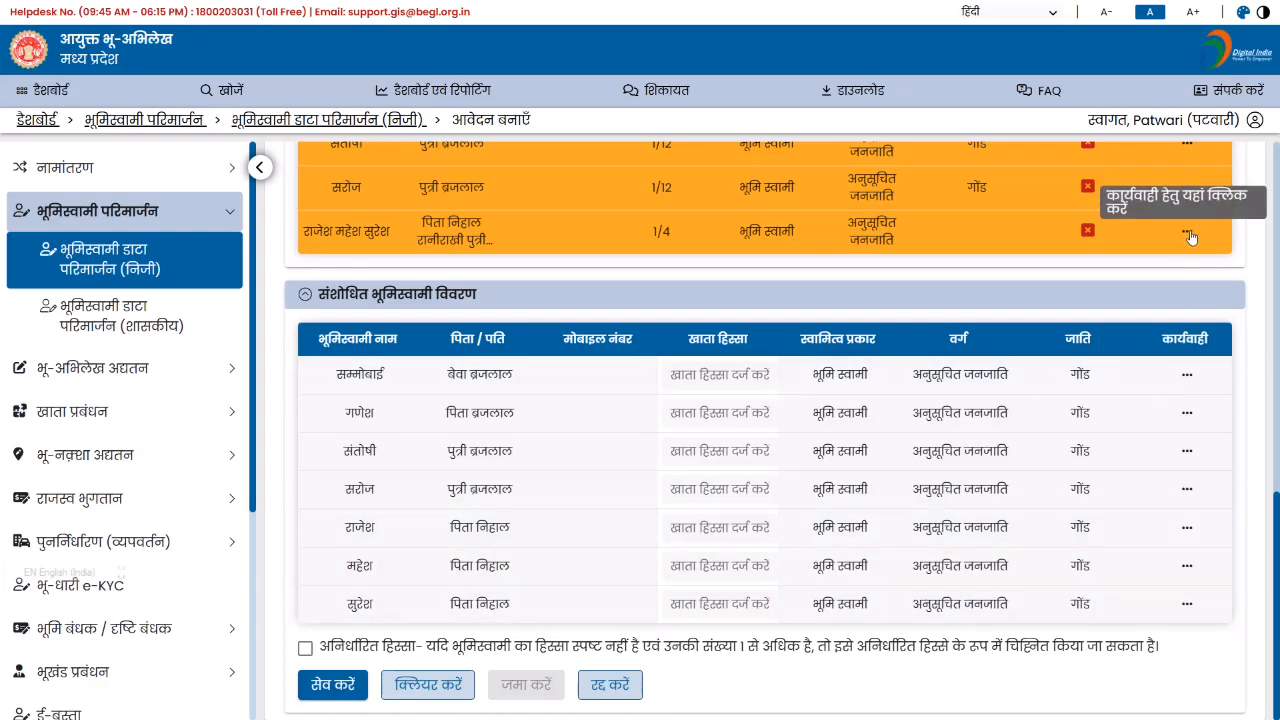
Reopen the joint record, move the first daughter's name from the father's name into the first name, and clear the middle and last names.
click(1188, 236)
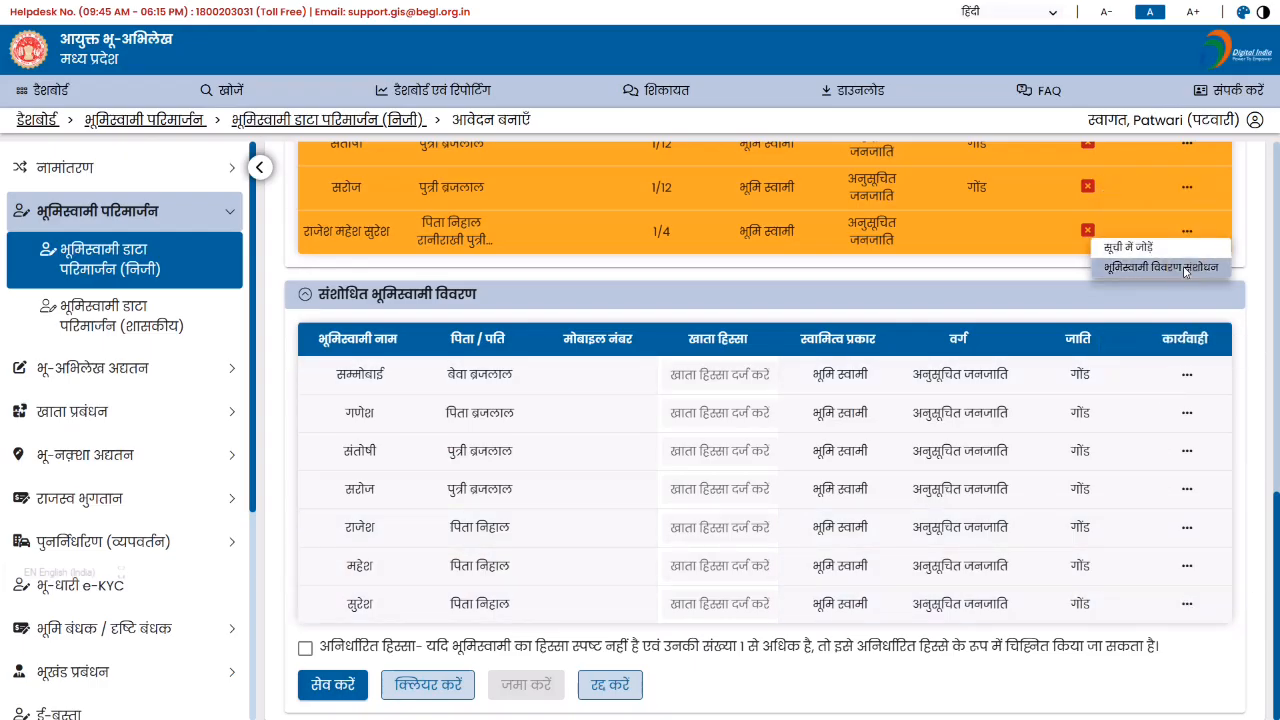
click(1150, 267)
scroll(900, 400, down, 3)
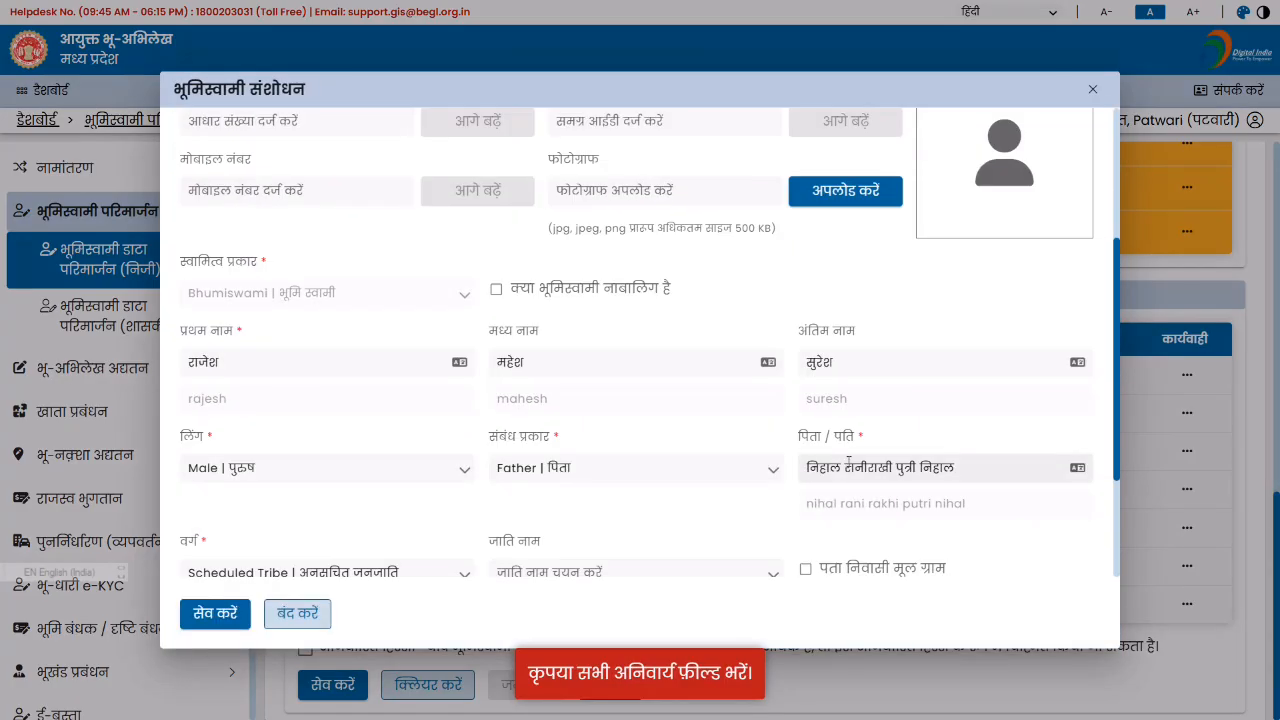
click(866, 469)
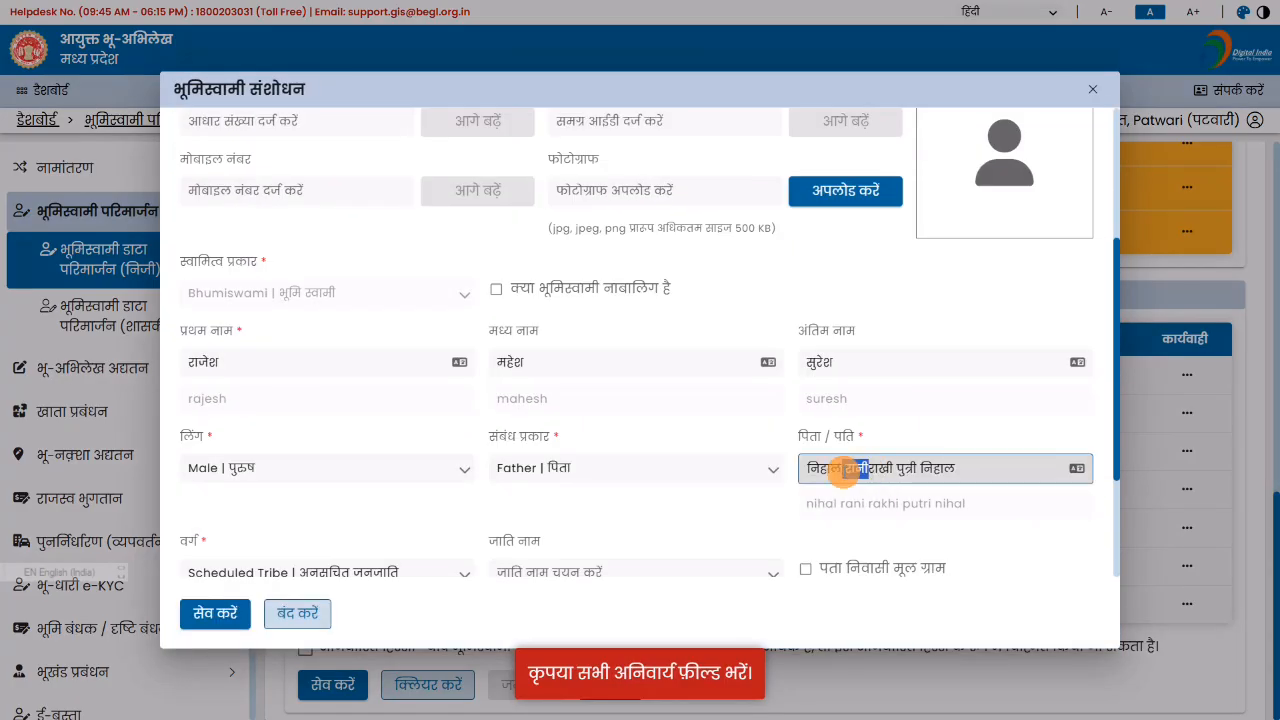
key(BackSpace)
click(346, 366)
key(ctrl+a)
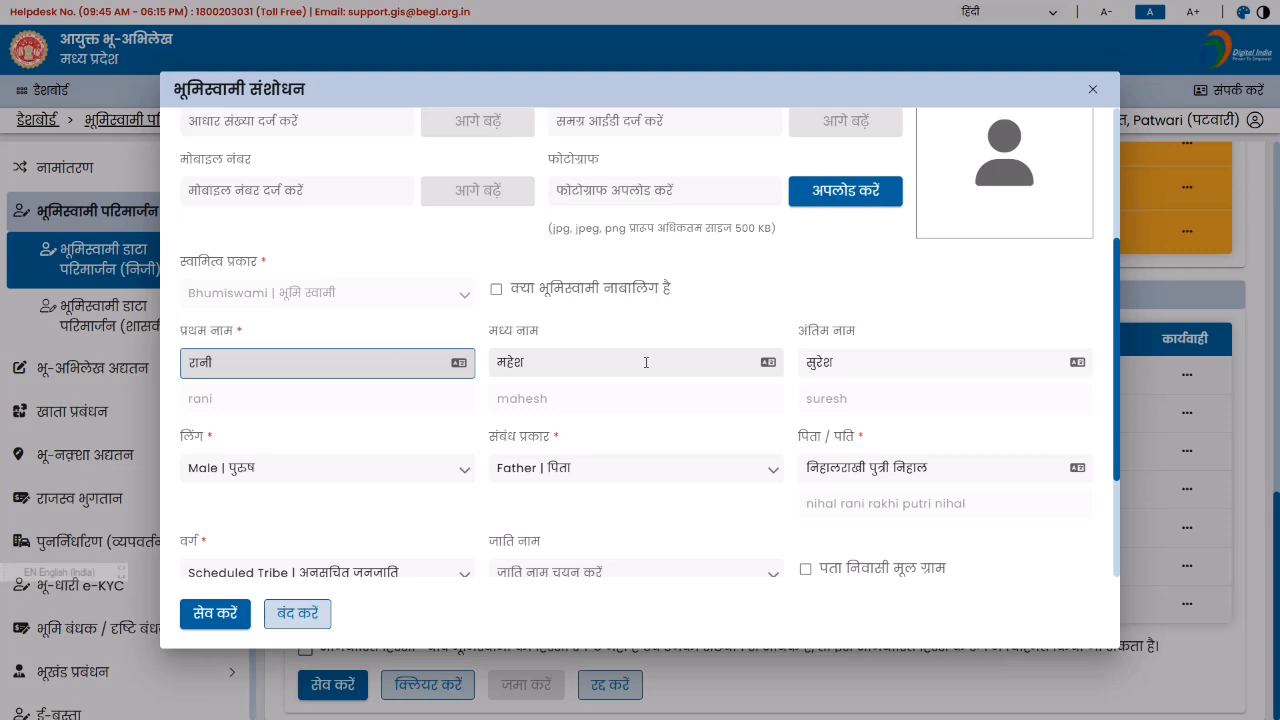
click(510, 380)
key(BackSpace)
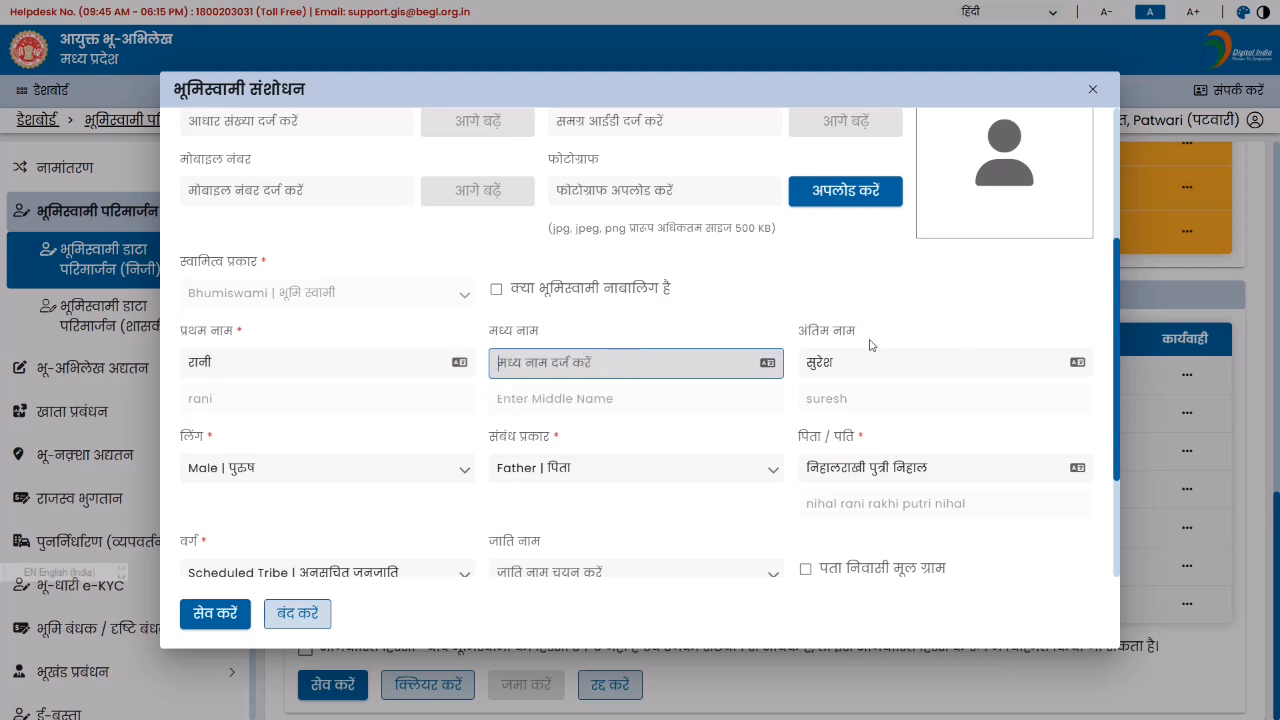
key(Tab)
key(BackSpace)
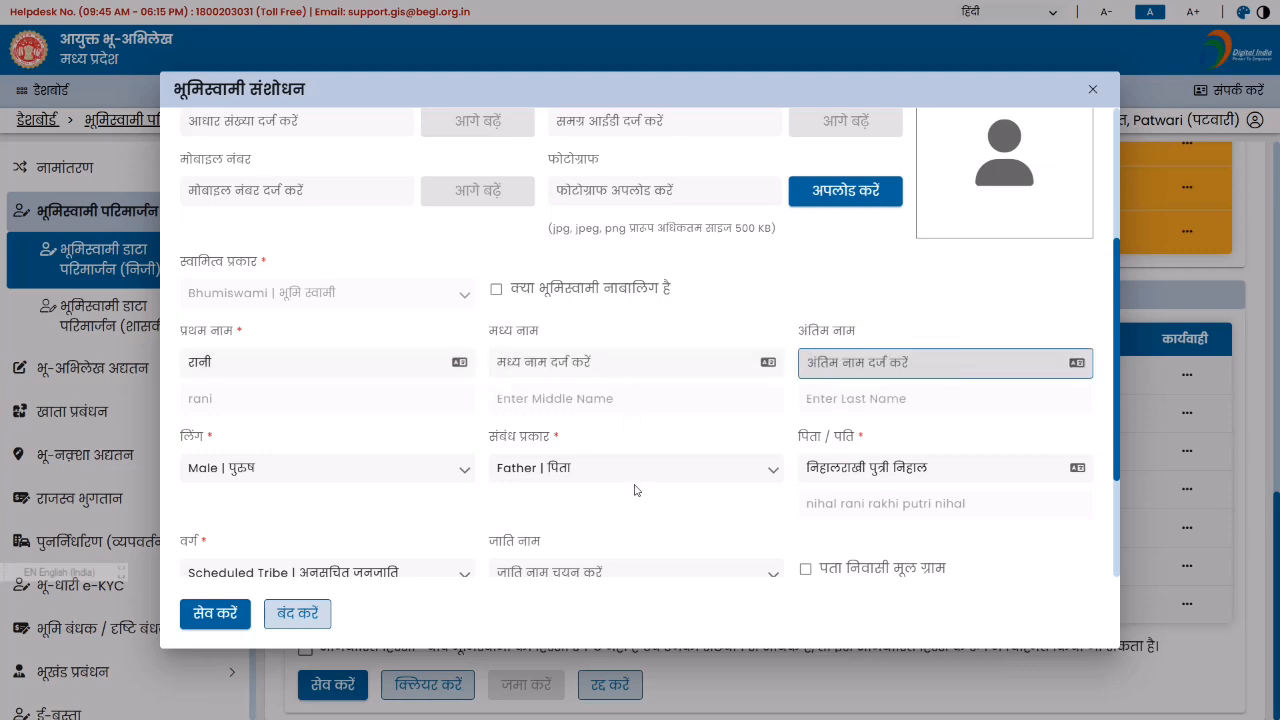
click(637, 476)
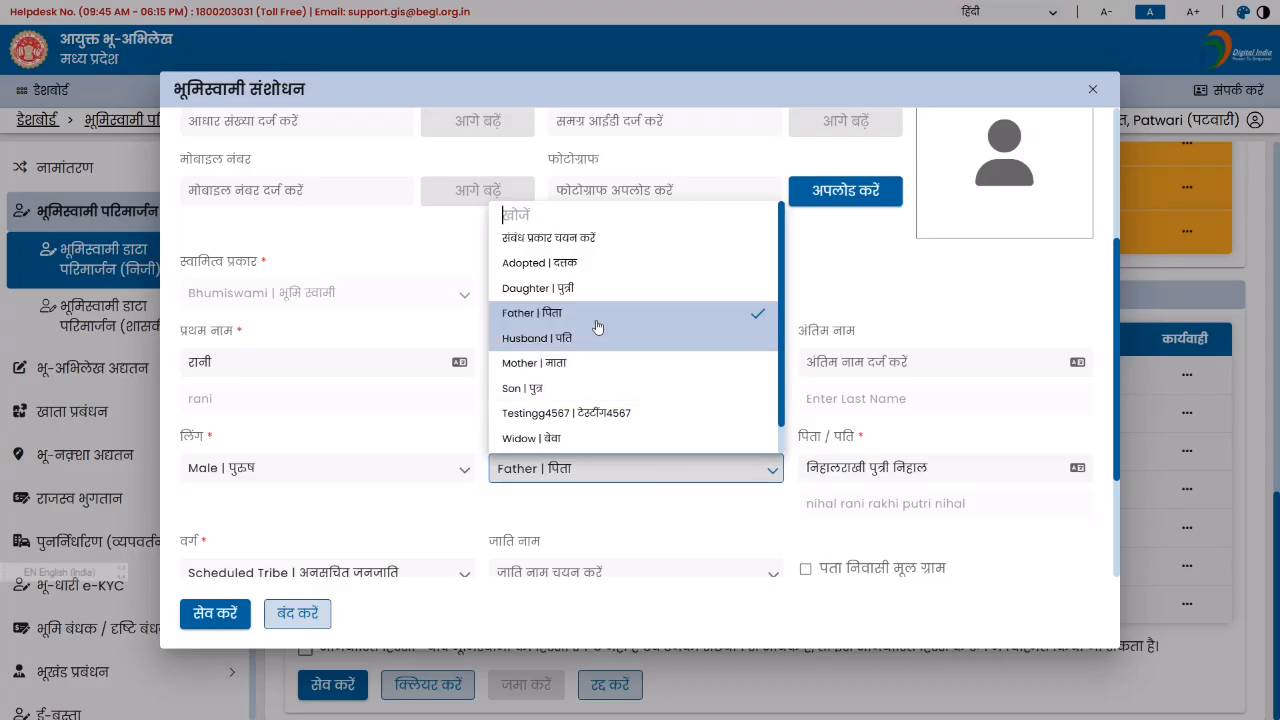
click(540, 288)
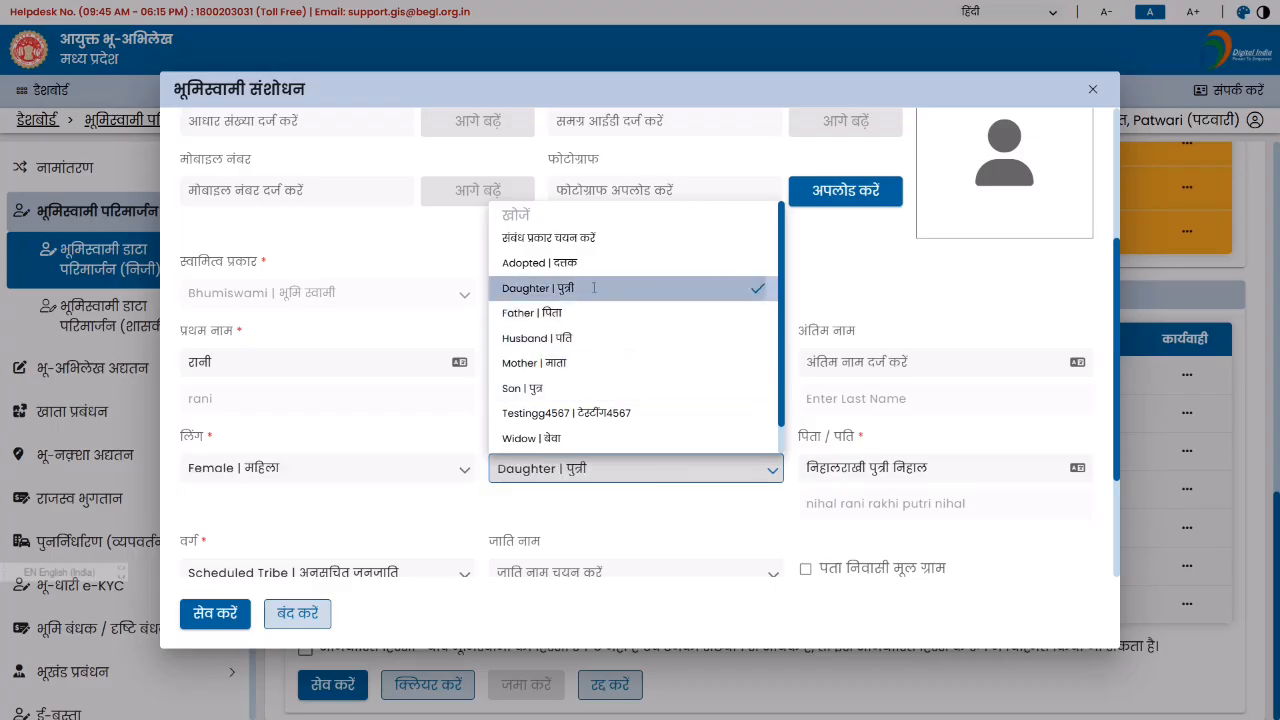
click(674, 469)
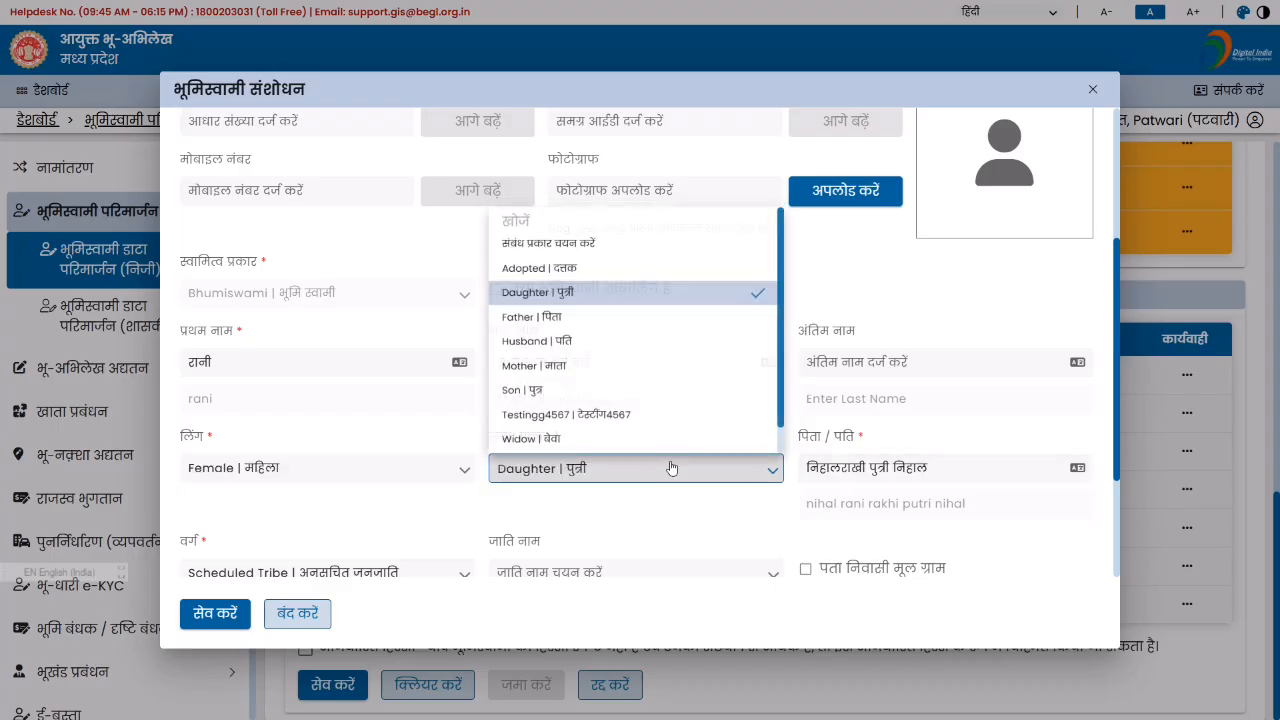
click(604, 314)
Set the daughter's gender to Female and relation type to Daughter, and shorten the father's name to one given name.
click(360, 479)
click(330, 543)
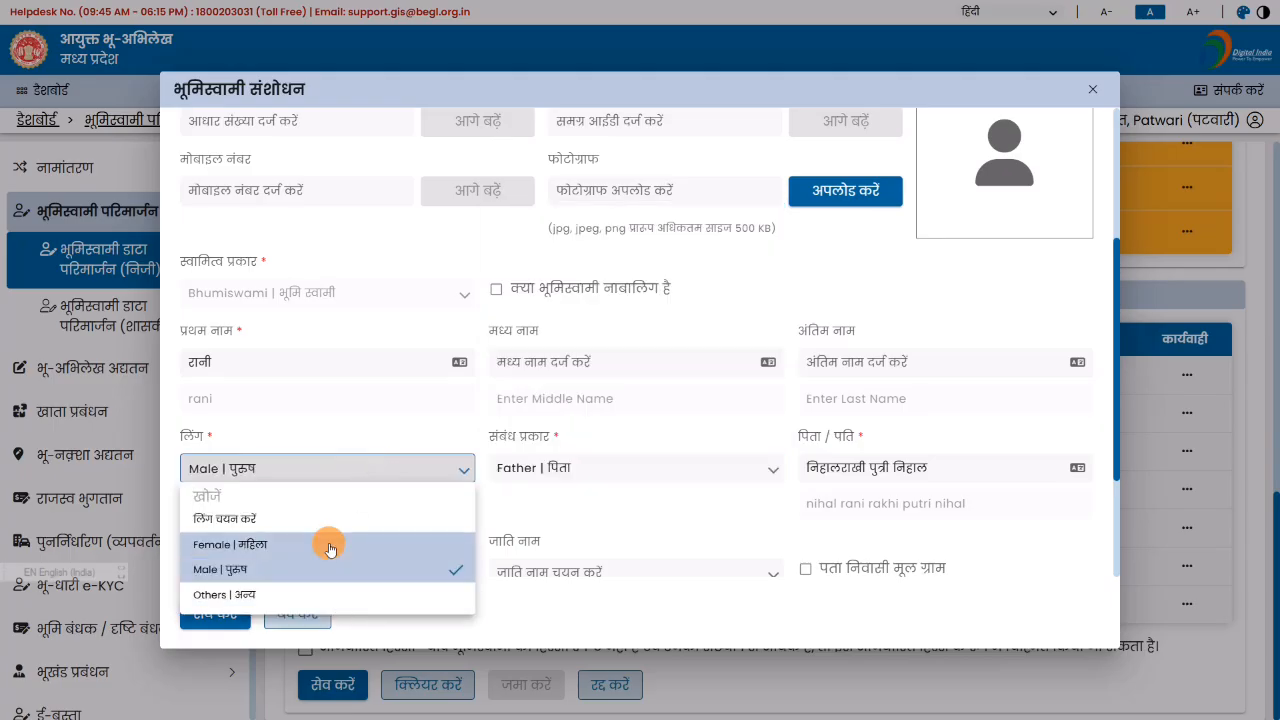
click(568, 479)
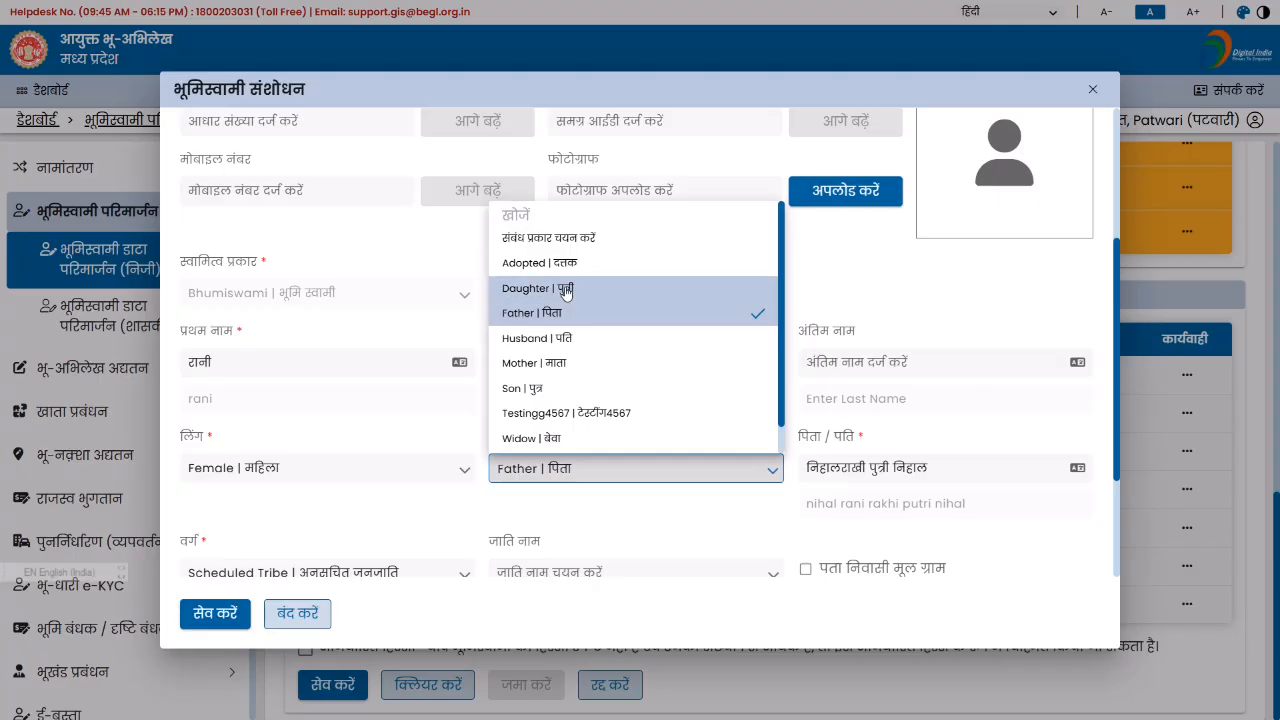
click(566, 291)
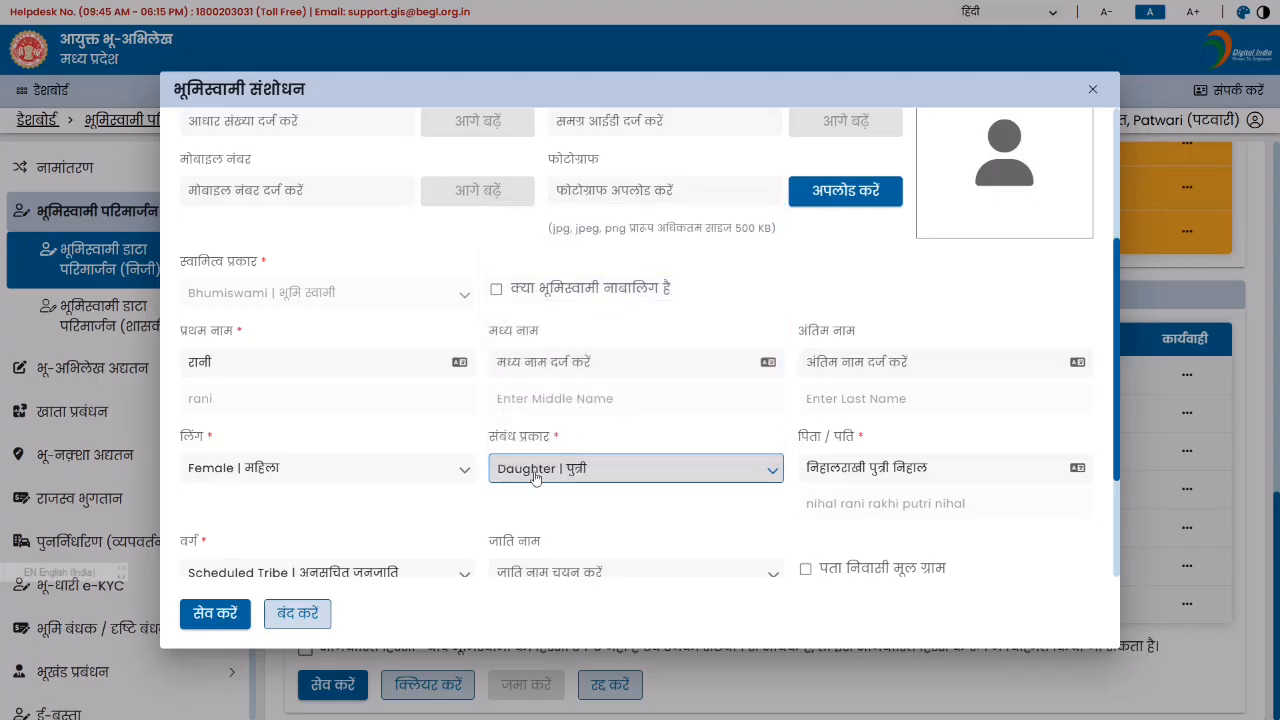
drag(843, 467, 1065, 461)
key(BackSpace)
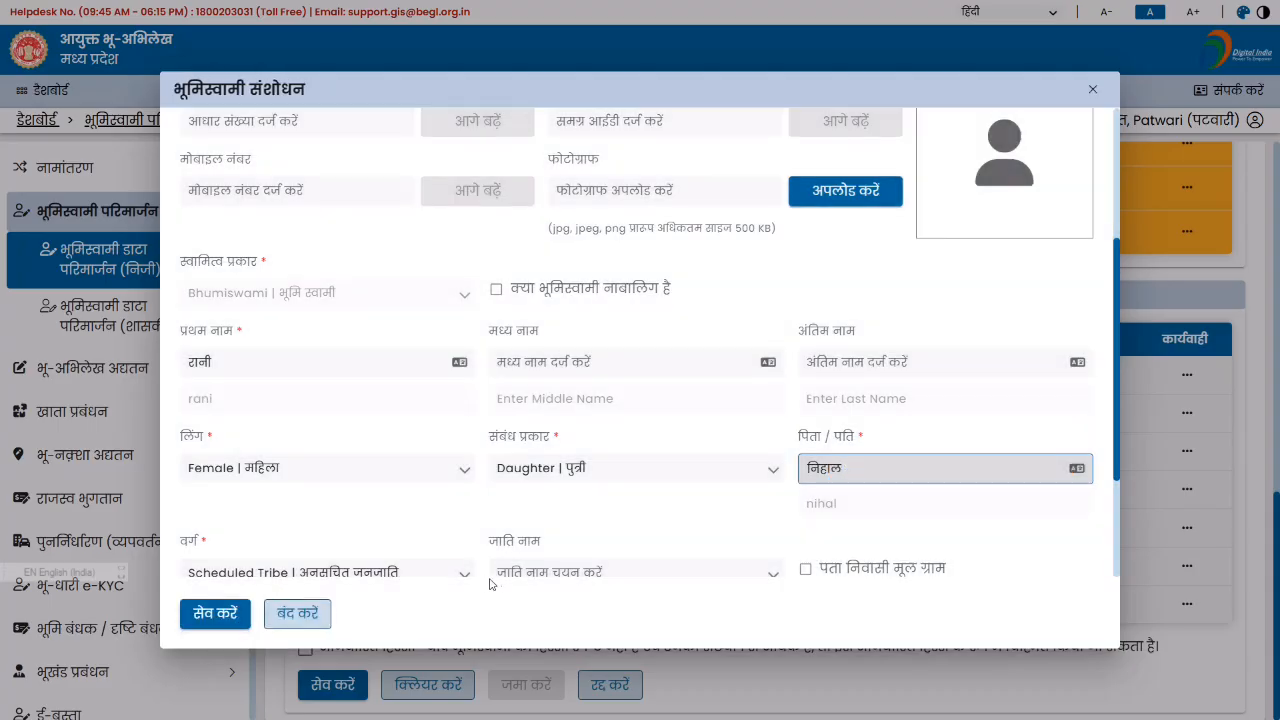
Set the daughter's caste name to Gond | गोंड and save her as a separate corrected landowner.
click(524, 572)
scroll(522, 476, down, 6)
scroll(521, 476, down, 5)
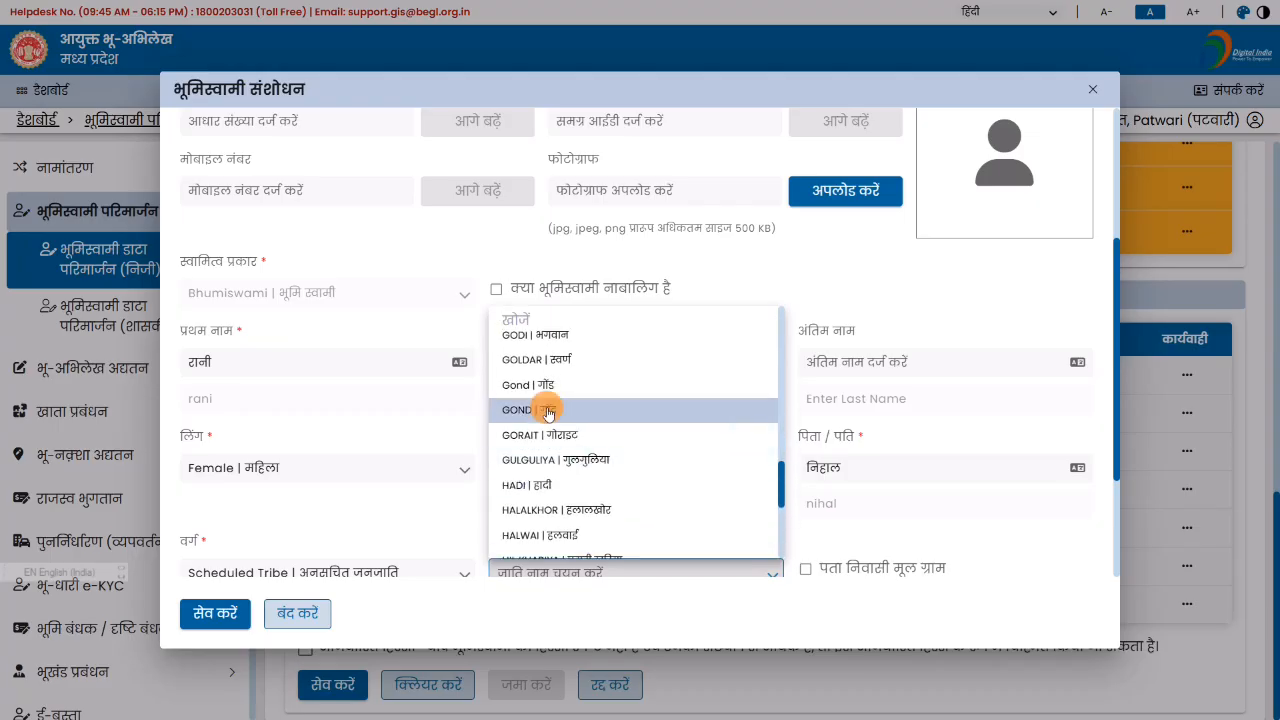
click(548, 410)
click(563, 462)
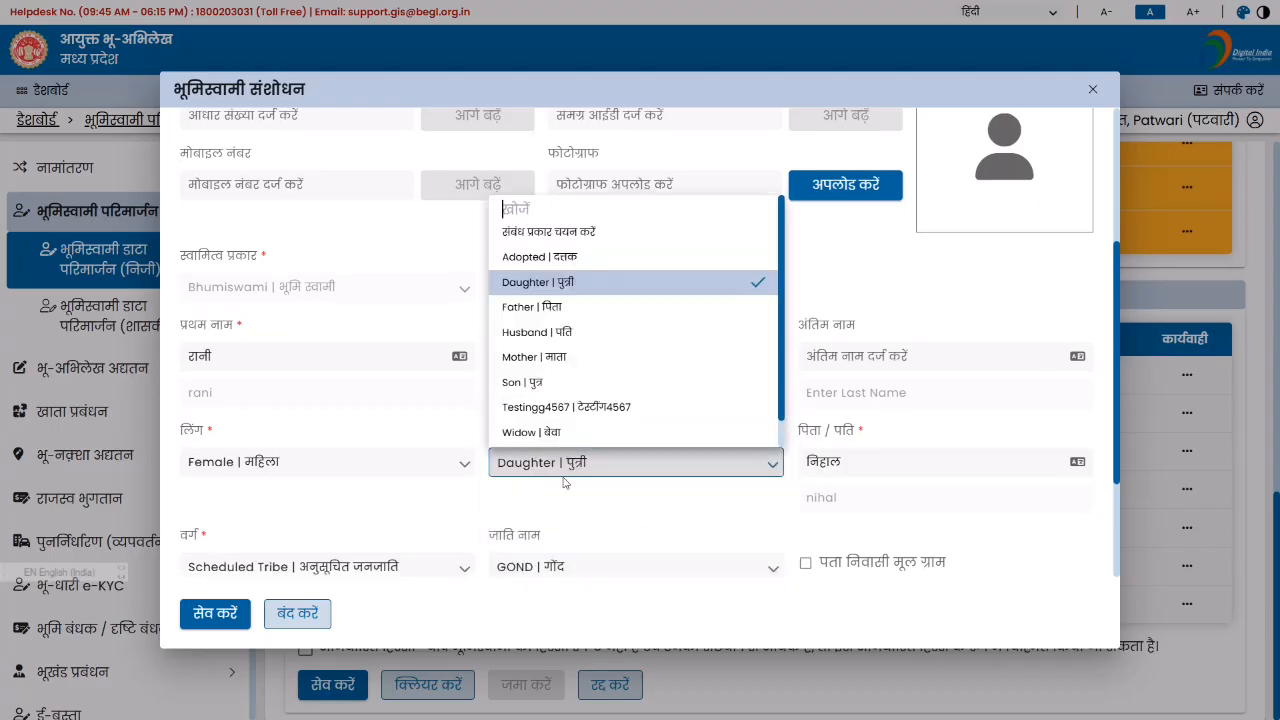
click(561, 562)
click(563, 562)
click(571, 513)
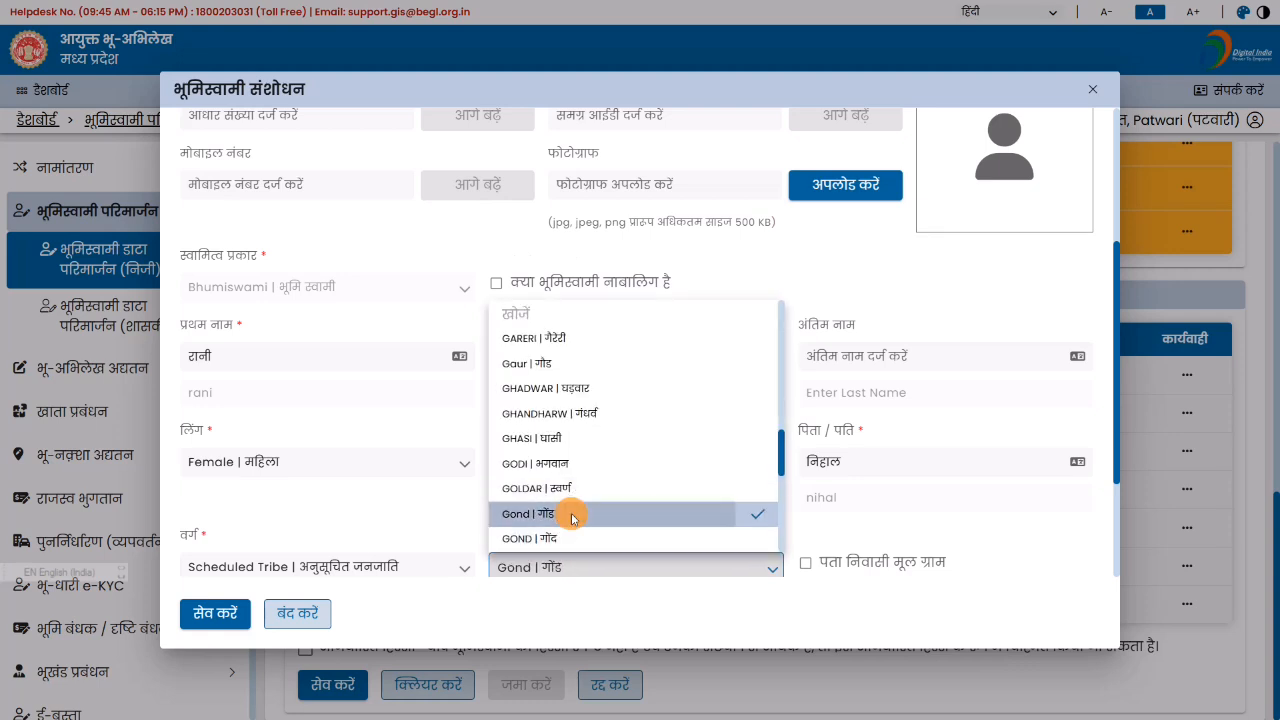
click(211, 617)
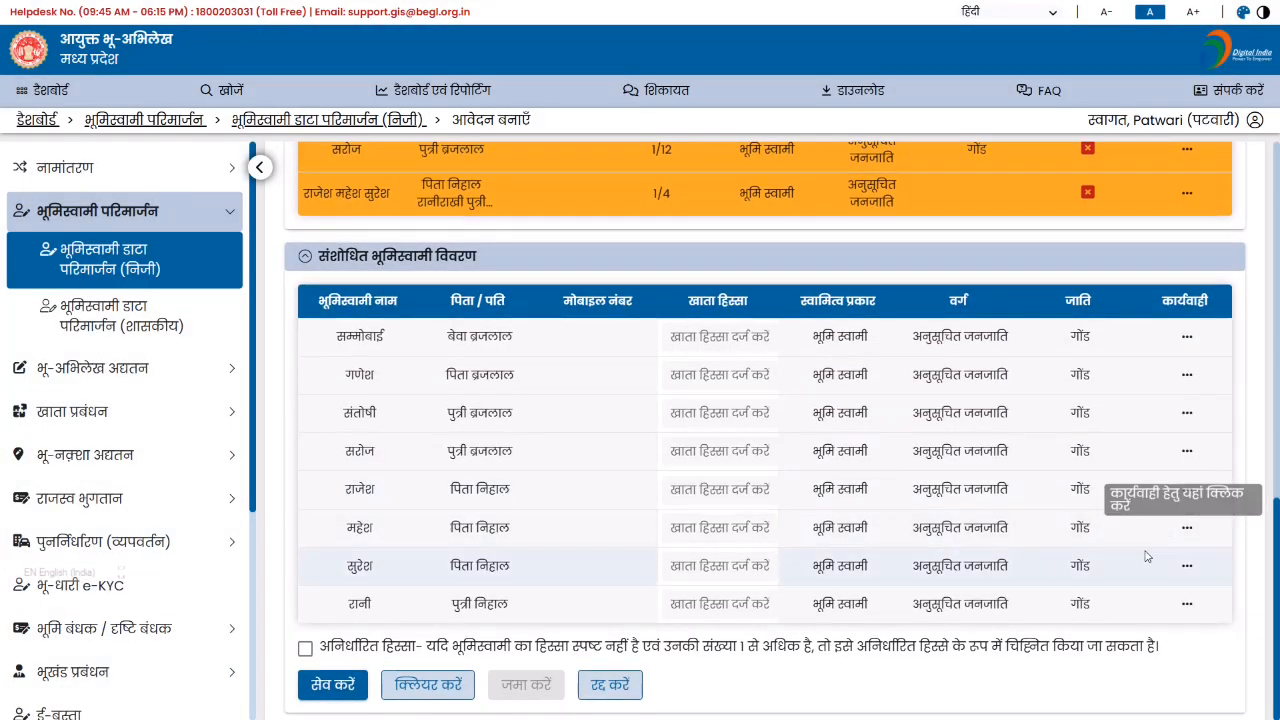
Reopen the joint record and move the second daughter's name from the father's name into the first name.
scroll(1170, 420, up, 1)
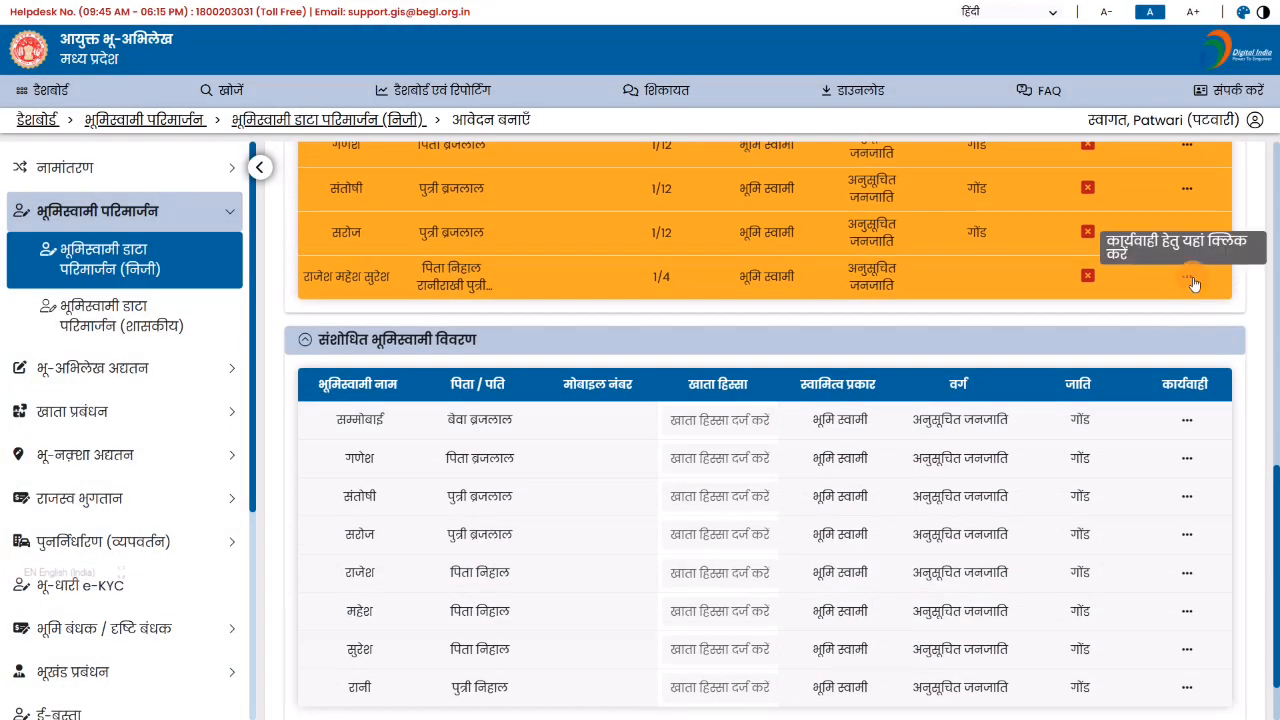
click(1189, 281)
click(1180, 309)
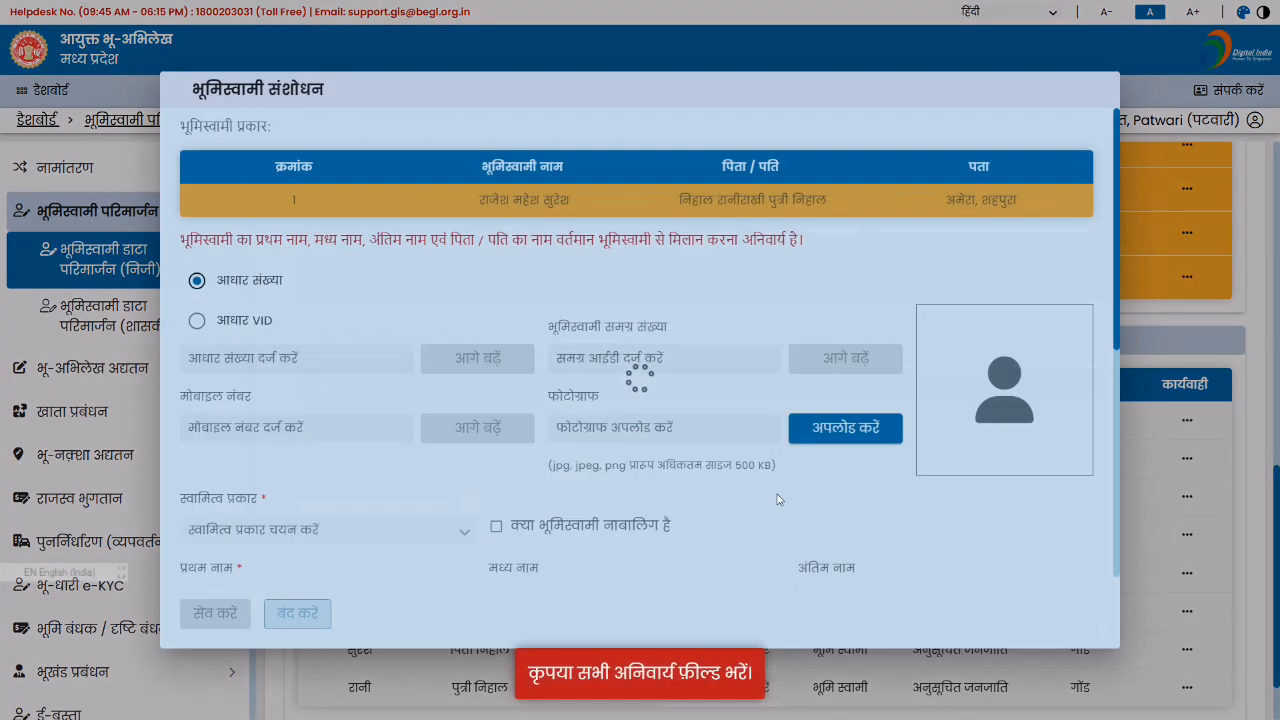
scroll(779, 499, down, 3)
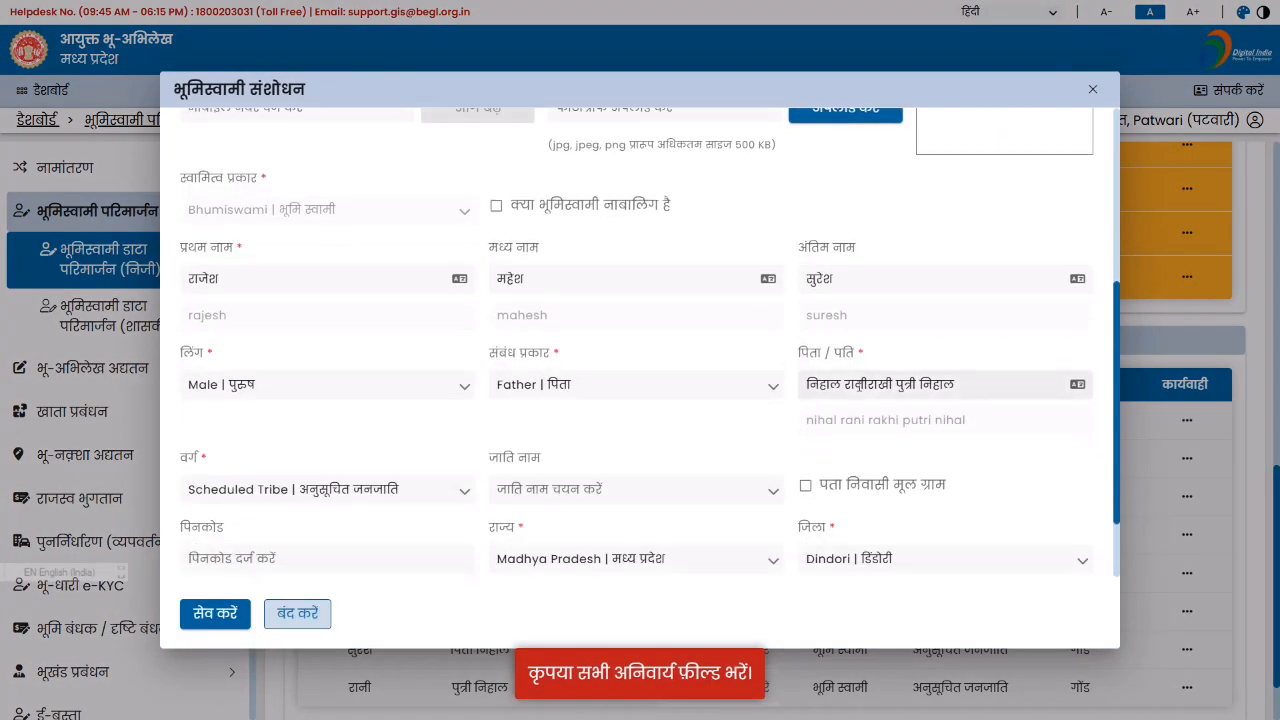
click(868, 384)
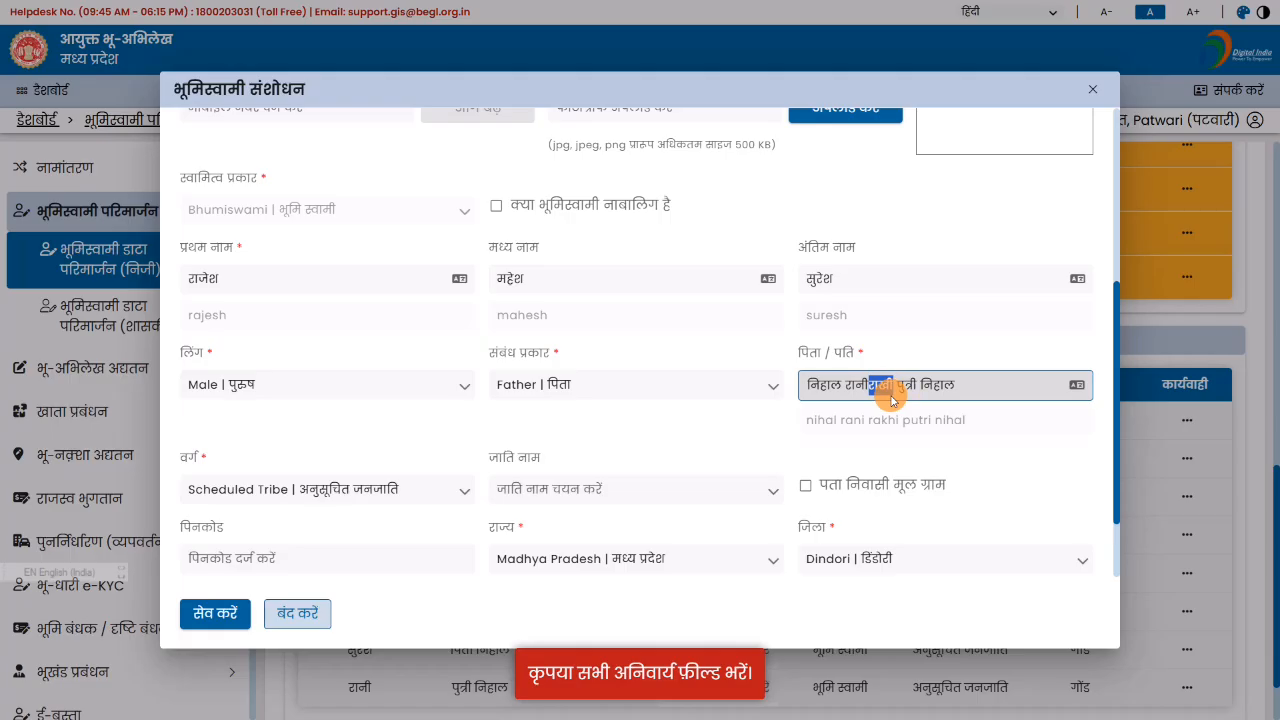
key(BackSpace)
scroll(172, 270, up, 3)
double_click(258, 445)
text(राखी)
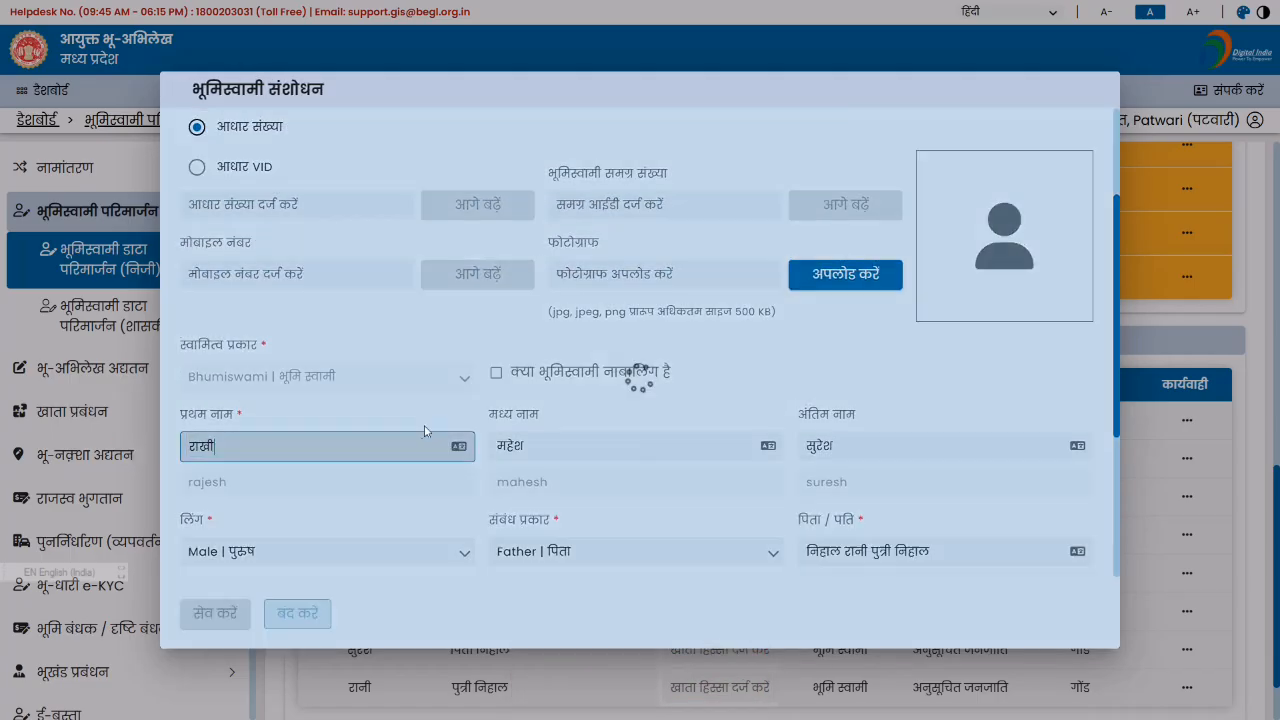
Clear the second daughter's middle and last names and shorten the father's name to one given name.
double_click(634, 446)
key(BackSpace)
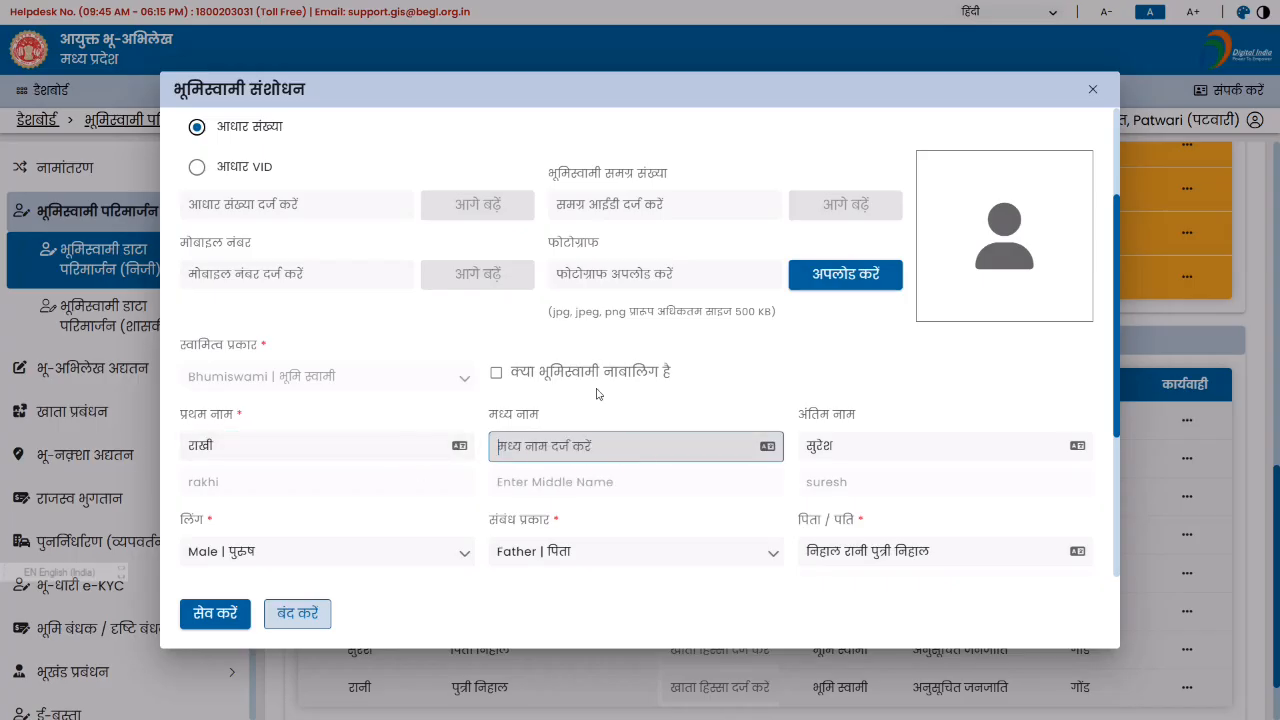
double_click(820, 446)
key(BackSpace)
drag(843, 552, 1094, 563)
key(BackSpace)
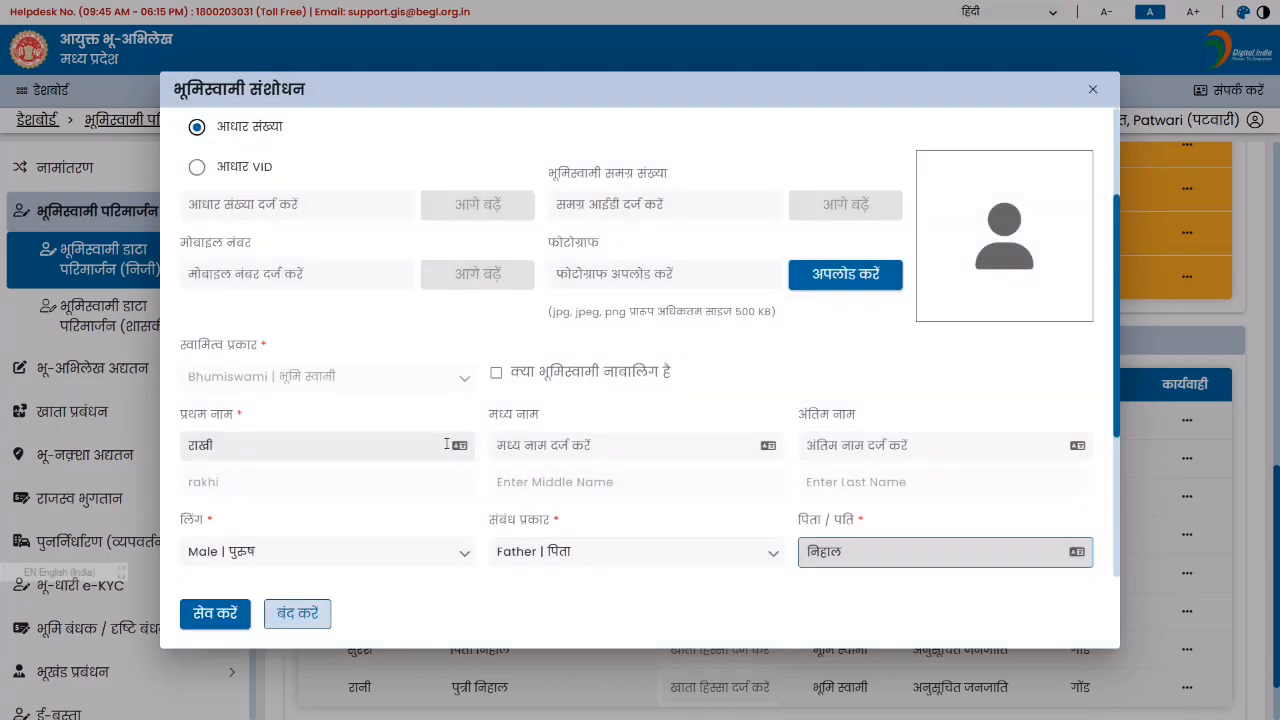
Set the second daughter's caste name to Gond | गोंड and save her as a separate corrected landowner.
scroll(525, 418, down, 3)
click(525, 418)
scroll(535, 600, down, 10)
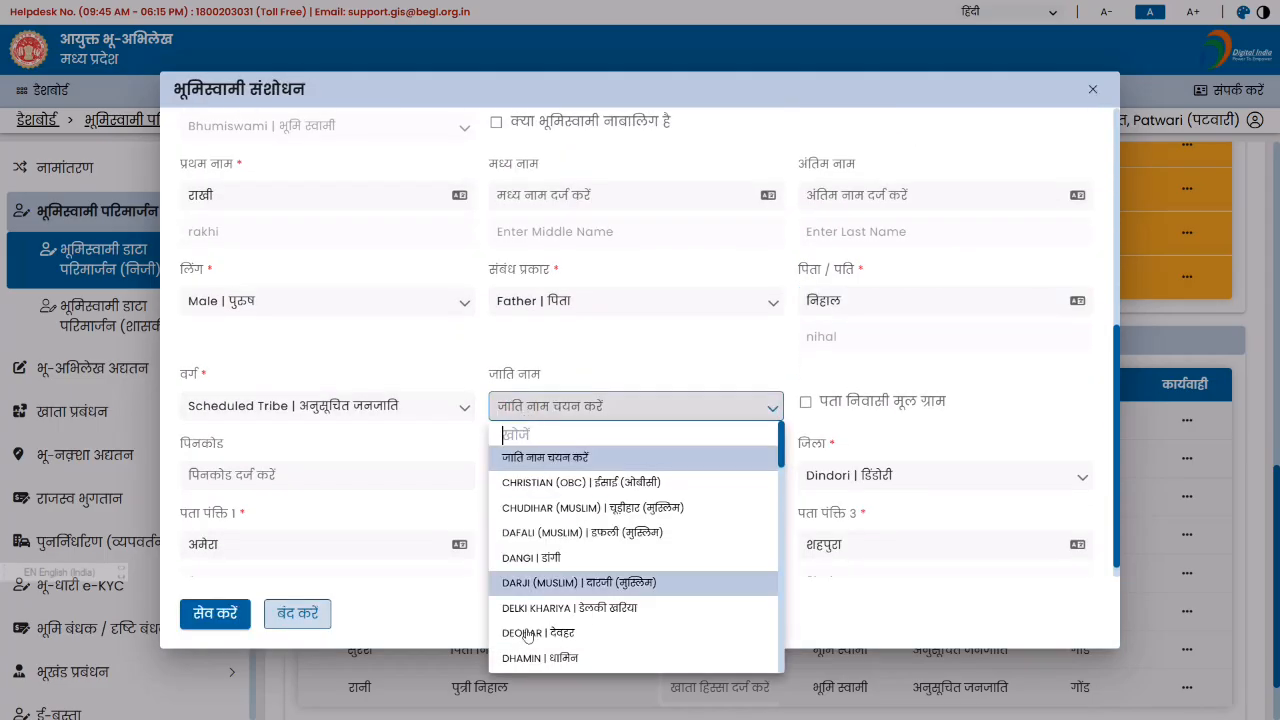
scroll(538, 600, up, 2)
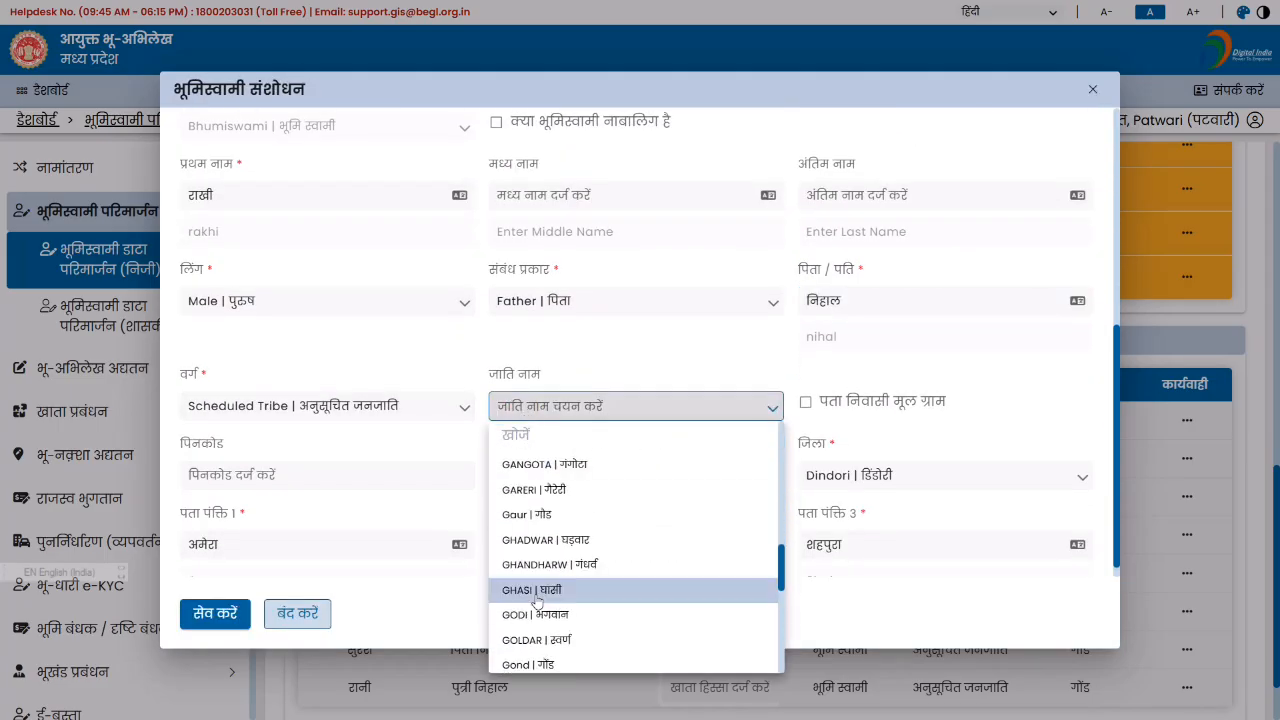
scroll(560, 597, down, 6)
click(555, 499)
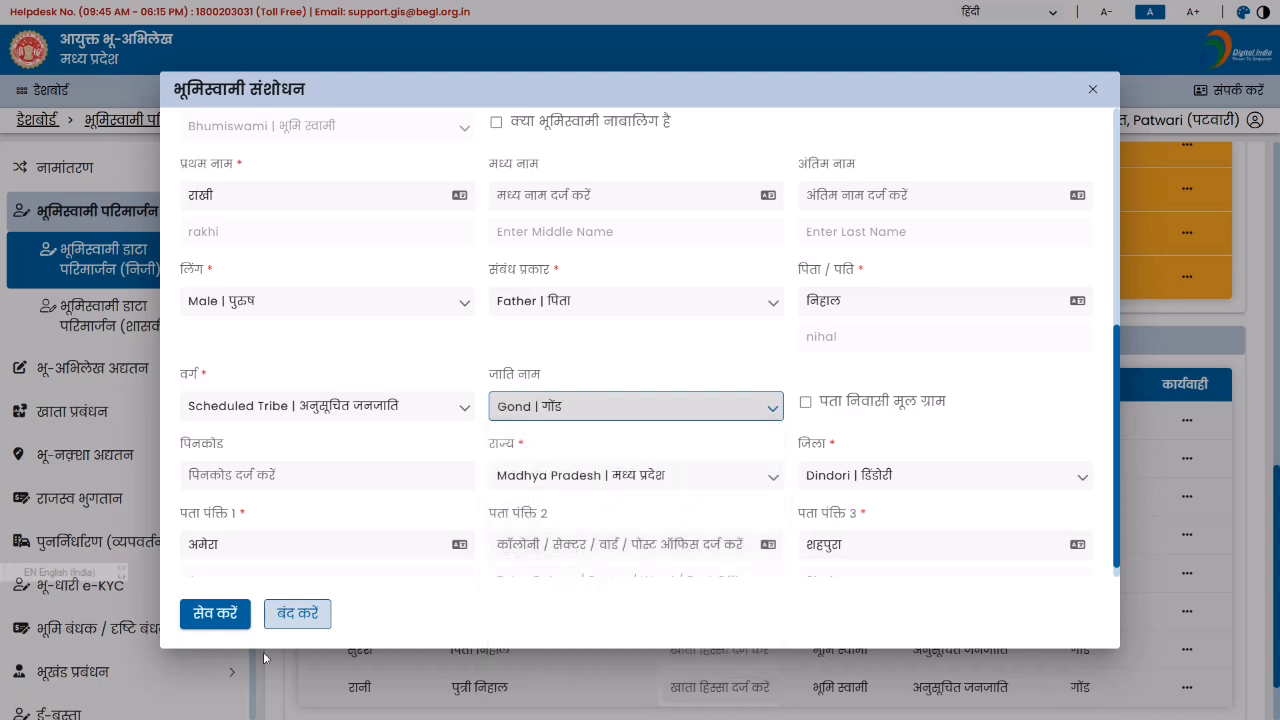
click(208, 620)
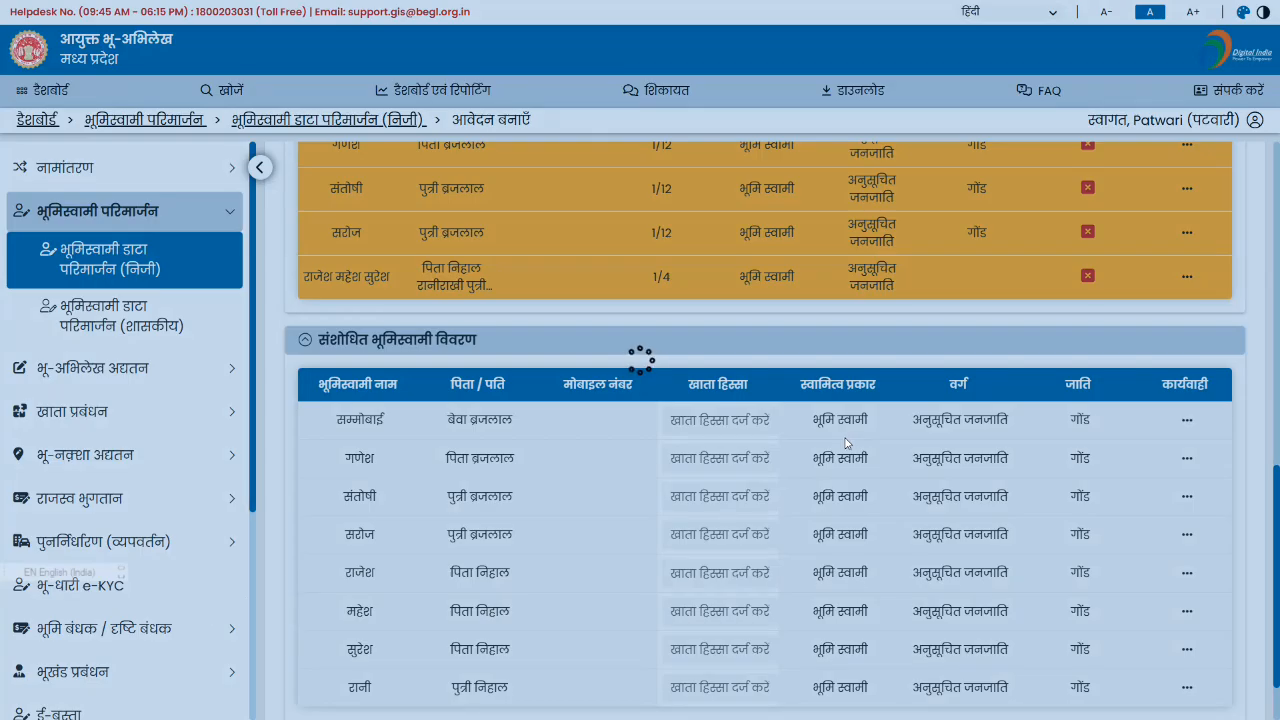
Mark the corrected landowners' shares as undetermined (अनिर्धारित हिस्सा), save them, and clear that option again.
scroll(880, 430, down, 3)
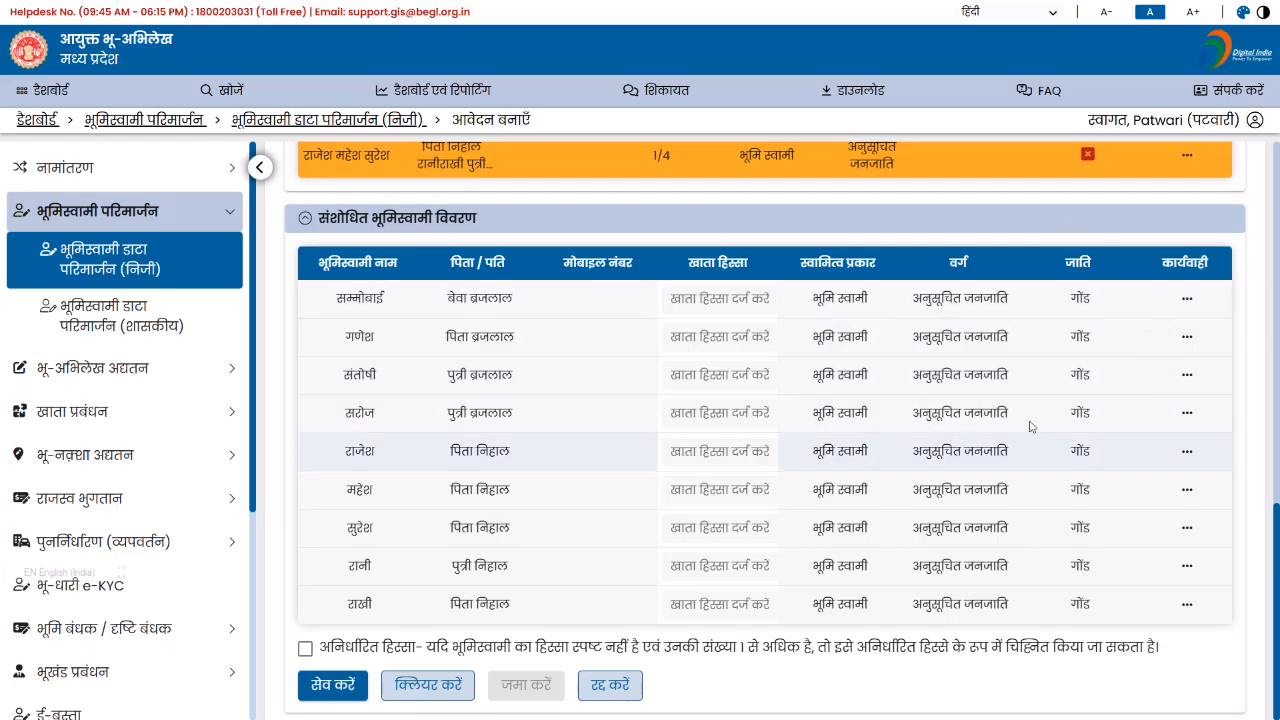
scroll(1097, 330, up, 3)
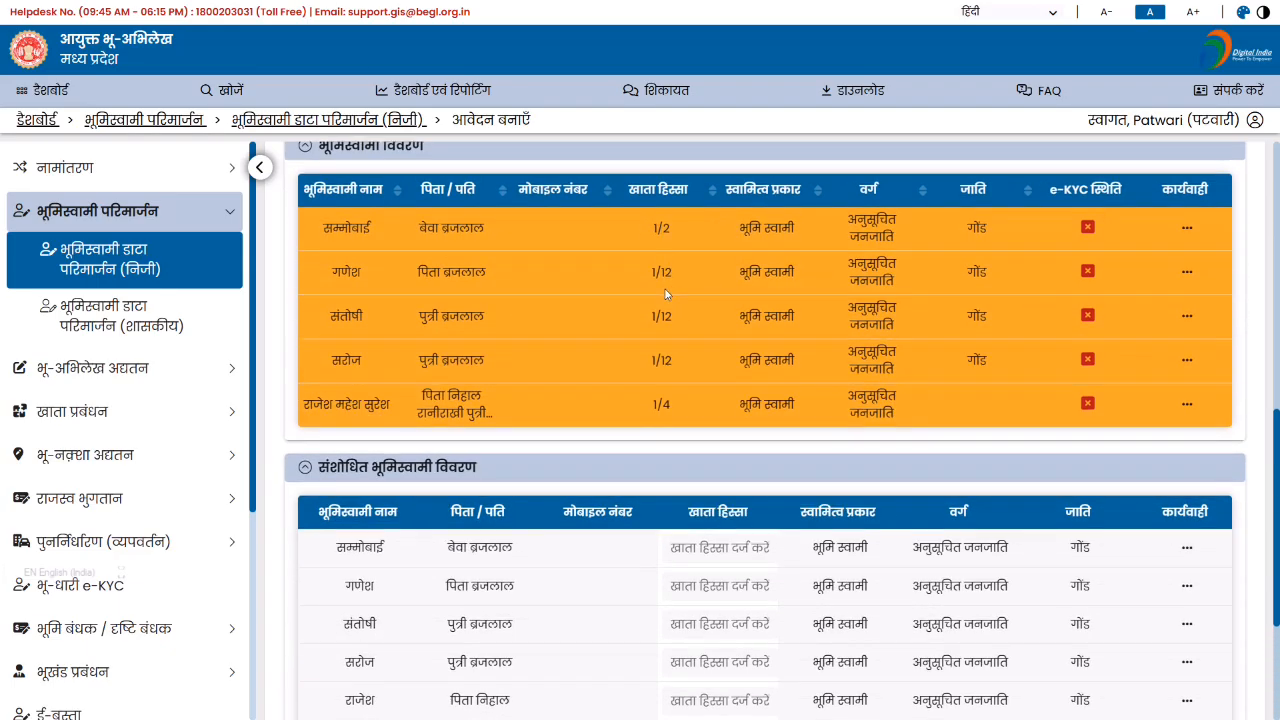
scroll(667, 298, down, 3)
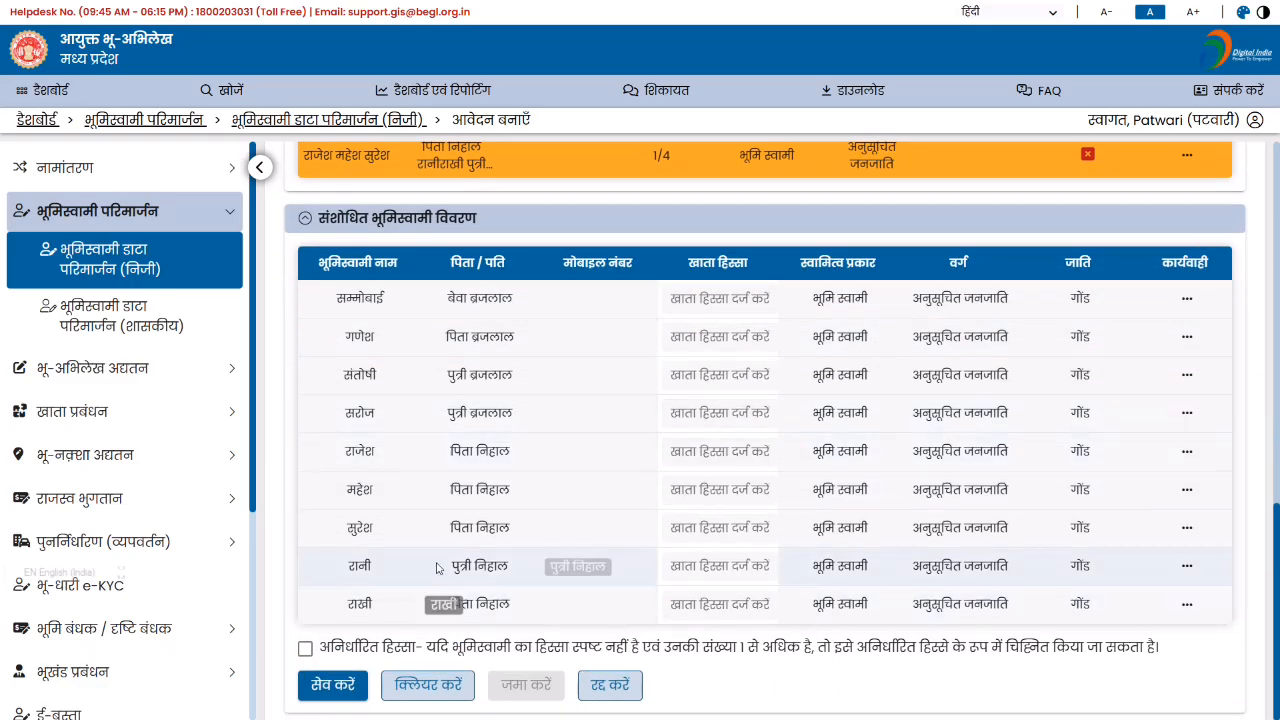
click(305, 649)
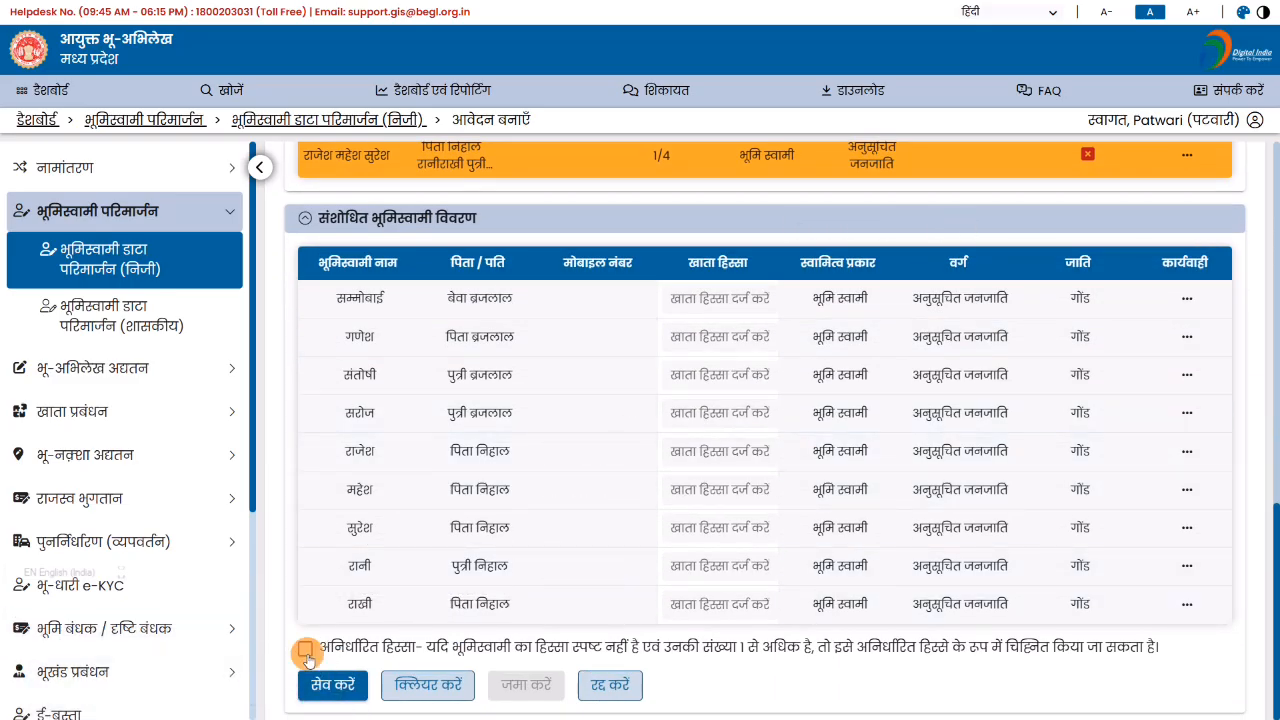
click(322, 688)
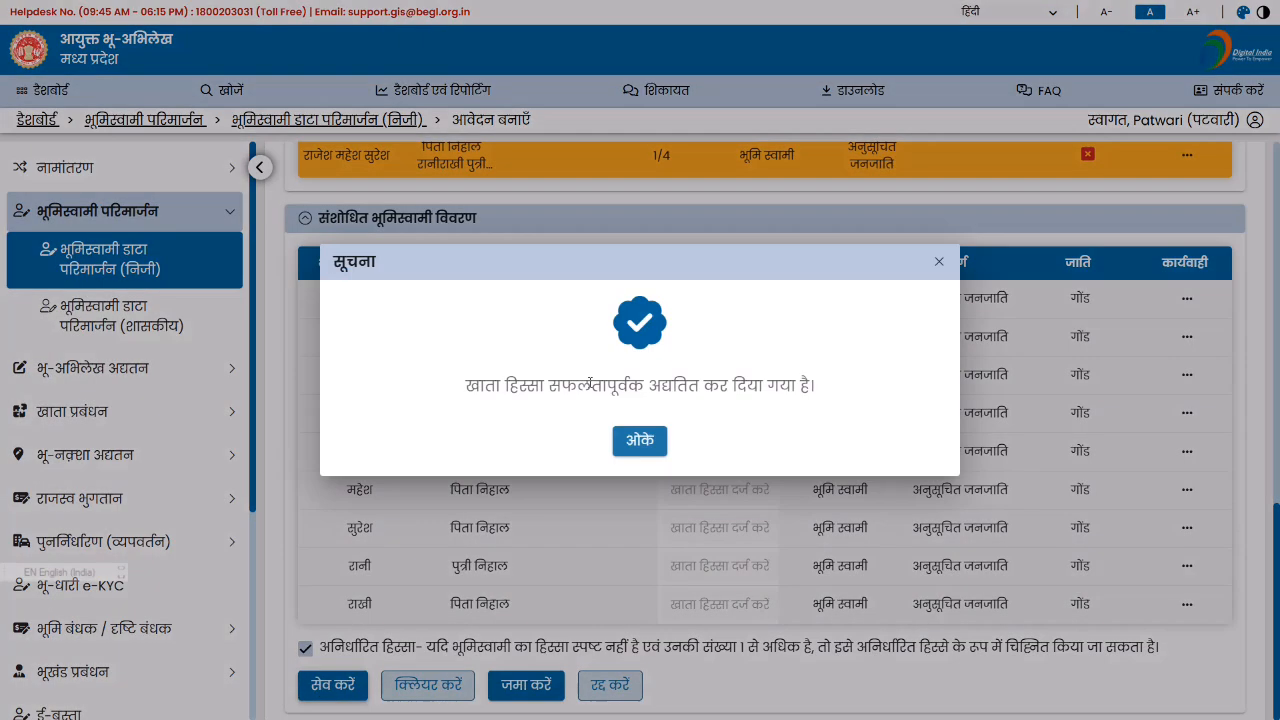
click(657, 438)
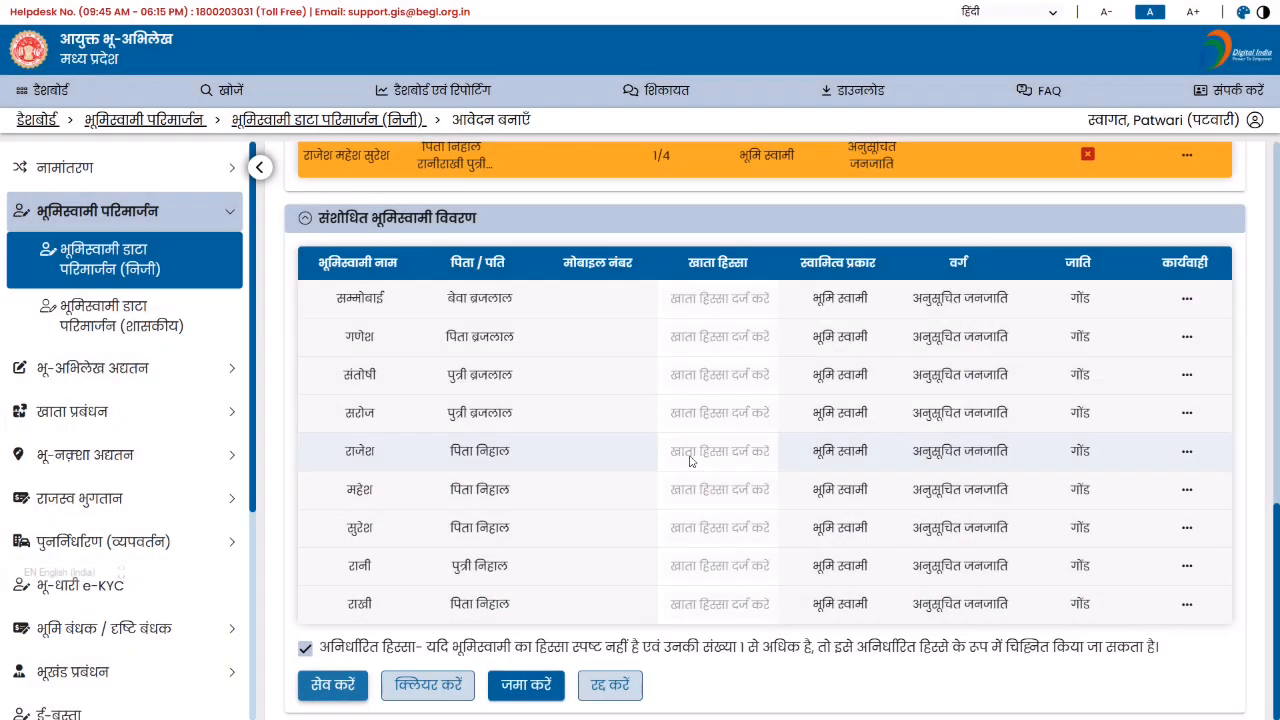
click(305, 648)
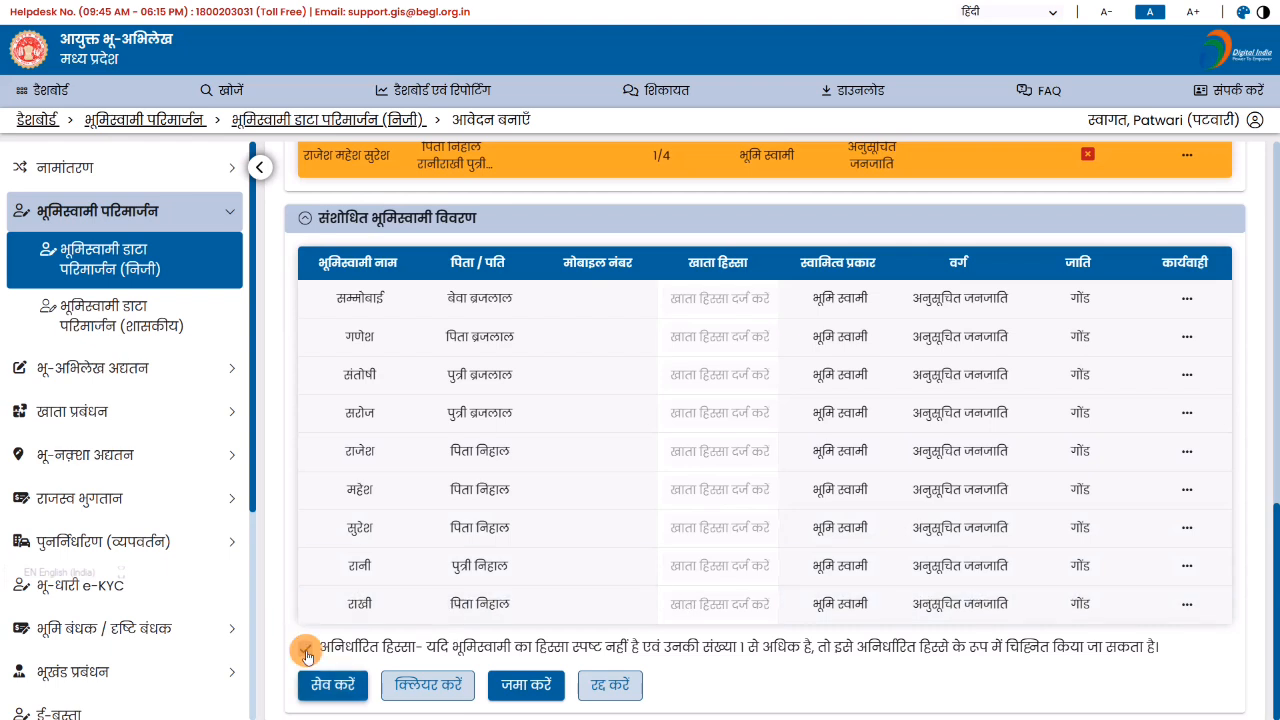
Copy the first landowner's 1/2 share from the original details into the matching account share of the corrected details.
click(701, 299)
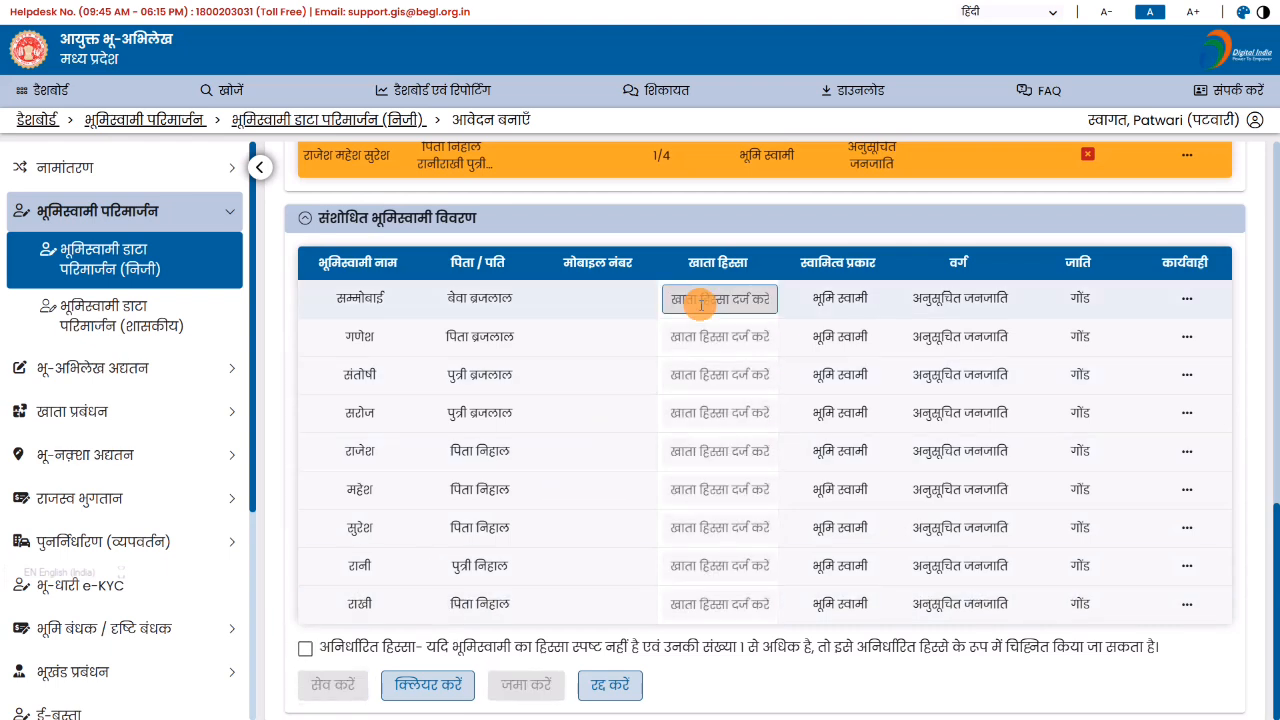
scroll(701, 306, up, 3)
scroll(701, 306, up, 1)
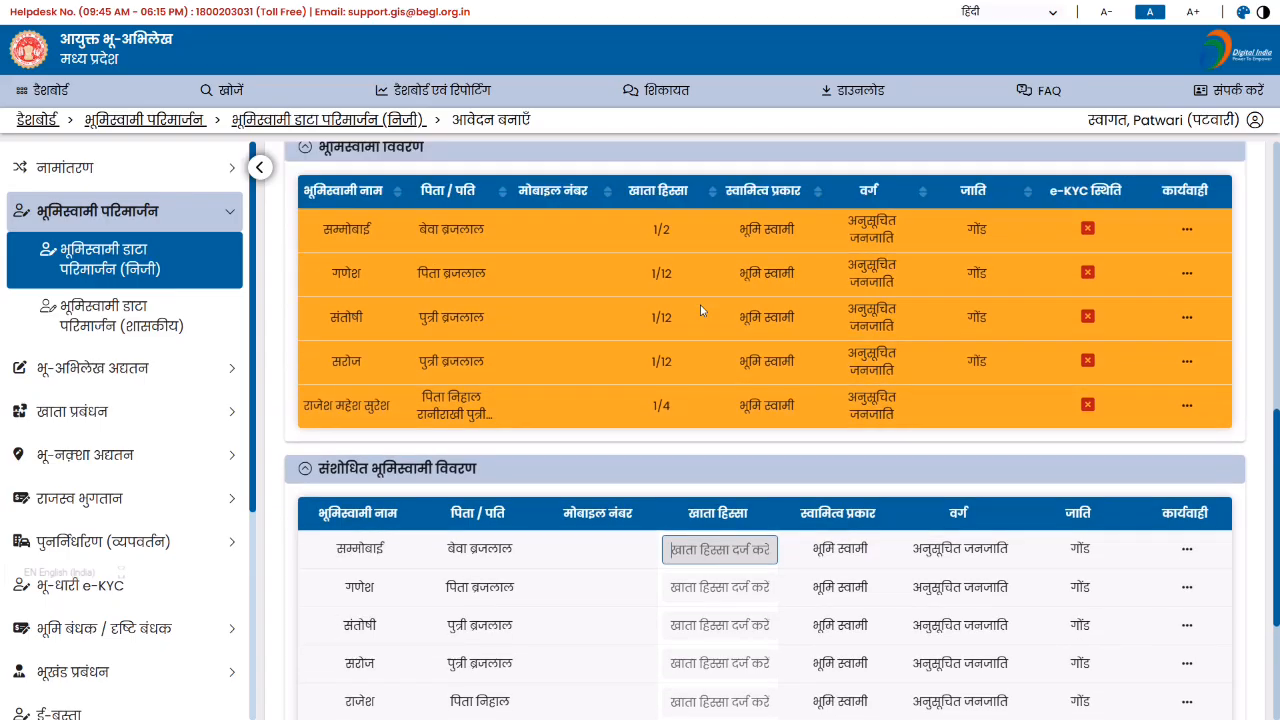
click(655, 232)
drag(654, 230, 676, 231)
key(ctrl+c)
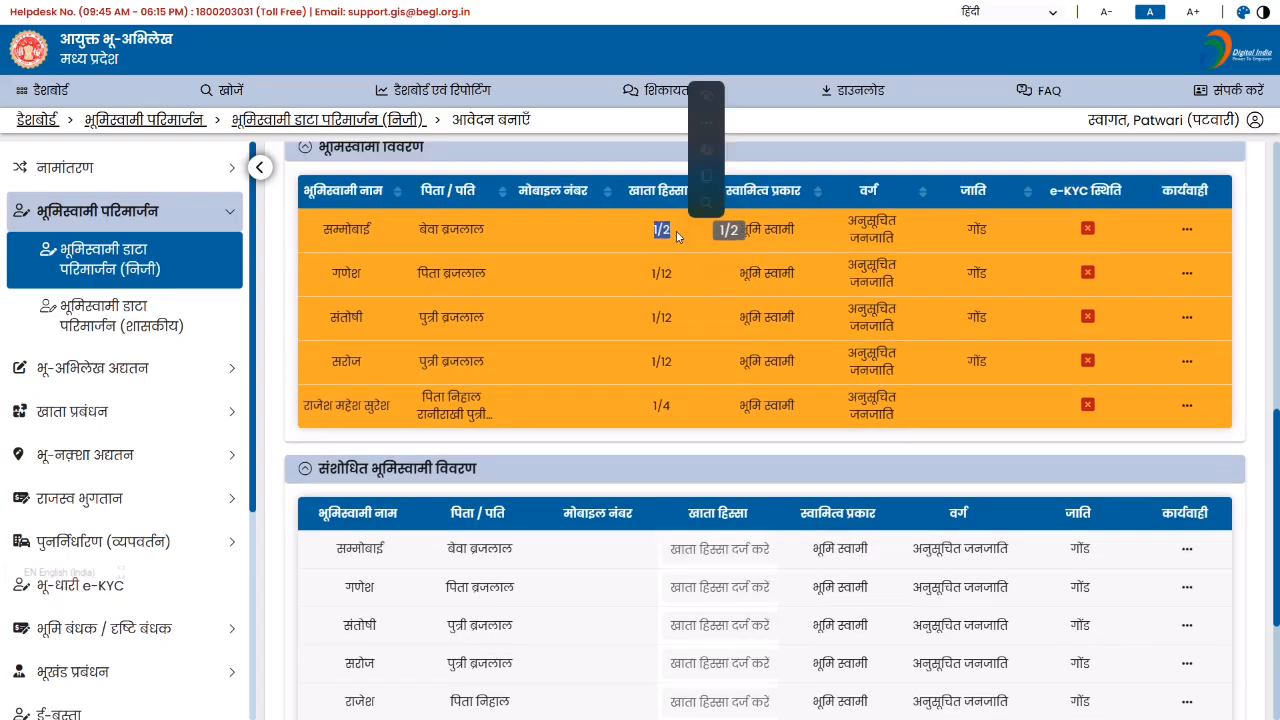
click(738, 549)
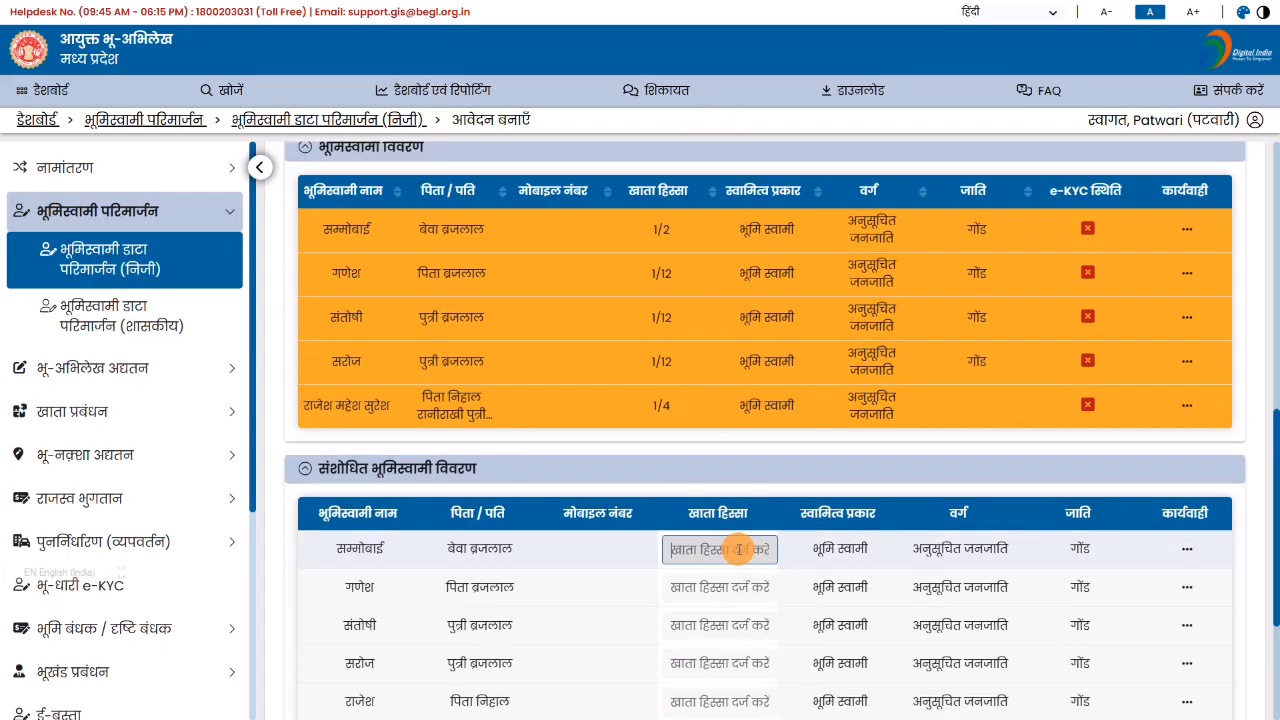
key(ctrl+v)
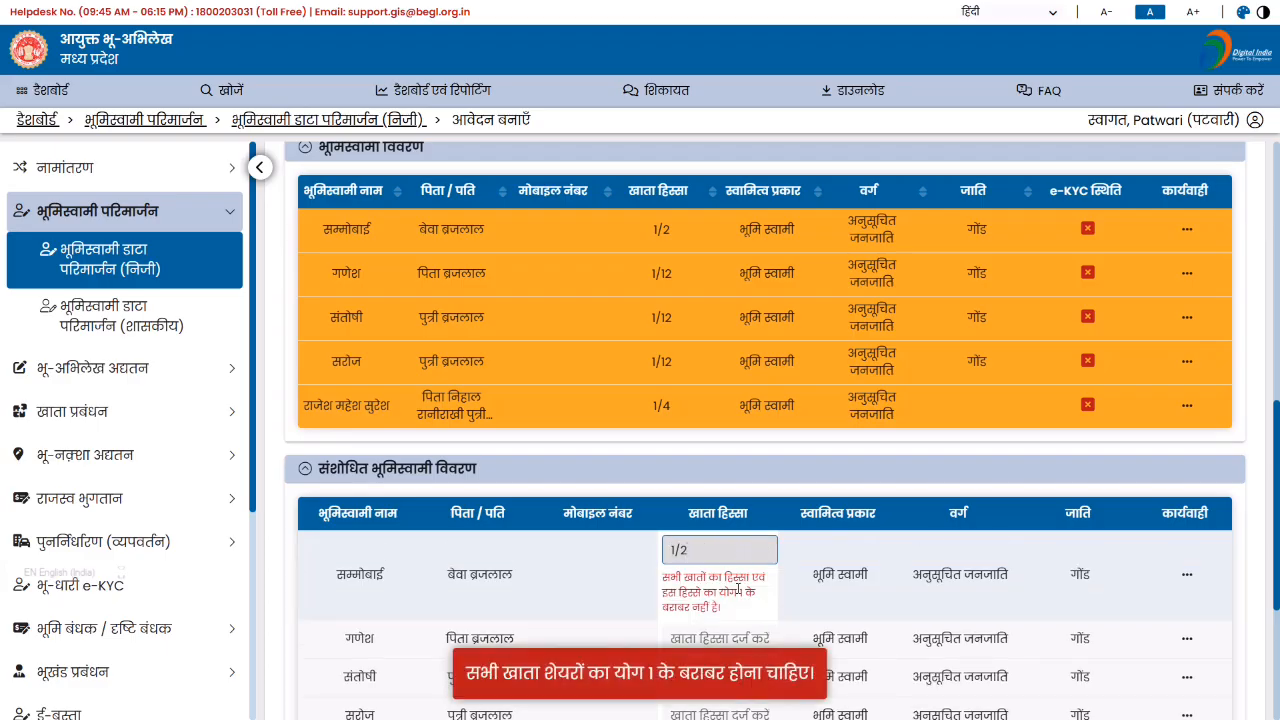
Set the account shares of the second and third corrected landowners to 1/12 each.
click(719, 638)
key(ctrl+v)
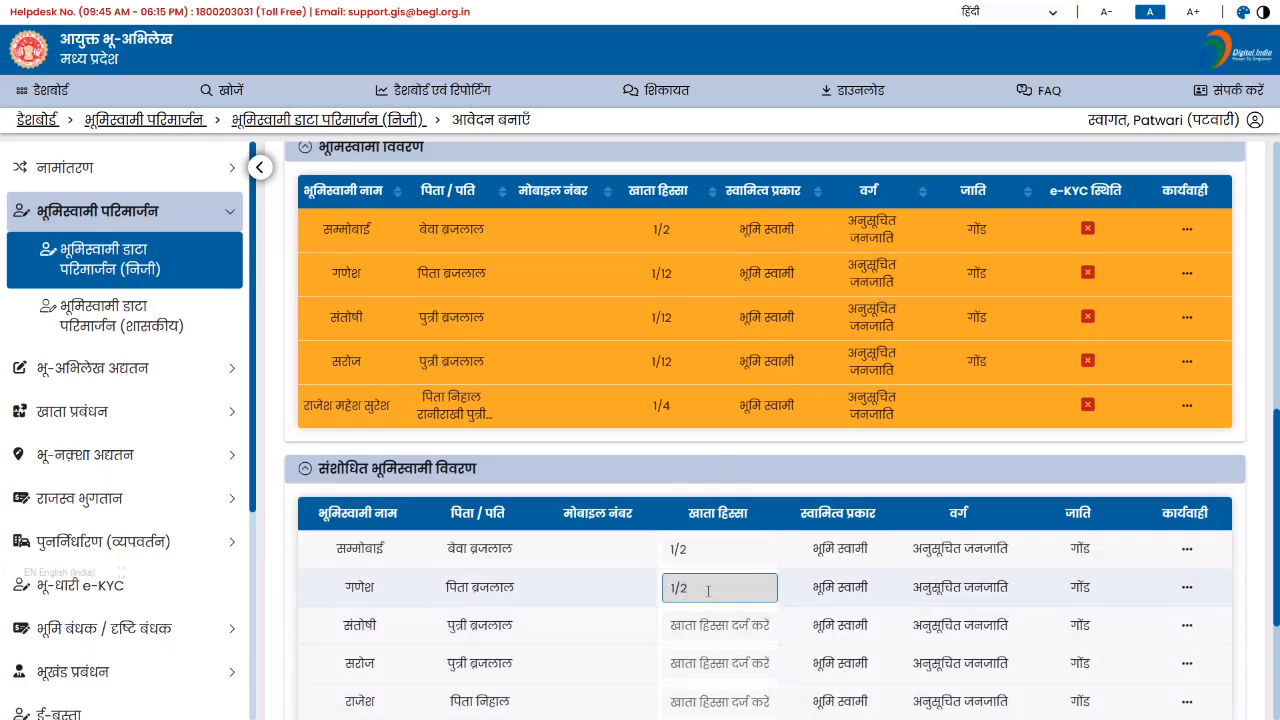
key(ctrl+a)
text(1/12)
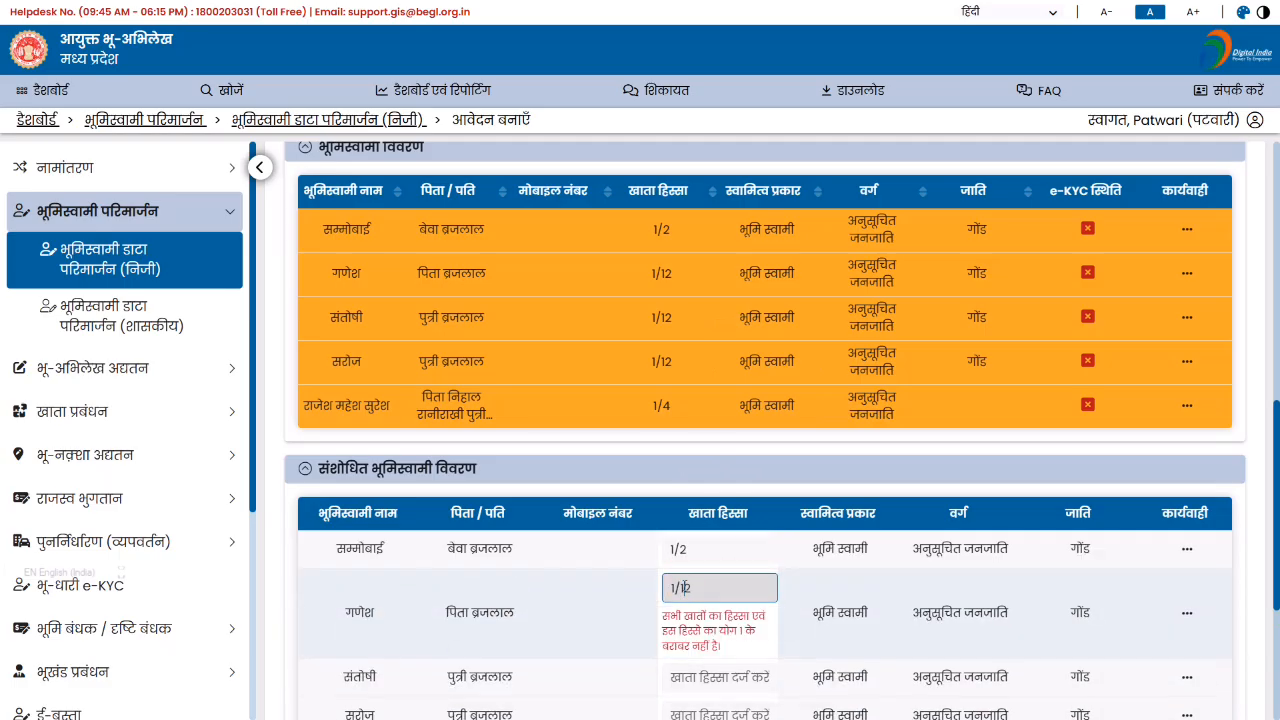
key(ctrl+a)
key(ctrl+c)
scroll(720, 570, down, 2)
click(735, 519)
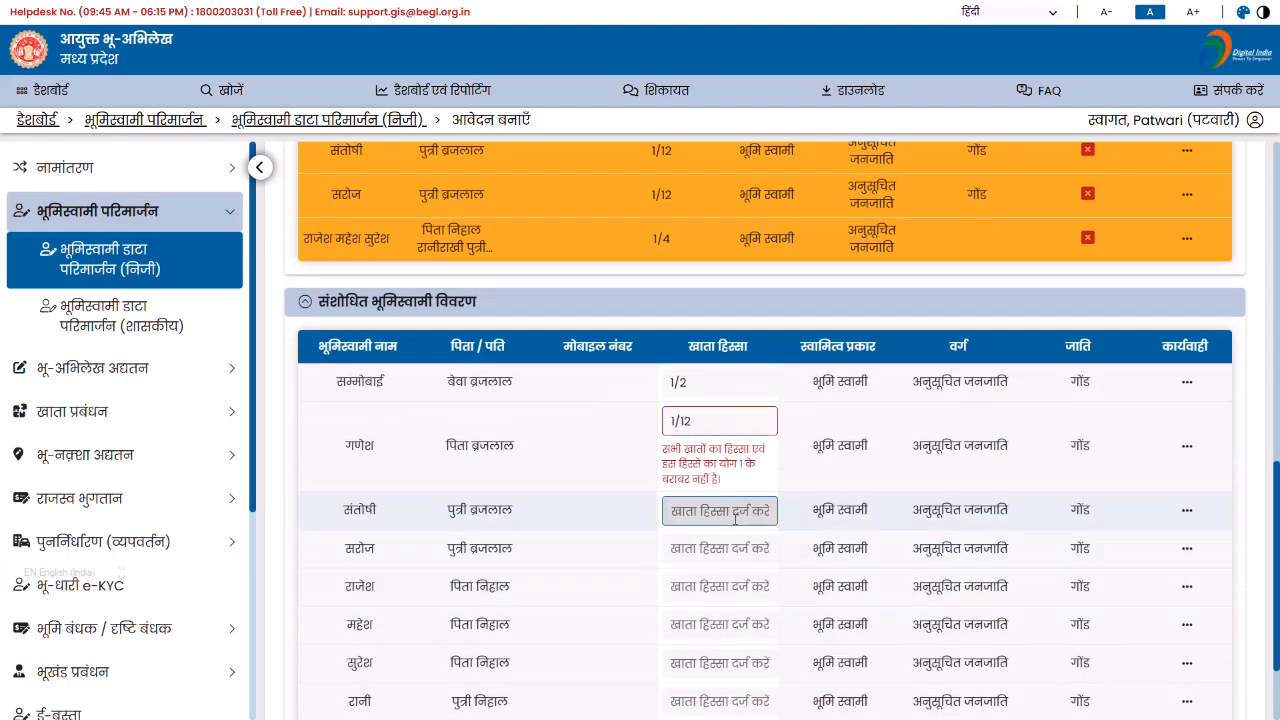
key(ctrl+v)
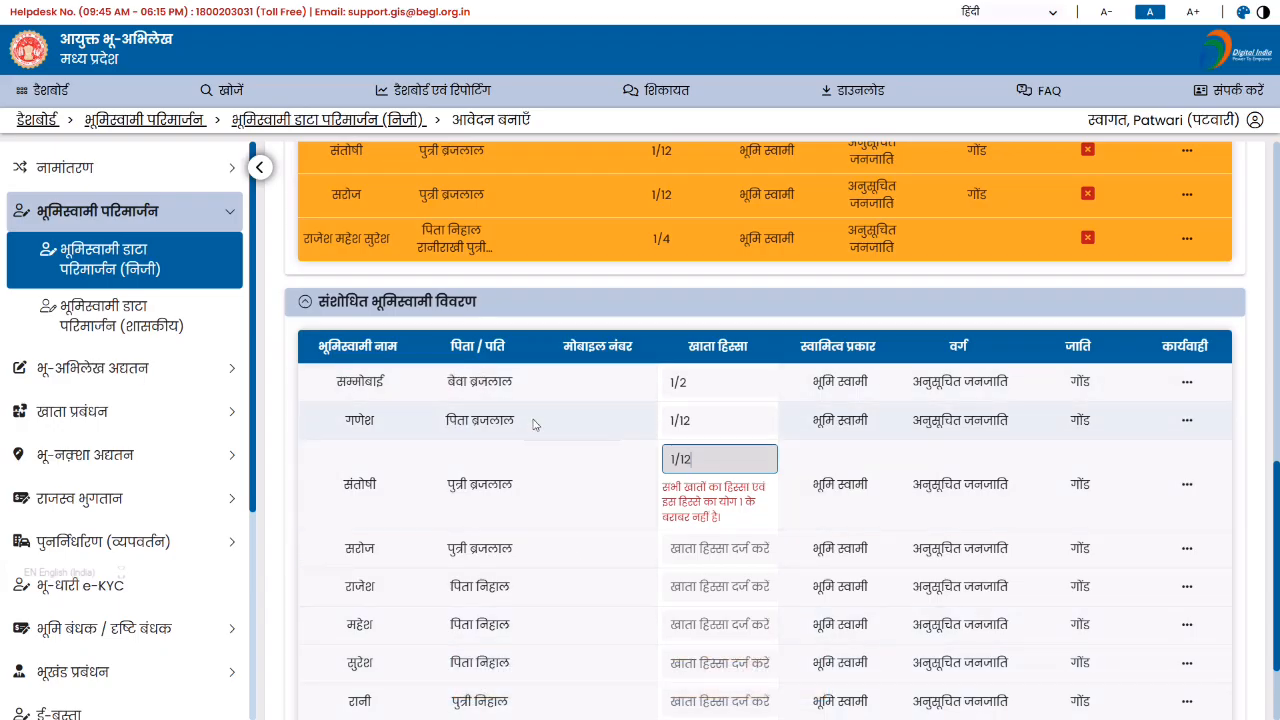
Check the original shares and set the fourth corrected landowner's account share to 1/12.
scroll(656, 314, up, 1)
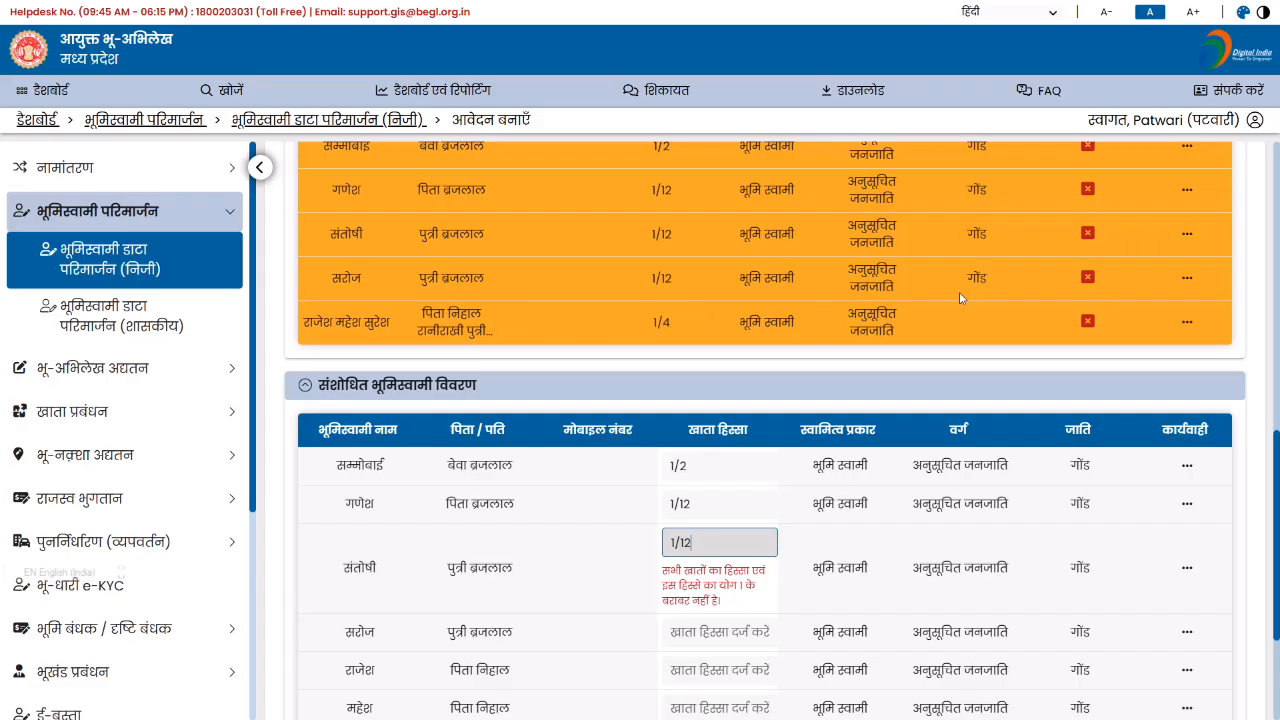
scroll(710, 289, up, 1)
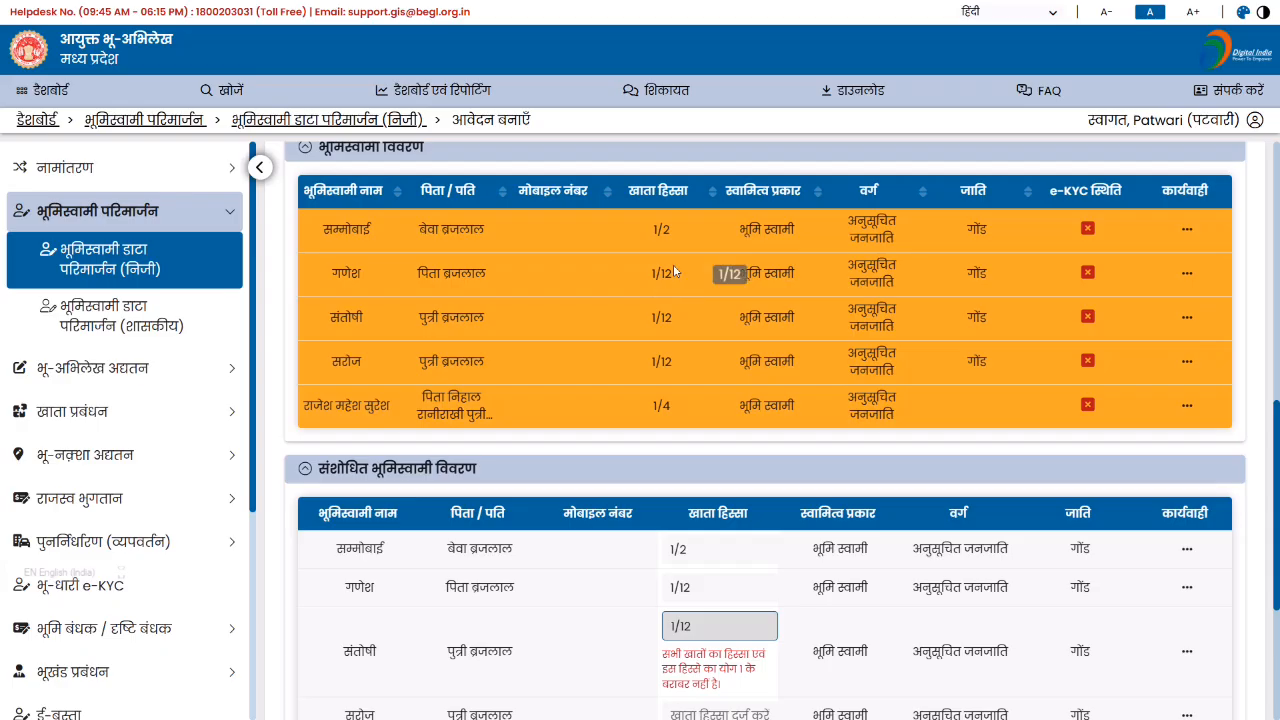
scroll(685, 384, down, 2)
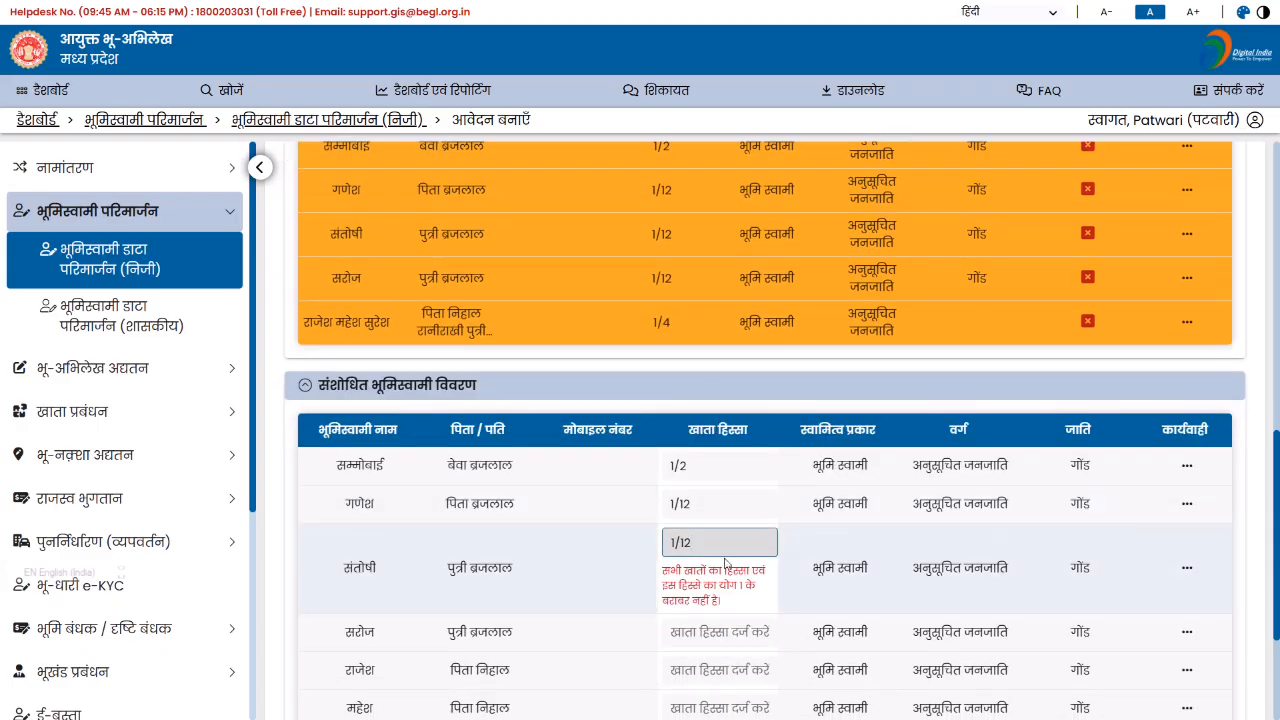
scroll(726, 563, down, 1)
click(713, 463)
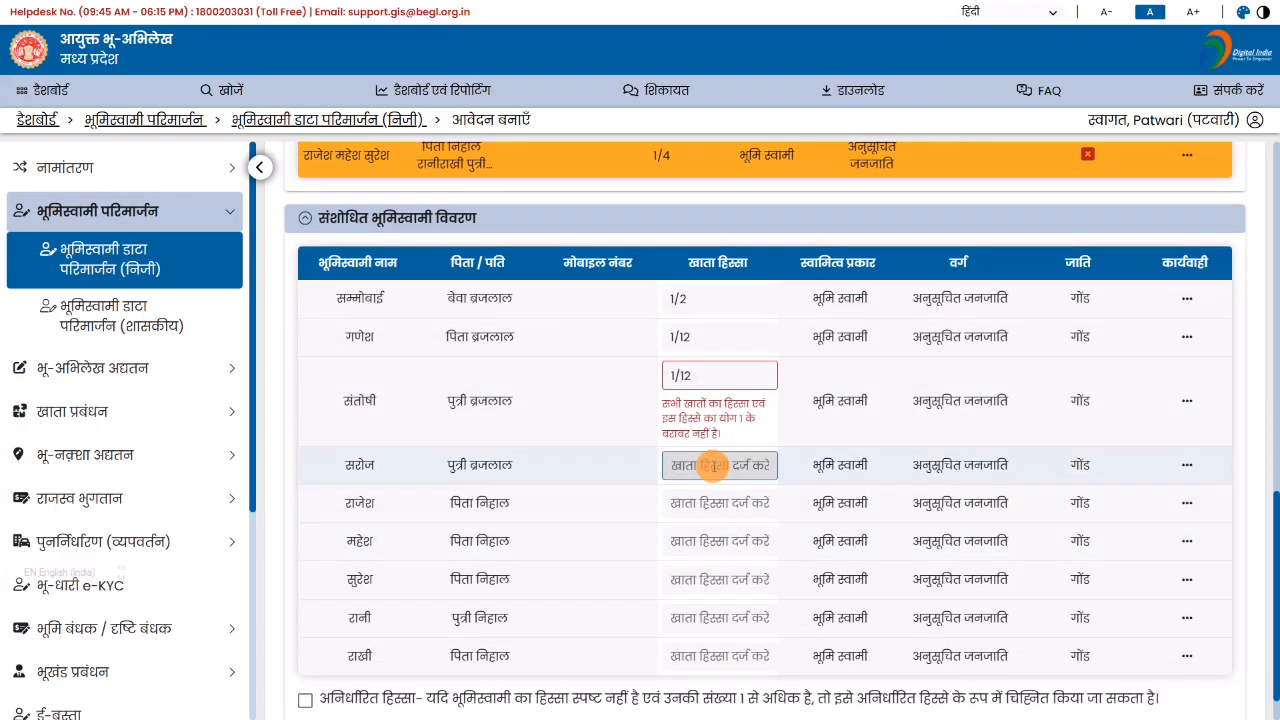
text(1/12)
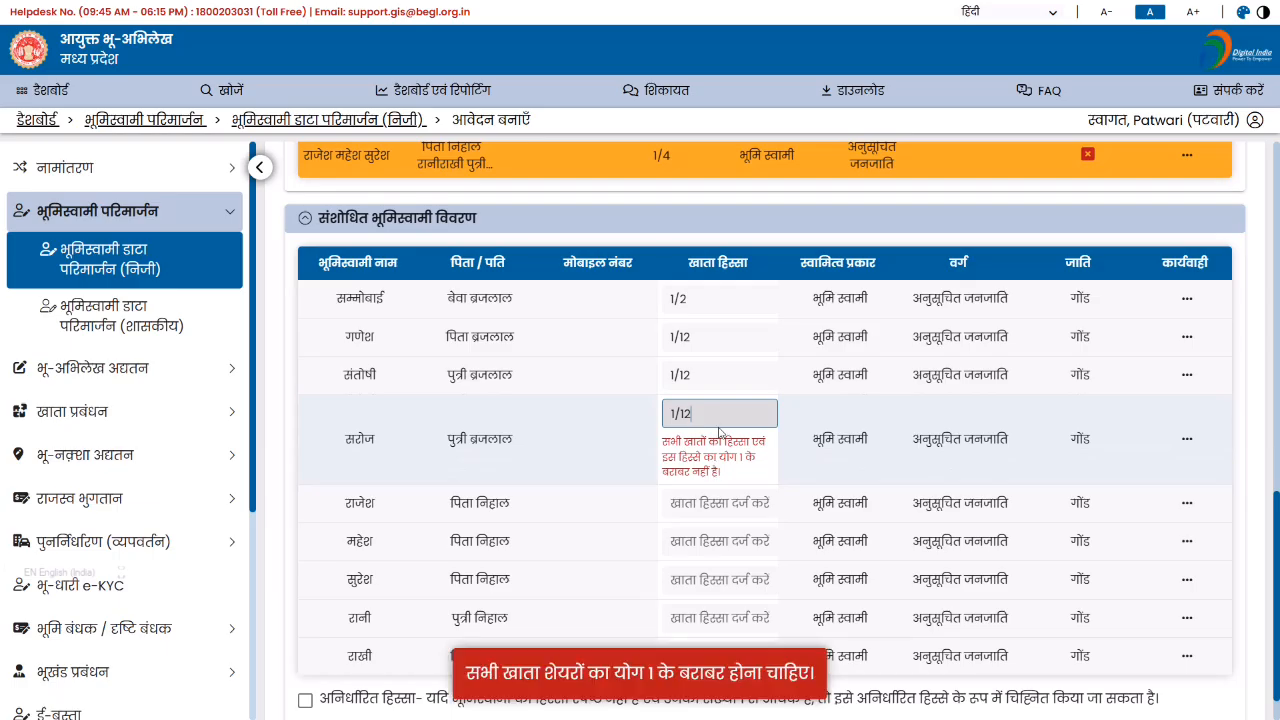
Set the fifth corrected landowner's account share to 1/20 and copy that value.
click(730, 503)
scroll(736, 502, down, 1)
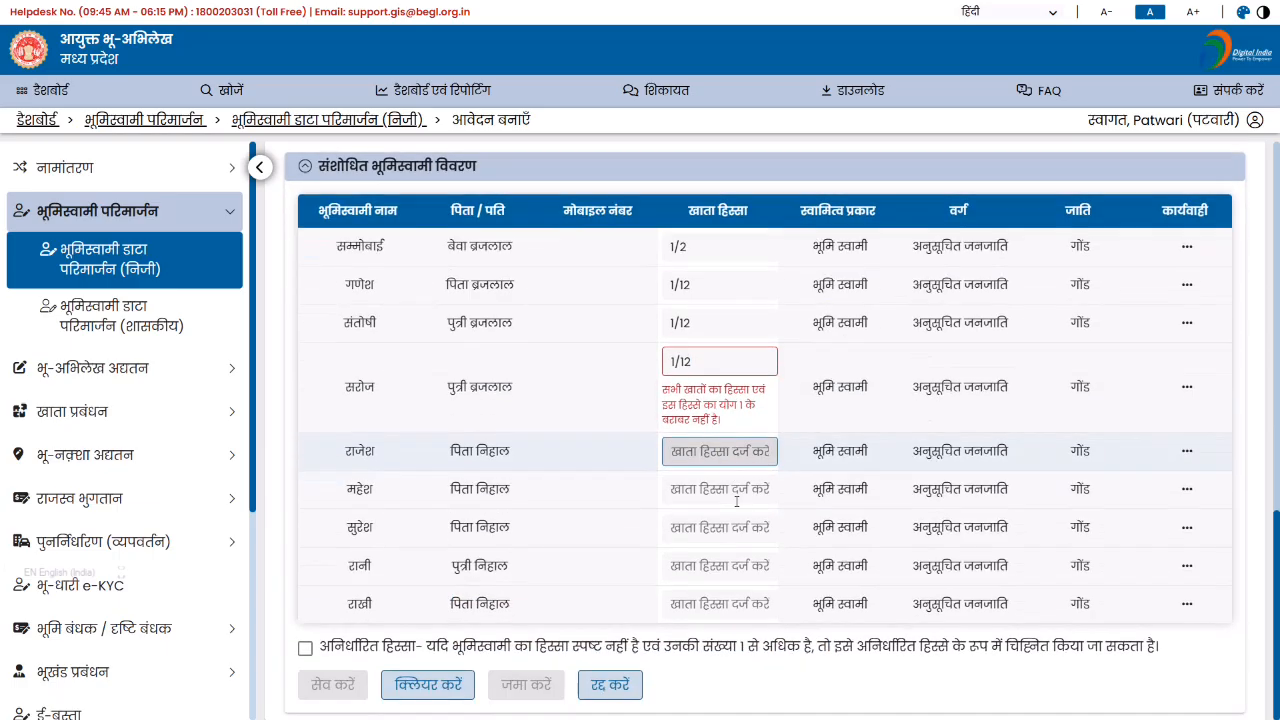
text(1/2)
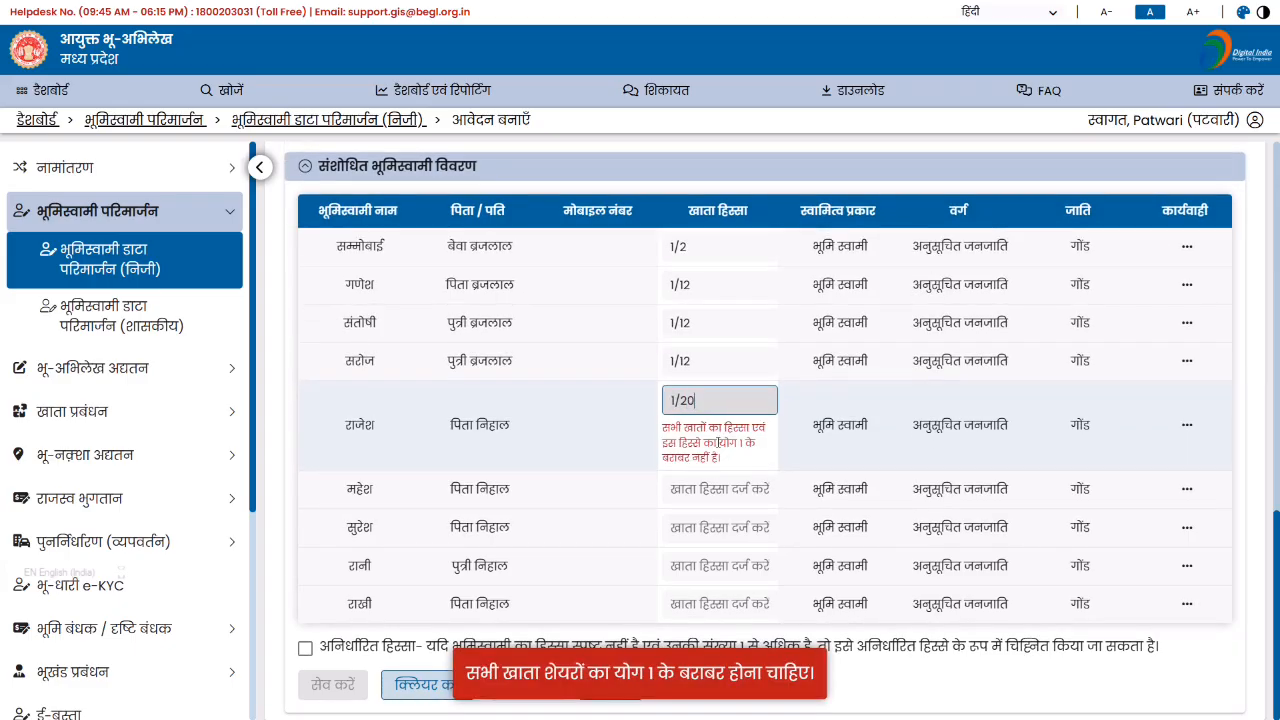
text(0)
drag(729, 401, 617, 402)
key(ctrl+c)
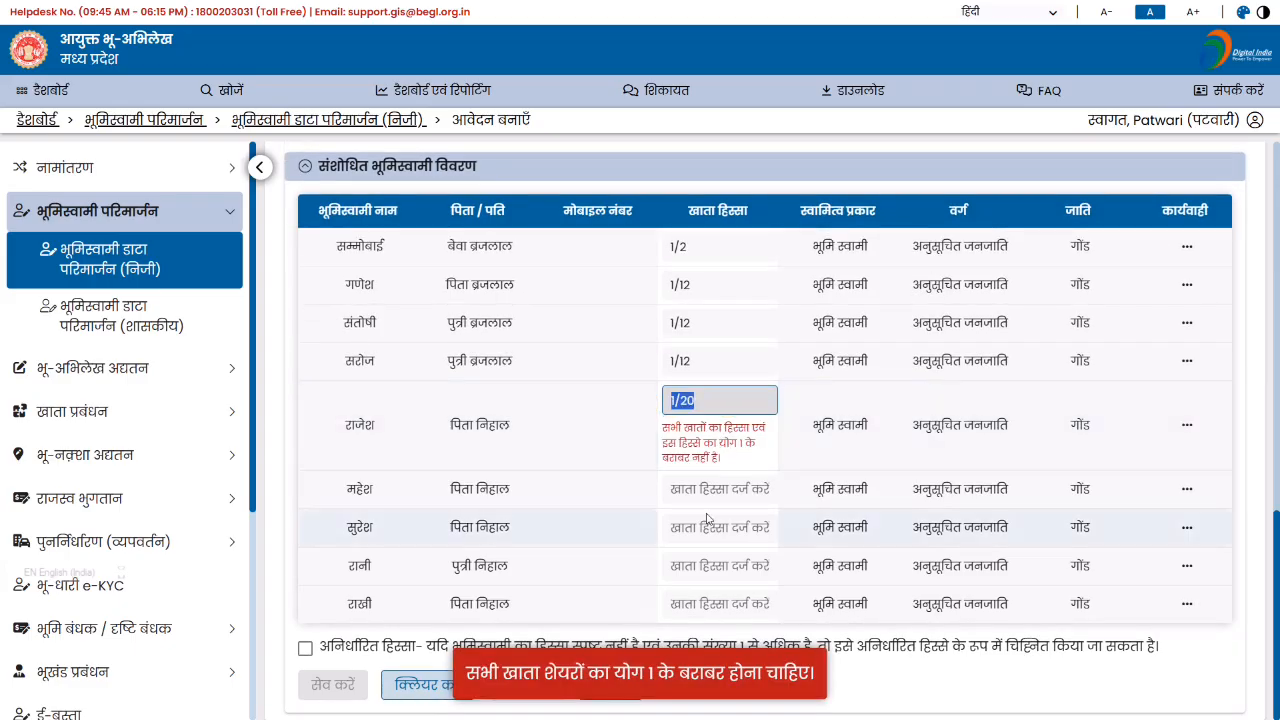
Paste the copied 1/20 account share into the last four corrected landowners' share fields.
click(720, 489)
key(ctrl+v)
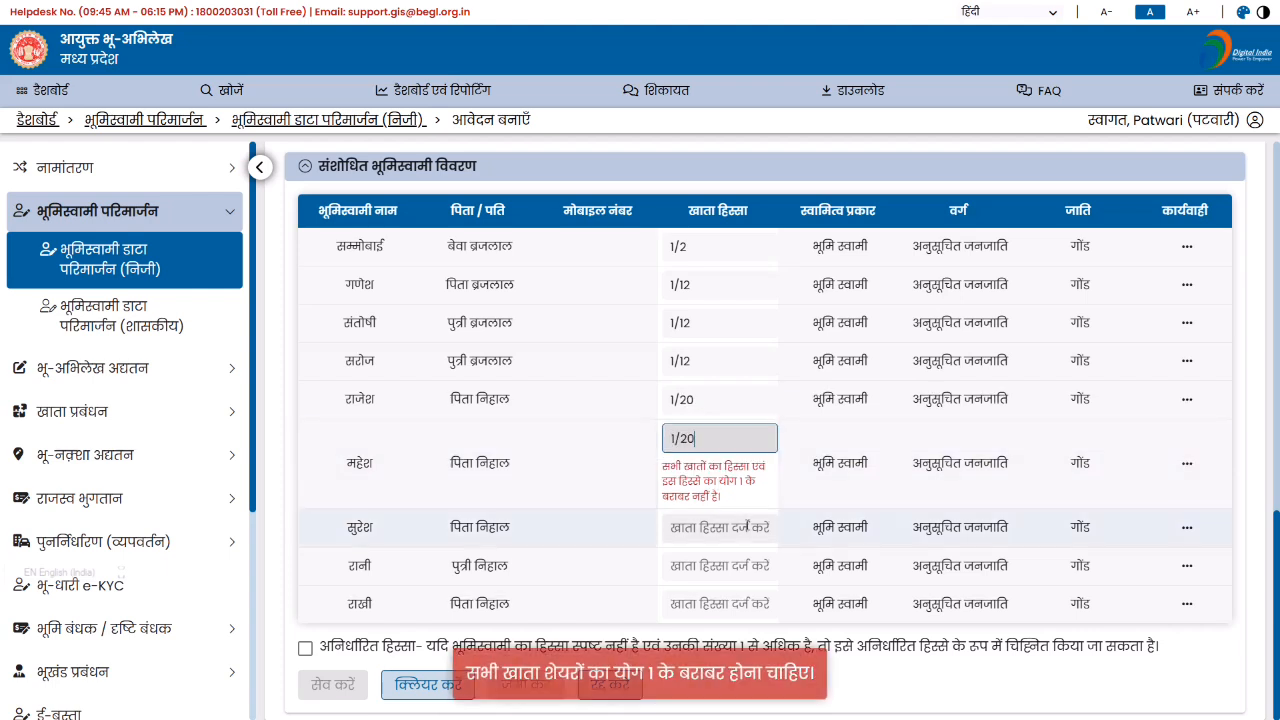
click(745, 523)
key(ctrl+v)
click(745, 566)
key(ctrl+v)
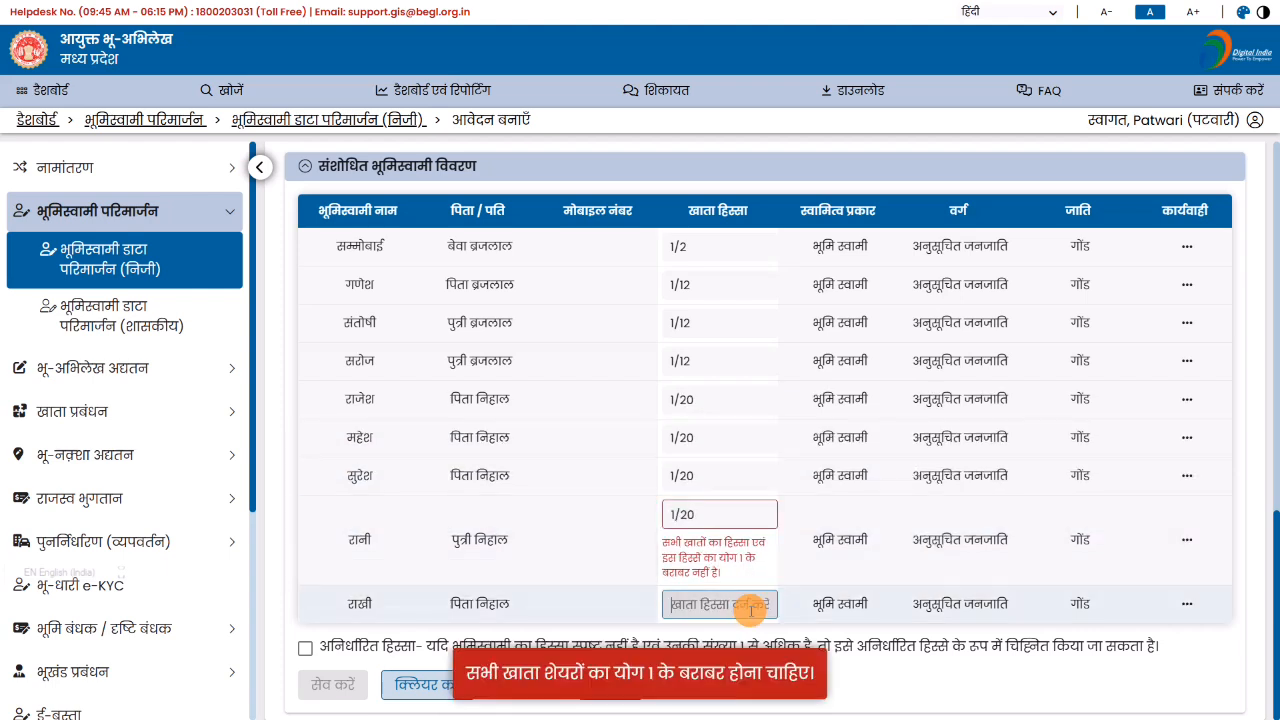
click(751, 605)
key(ctrl+v)
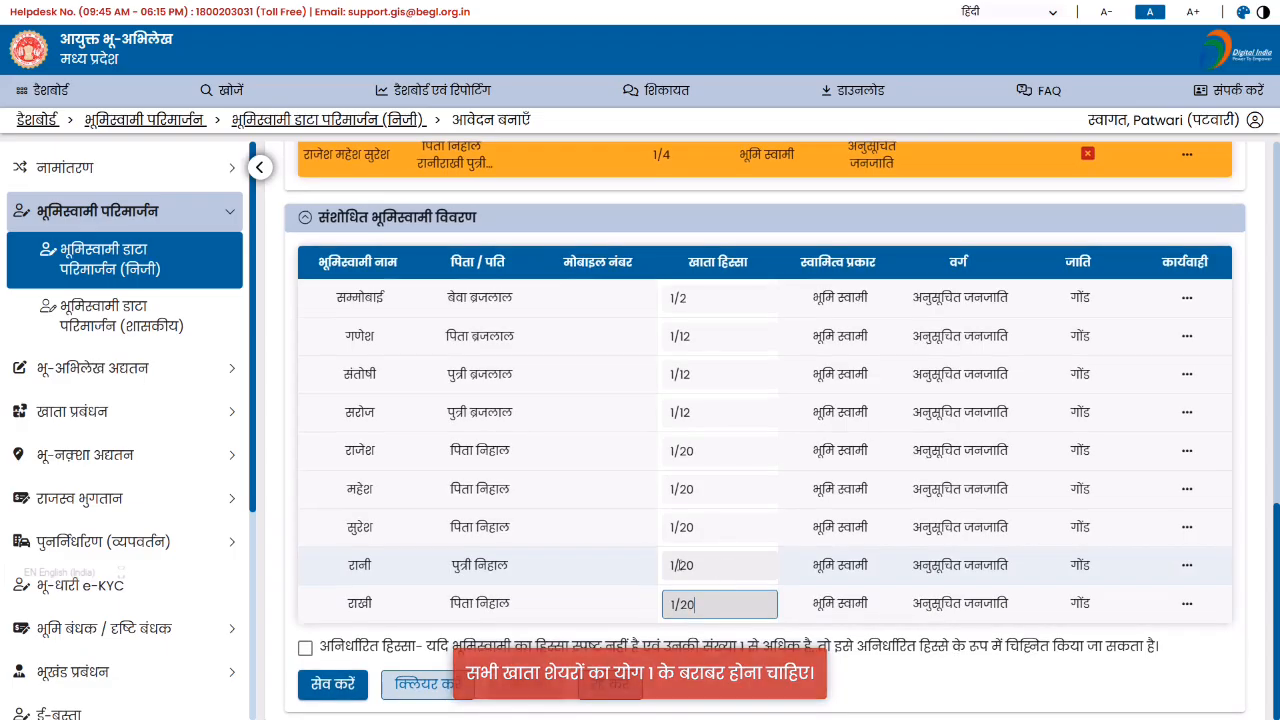
Save the corrected landowners' account shares and submit the application for further processing.
click(331, 688)
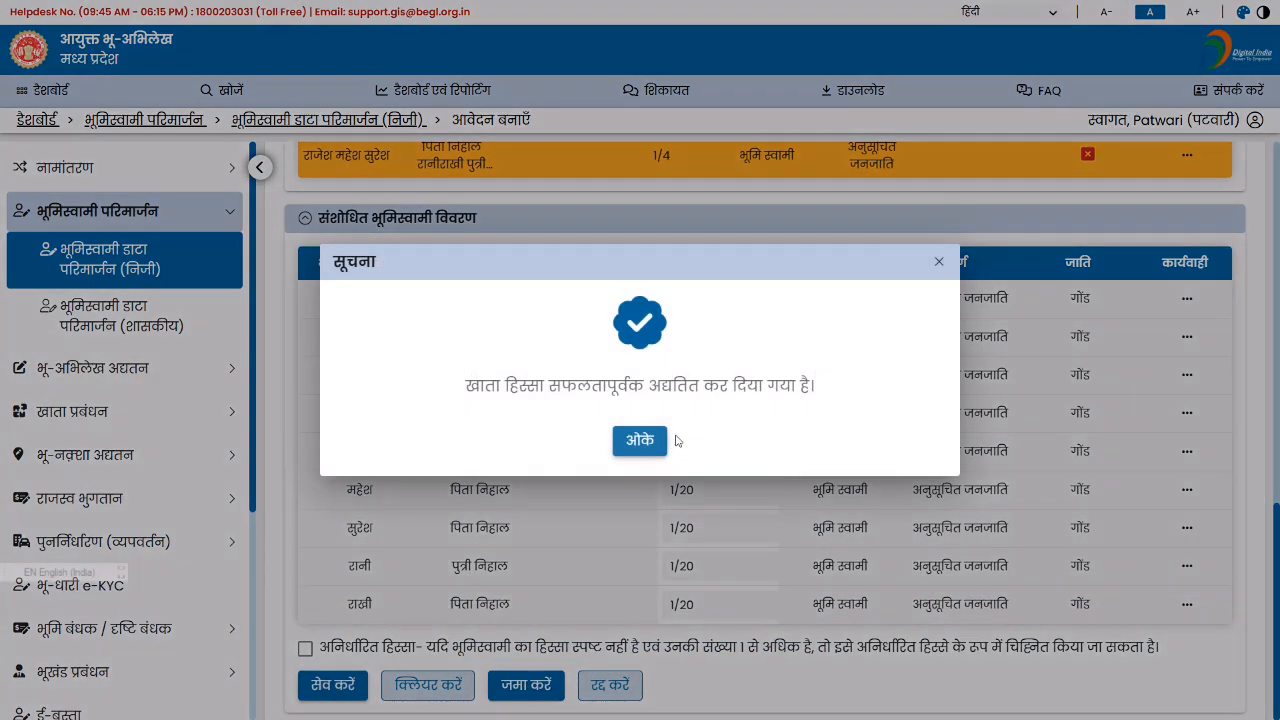
click(647, 440)
click(540, 692)
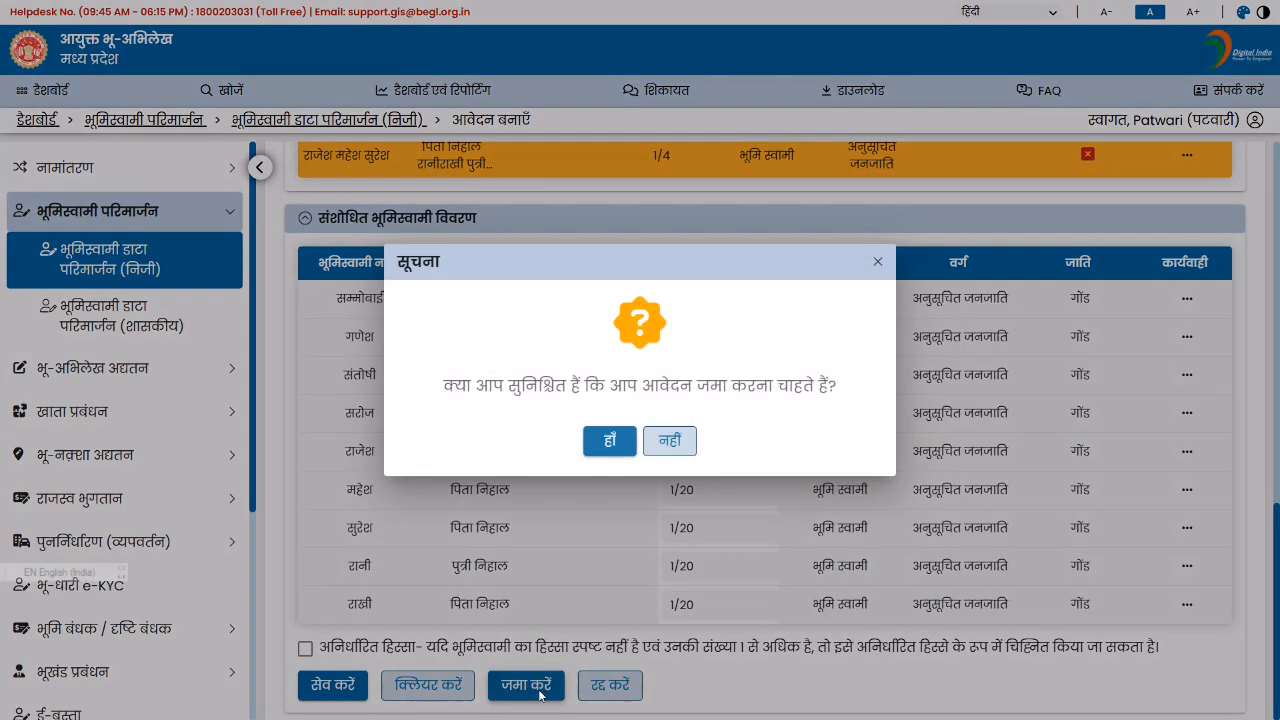
click(607, 442)
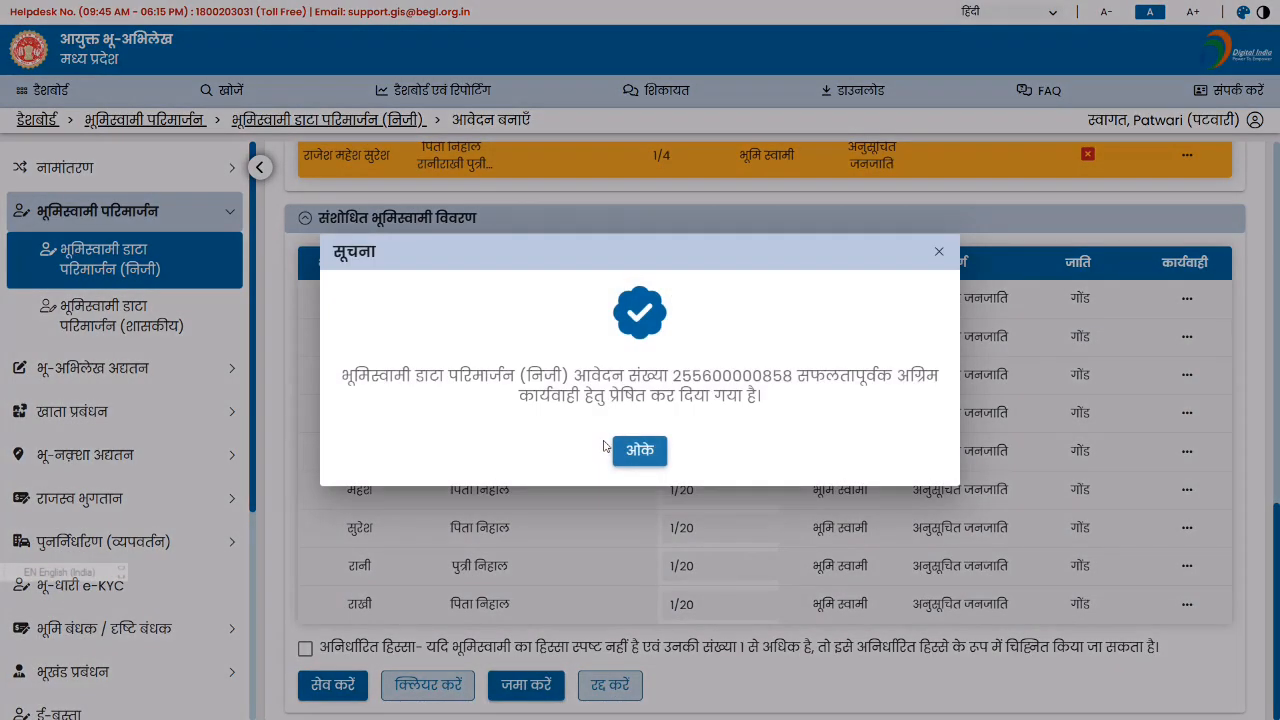
click(630, 449)
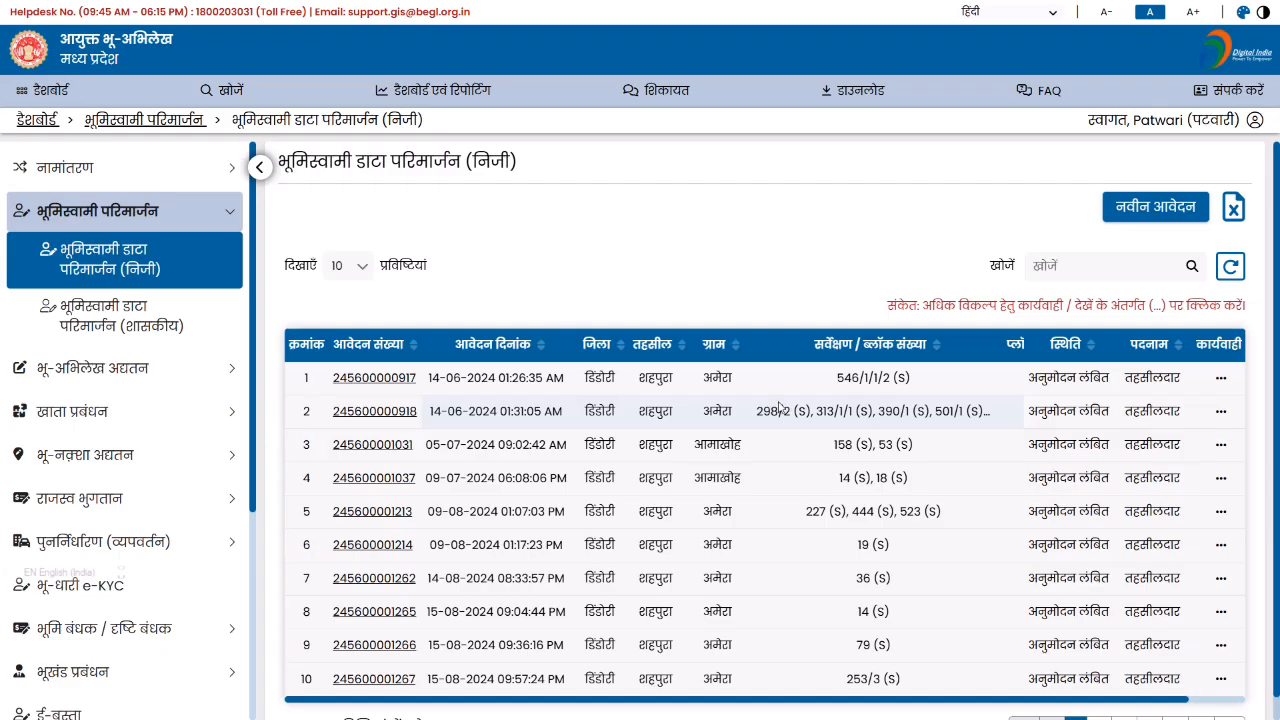
Start a new private landowner data cleansing application and choose Amakhoh as the village for the plot search.
click(1160, 208)
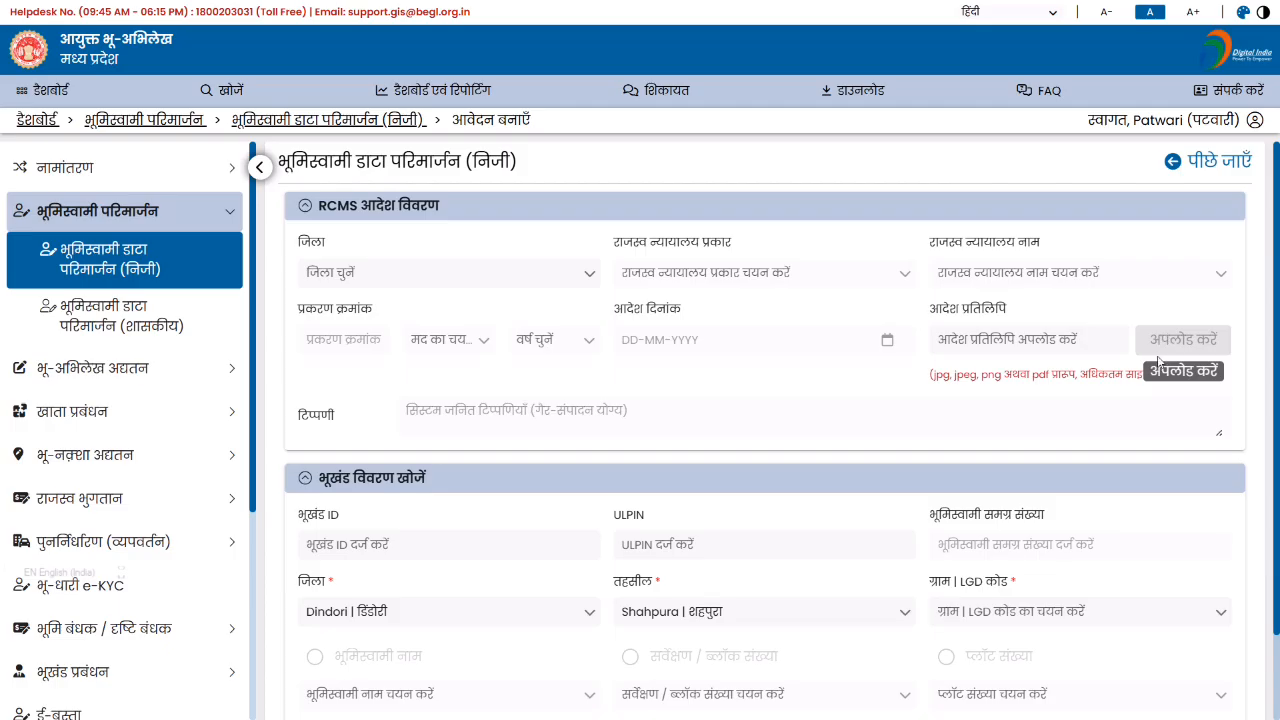
scroll(989, 474, down, 1)
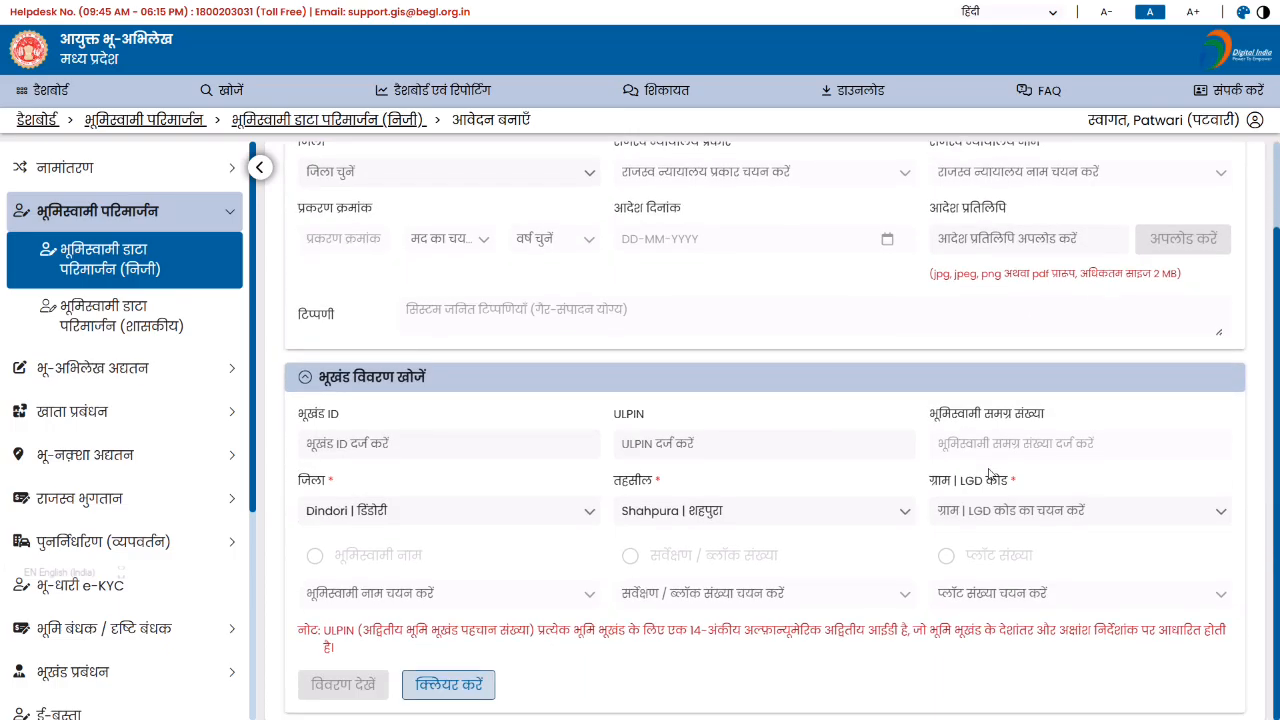
click(981, 510)
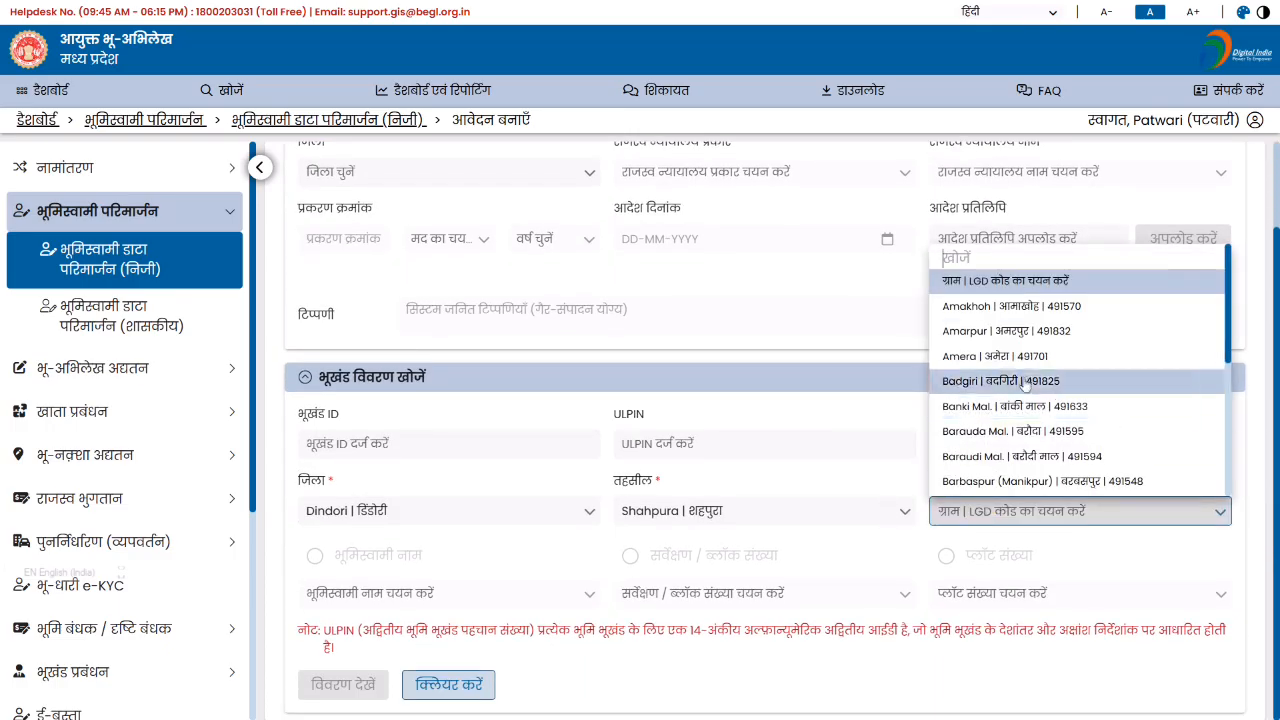
click(1018, 306)
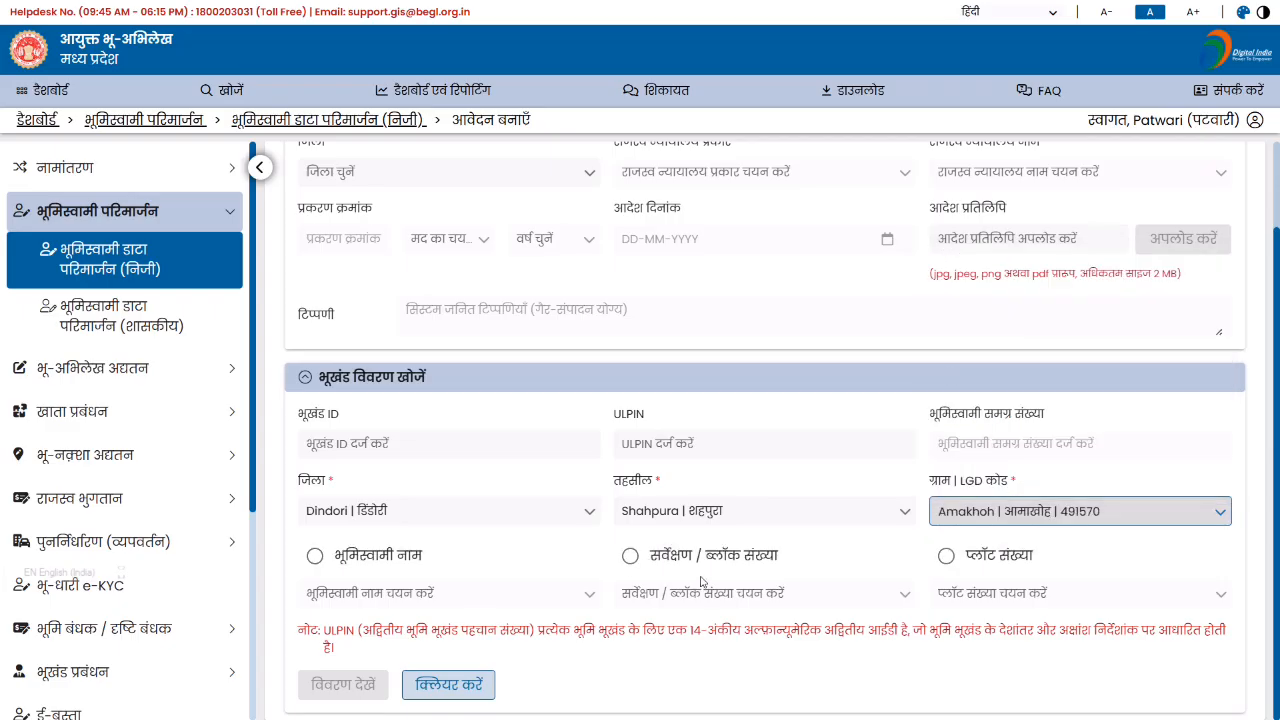
Search by survey number for 273 (S) and load its land and landowner details.
click(630, 556)
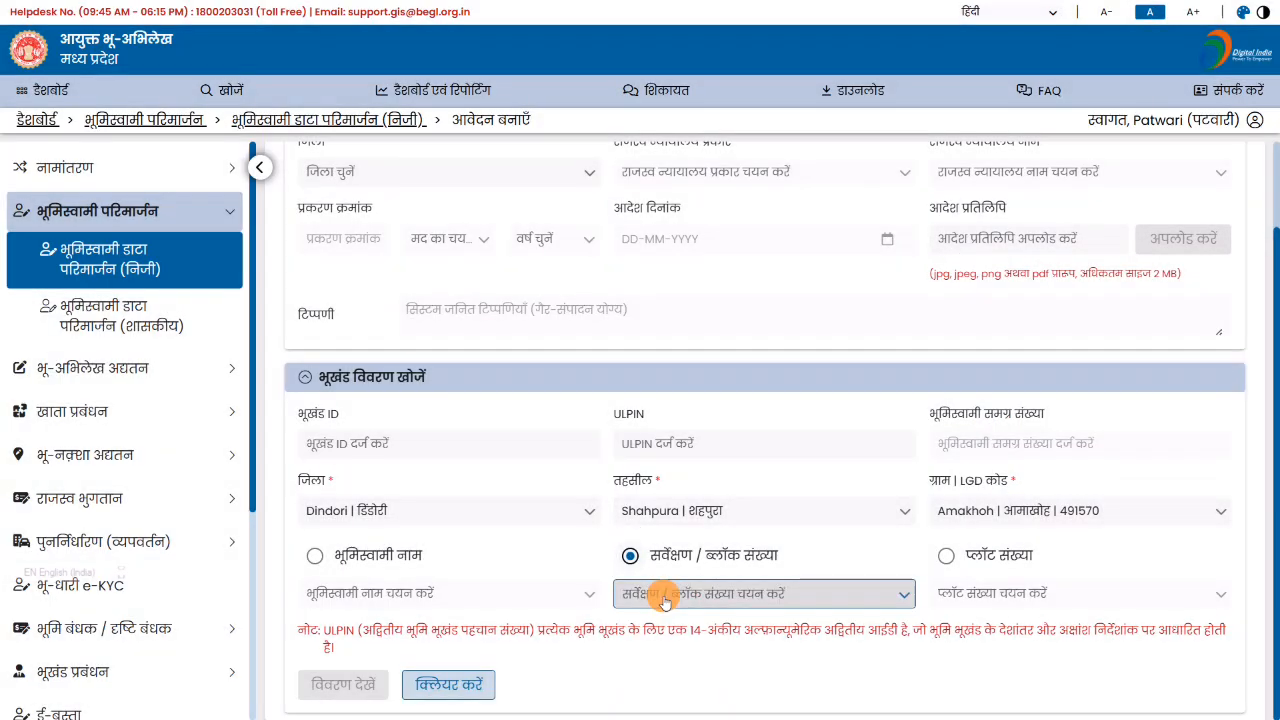
click(660, 593)
text(273)
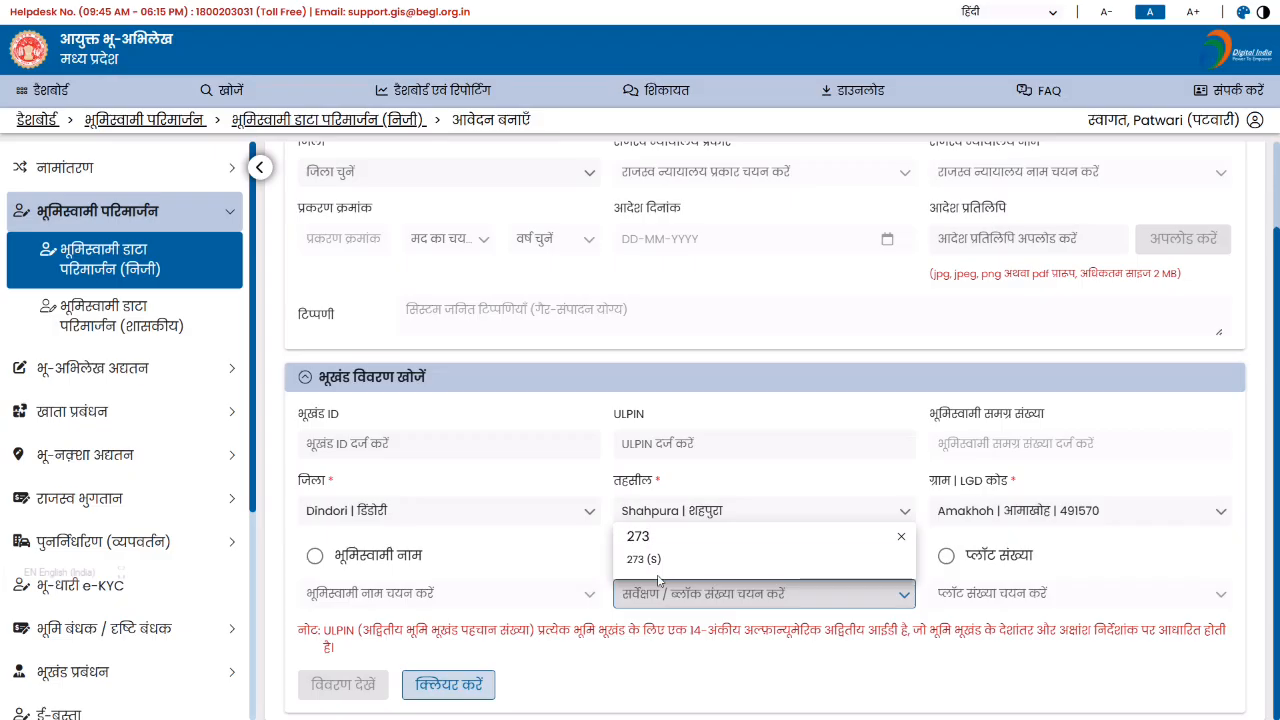
click(657, 570)
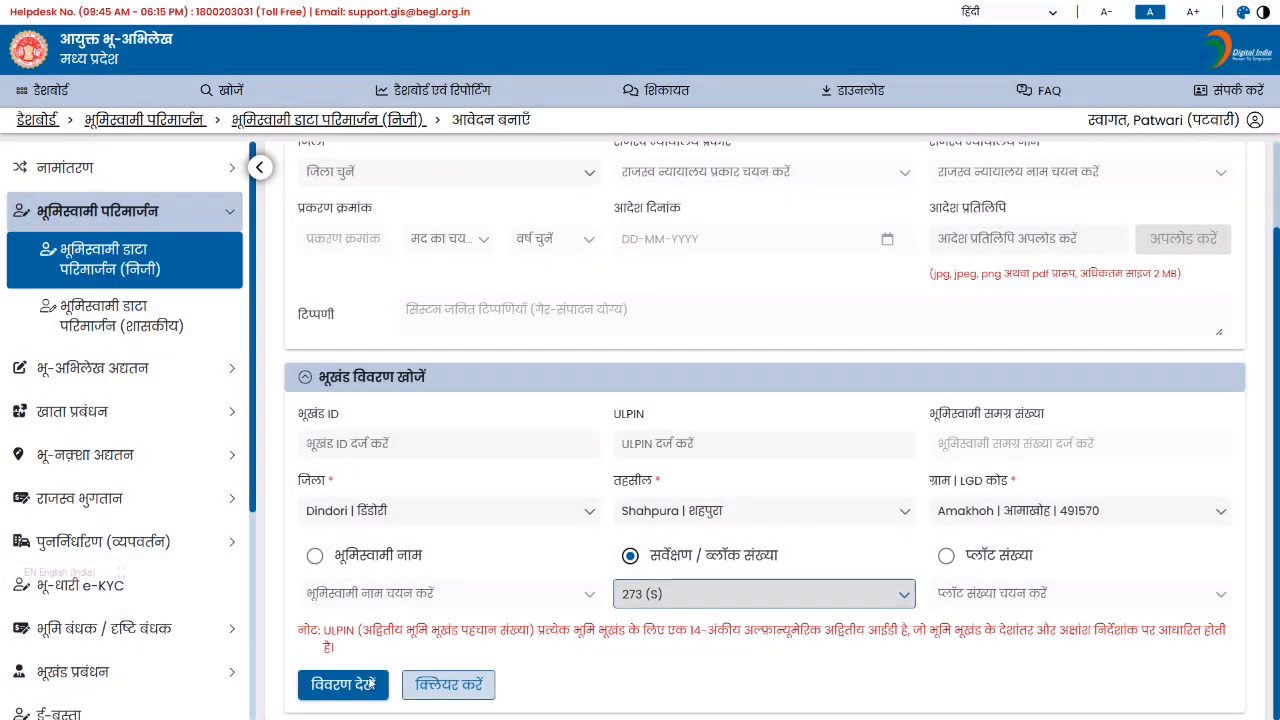
click(336, 682)
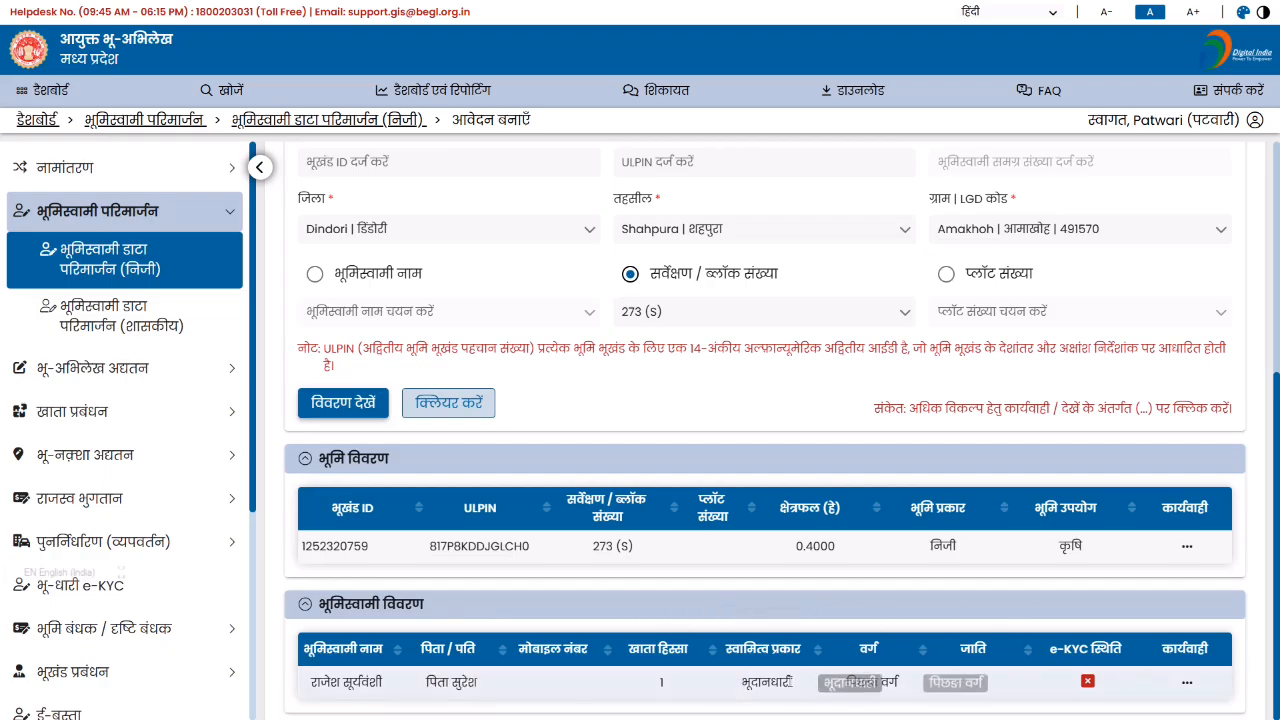
Add survey 273's landowner to the corrected list and try to save a second correction entry with the same details.
click(1188, 684)
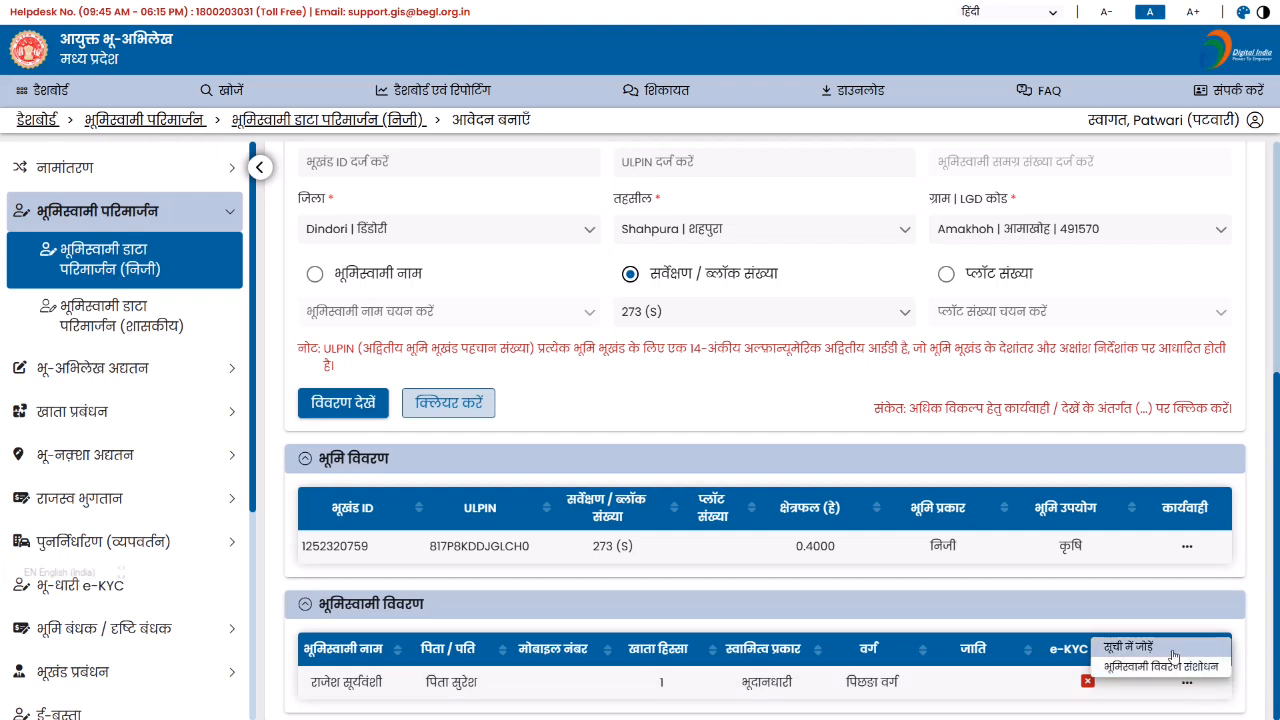
click(1175, 660)
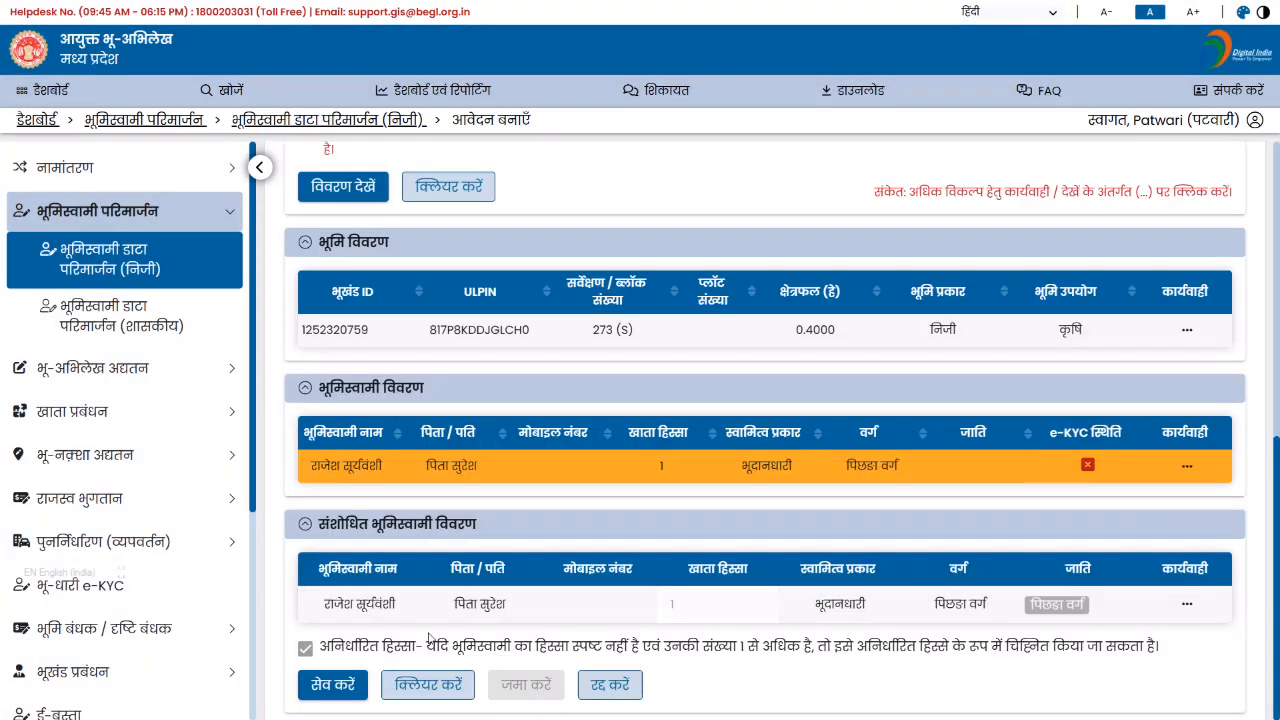
click(1188, 472)
click(1172, 502)
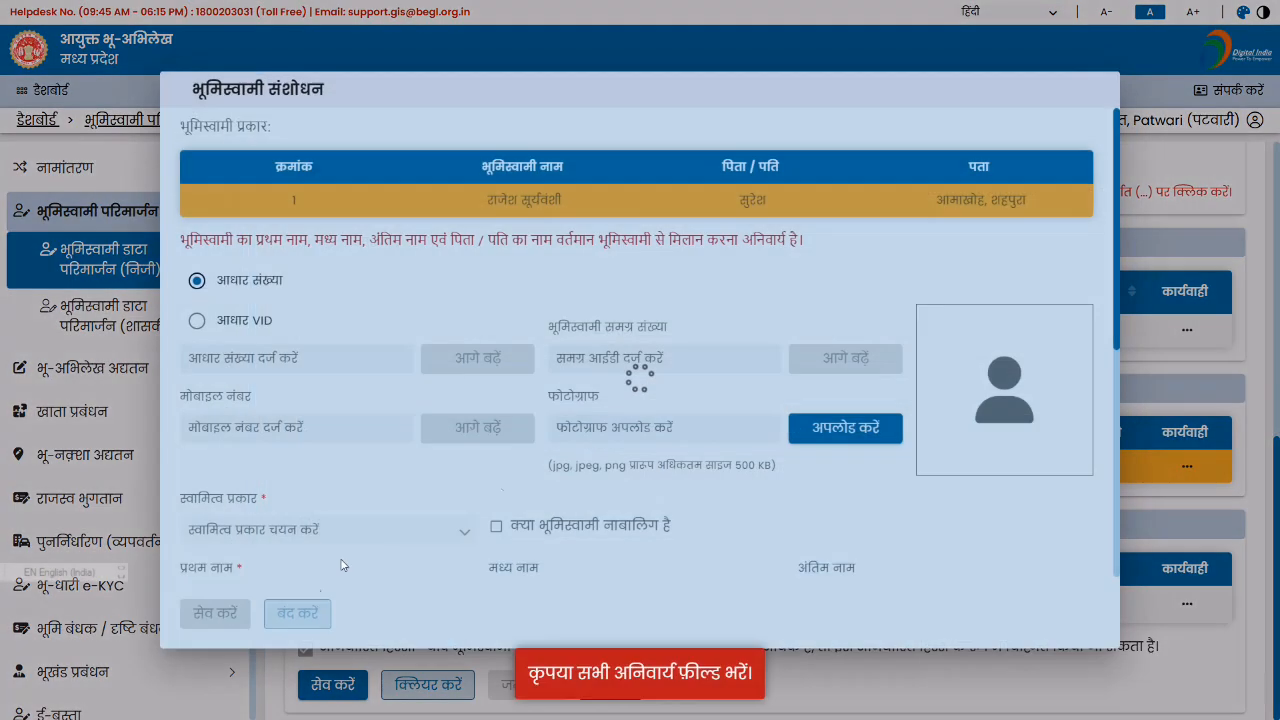
scroll(448, 549, down, 3)
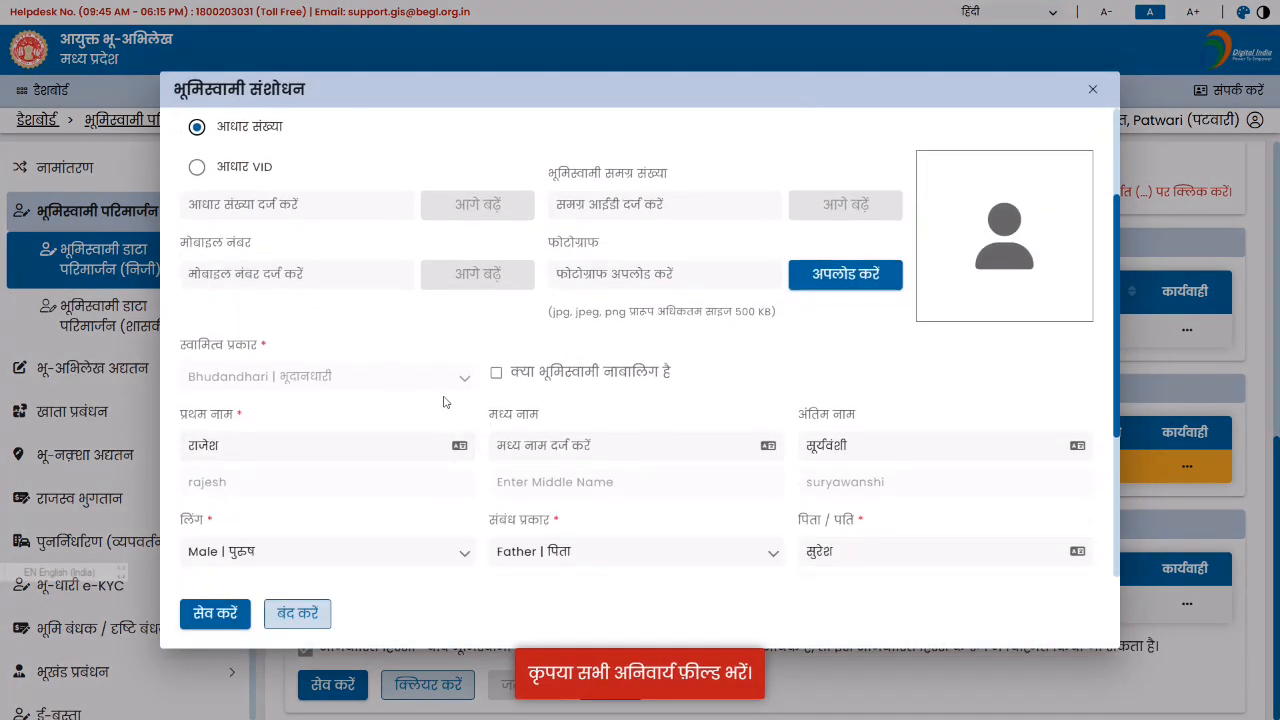
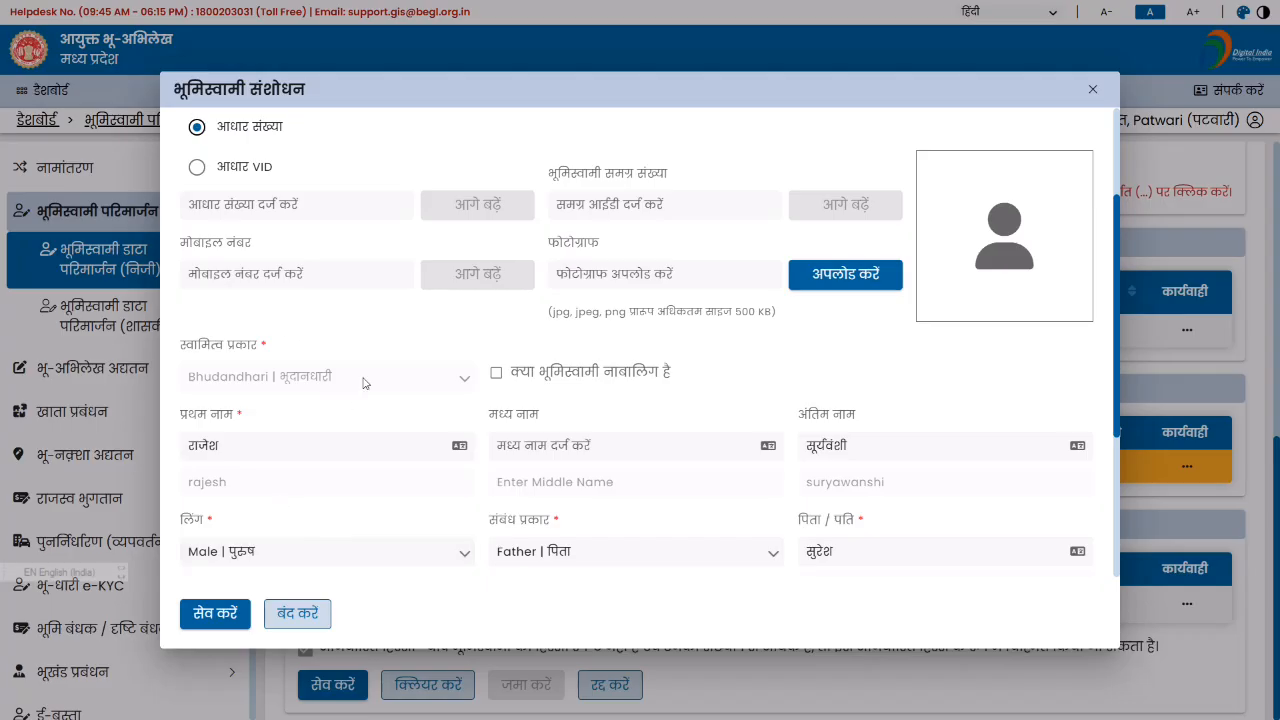
click(238, 614)
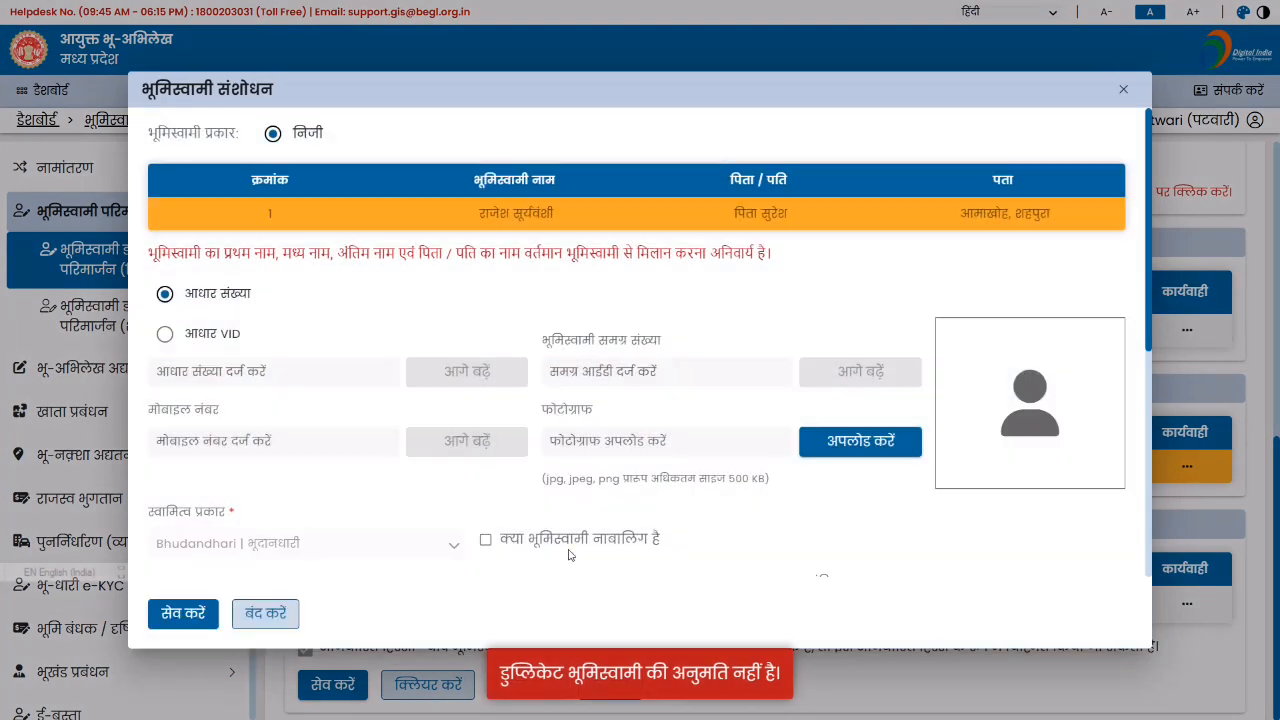
Close the landowner correction form and remove the landowner's entry from the corrected details.
scroll(352, 535, down, 3)
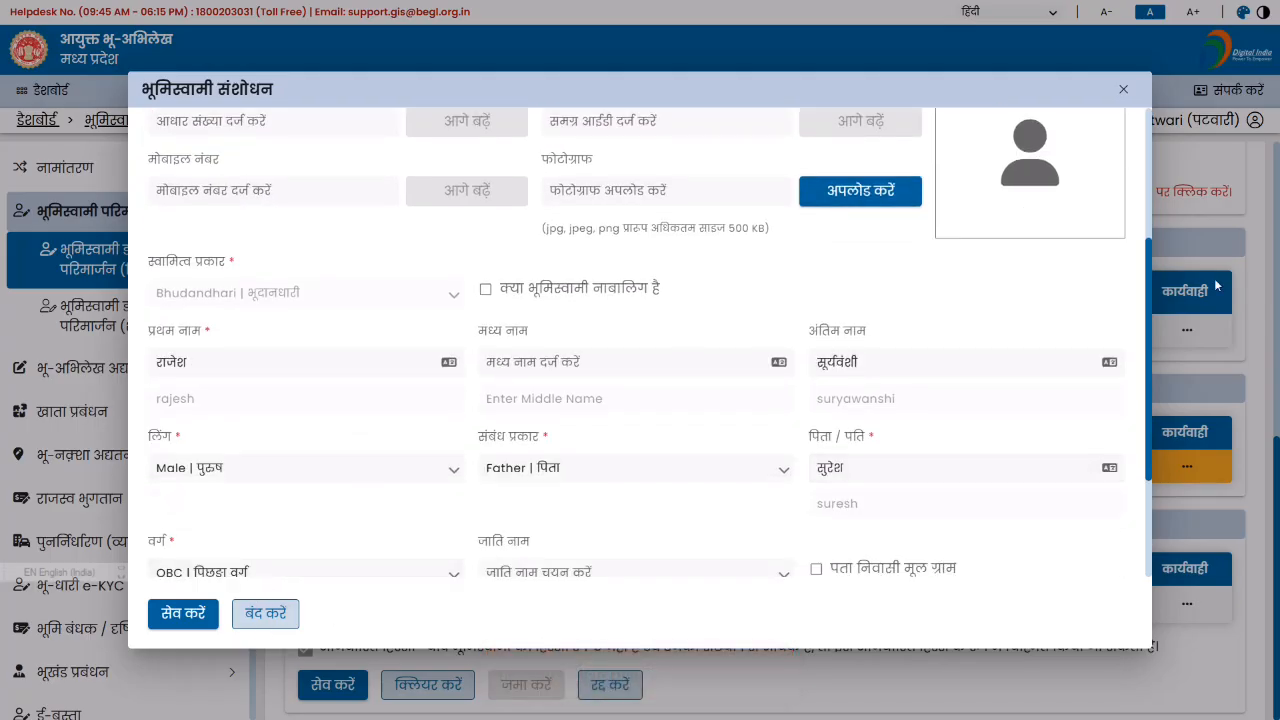
click(1122, 90)
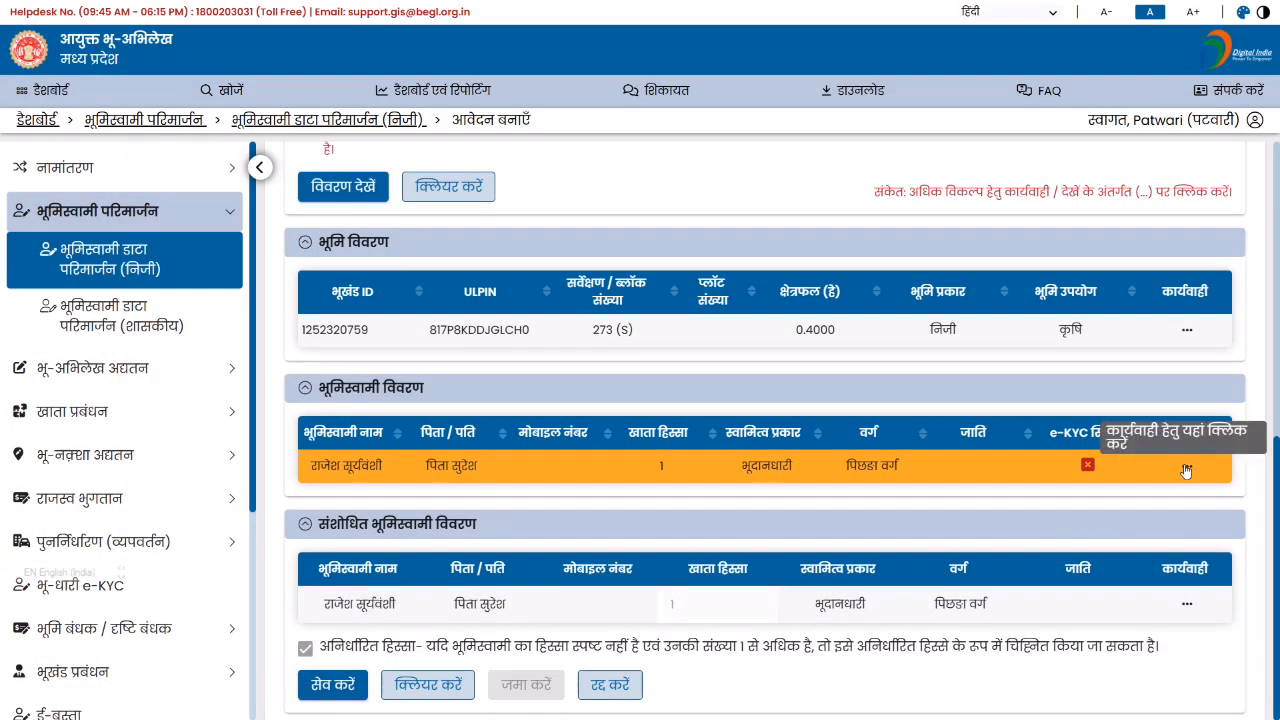
click(1187, 603)
click(1198, 648)
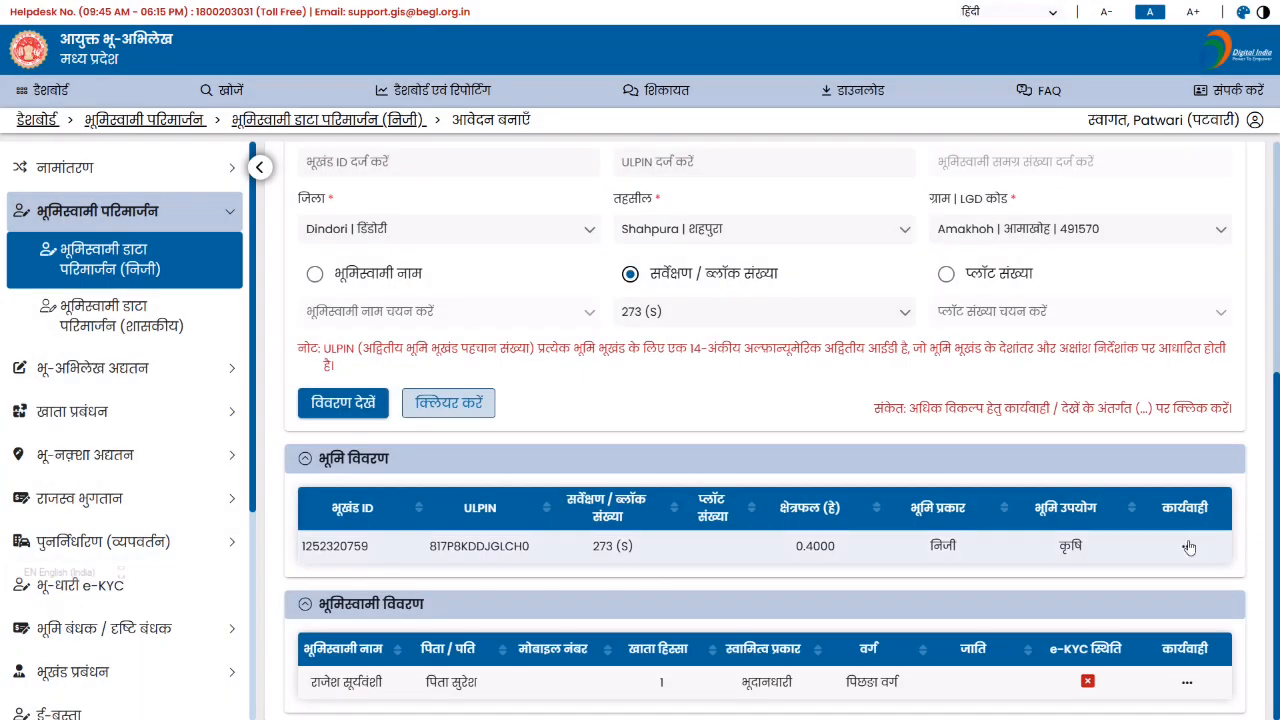
Add the landowner to the corrected details by saving the correction form unchanged, and save the account share.
click(1188, 680)
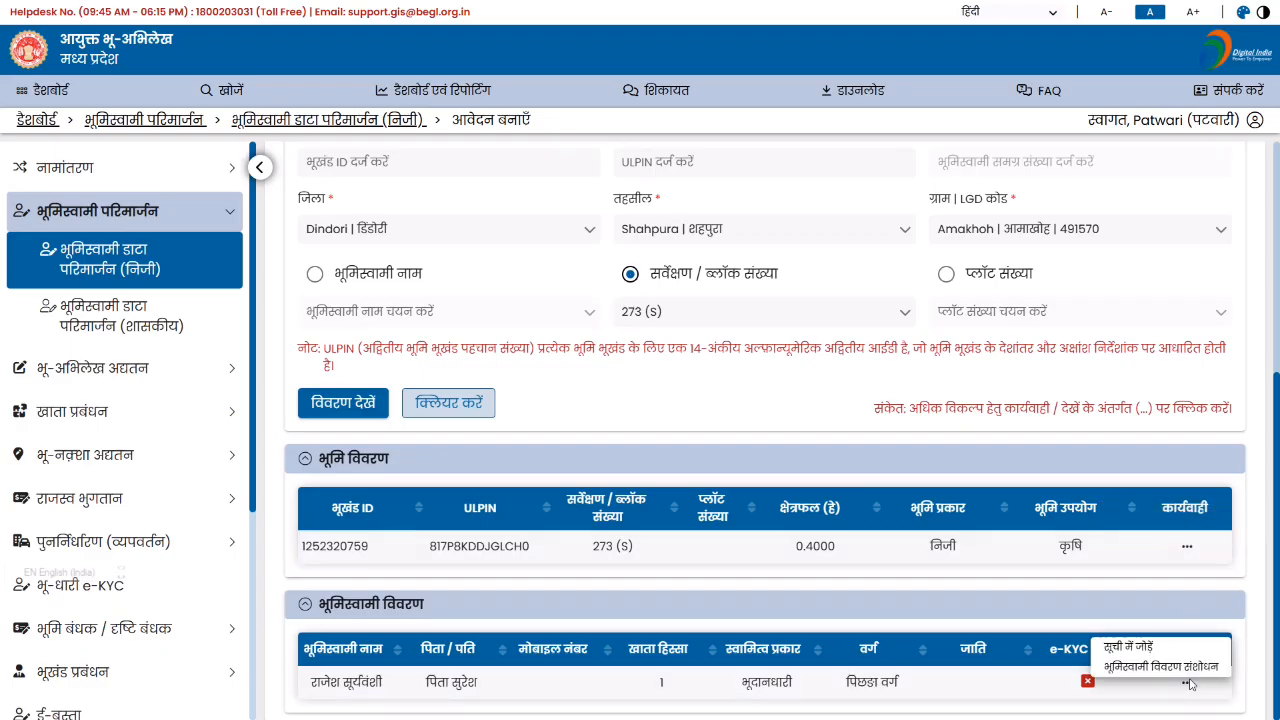
click(1160, 667)
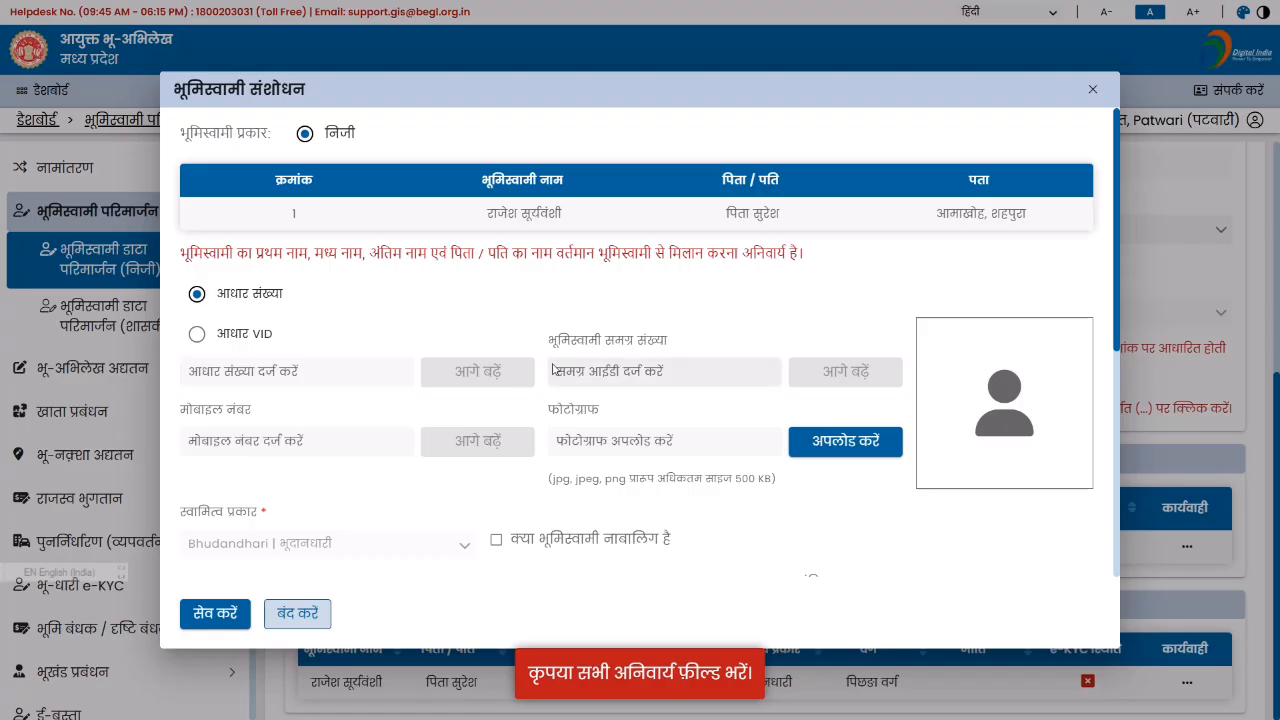
scroll(650, 520, down, 5)
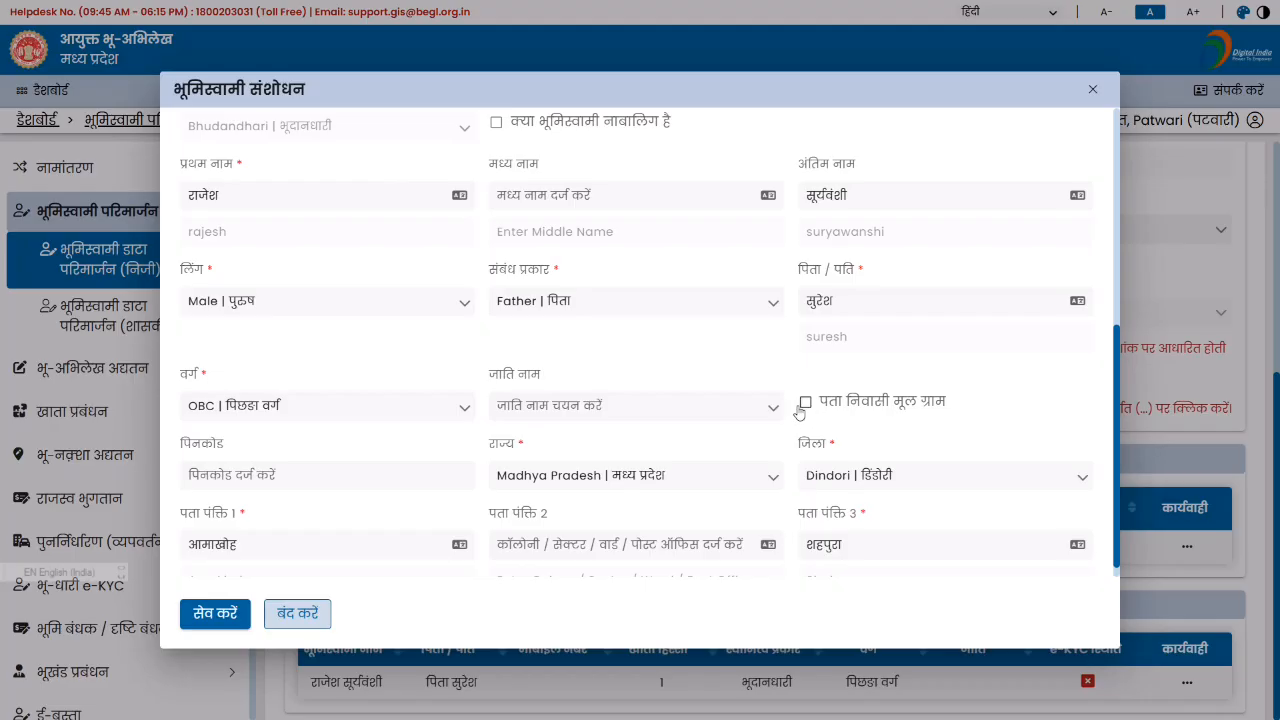
click(234, 625)
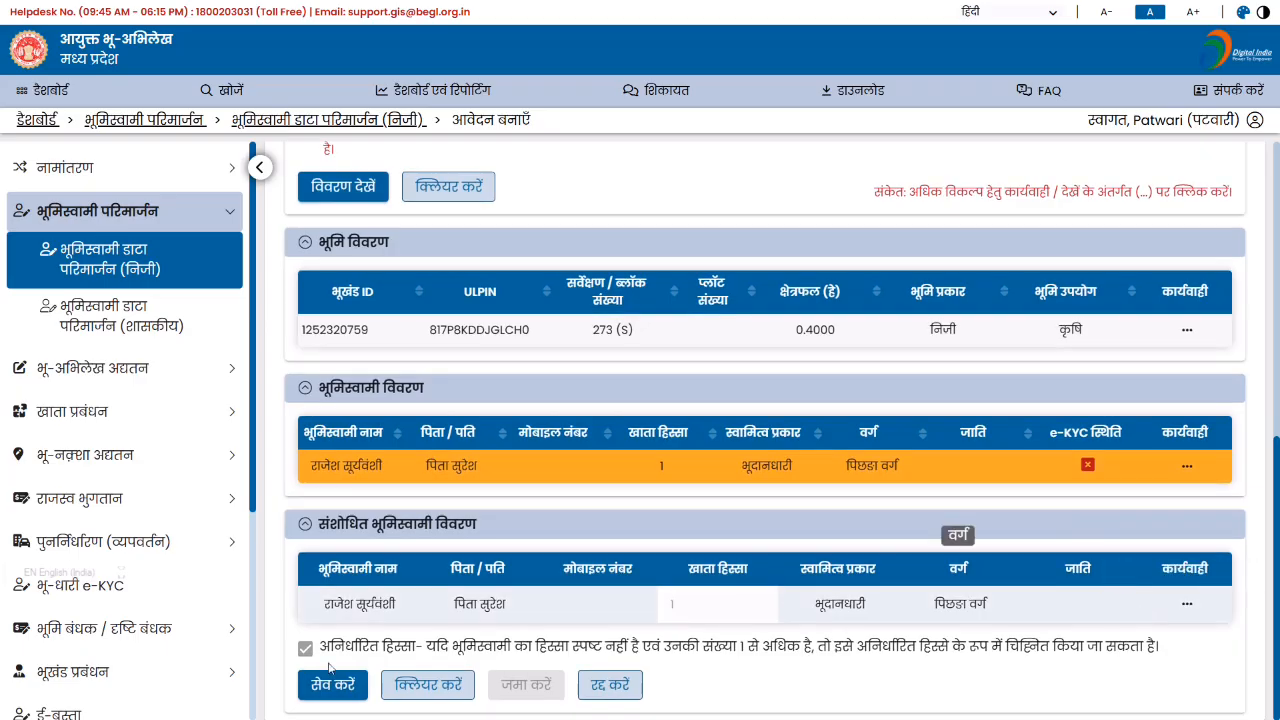
click(315, 683)
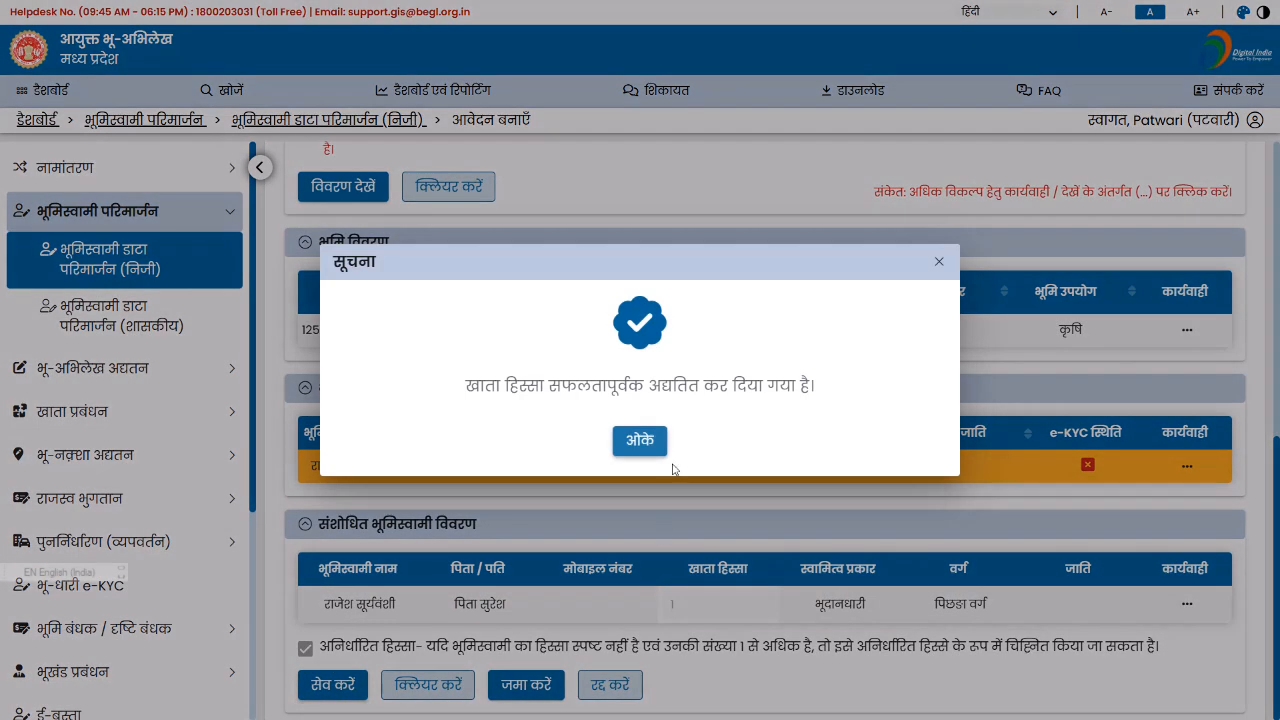
click(635, 439)
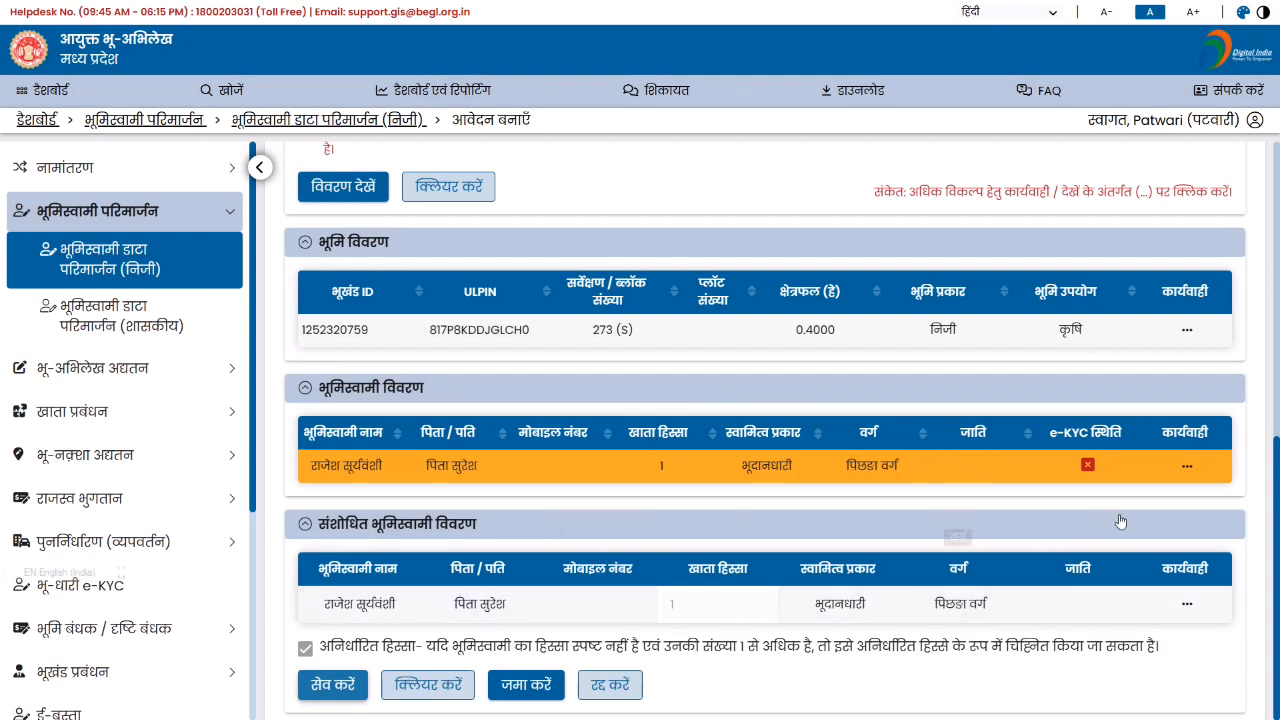
Try to save another correction entry for the original landowner with a different first name in Hindi.
click(1188, 469)
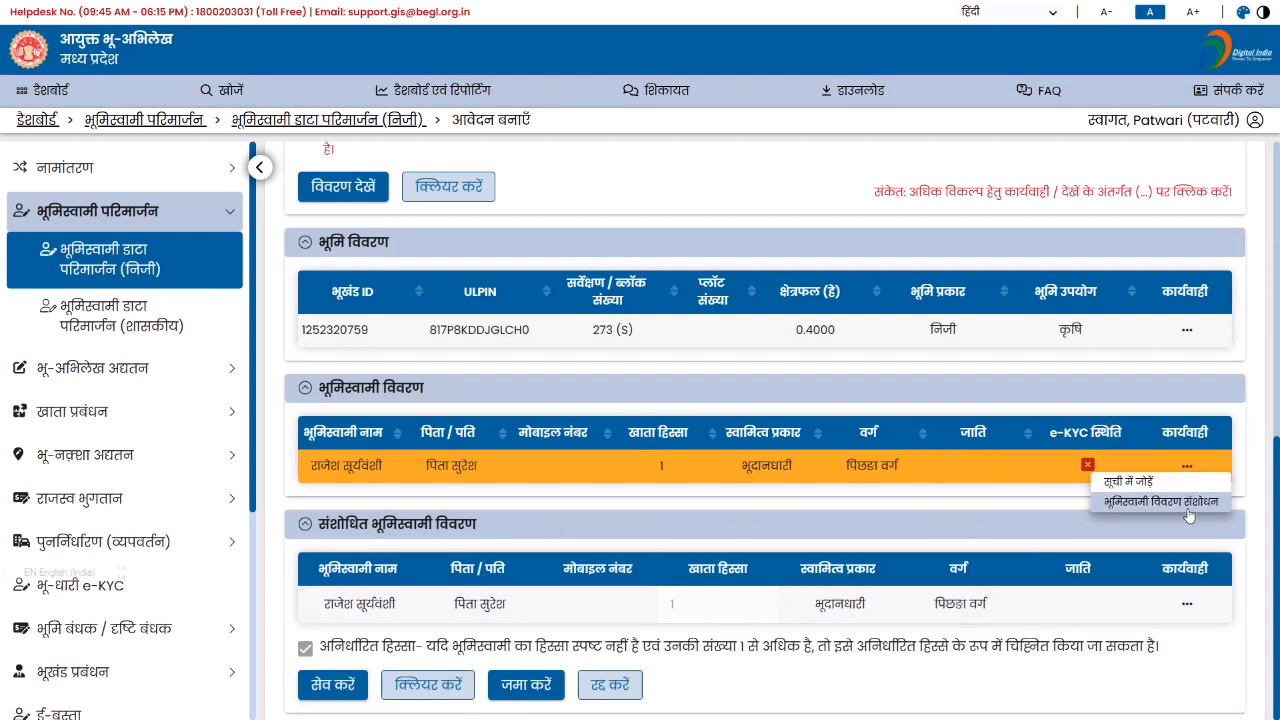
click(1170, 502)
scroll(309, 466, down, 4)
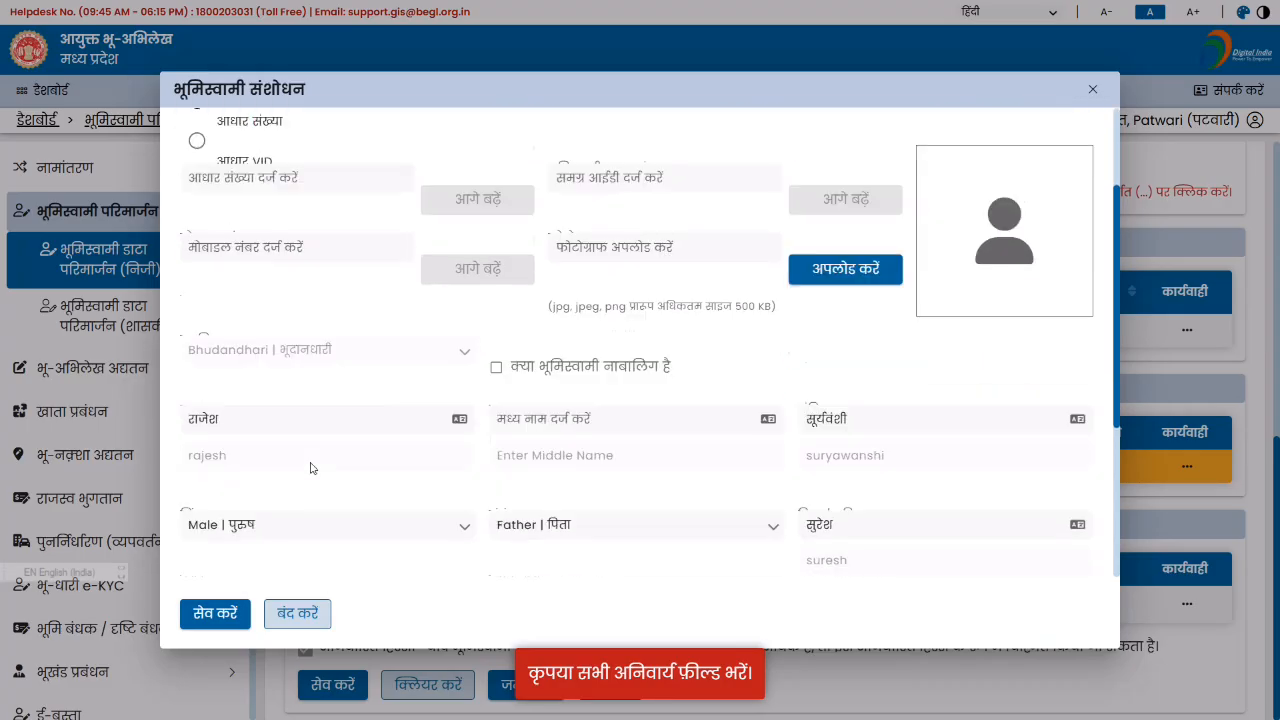
drag(292, 366, 168, 369)
key(BackSpace)
text(amesh)
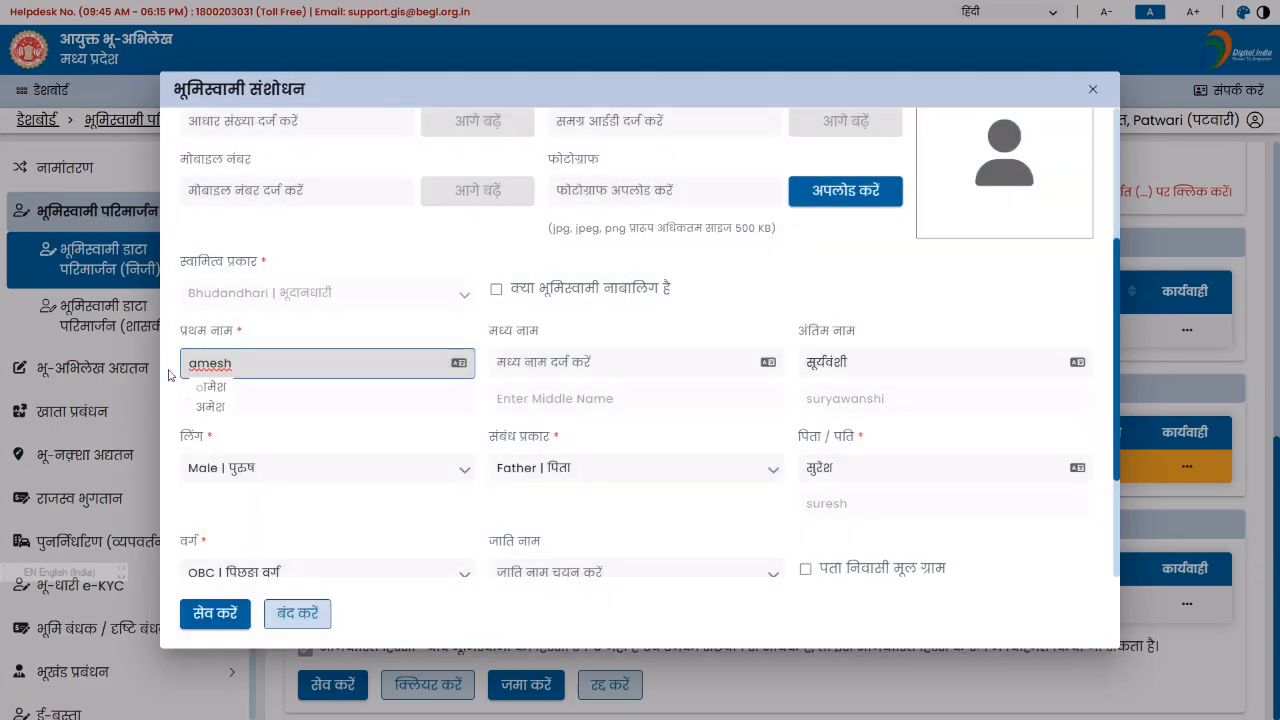
click(218, 407)
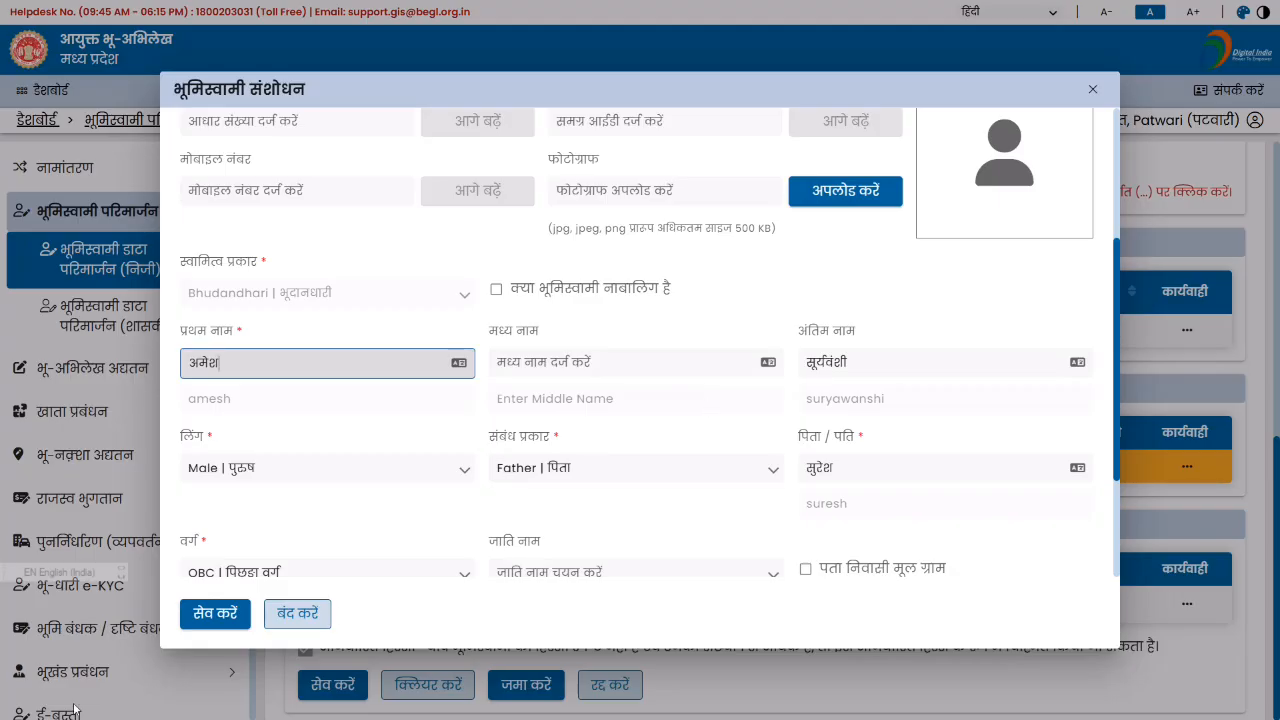
click(215, 613)
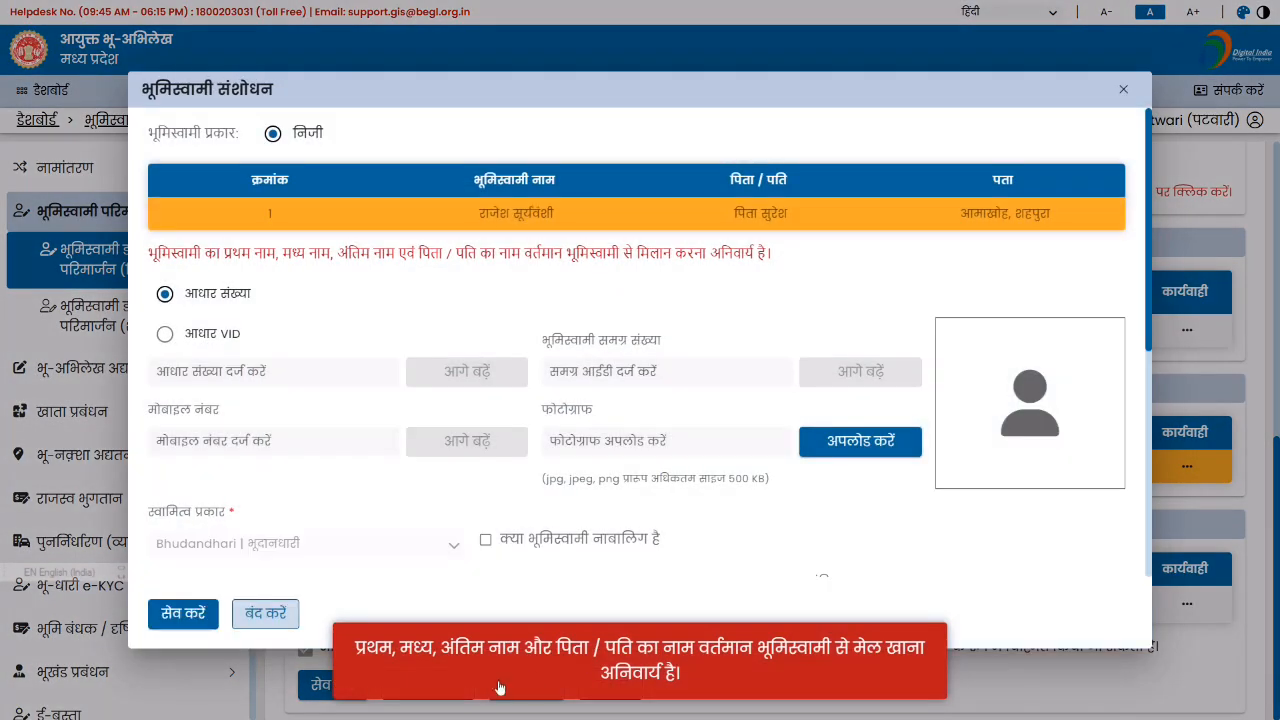
Close the correction form and submit the application for Amakhoh's survey 273, confirming the submission.
click(1120, 91)
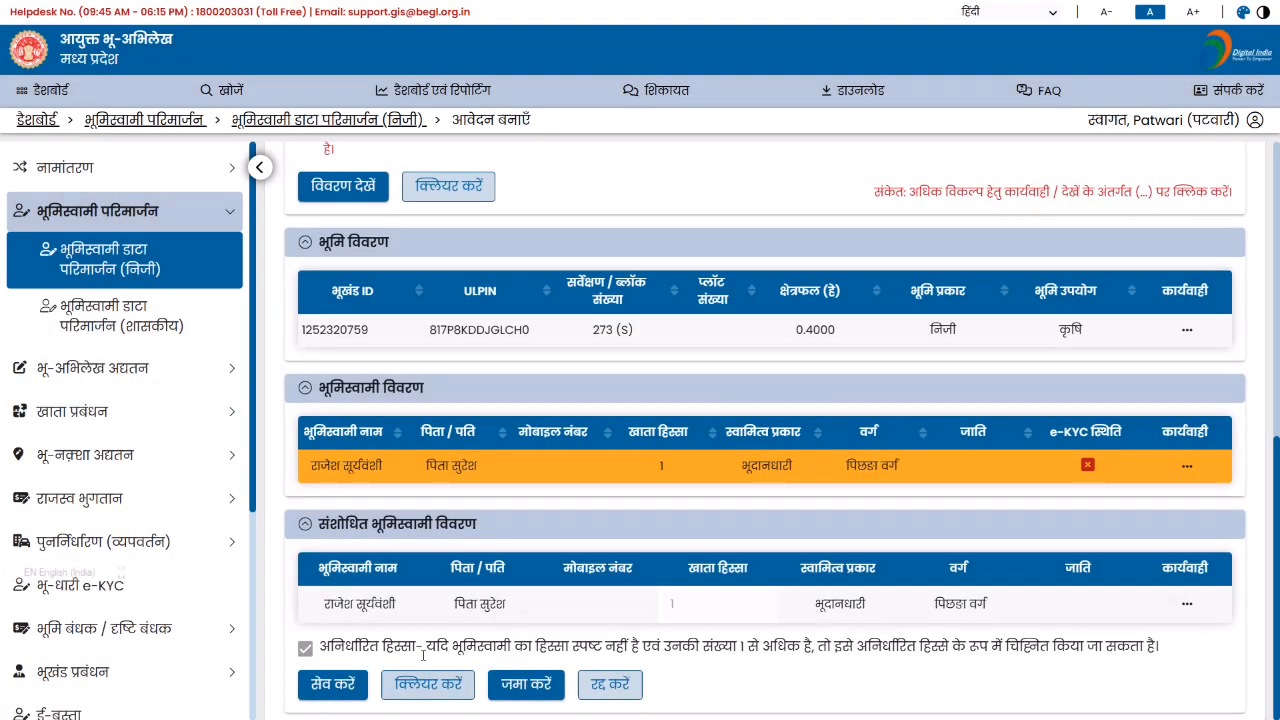
click(505, 692)
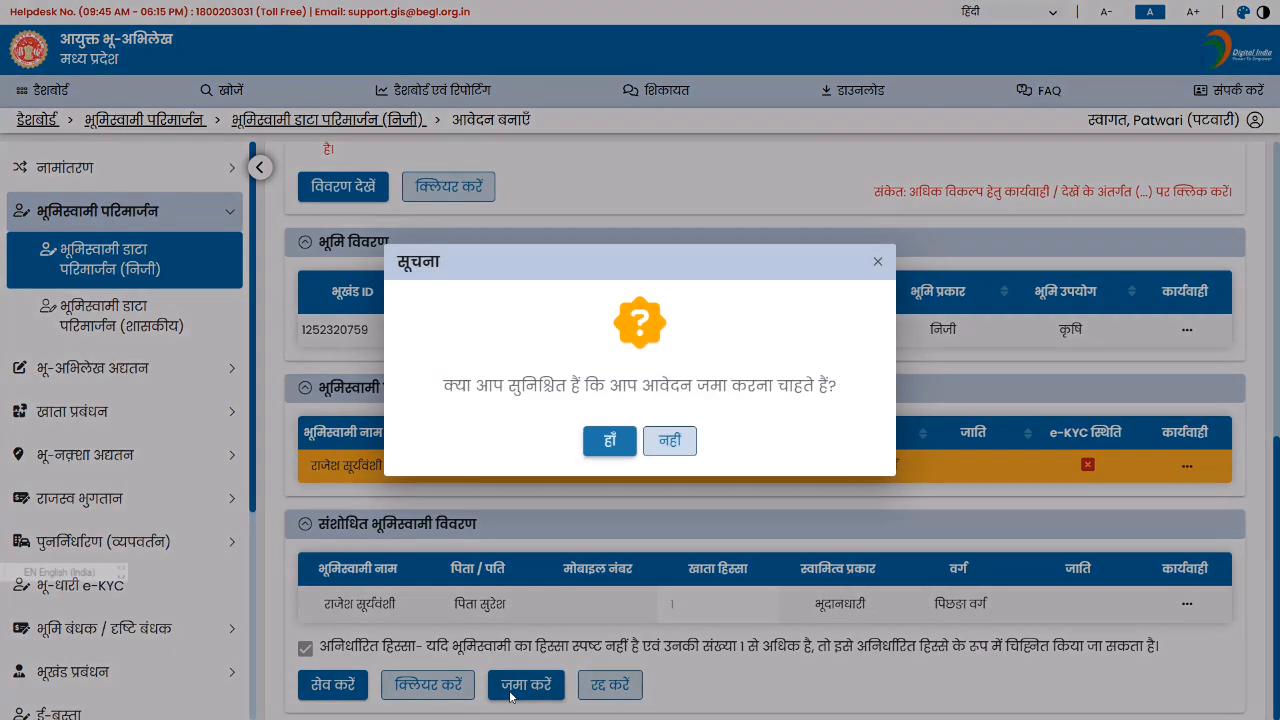
click(602, 443)
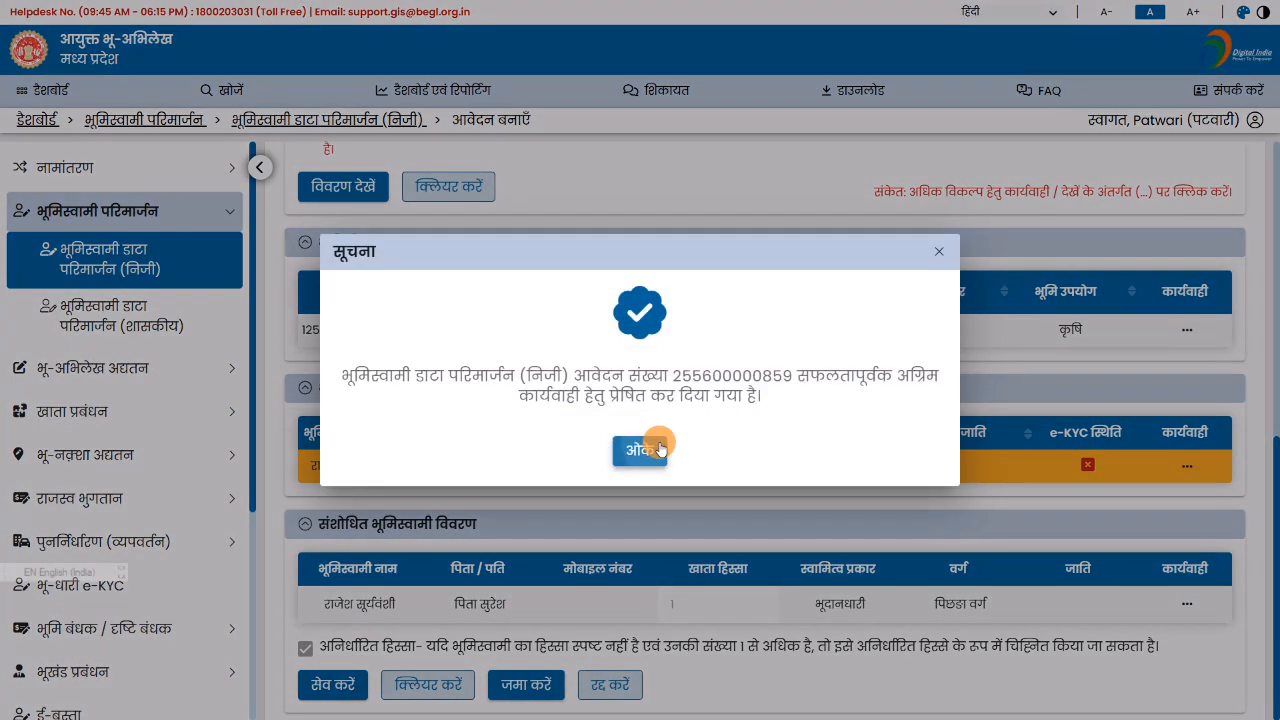
click(645, 450)
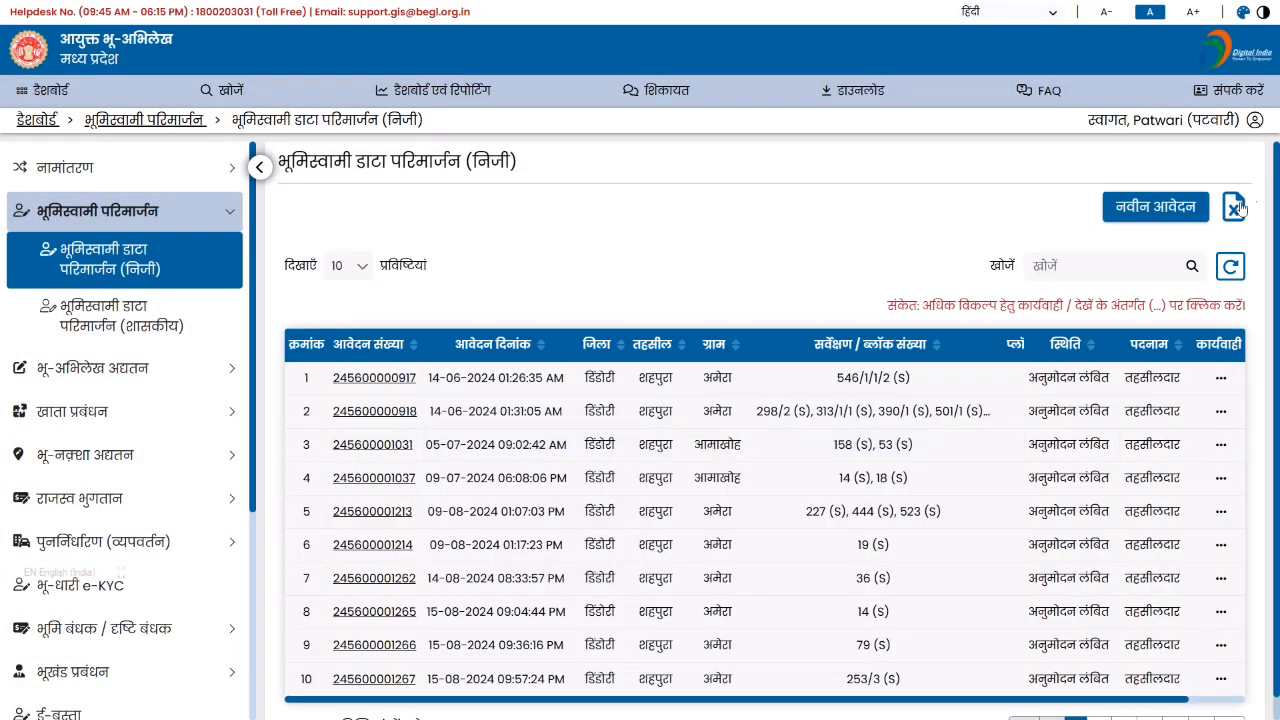
Create a new private landowner data cleansing application and load the details of survey 93/2 (S) in Amakhoh village.
click(1203, 213)
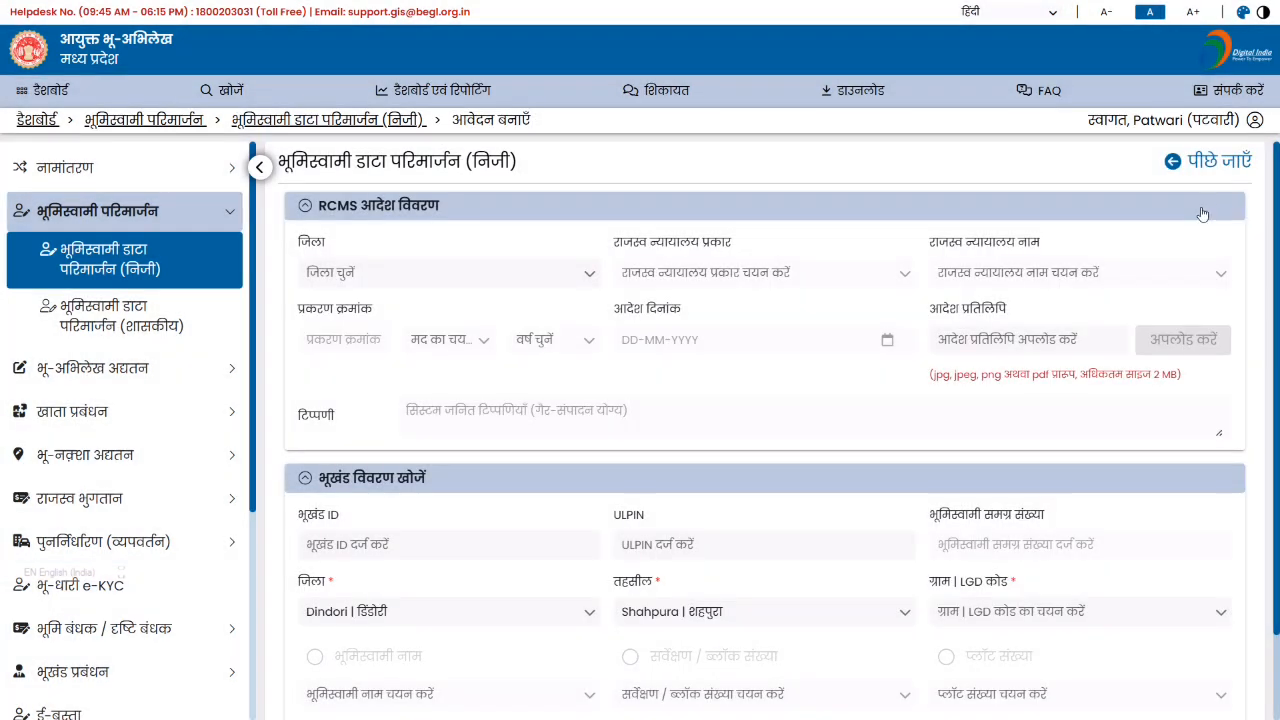
scroll(790, 565, down, 1)
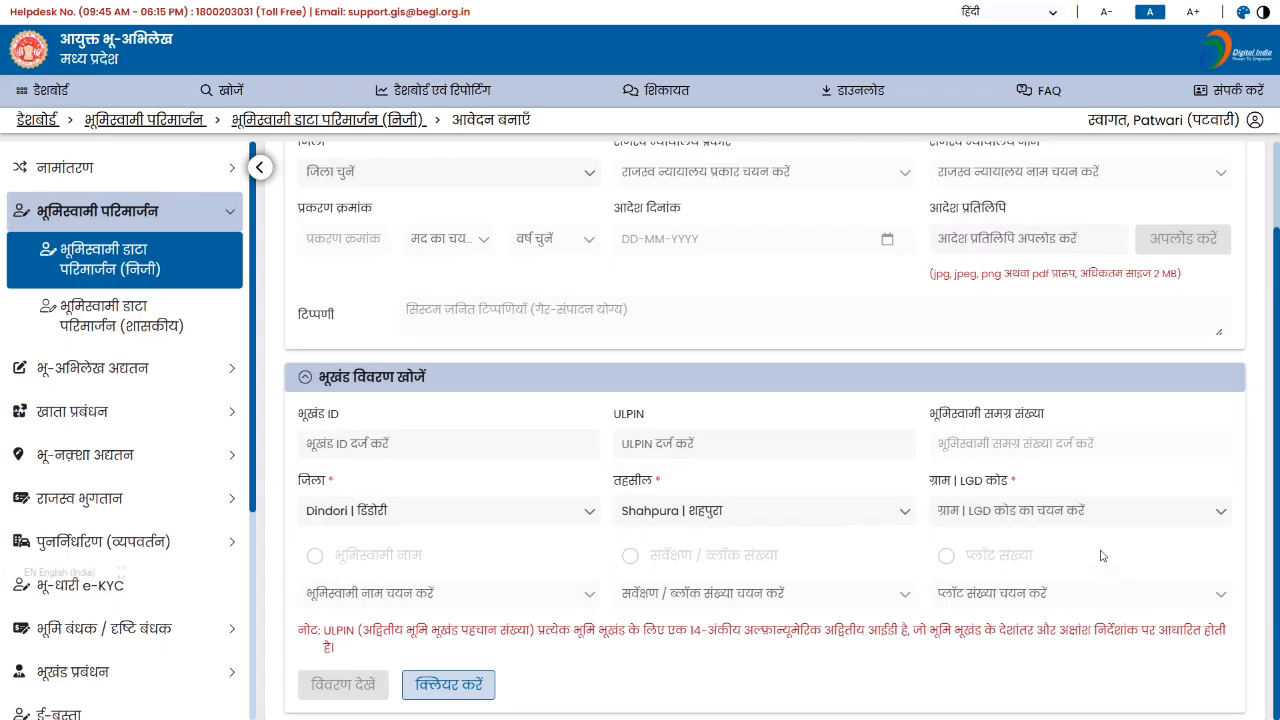
click(1086, 511)
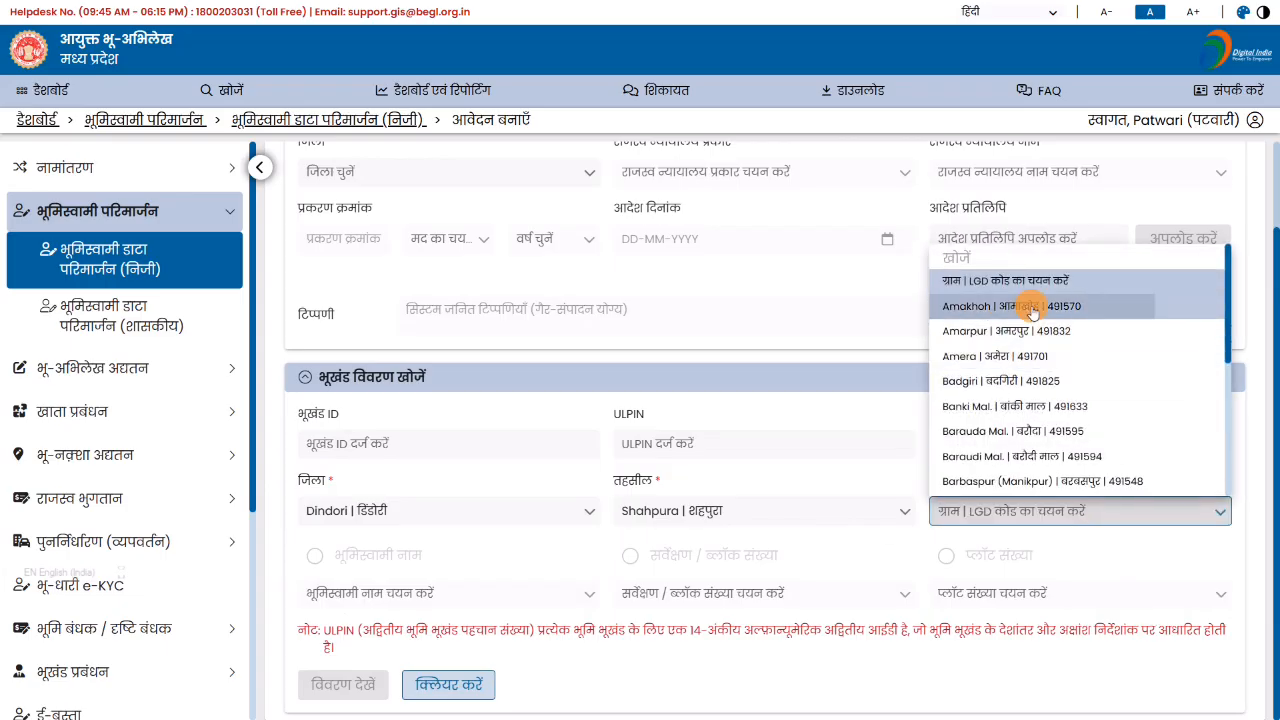
click(1032, 313)
click(631, 556)
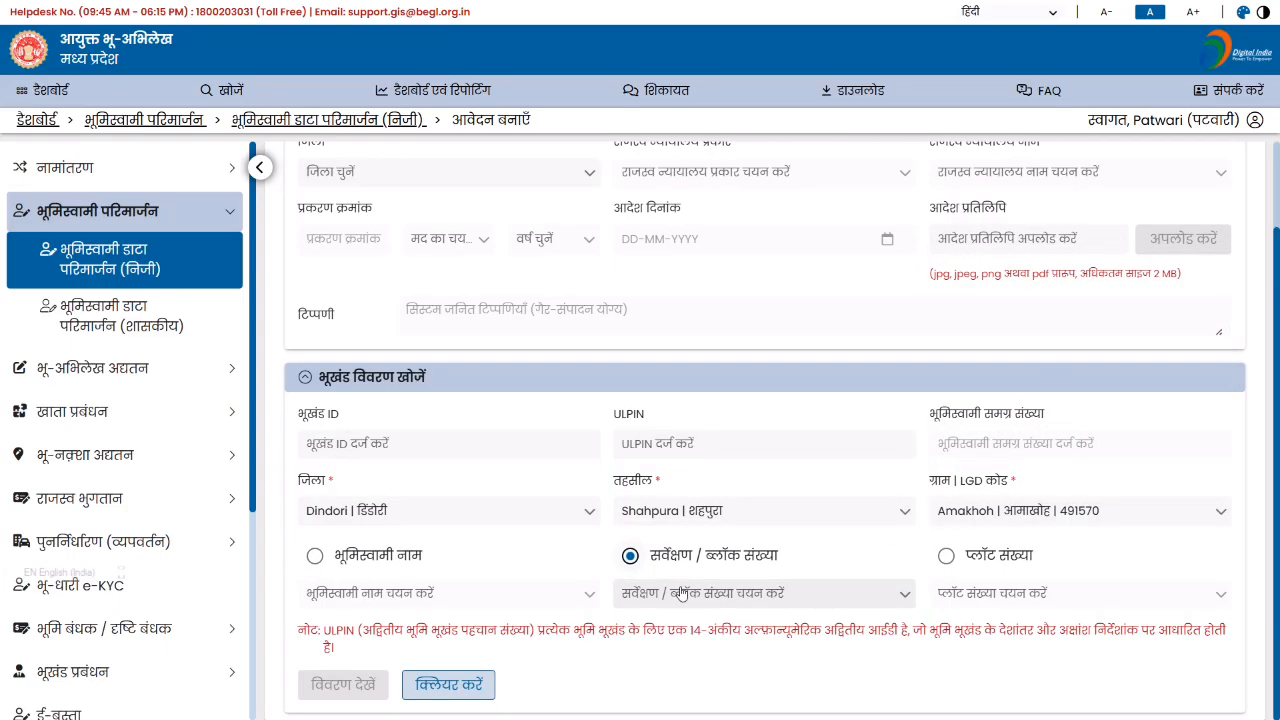
click(681, 594)
text(93/2)
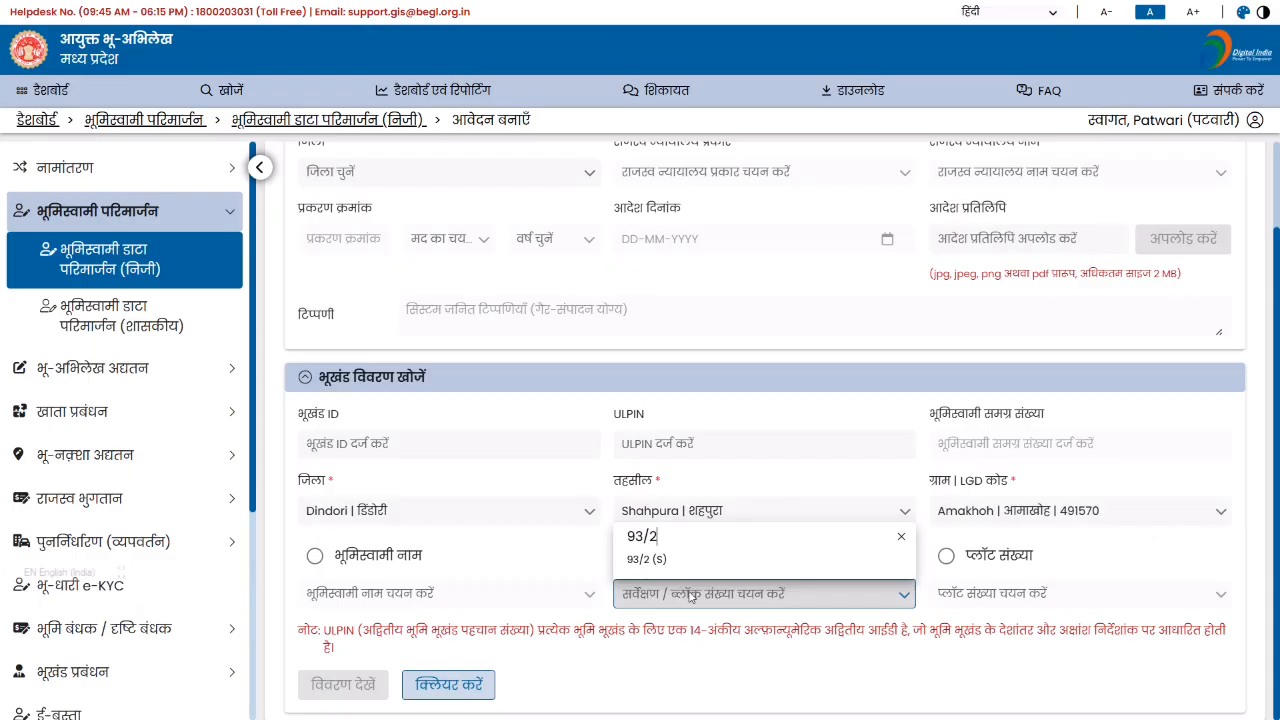
click(648, 559)
click(364, 685)
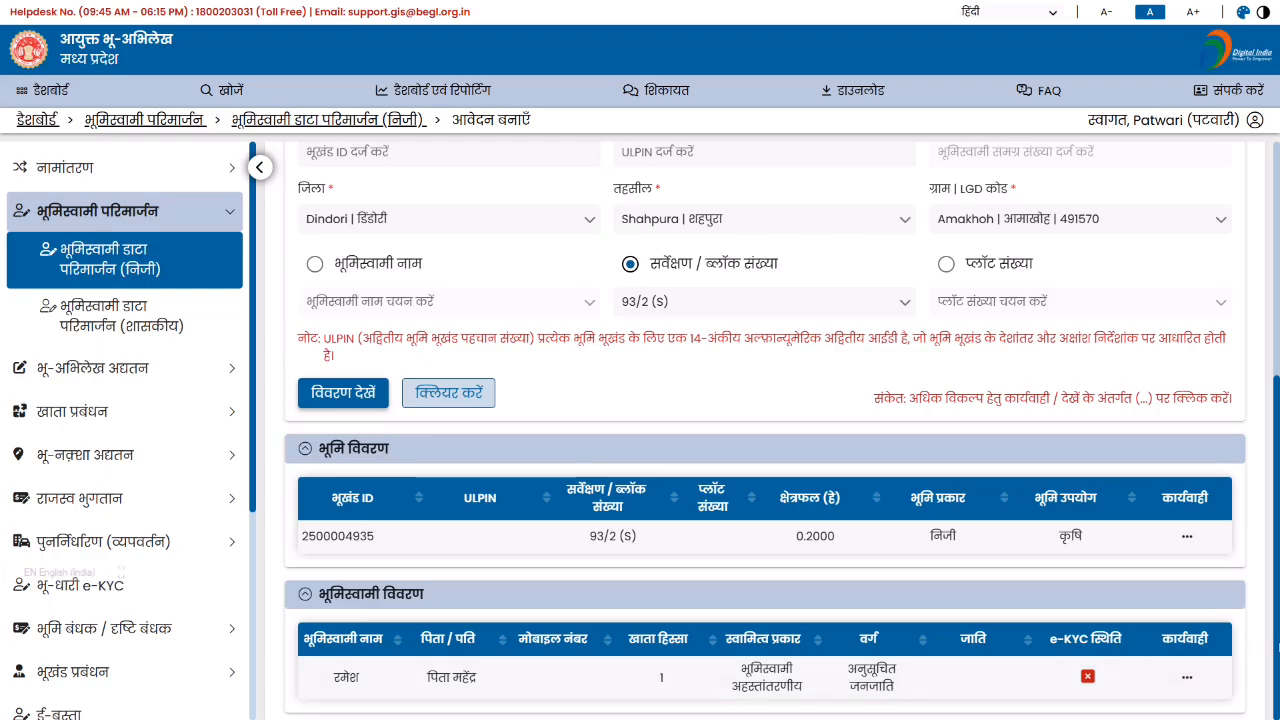
Add survey 93/2's landowner to the corrected landowner details through the correction option and save the account share.
click(1187, 678)
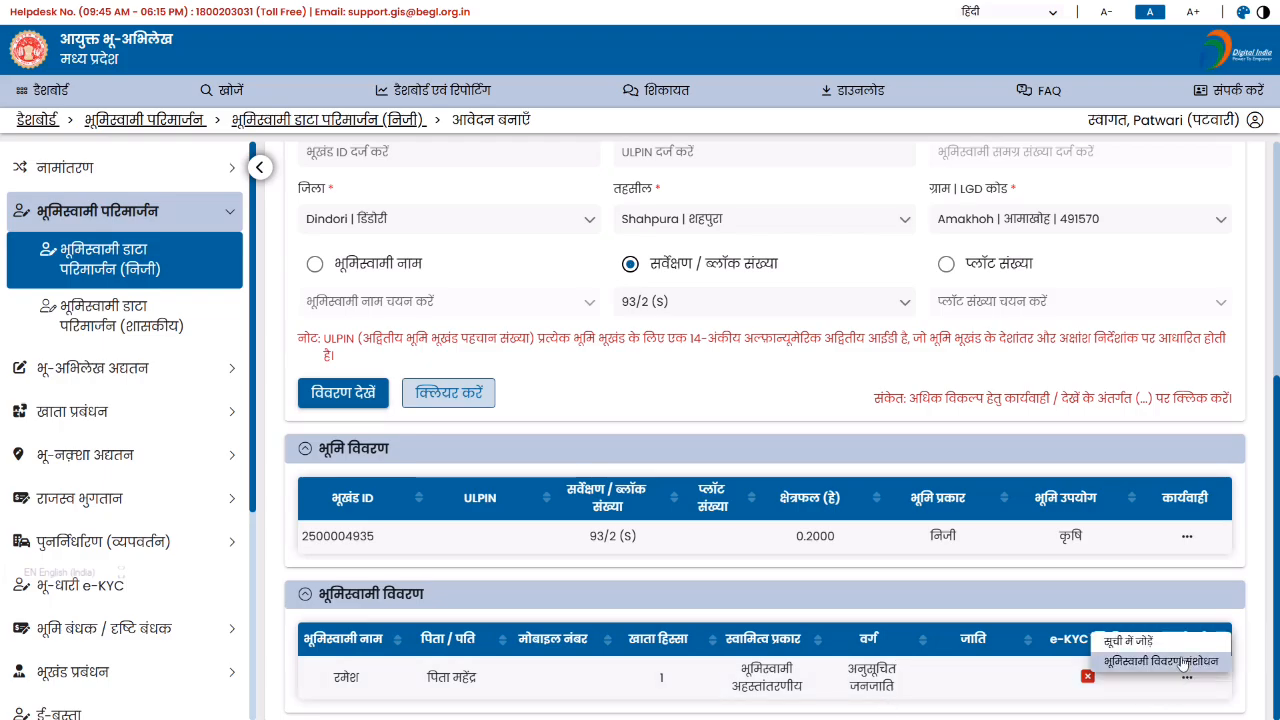
click(1170, 661)
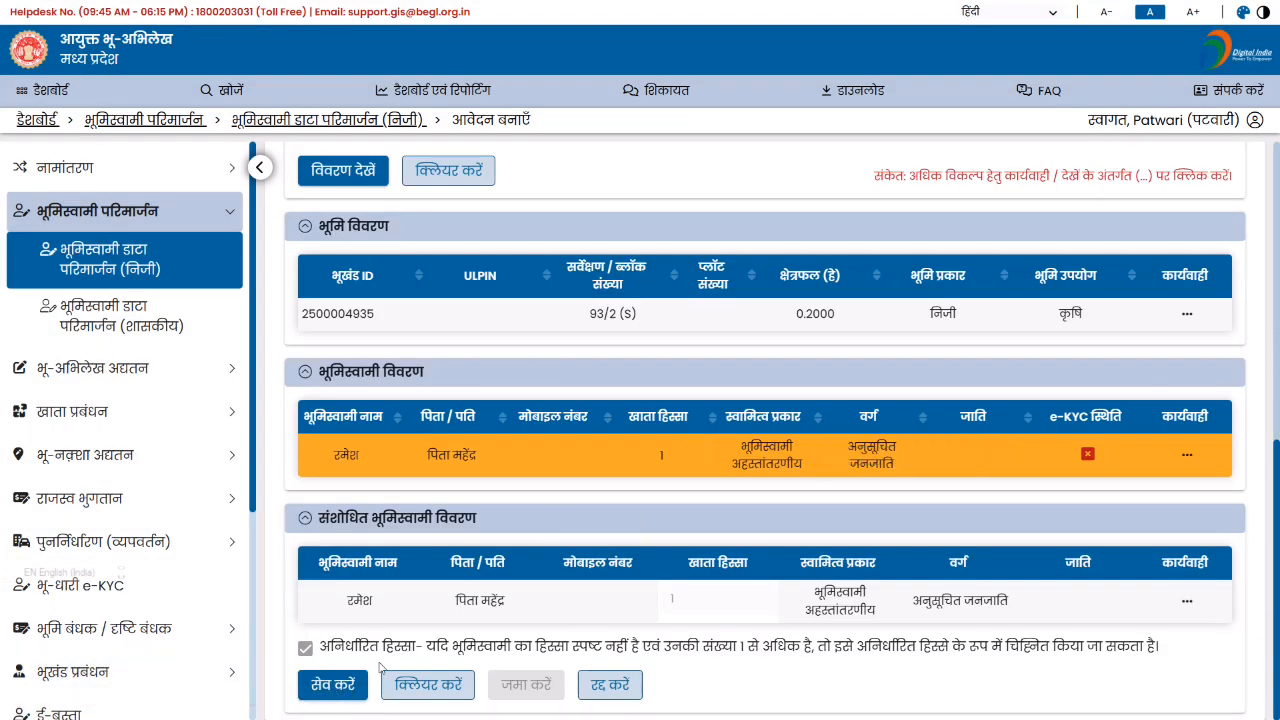
click(333, 684)
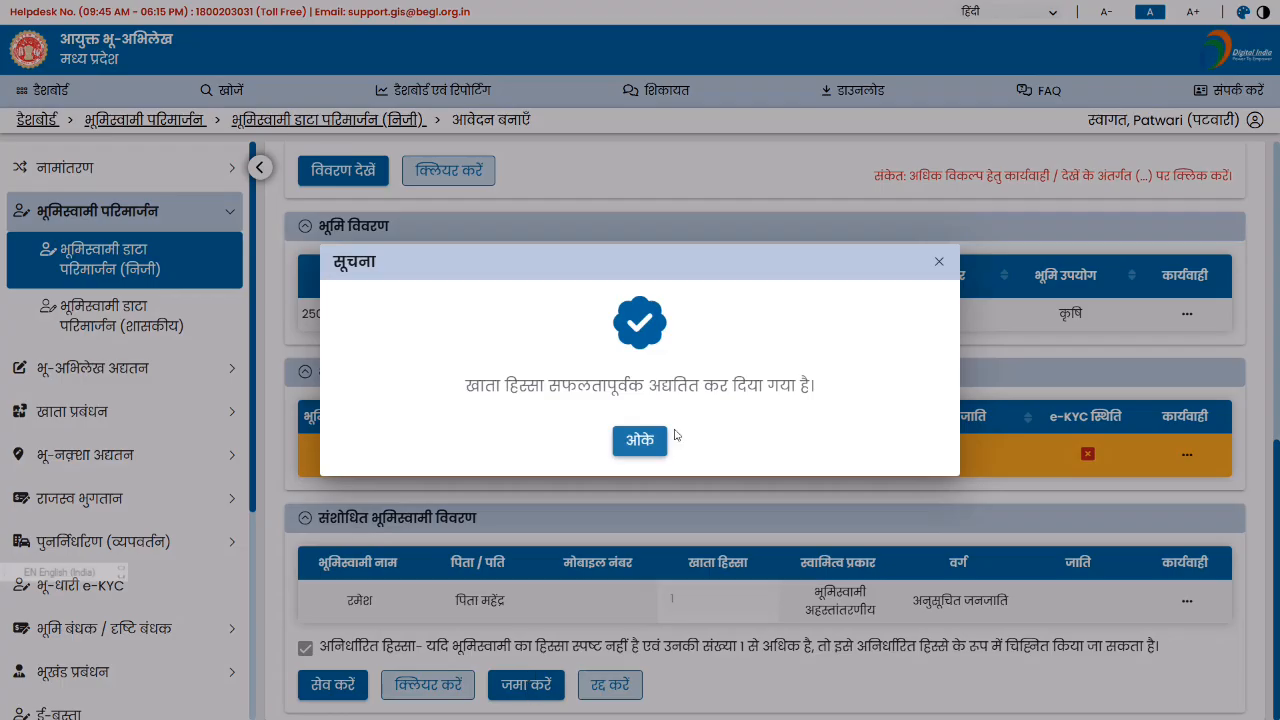
click(640, 440)
Submit the private landowner application for survey 93/2 and acknowledge the submission.
click(550, 686)
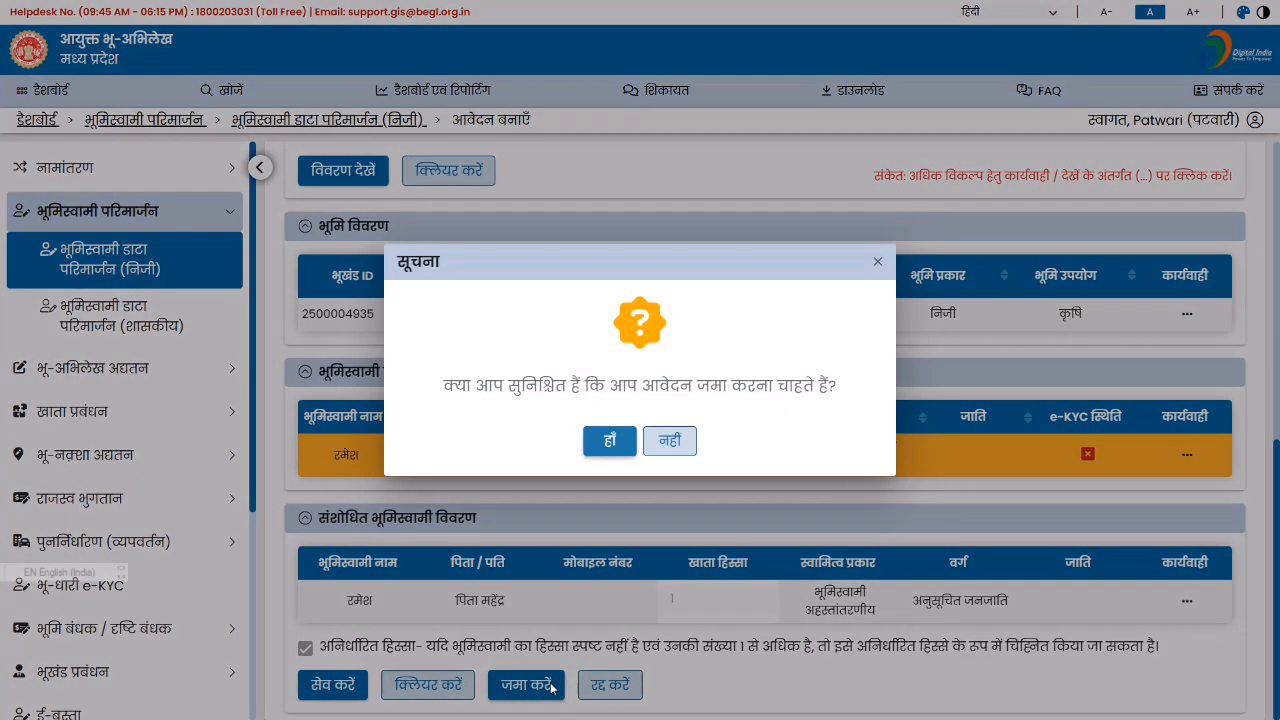
click(608, 452)
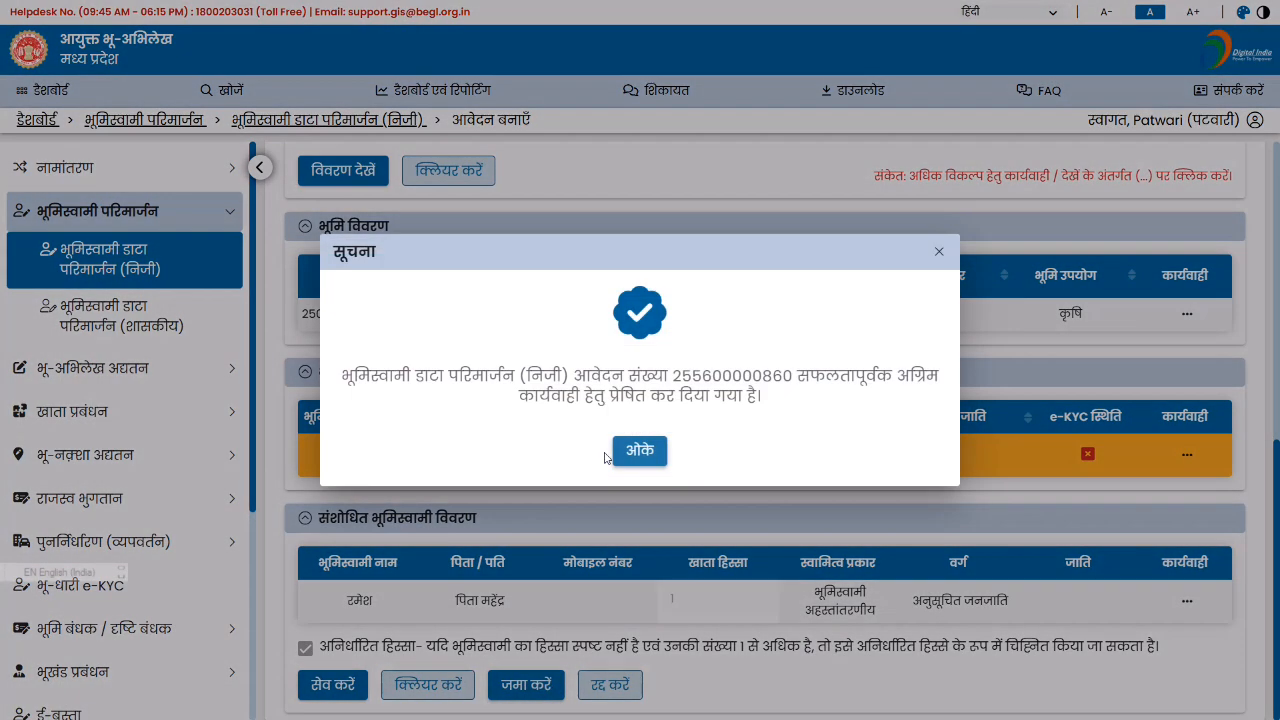
click(648, 453)
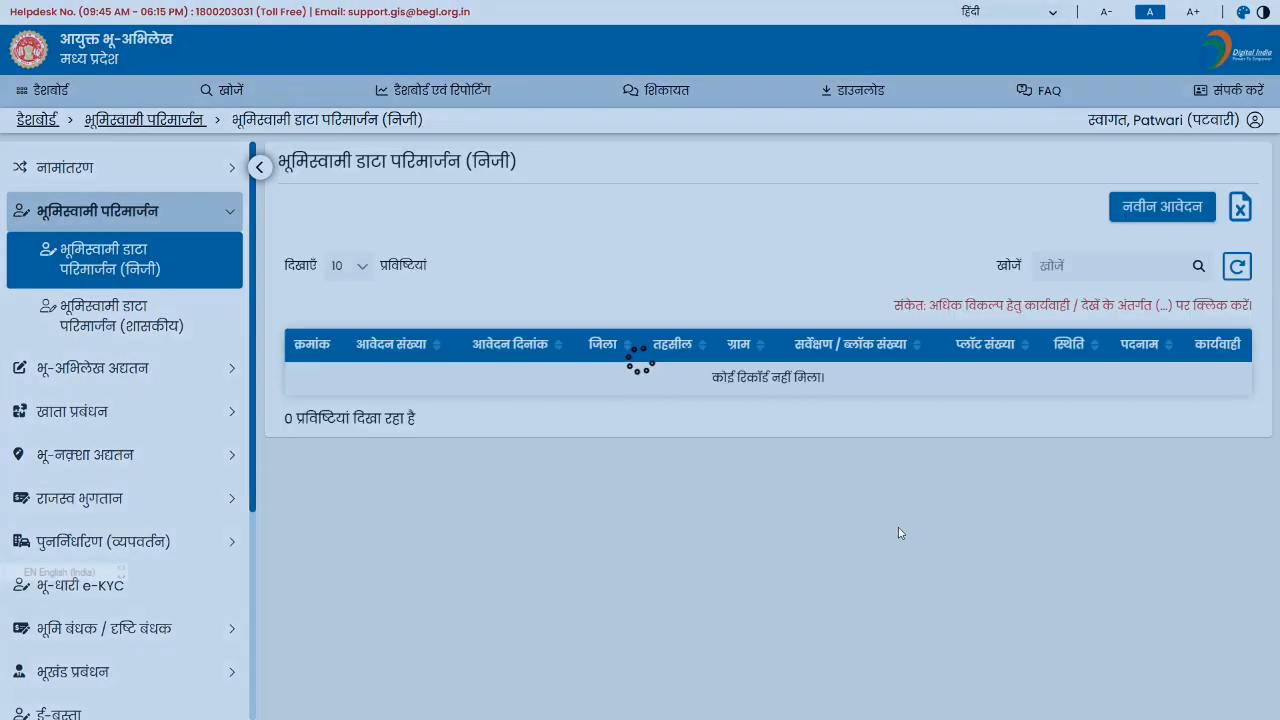
Create a new government (शासकीय) landowner data cleansing application and load the details of survey 225/1/1/2 (S) in Amera village.
click(118, 320)
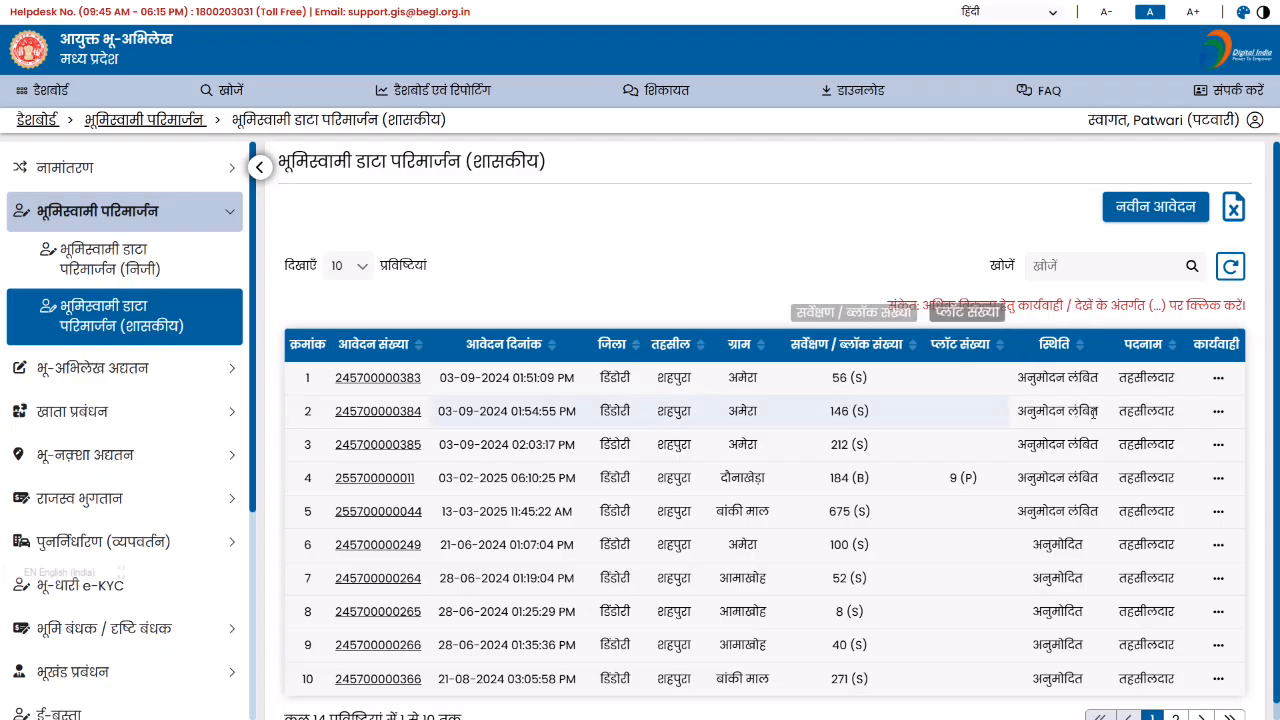
click(1152, 214)
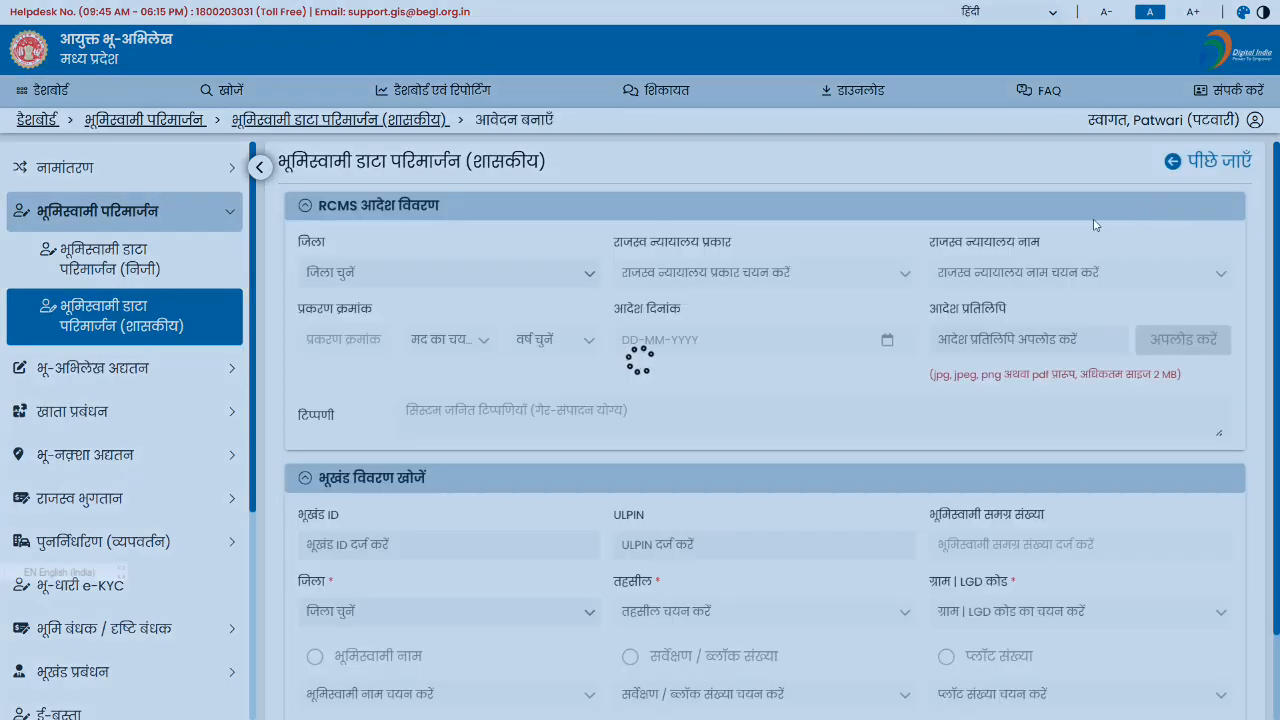
scroll(1066, 557, down, 1)
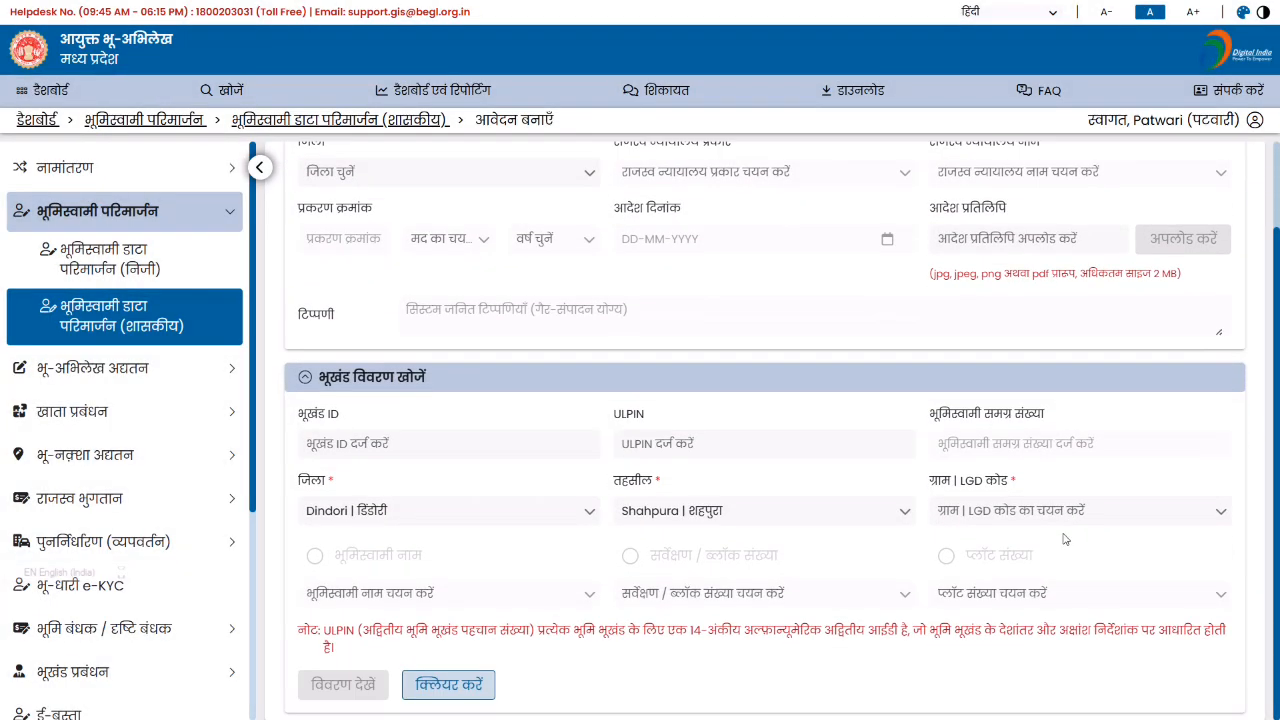
click(1060, 511)
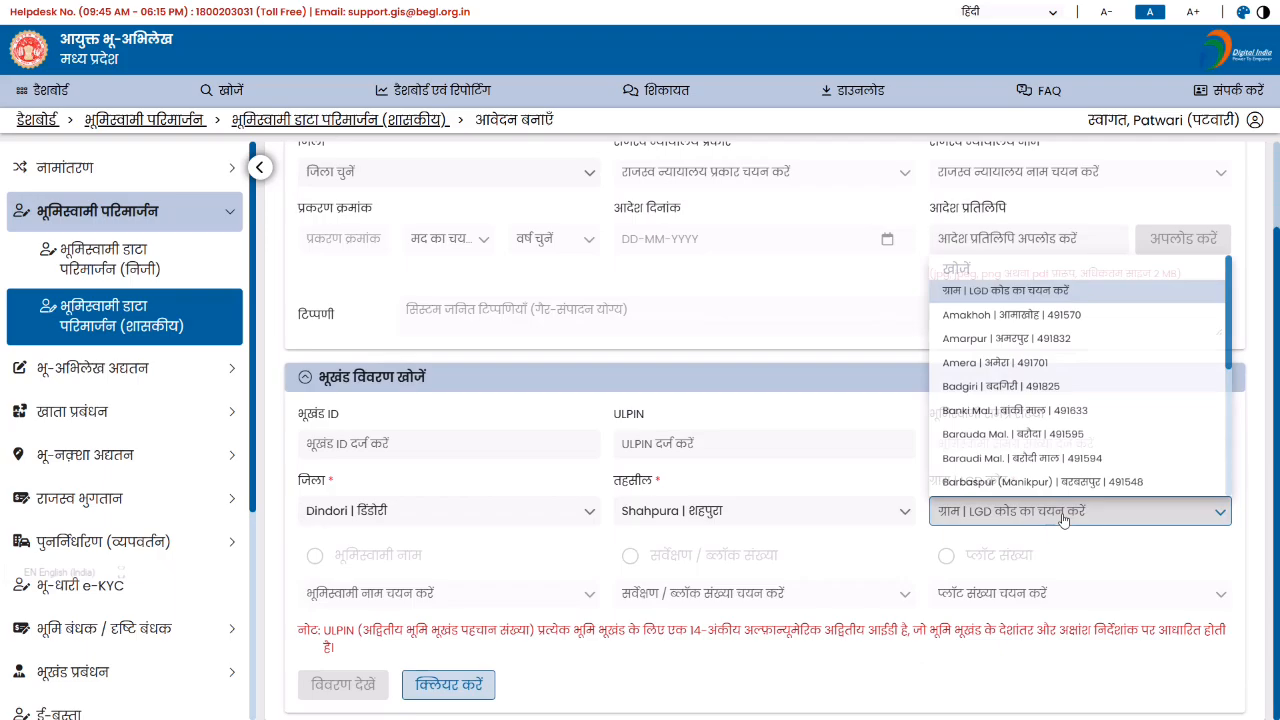
click(1038, 357)
click(630, 556)
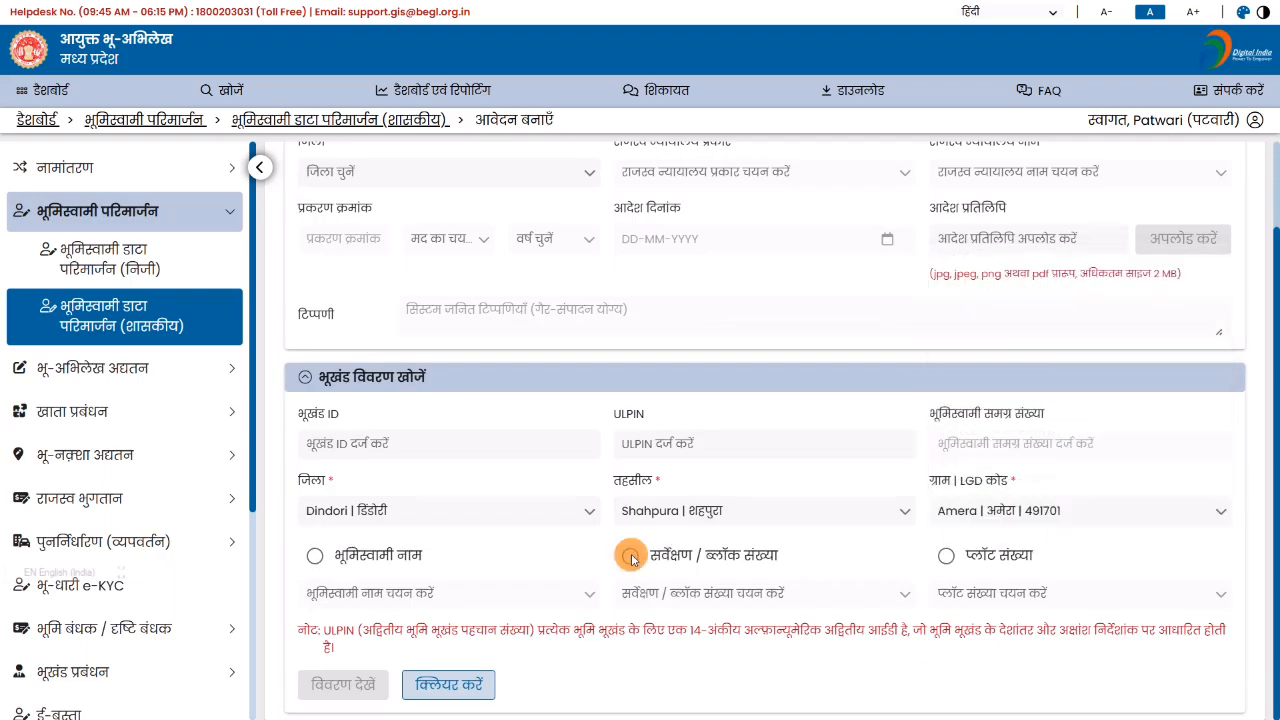
click(680, 593)
scroll(700, 510, down, 3)
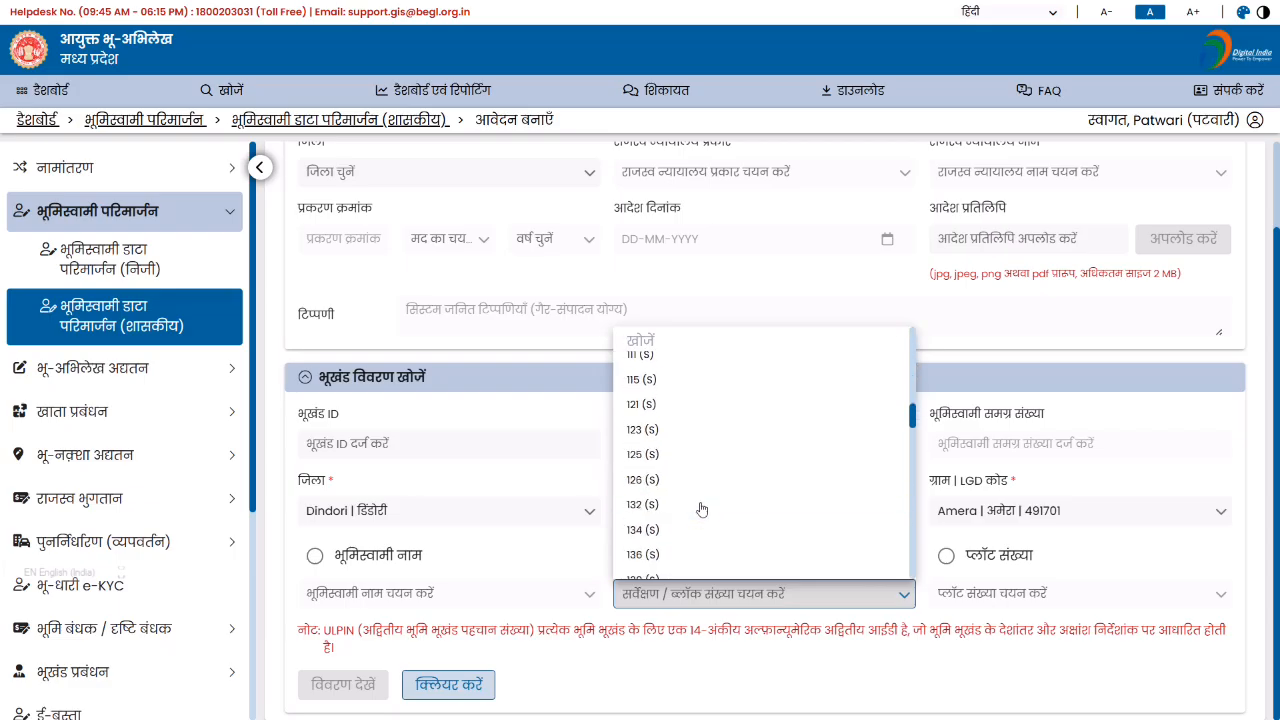
click(710, 472)
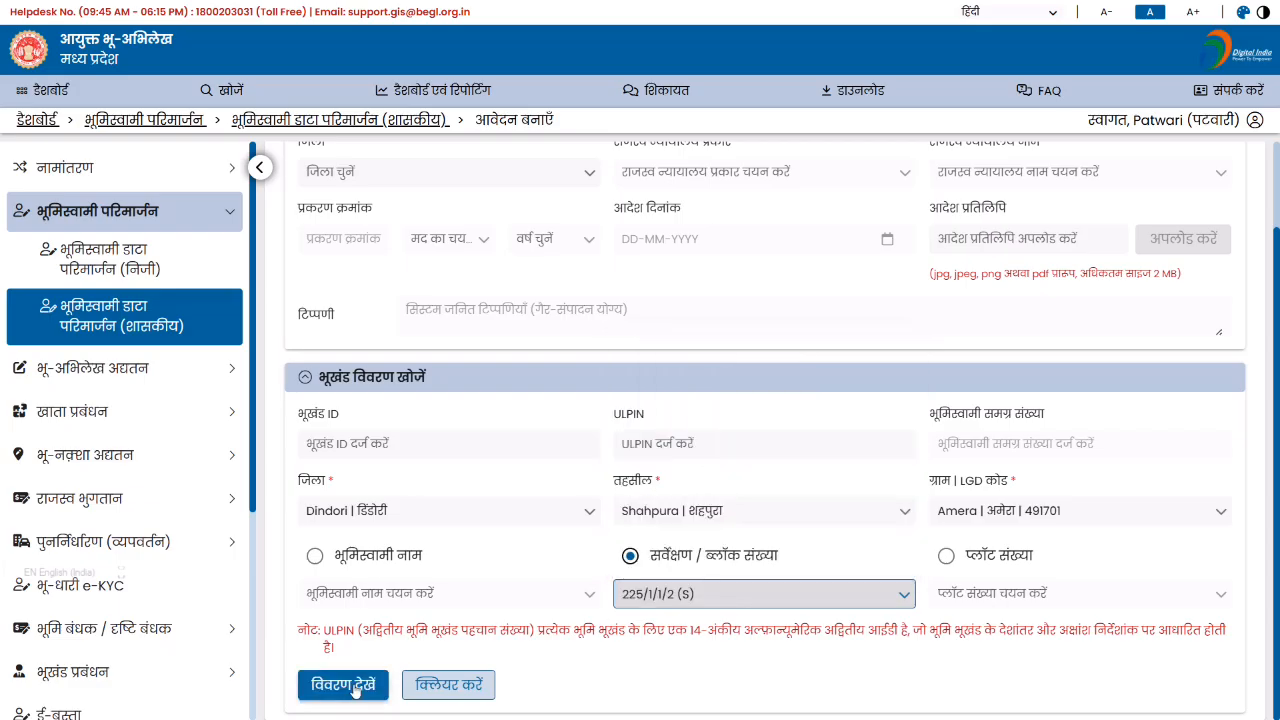
click(352, 686)
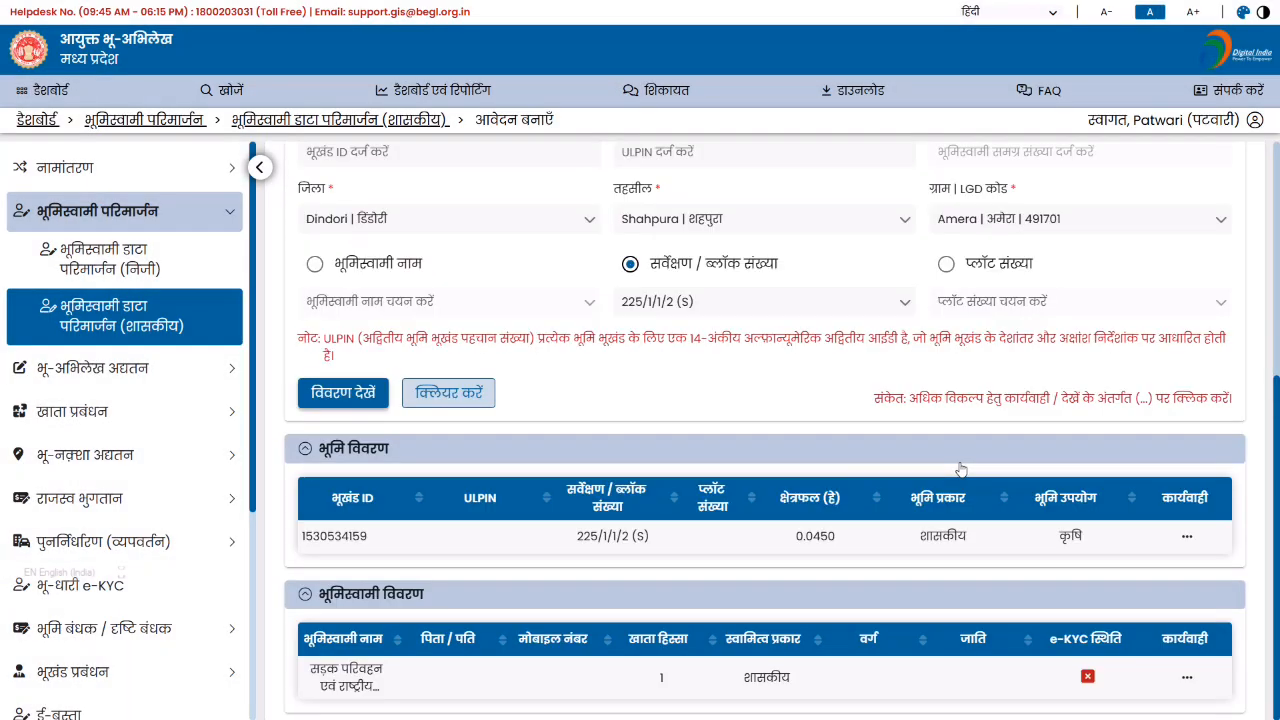
Correct survey 225/1/1/2's landowner by selecting Government of Madhya Pradesh as the institution and saving the correction.
click(1189, 679)
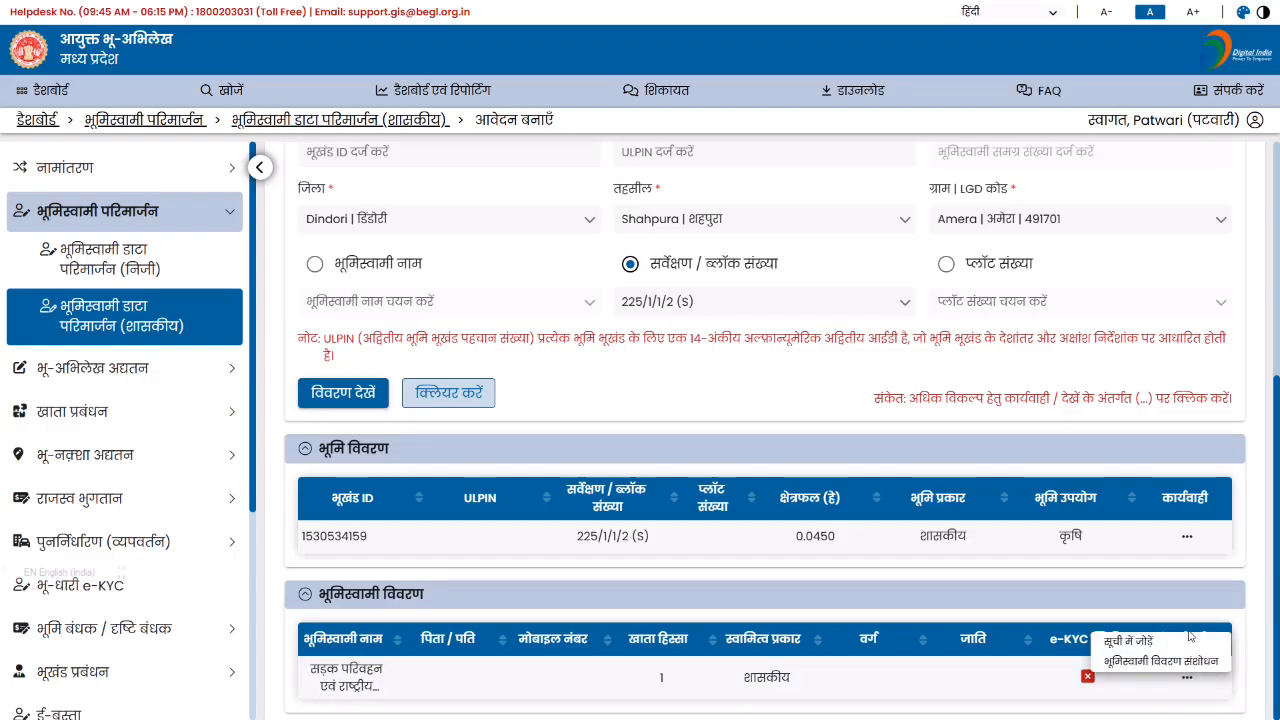
click(1187, 662)
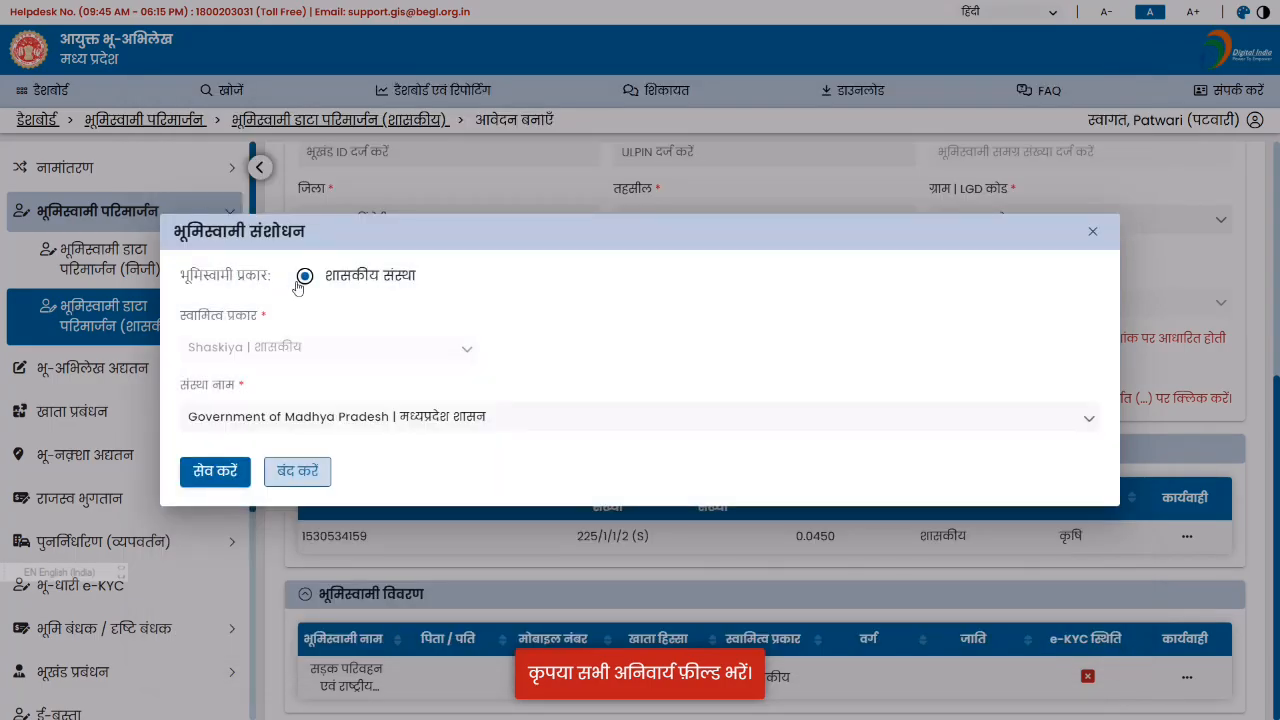
click(336, 420)
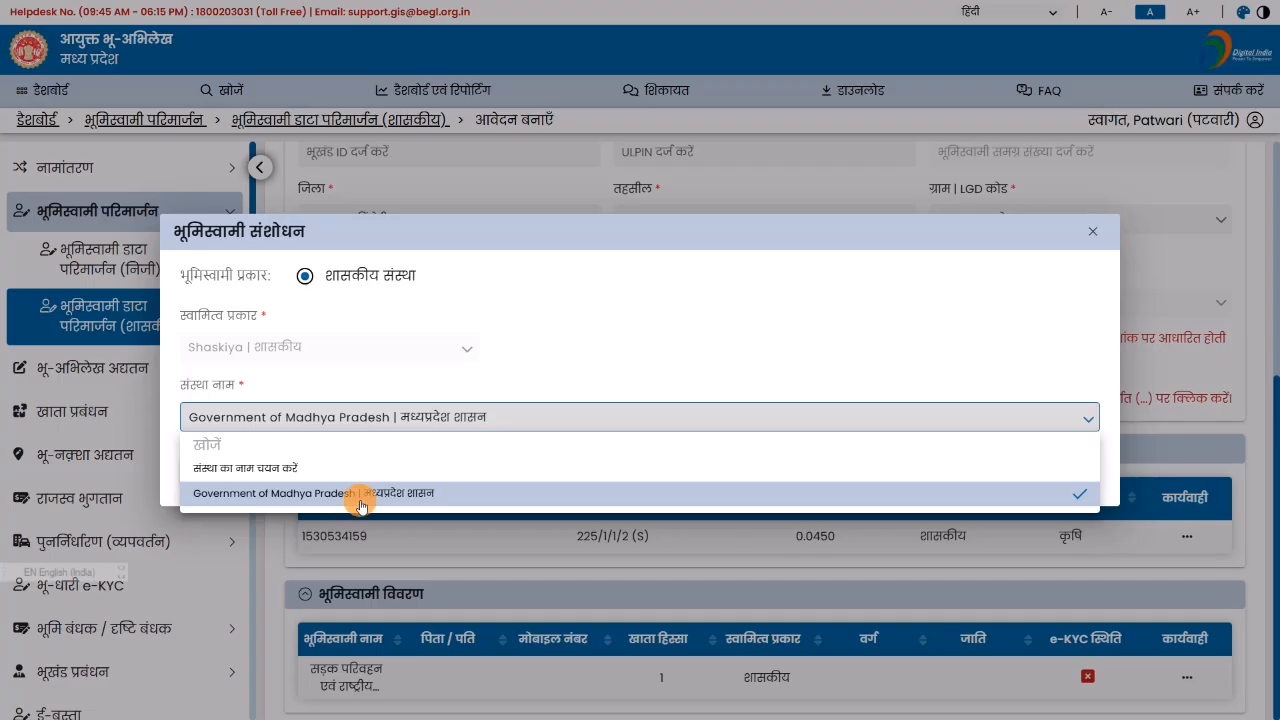
click(361, 503)
click(216, 471)
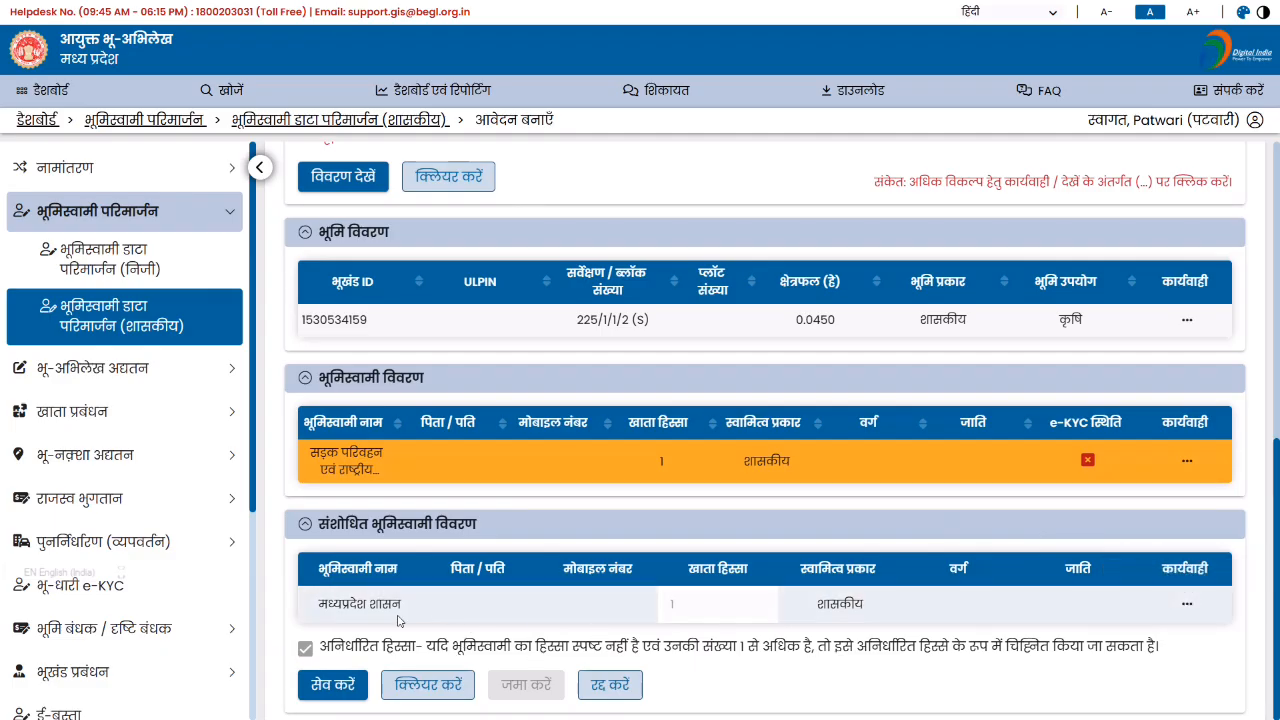
click(1187, 461)
click(1178, 485)
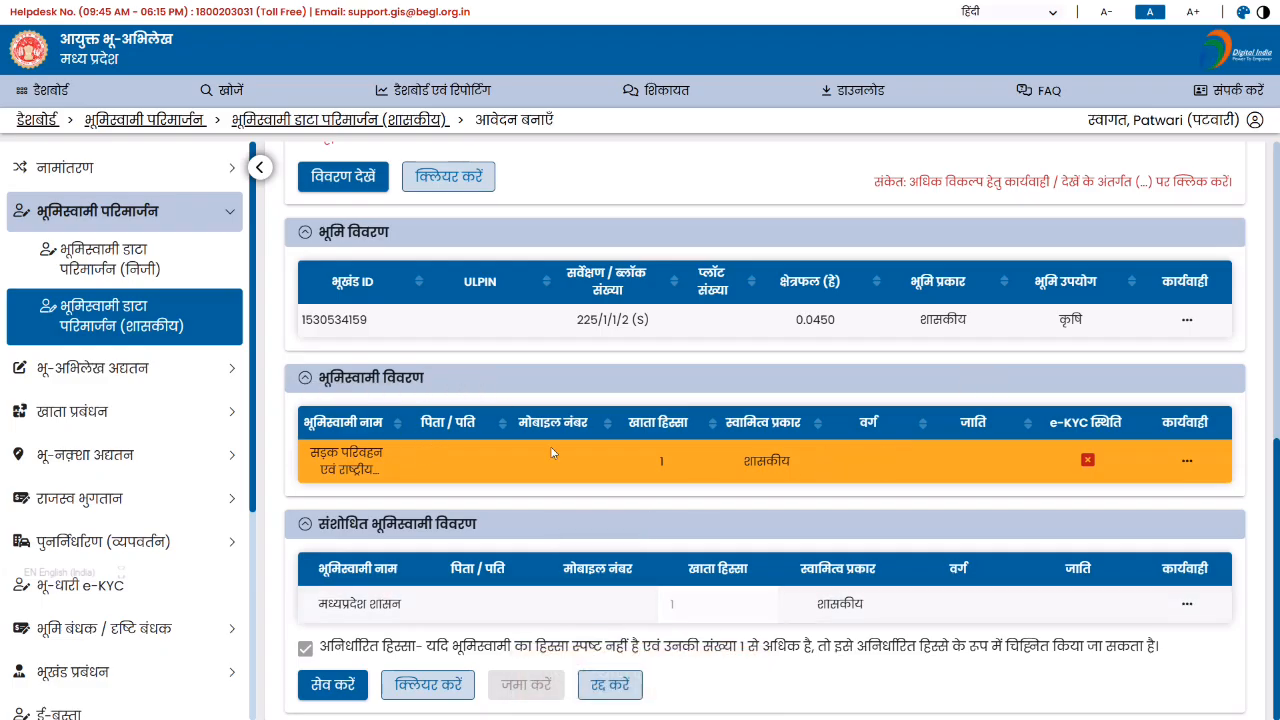
click(1187, 461)
click(1177, 497)
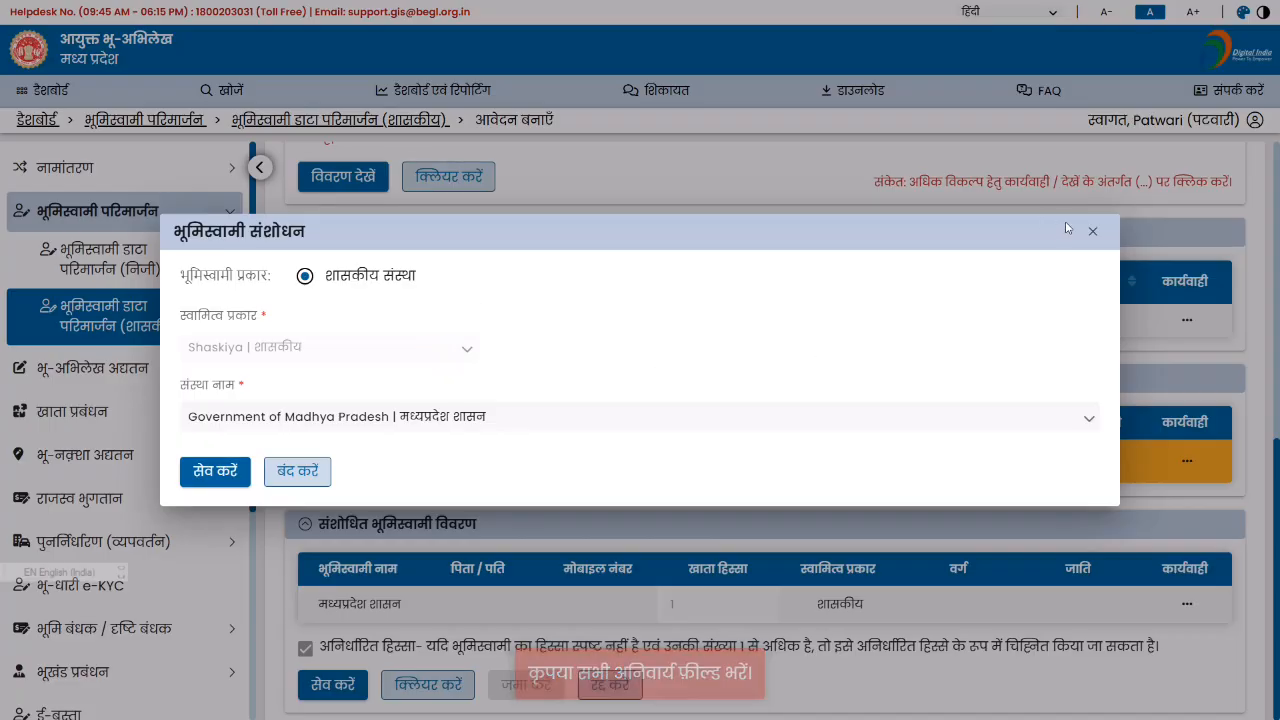
click(1091, 236)
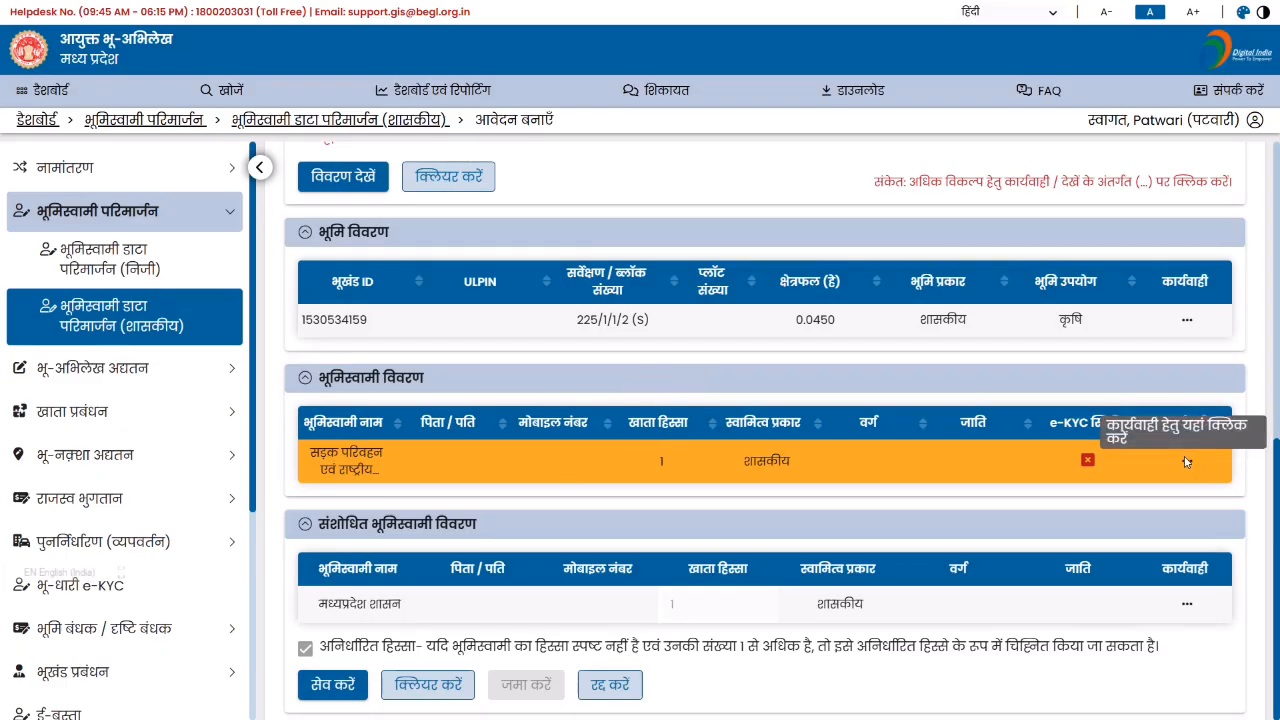
Save the corrected landowner's account share and submit the government application for survey 225/1/1/2.
click(340, 686)
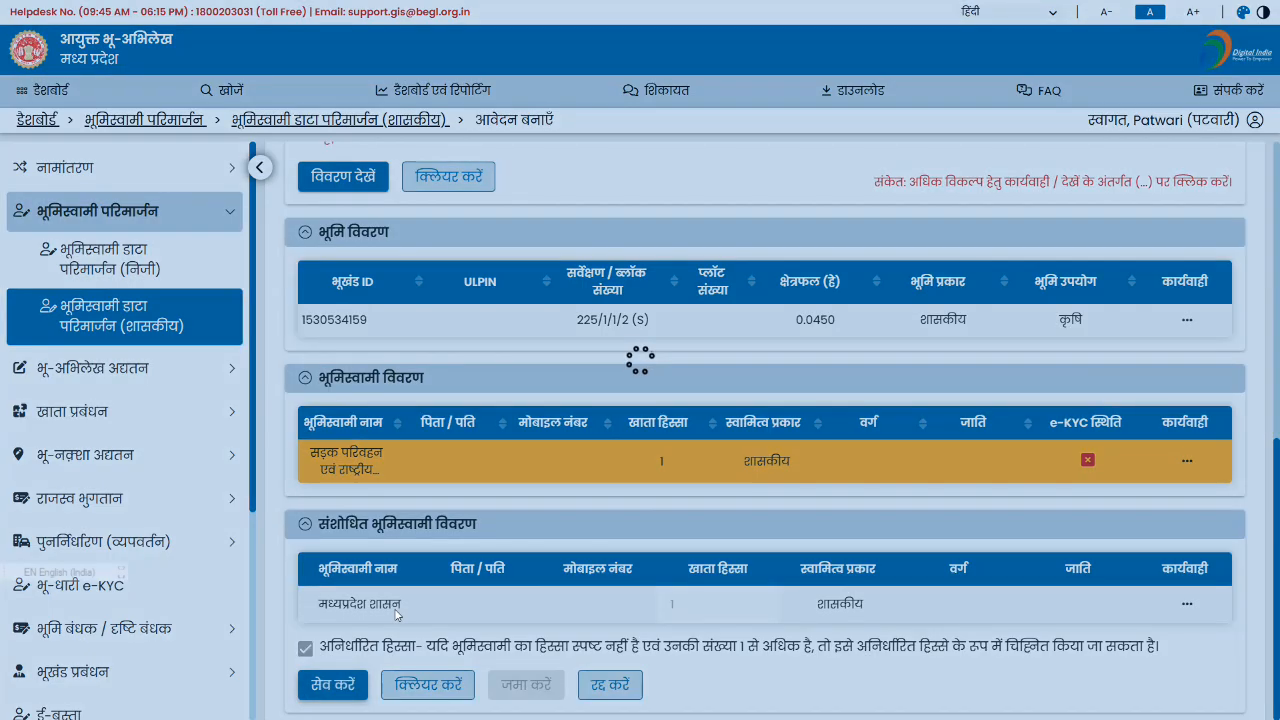
click(666, 453)
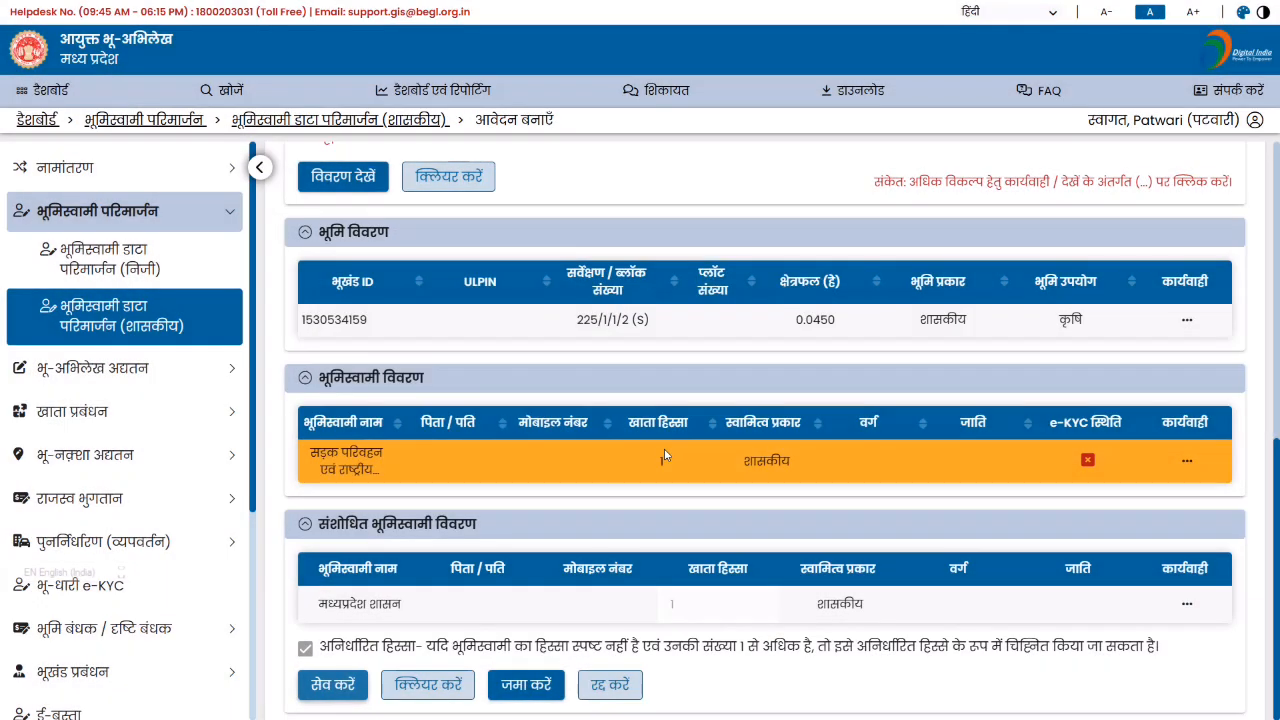
click(522, 684)
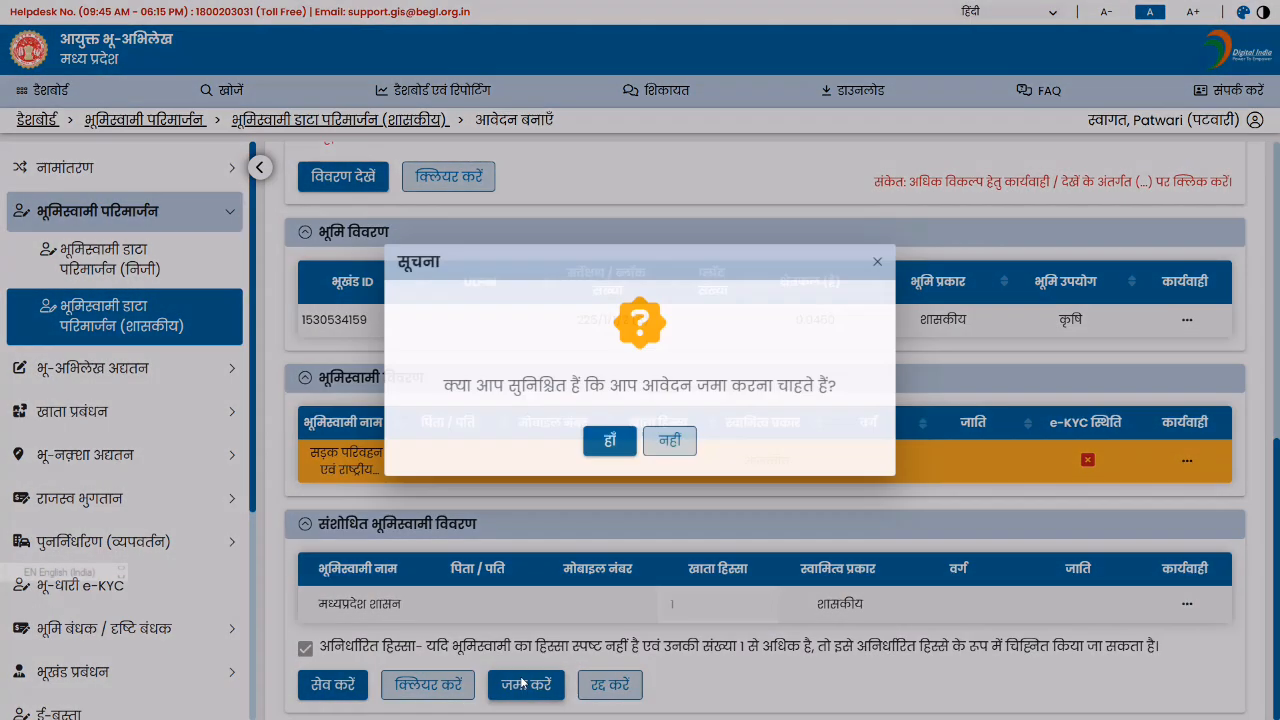
click(609, 442)
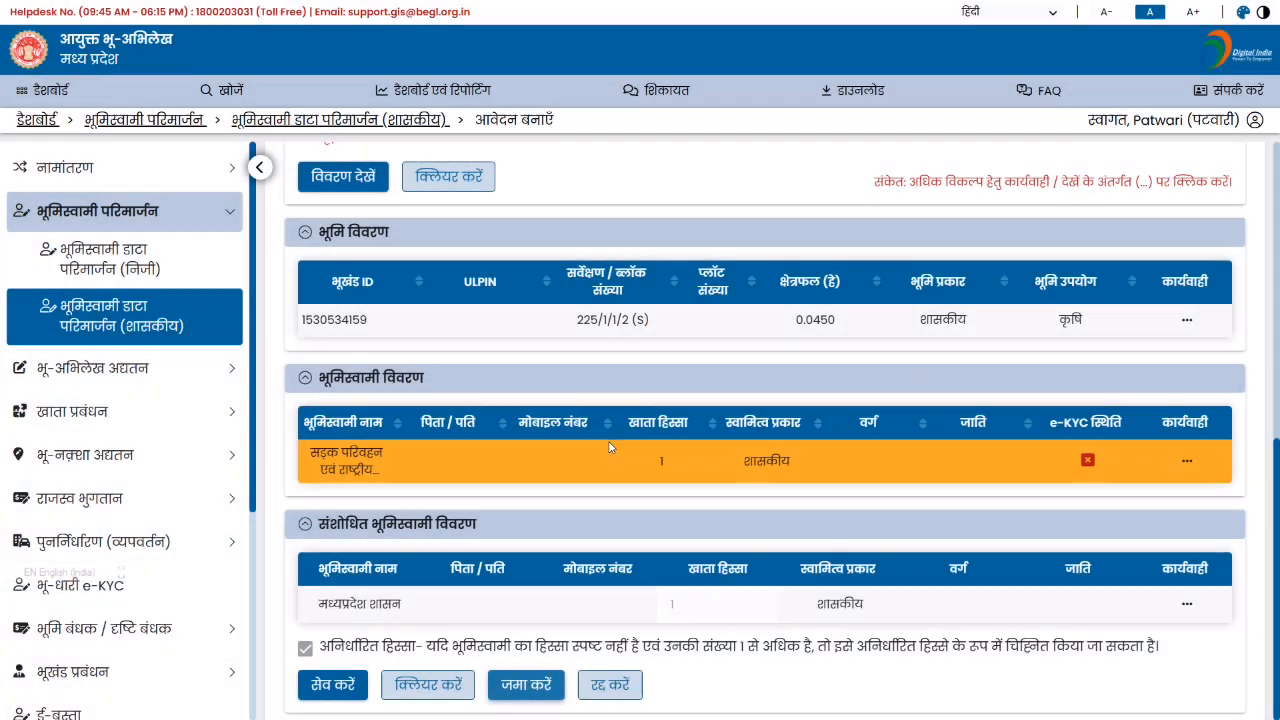
Acknowledge the submission and start a new government (शासकीय) landowner data cleansing application for Amera village.
click(636, 452)
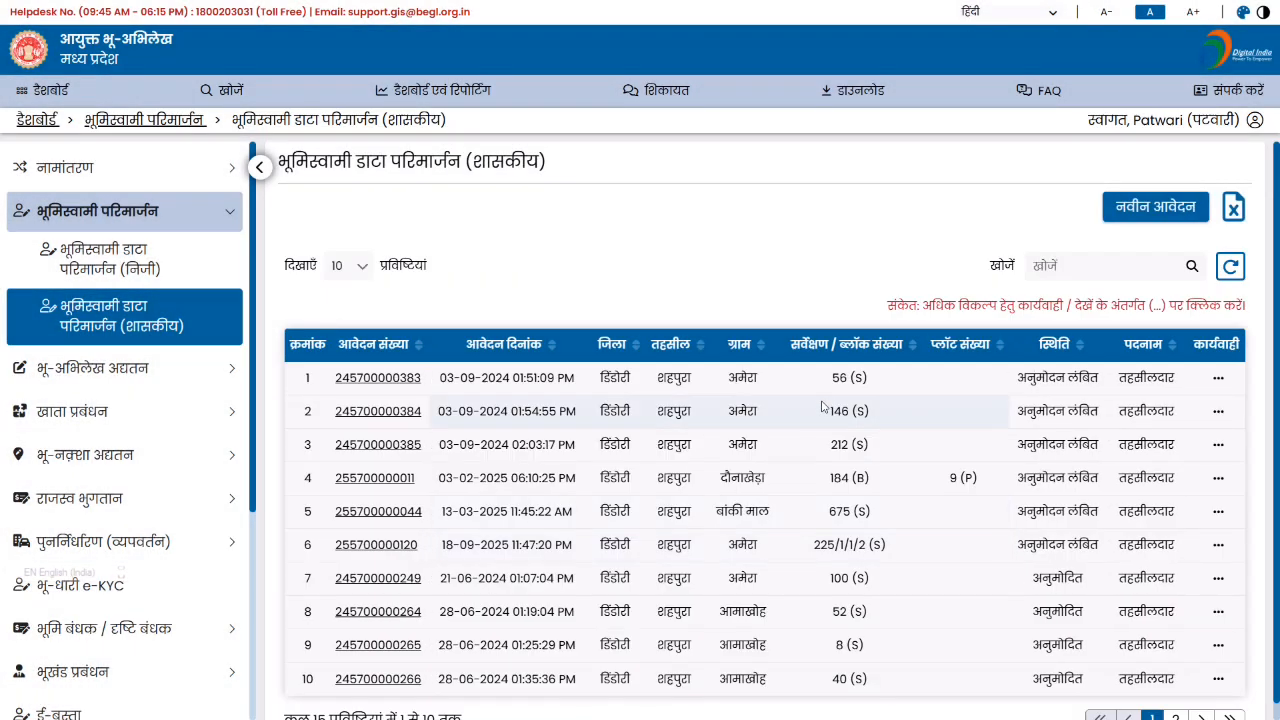
click(1155, 206)
scroll(596, 402, down, 1)
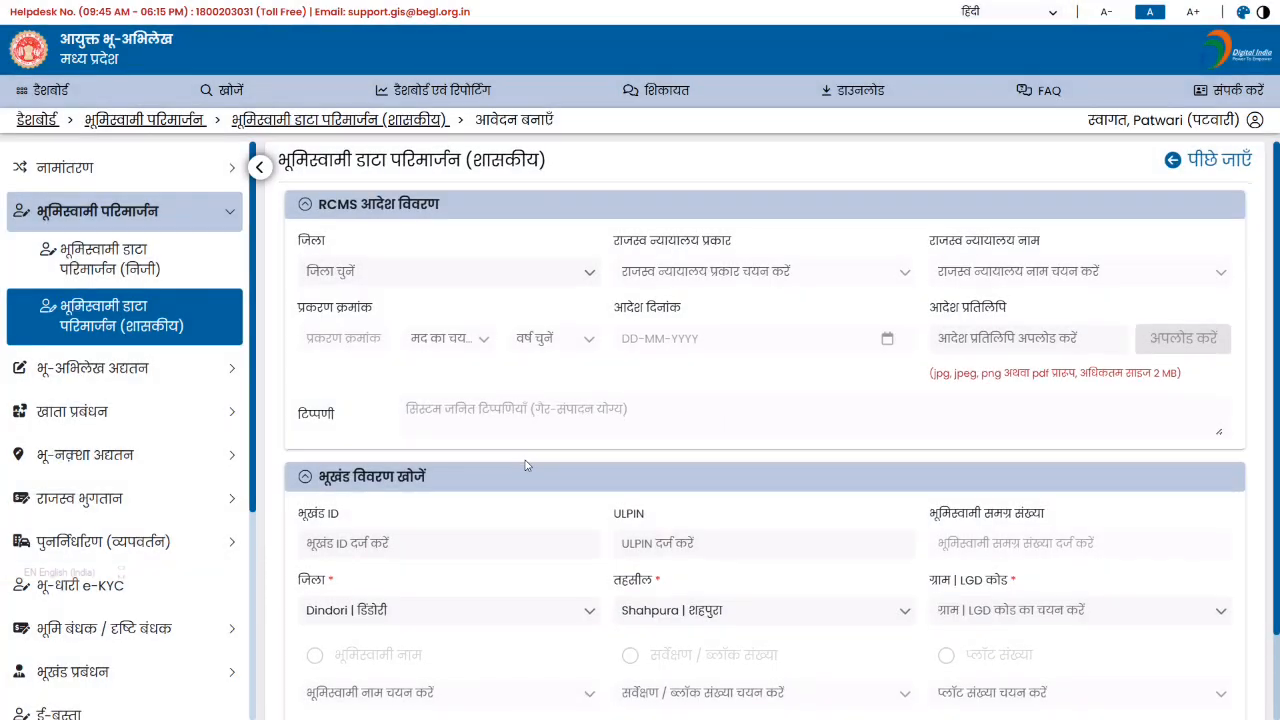
click(1098, 522)
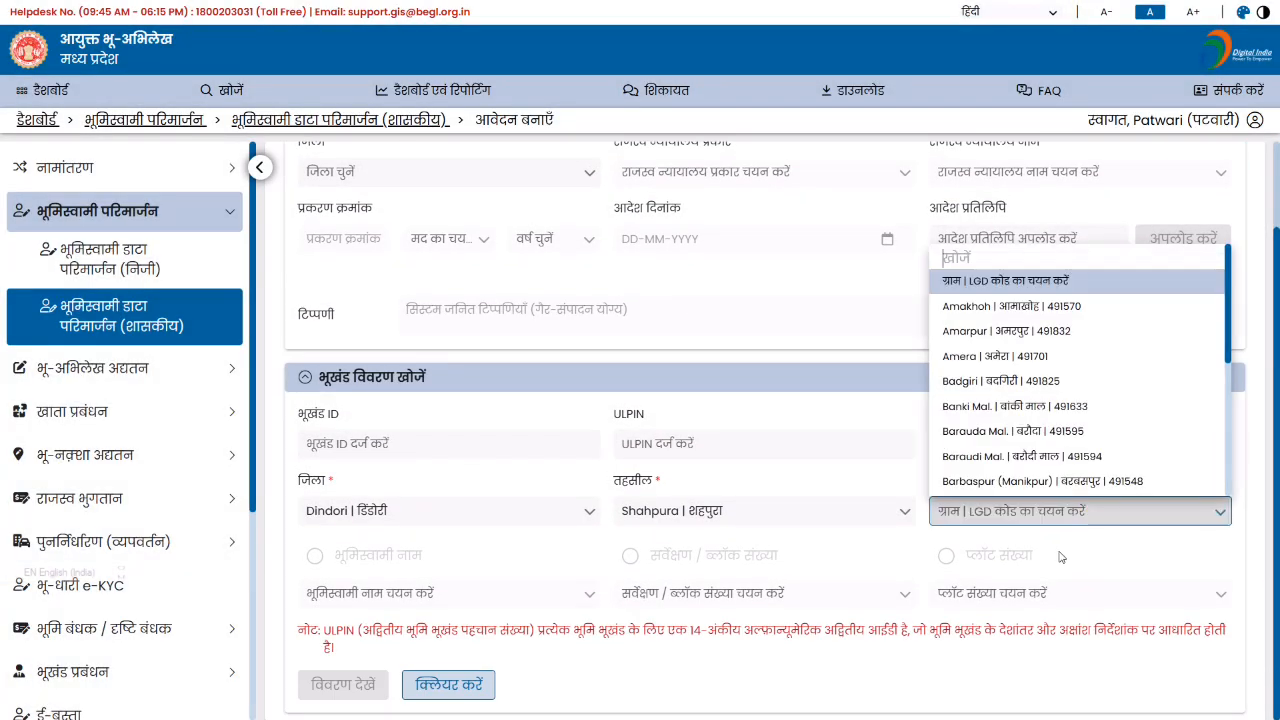
click(1001, 358)
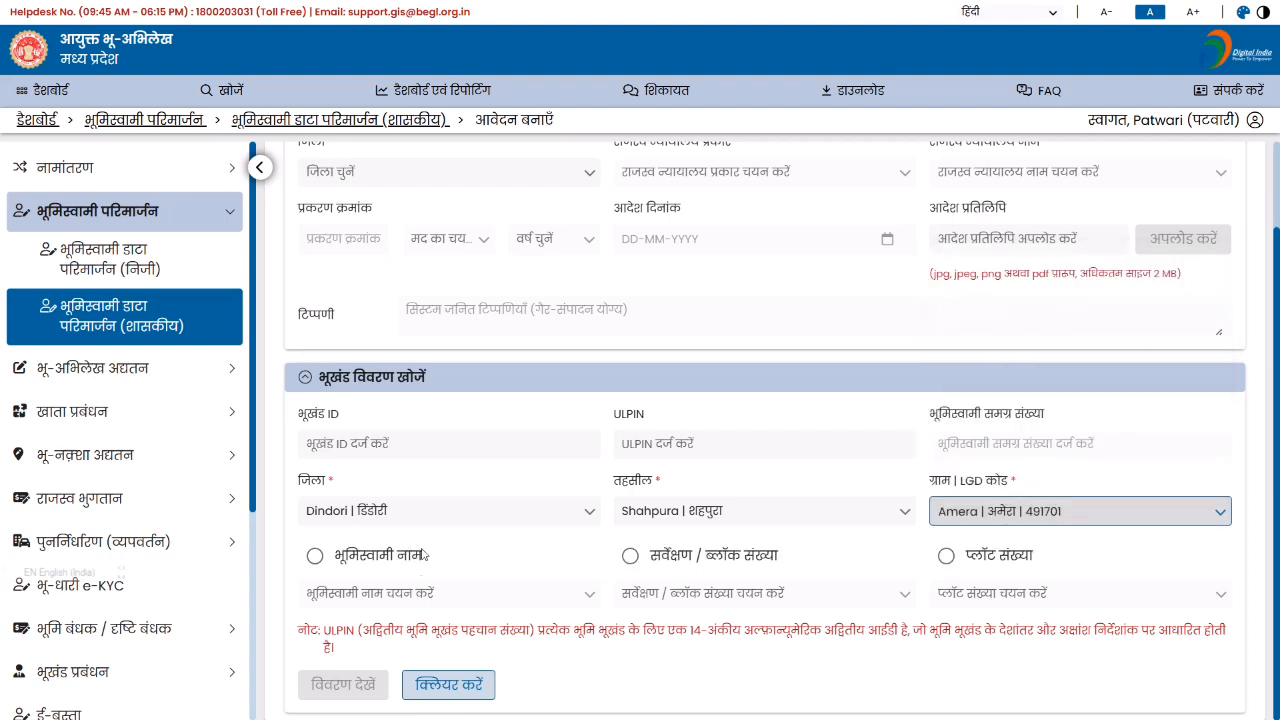
Look up the parcel by landowner name Aviation Department Govt. of MP and load the details of survey 271/2 (S).
click(393, 564)
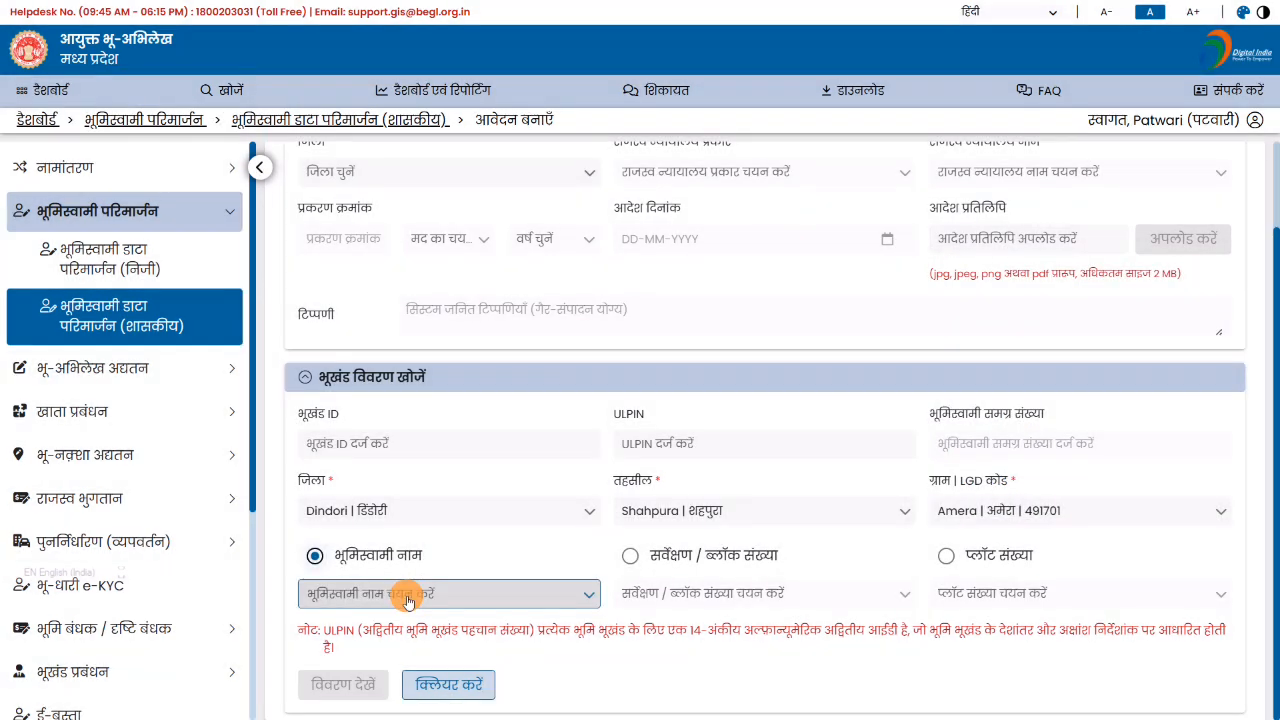
click(408, 596)
scroll(413, 480, down, 5)
scroll(413, 480, down, 3)
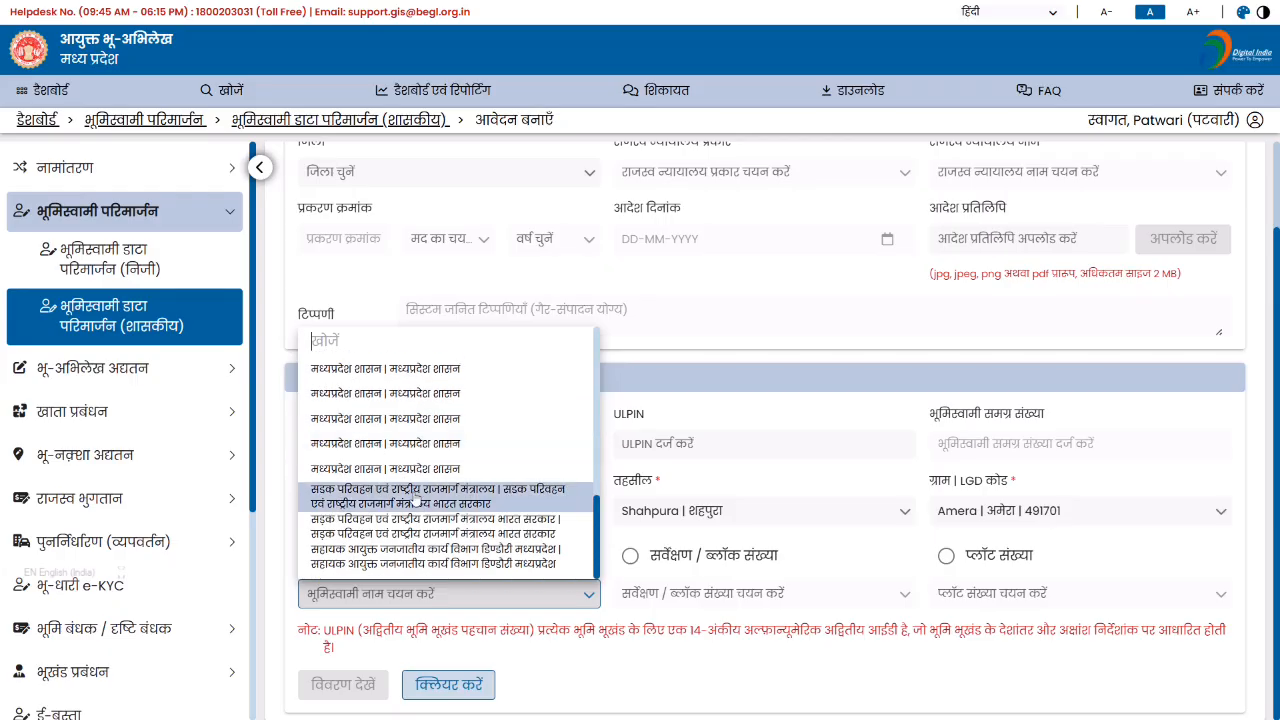
scroll(418, 492, up, 10)
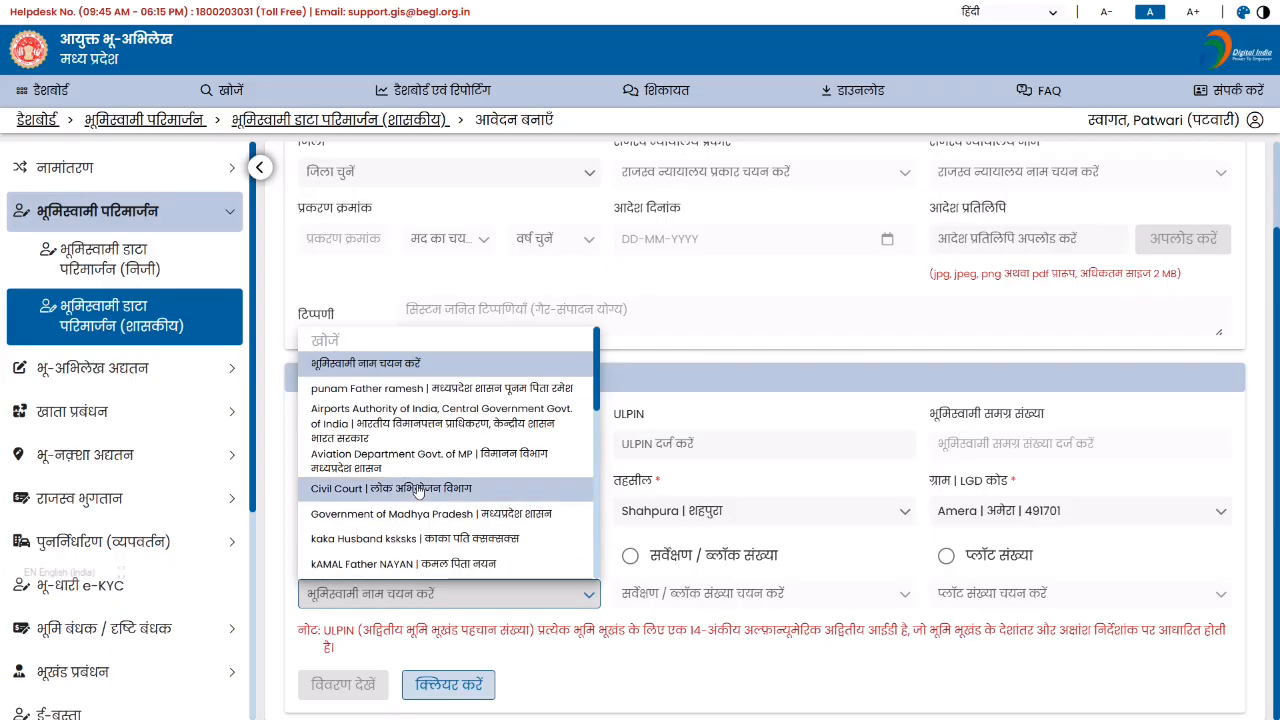
click(420, 467)
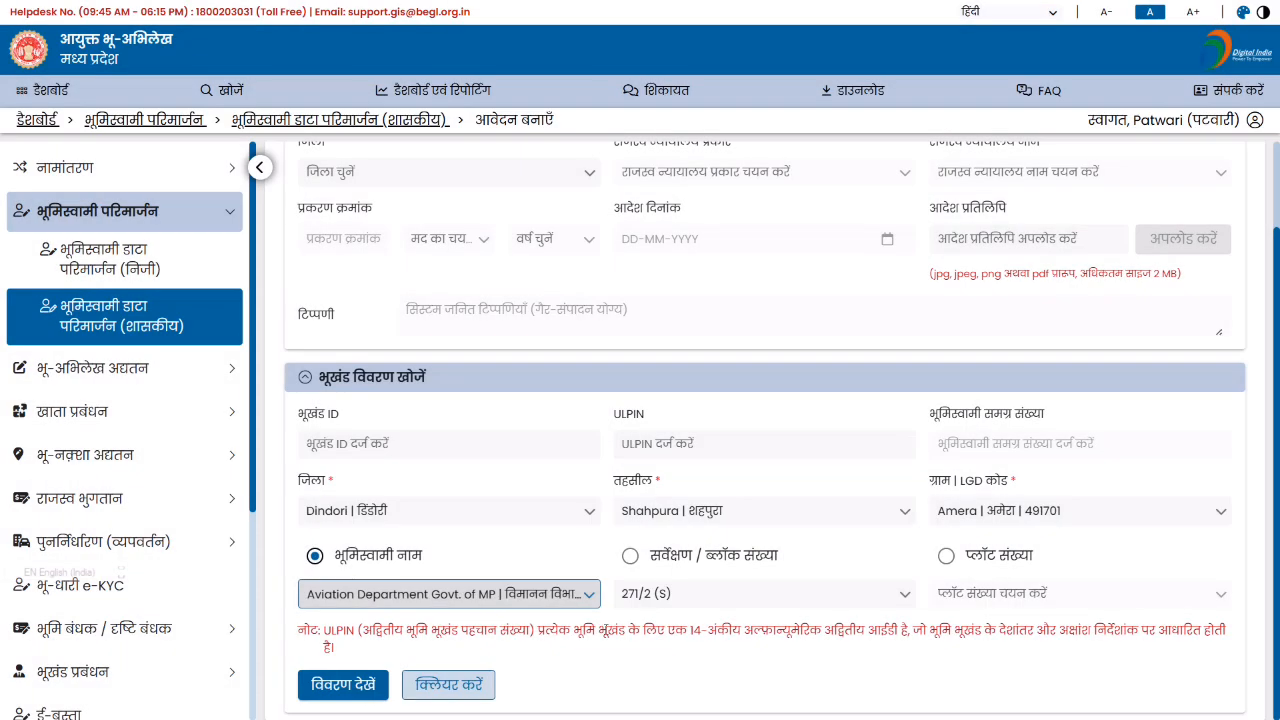
click(345, 685)
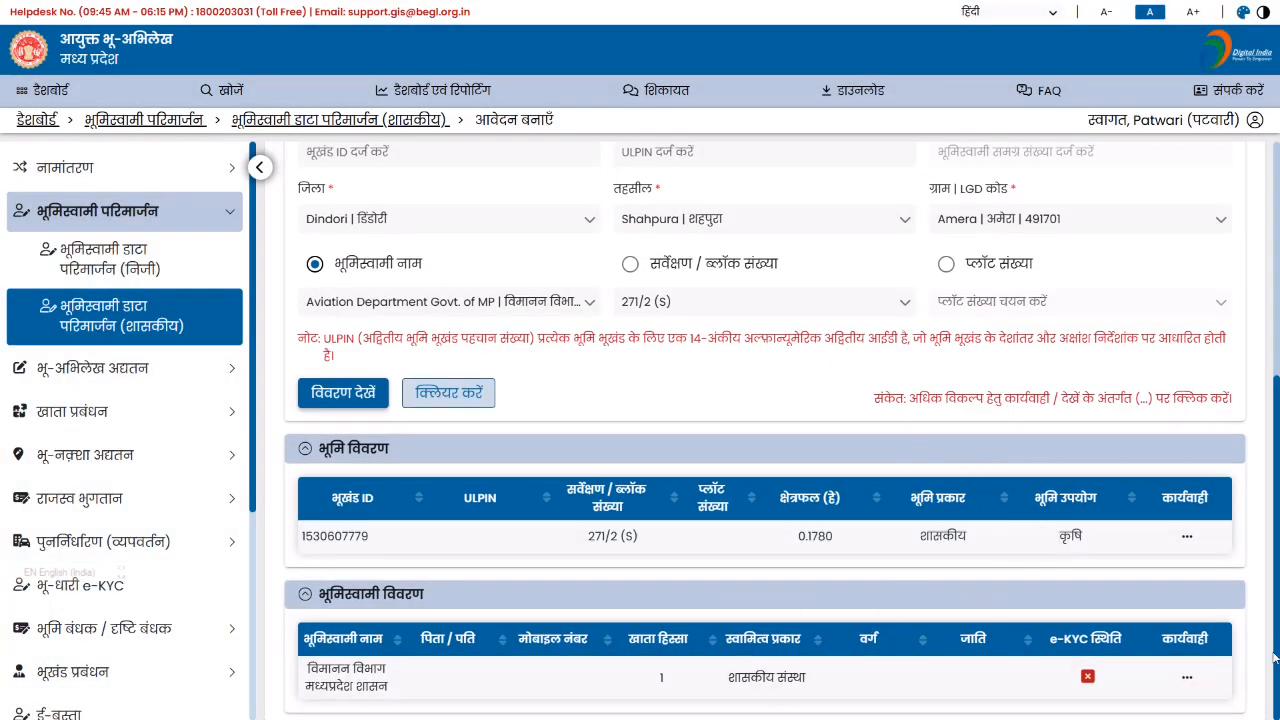
Add the Aviation Department's corrected landowner details for survey 271/2 and save the account share.
click(1187, 680)
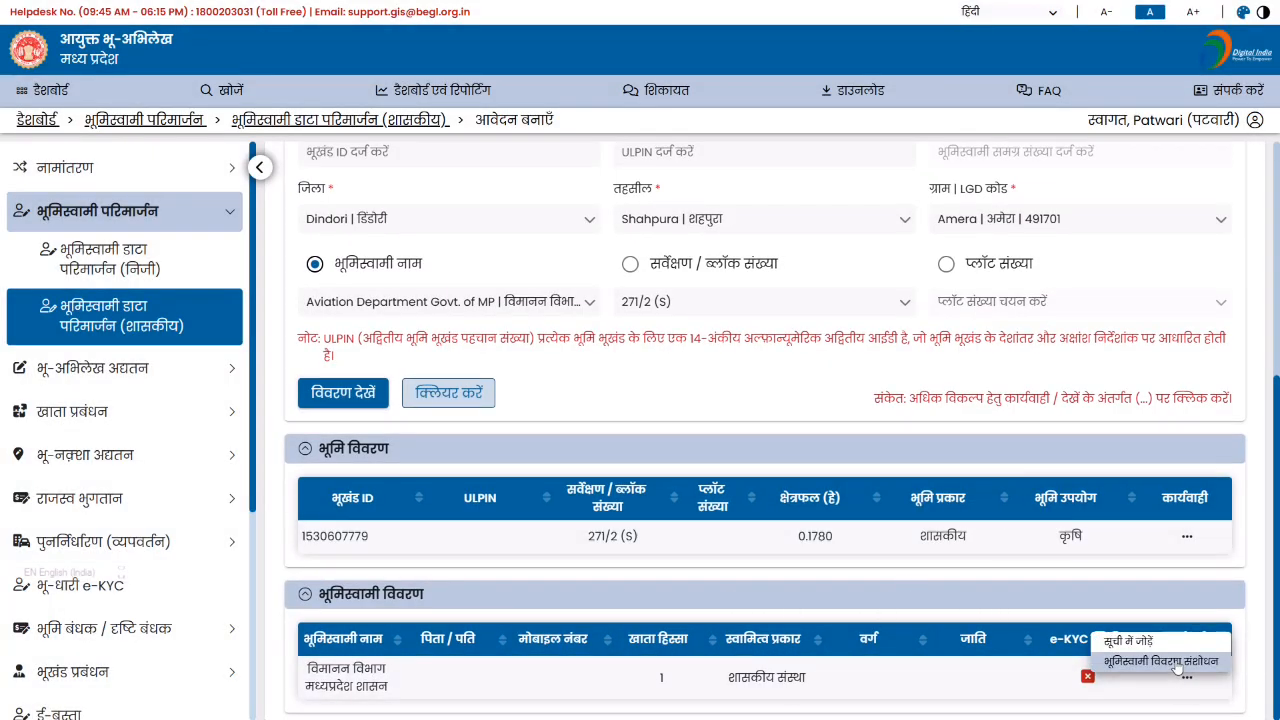
click(1176, 663)
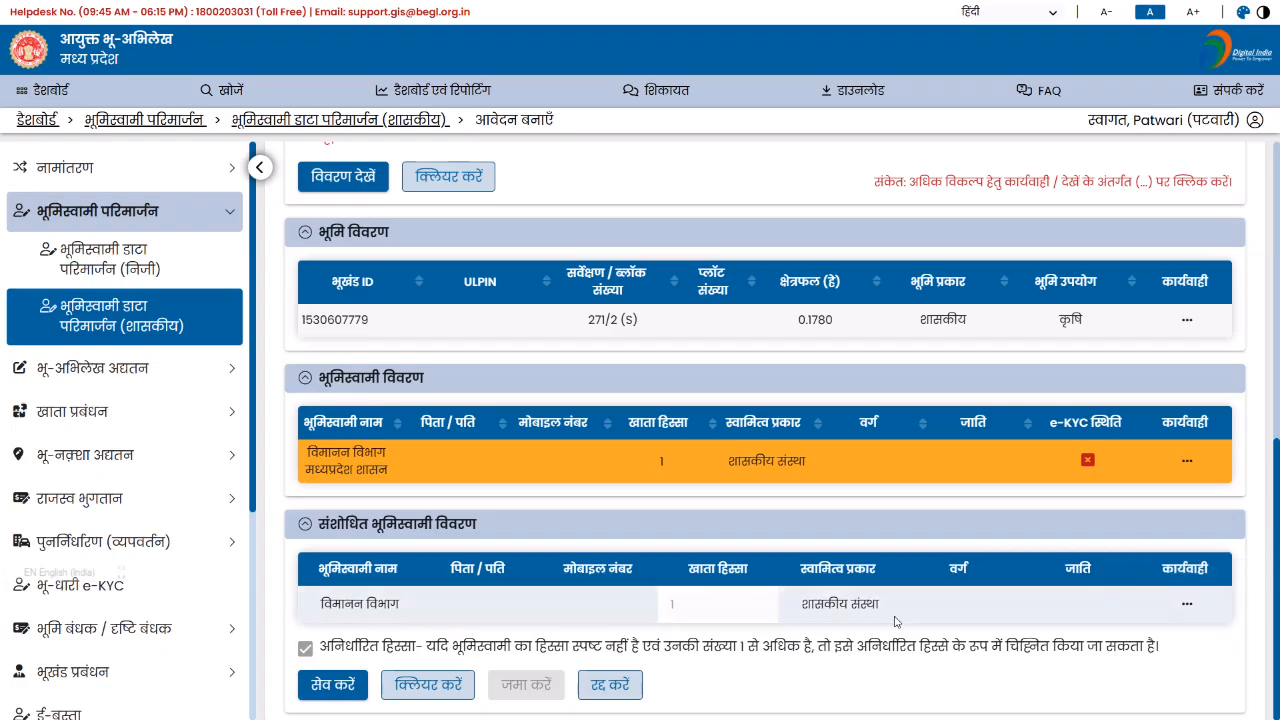
click(325, 685)
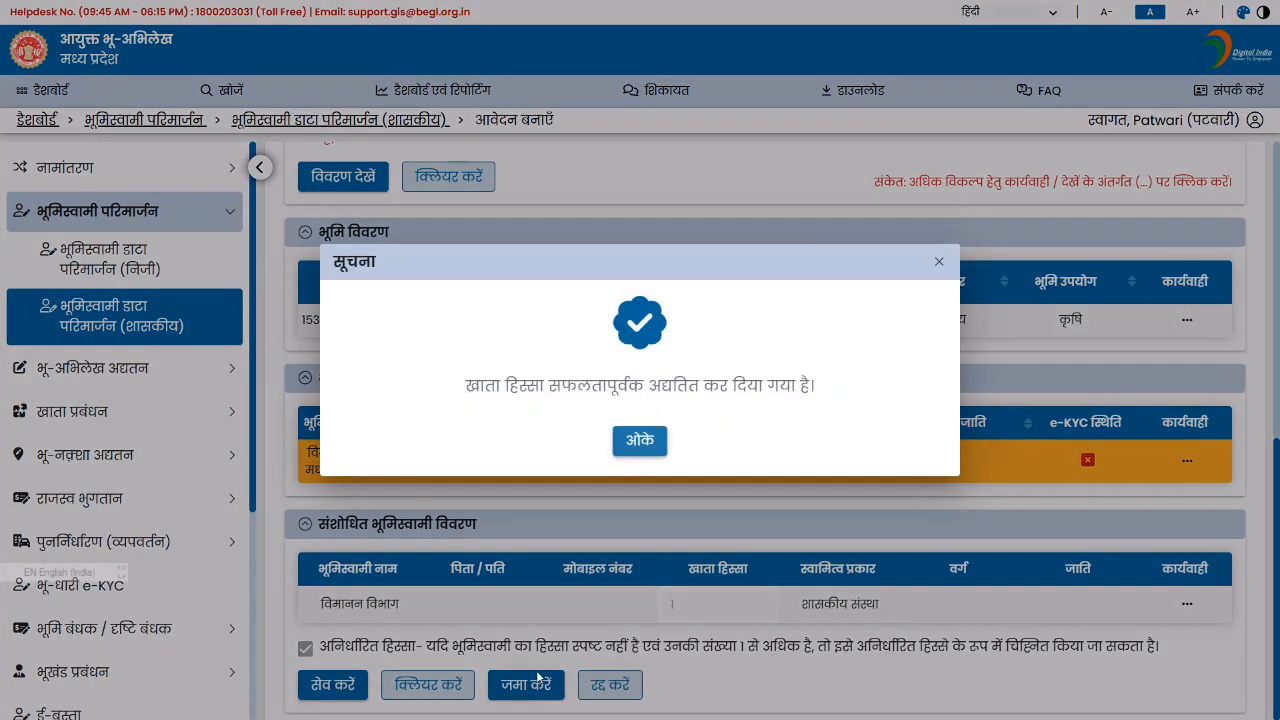
click(636, 446)
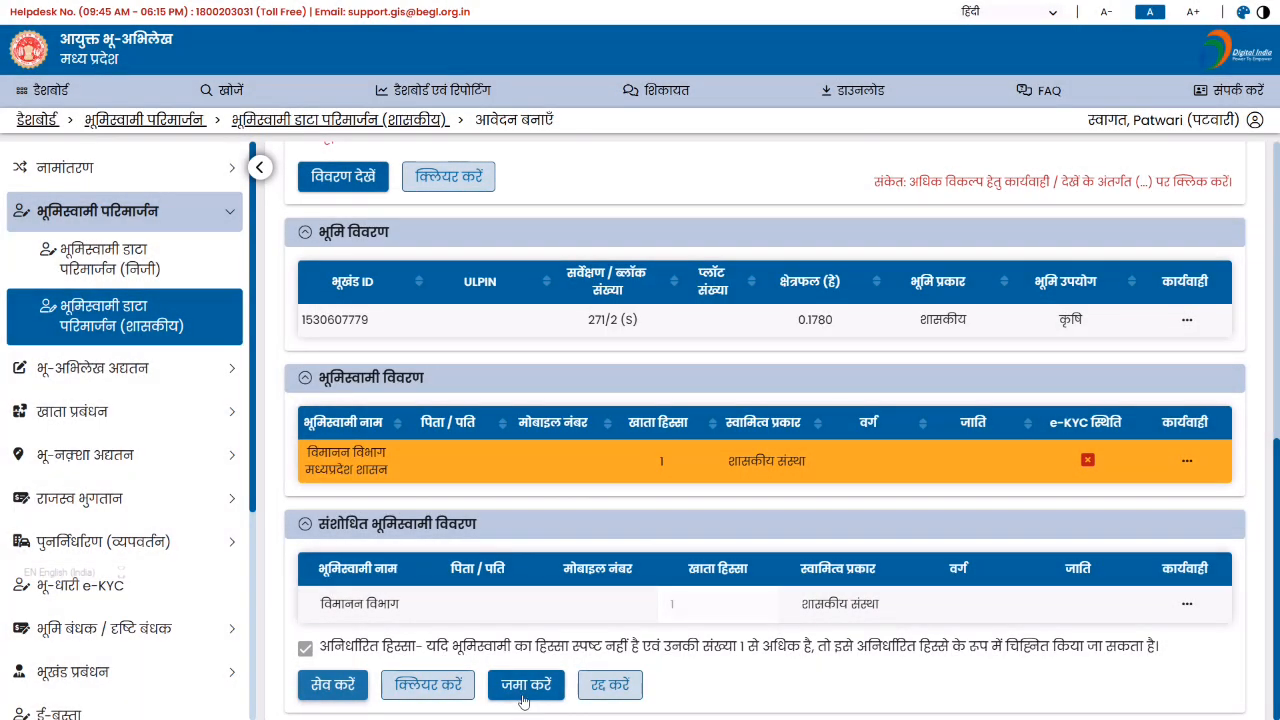
Submit the government application for survey 271/2, confirming and acknowledging the submission.
click(524, 690)
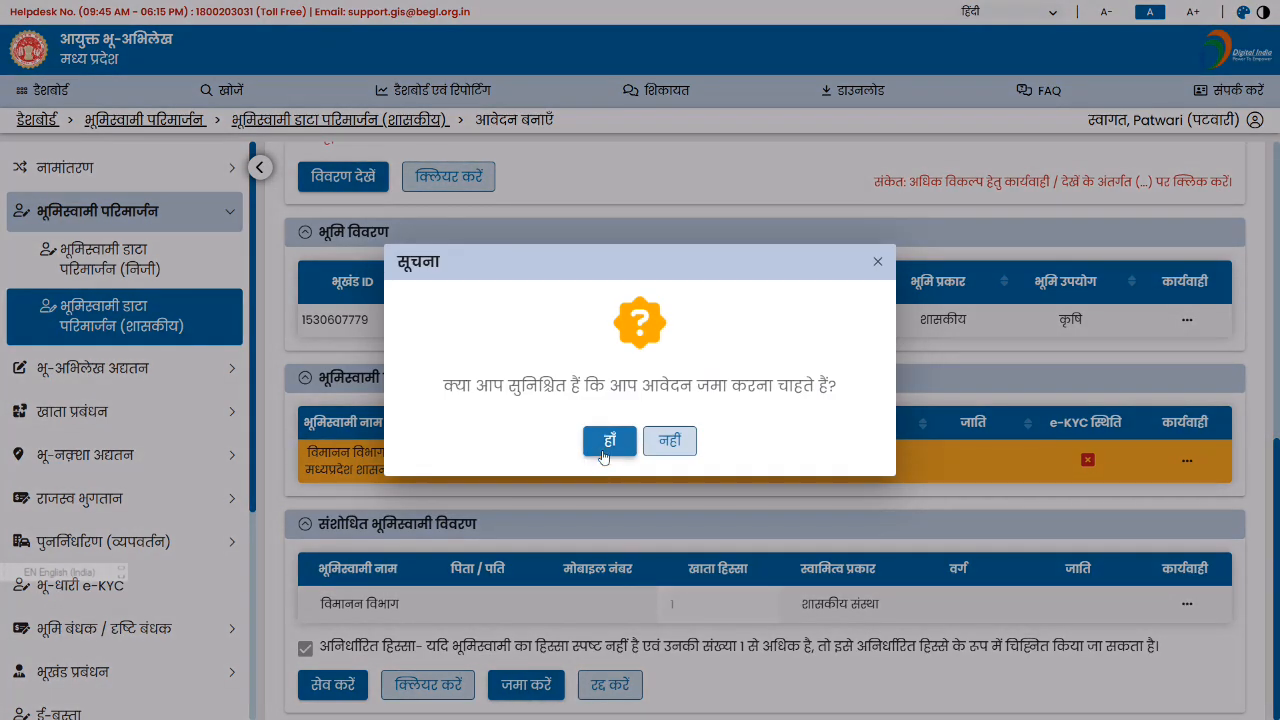
click(605, 446)
click(640, 450)
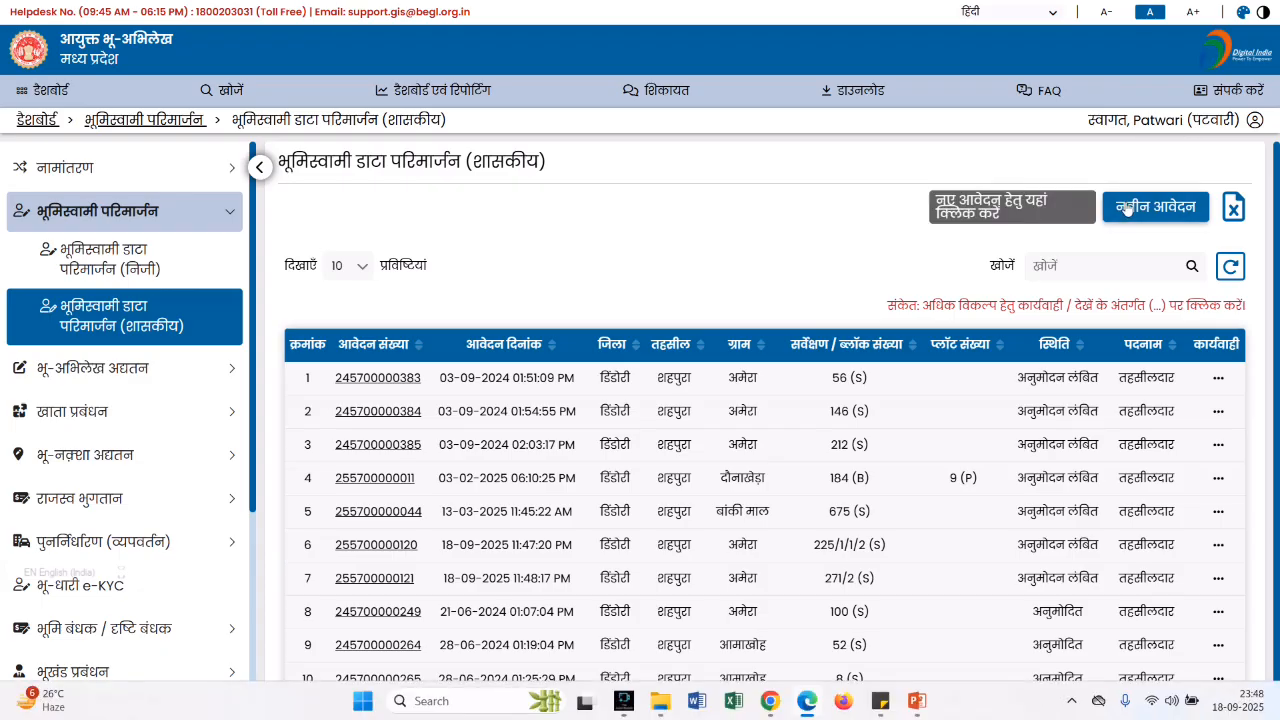
Switch to the browser window showing the land records portal's department sign-in page.
key(alt+Tab)
key(alt+Tab)
key(alt+Tab)
key(alt+Tab)
key(alt+Tab)
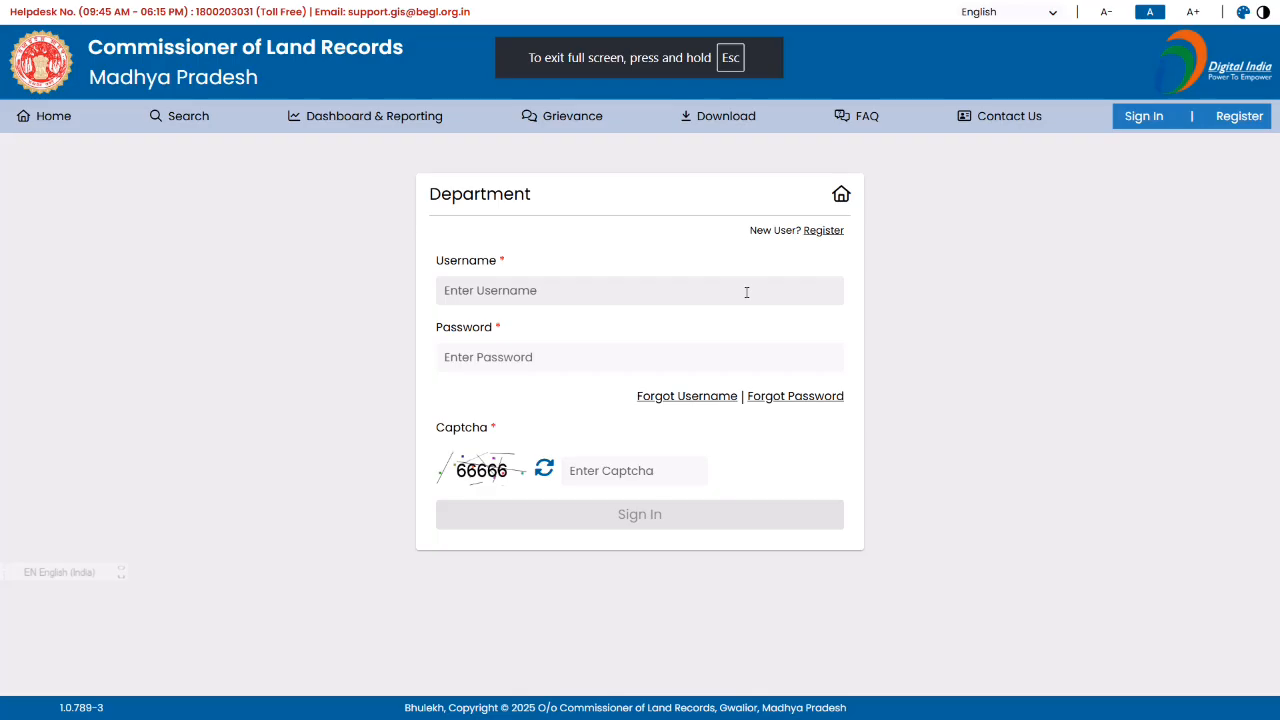
key(alt+Tab)
key(alt+Tab)
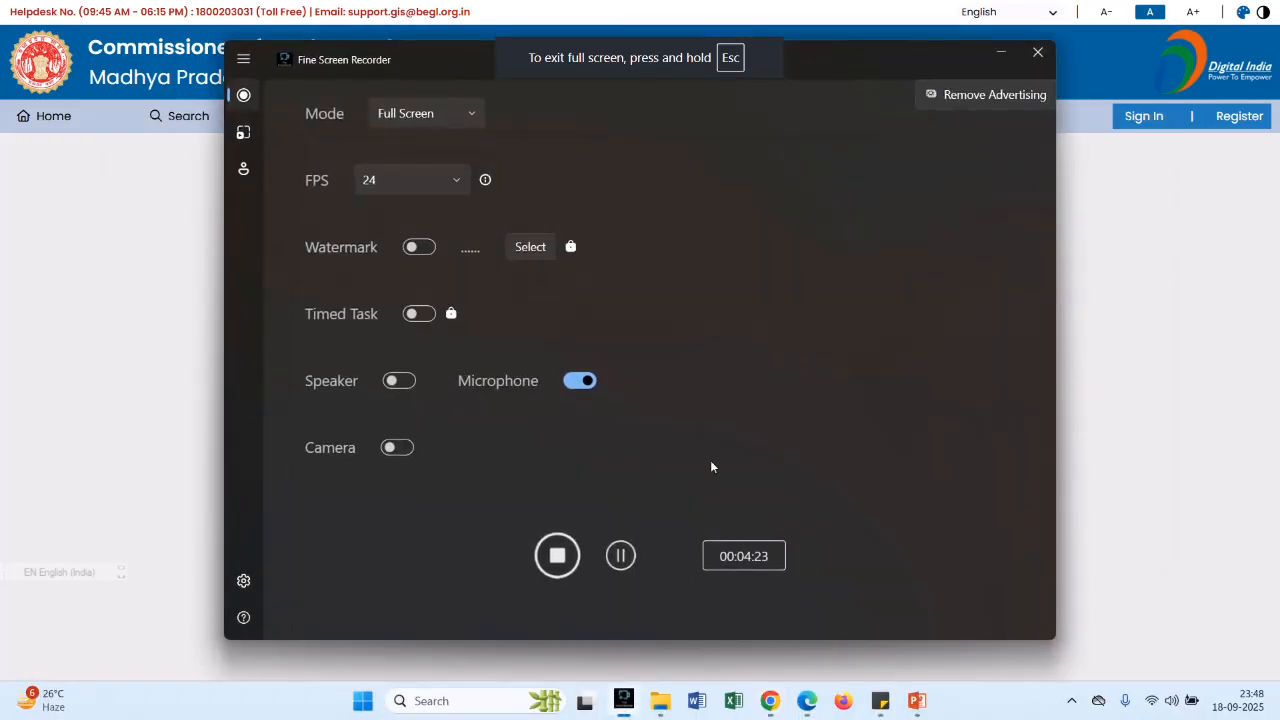
click(620, 556)
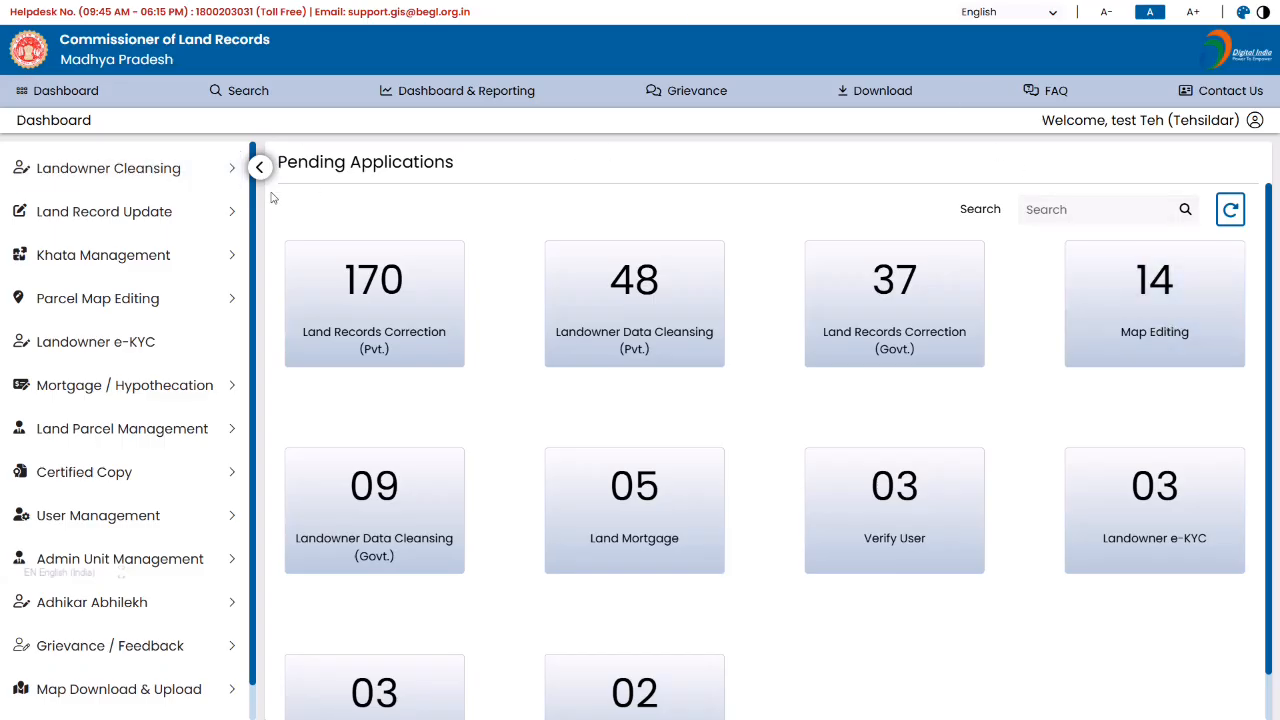
Set the tehsildar's portal language to Hindi and open the list of government (शासकीय) landowner data cleansing applications.
click(176, 178)
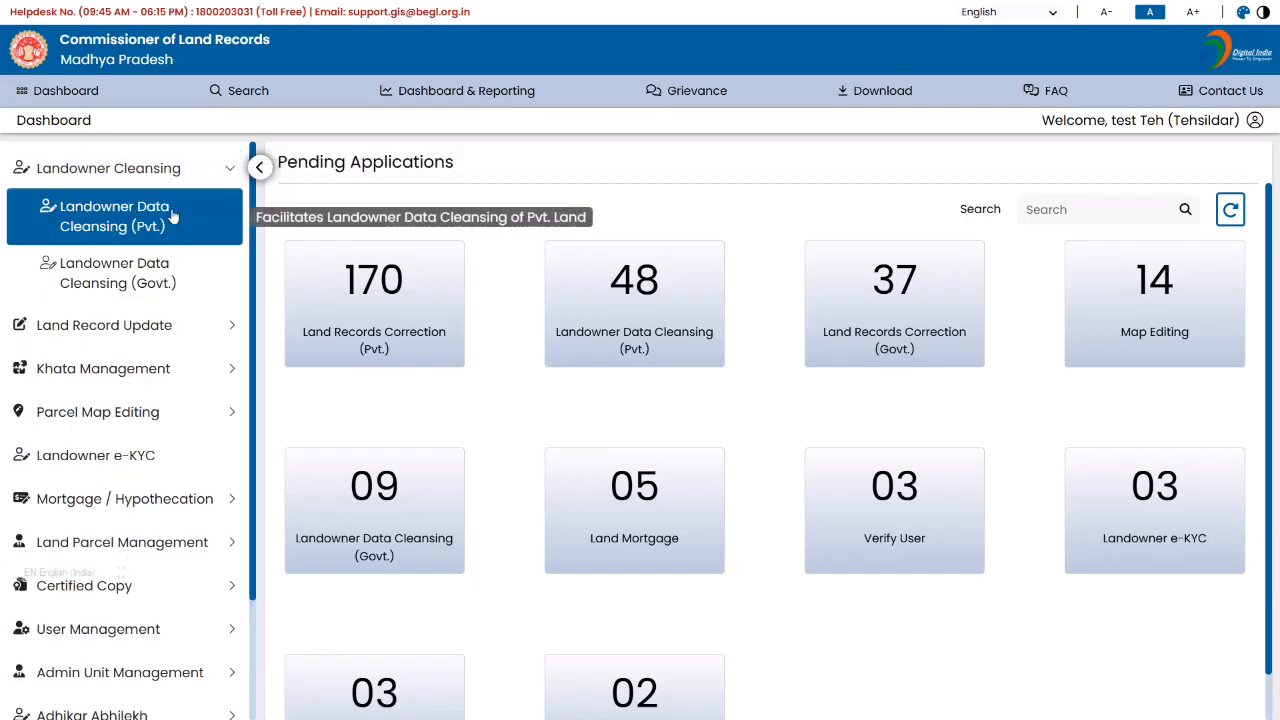
click(988, 18)
click(976, 47)
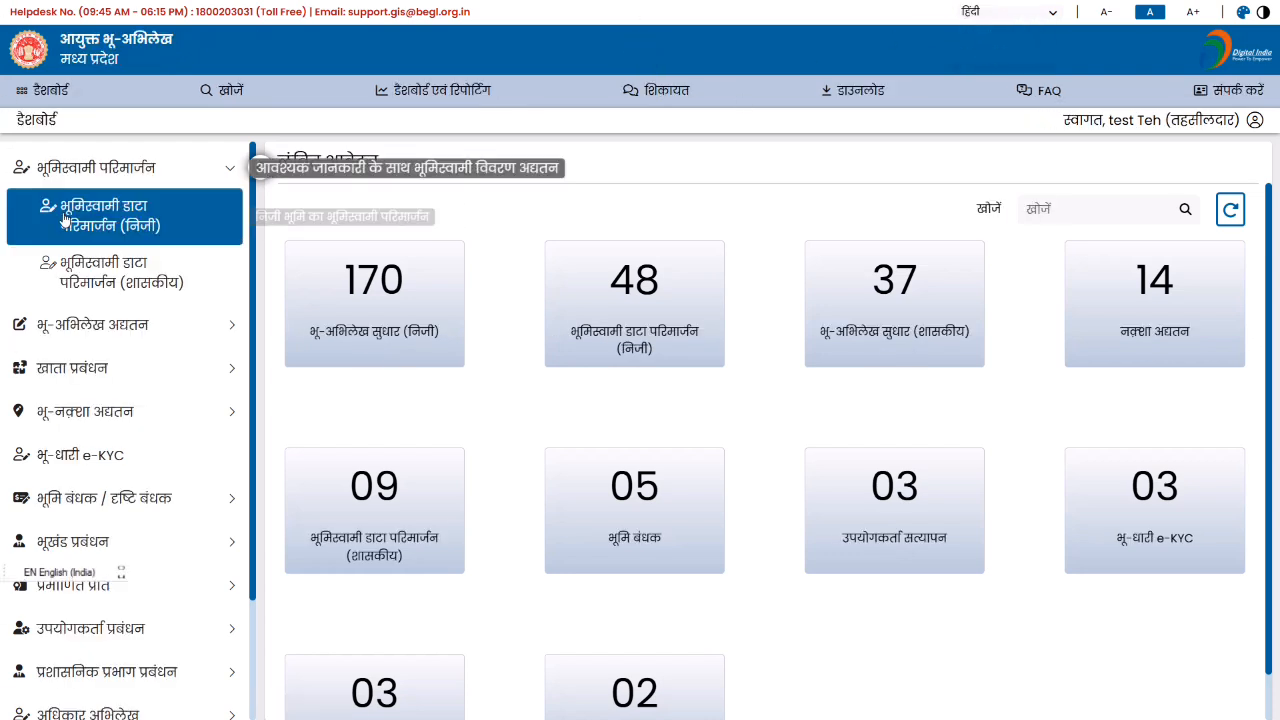
click(108, 275)
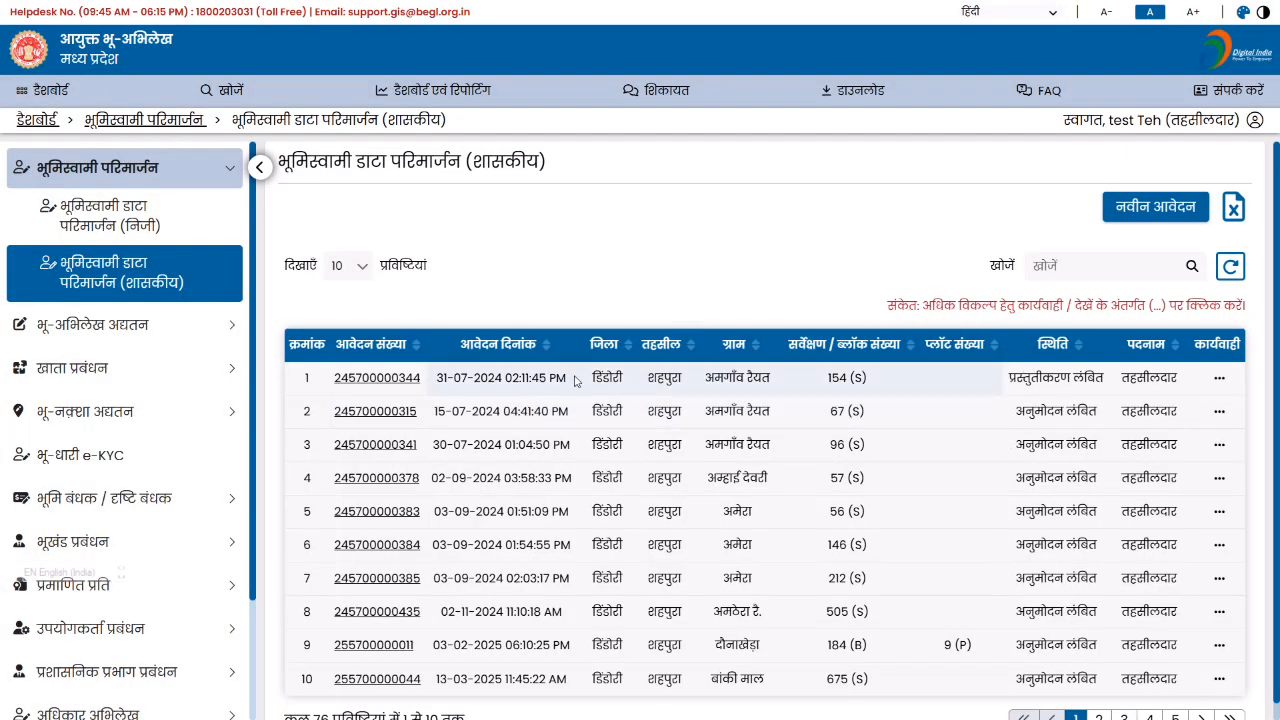
Sort the applications by newest date and approve the pending one for survey 225/1/1/2 (S) in Amera.
click(497, 344)
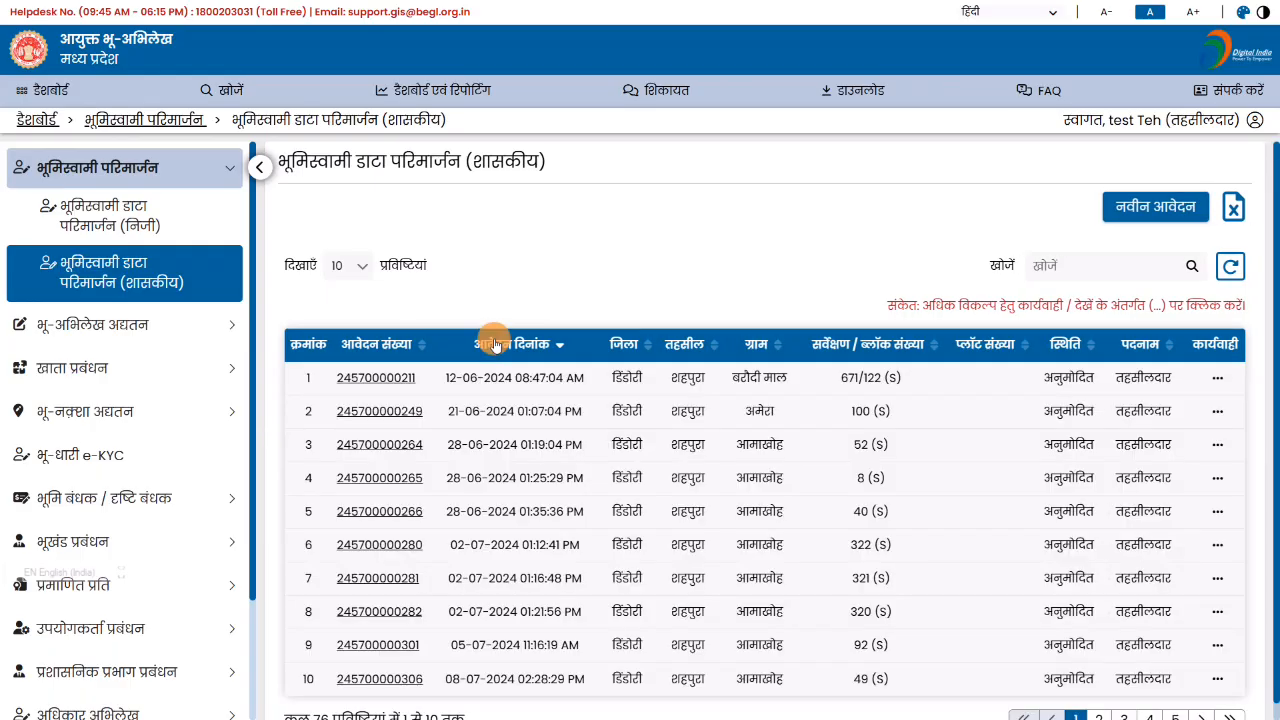
click(495, 344)
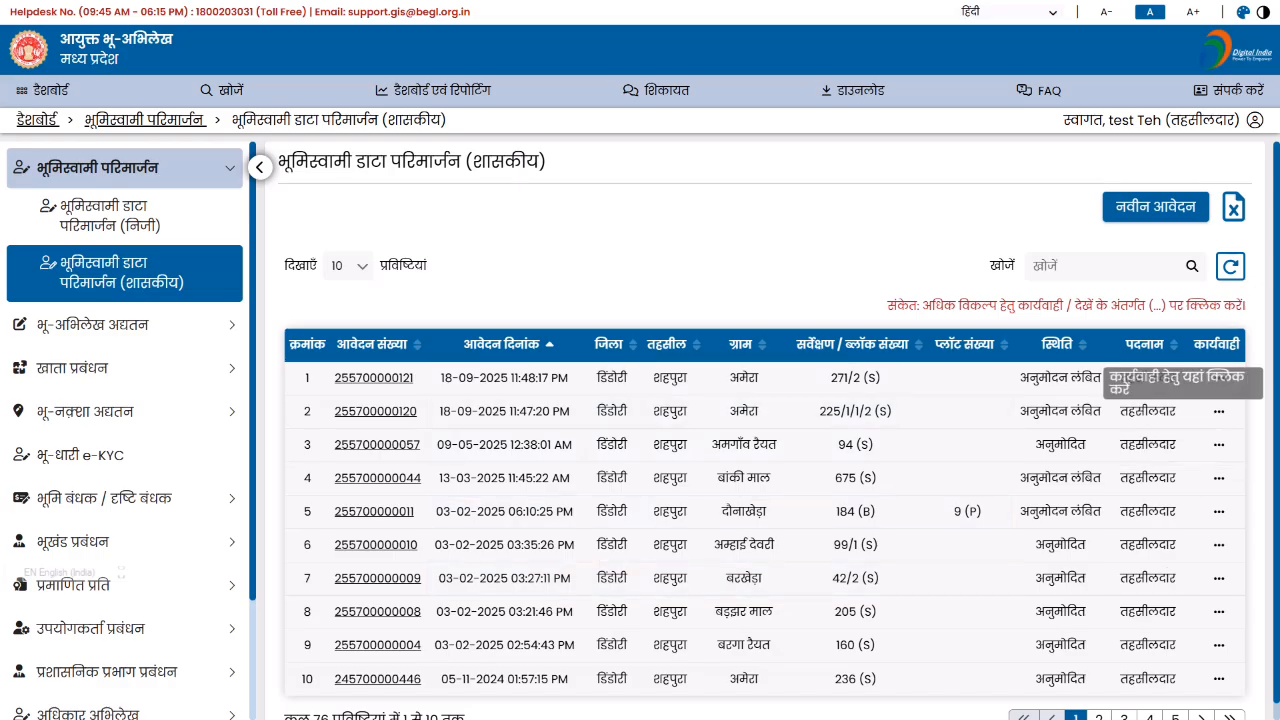
click(1218, 411)
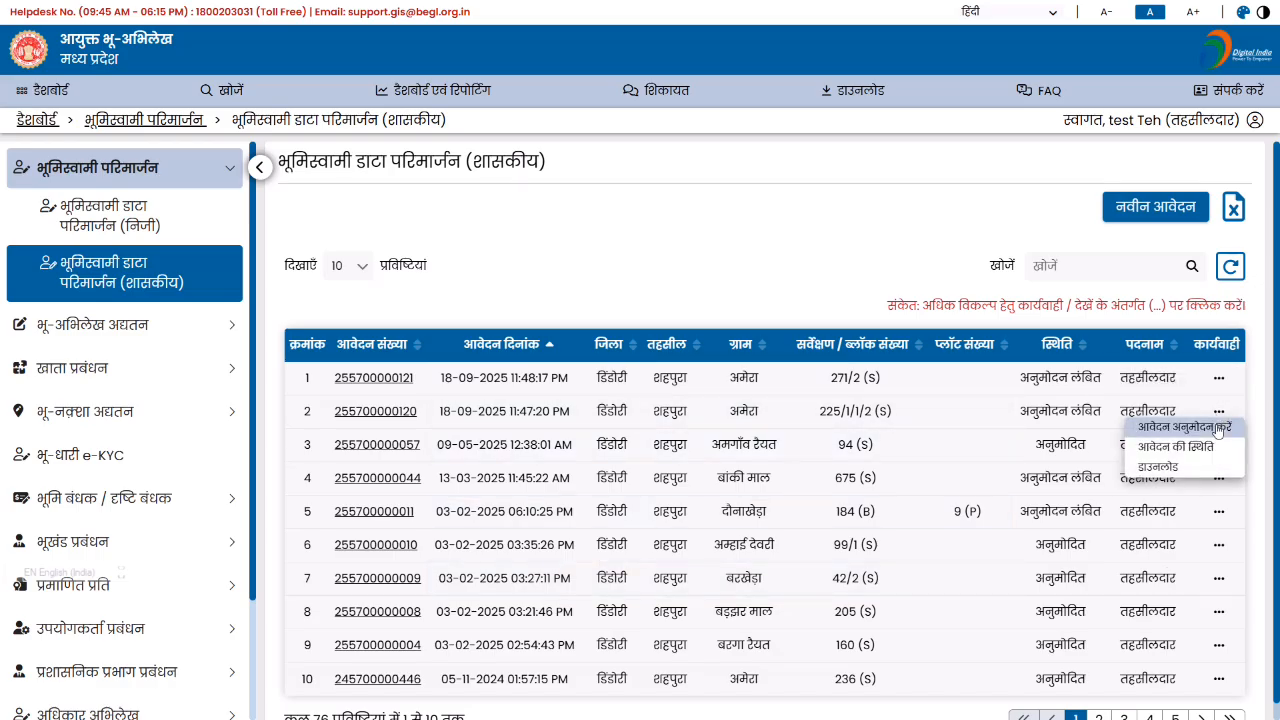
click(1218, 428)
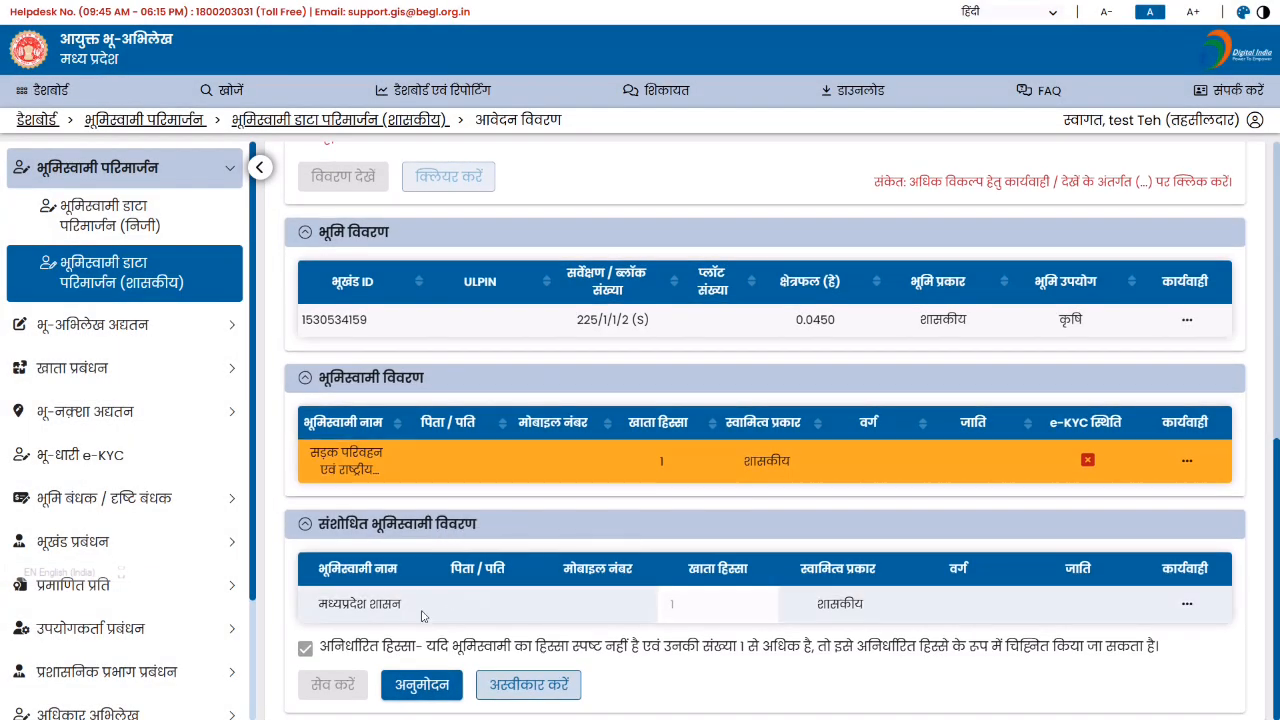
click(444, 681)
click(606, 441)
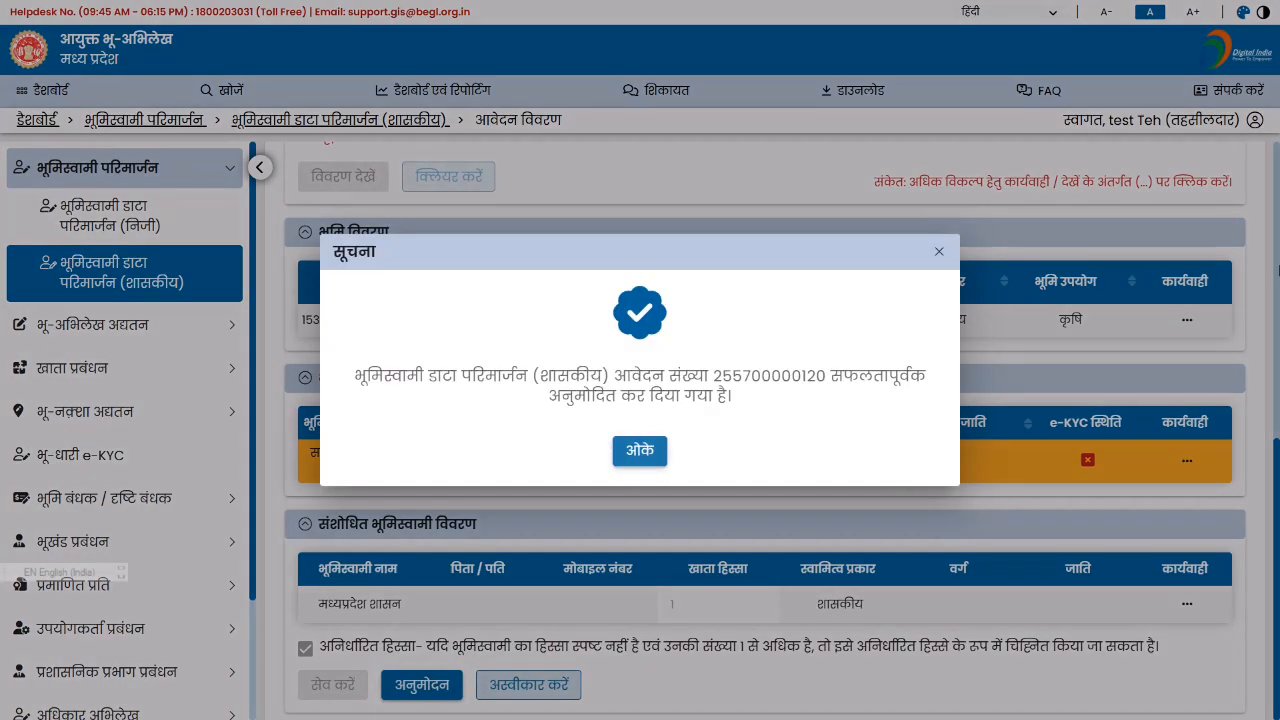
click(616, 451)
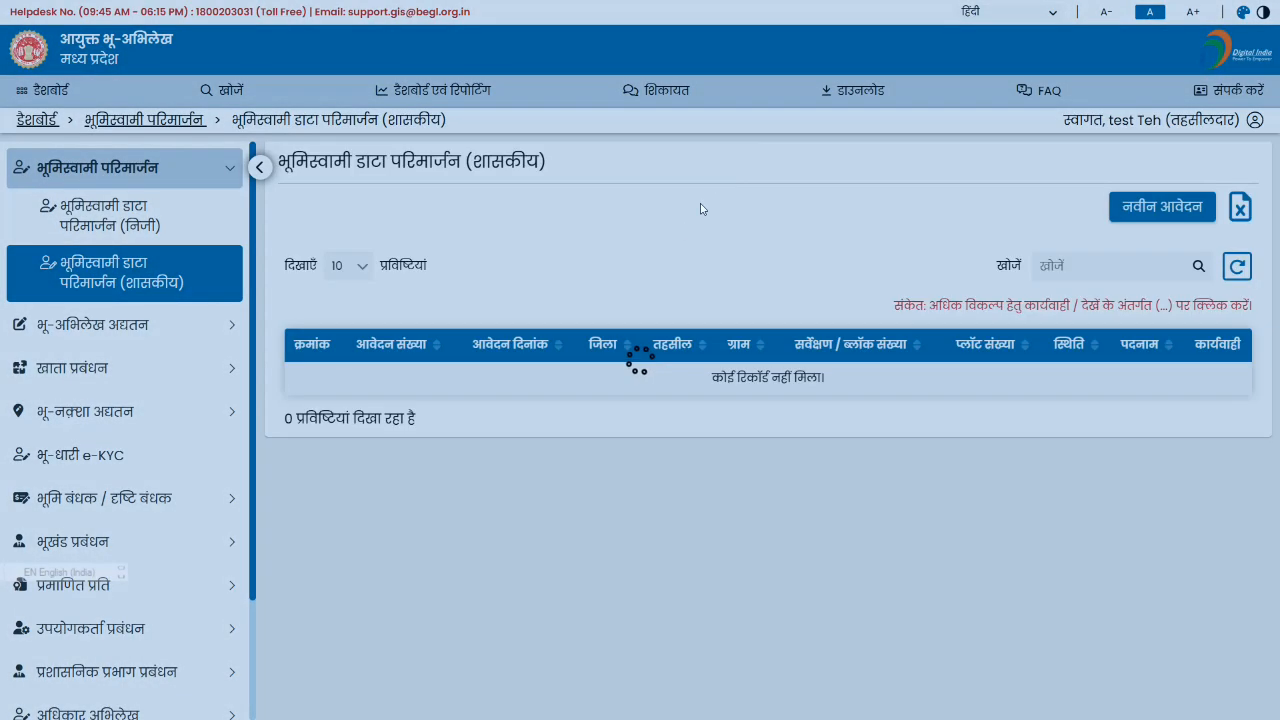
Sort the applications by newest date again and approve the pending one for survey 271/2 (S) in Amera.
click(487, 350)
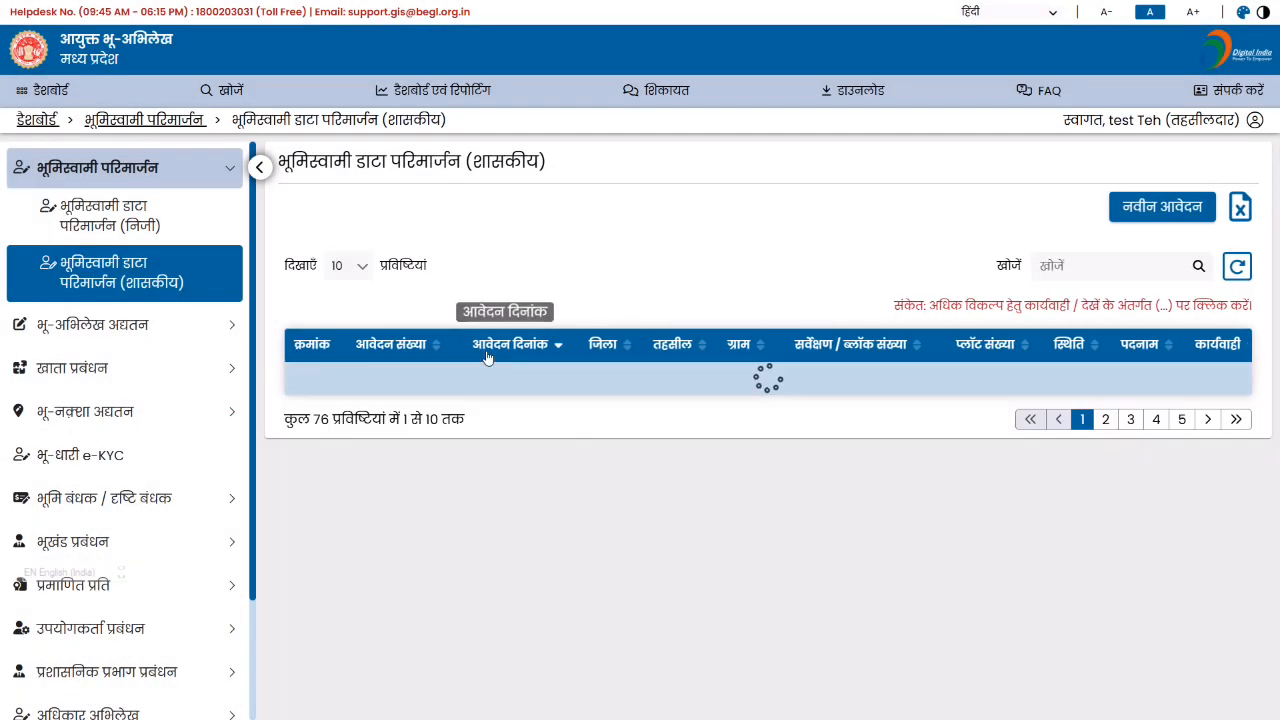
click(487, 355)
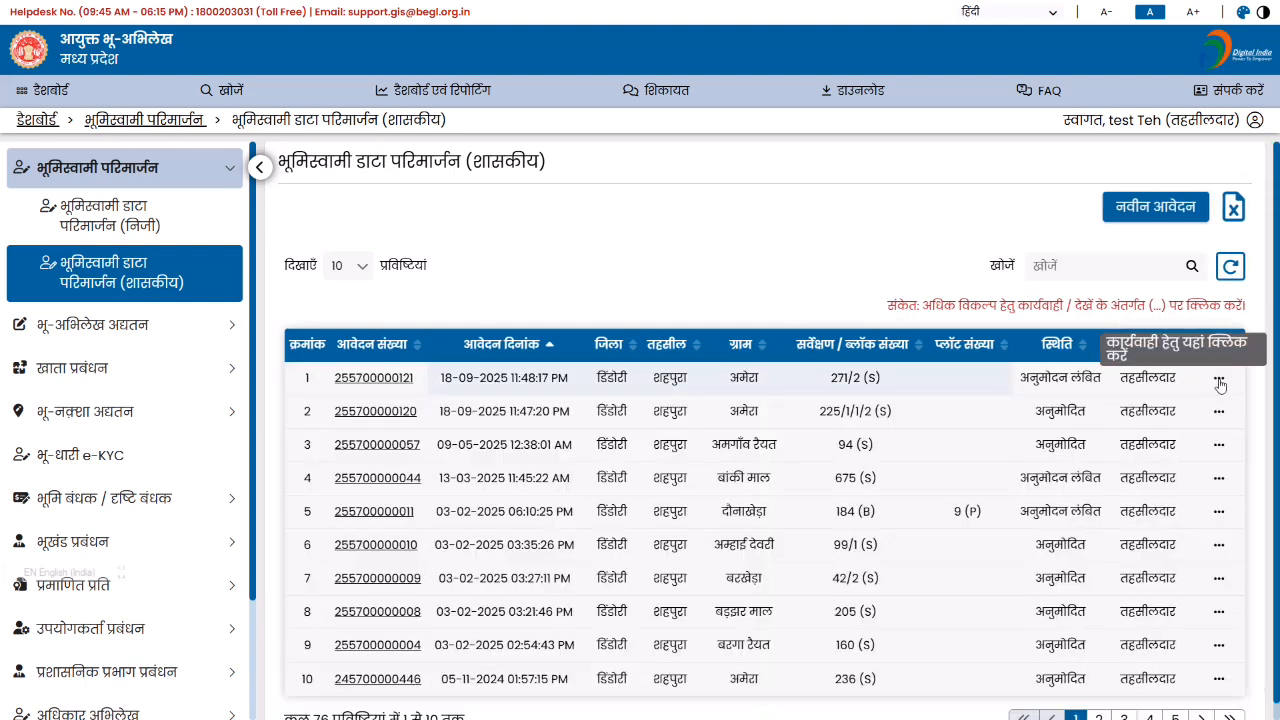
click(1219, 380)
click(1219, 397)
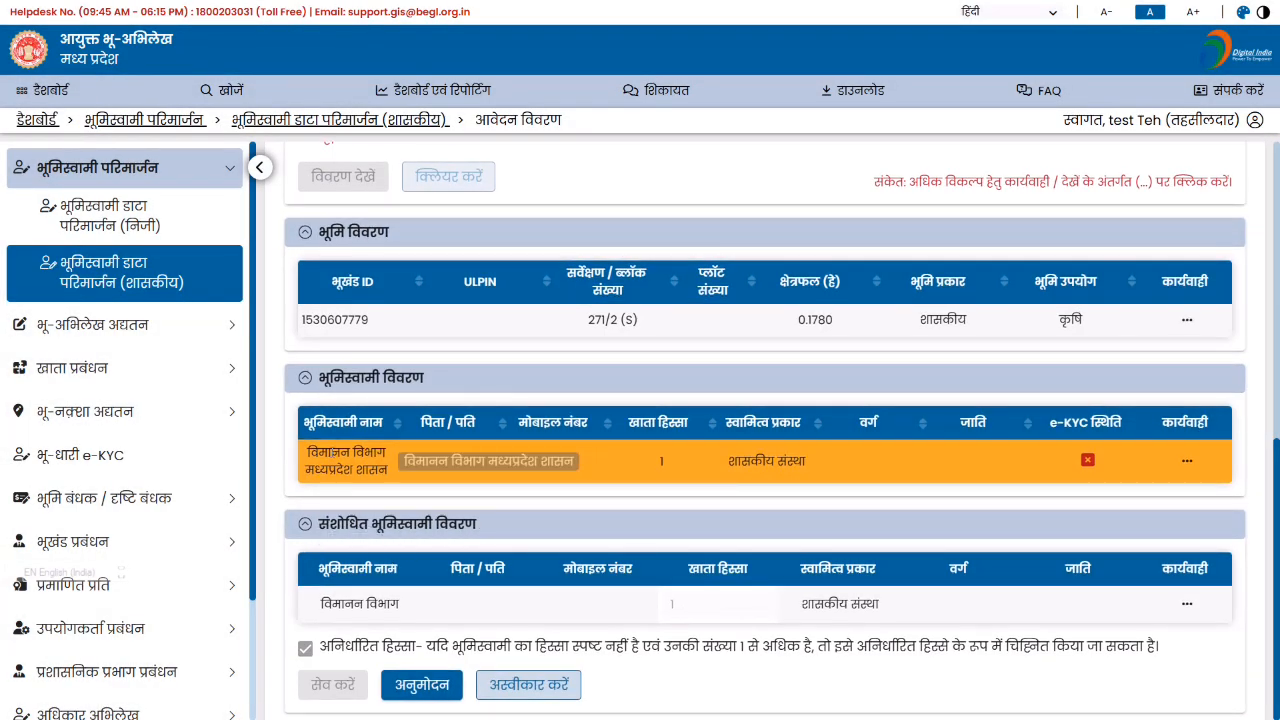
click(405, 689)
click(607, 448)
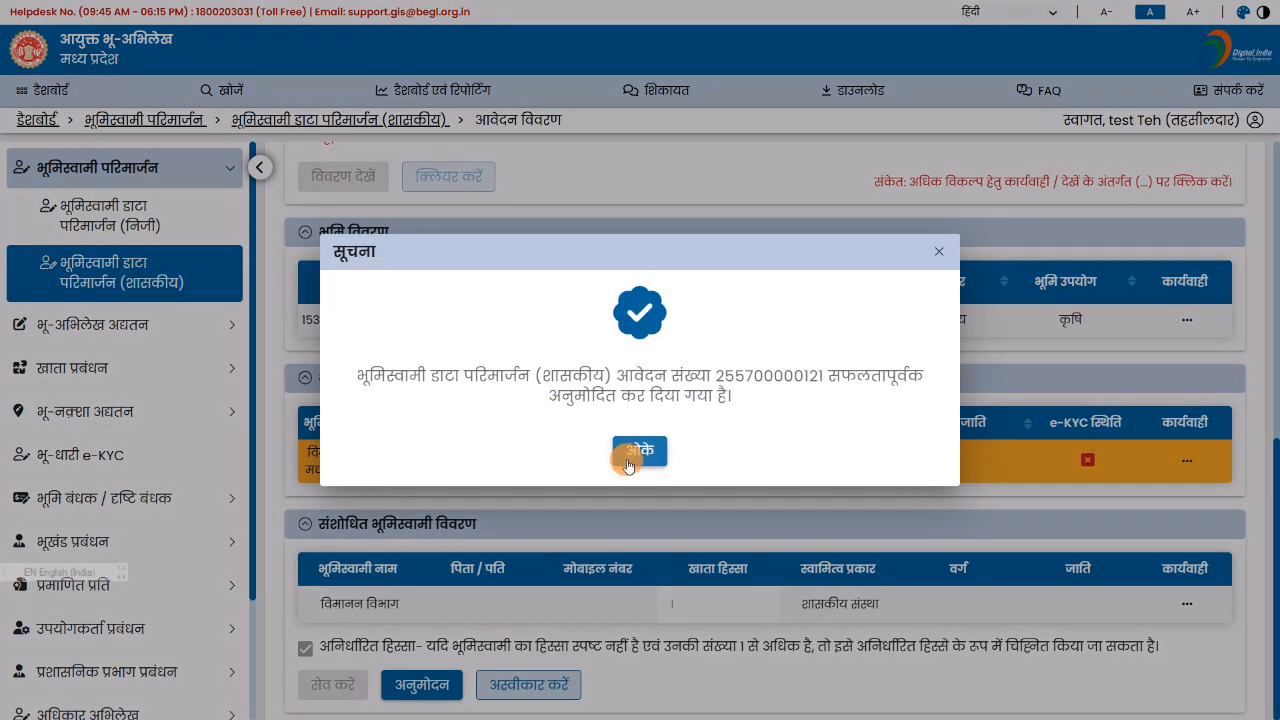
click(628, 465)
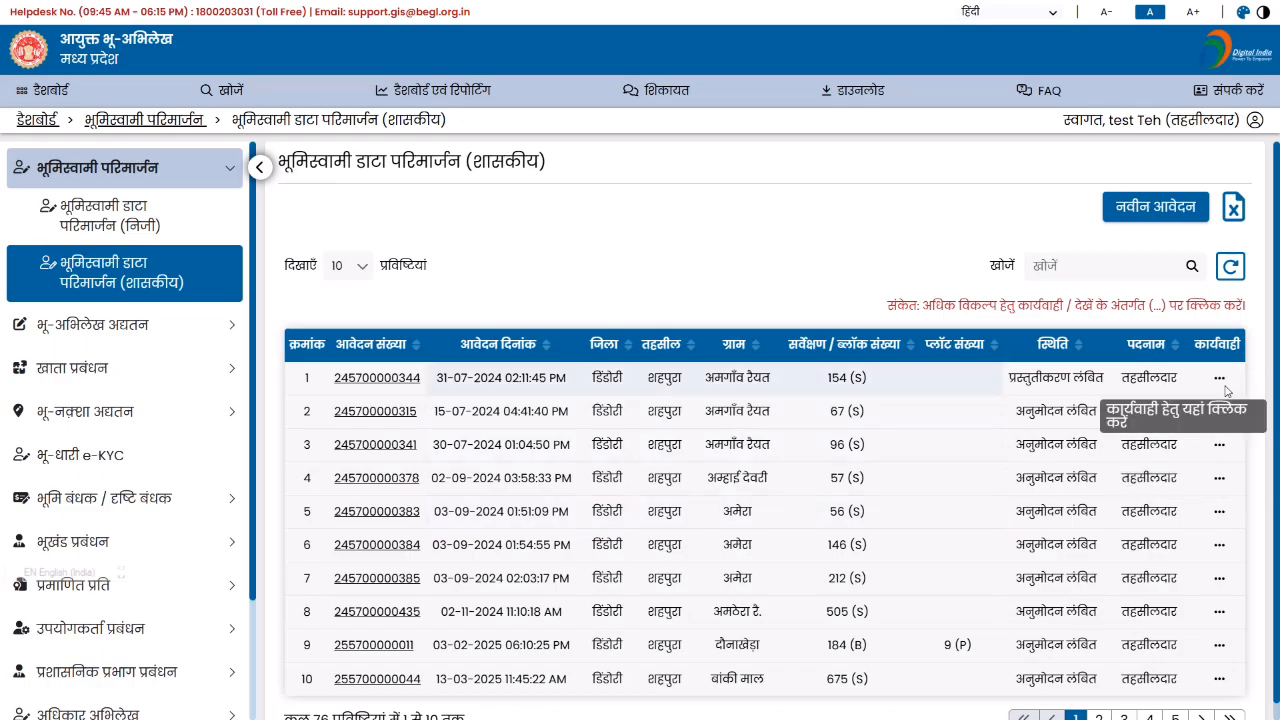
Sort the applications by status and open the pending one for survey 146 (S) in Amera for approval.
click(1045, 348)
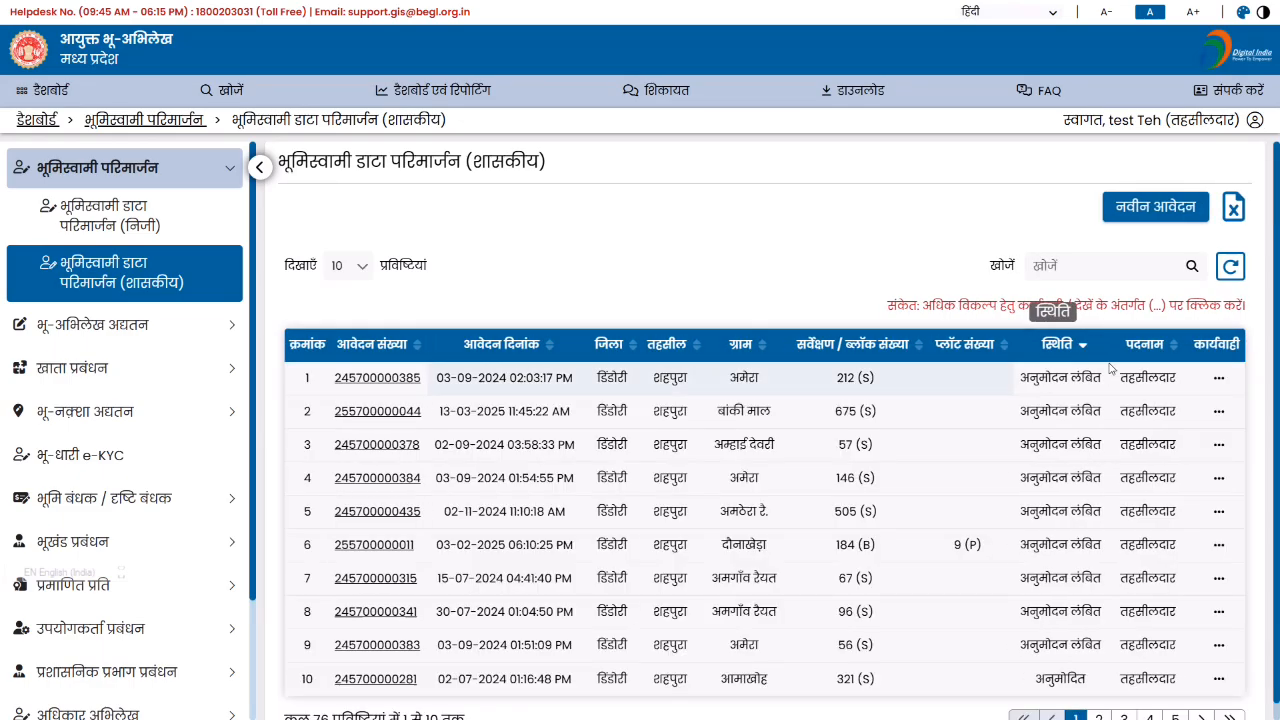
click(1222, 481)
click(1222, 491)
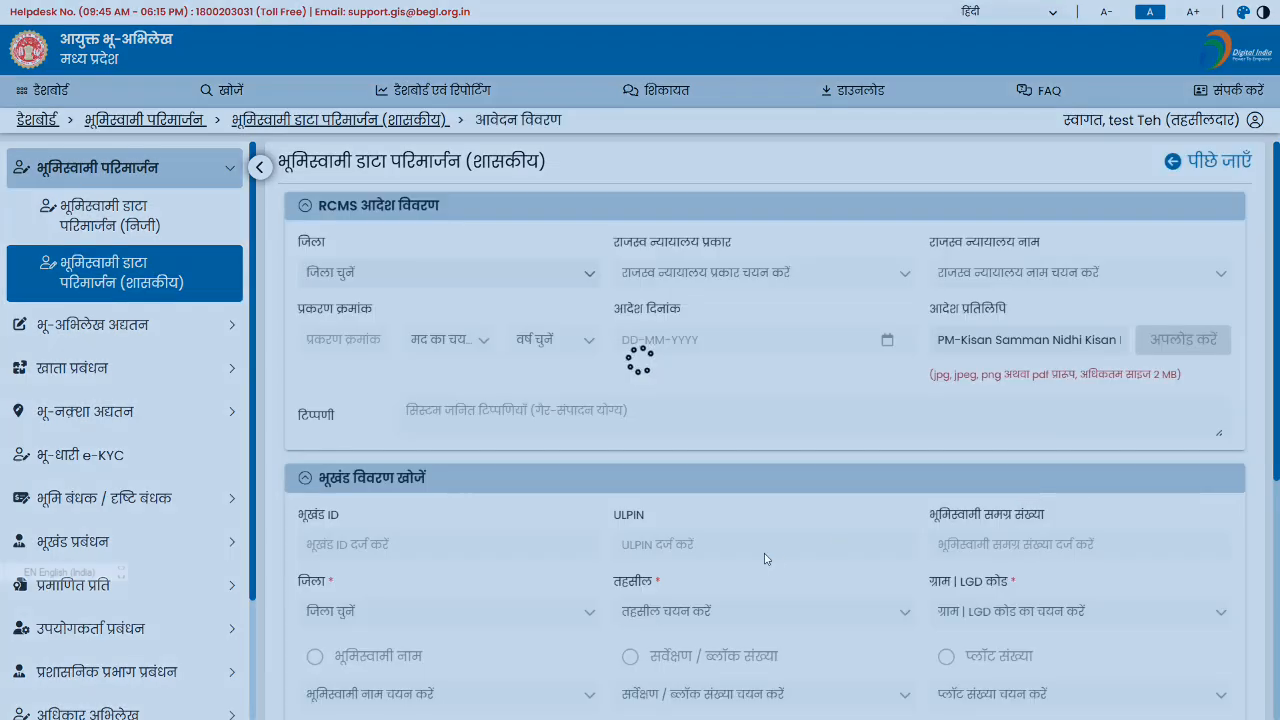
scroll(700, 500, down, 10)
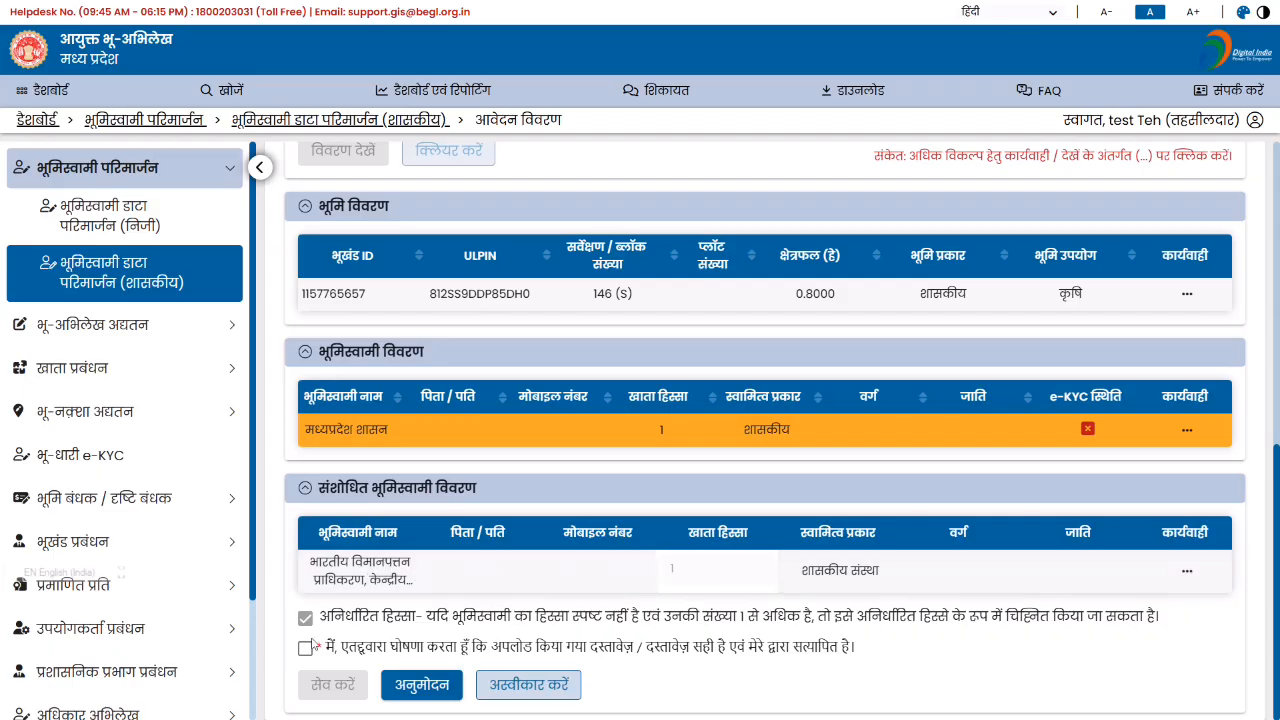
Approve the opened government application for survey 146 (S) and return to the application list.
click(410, 690)
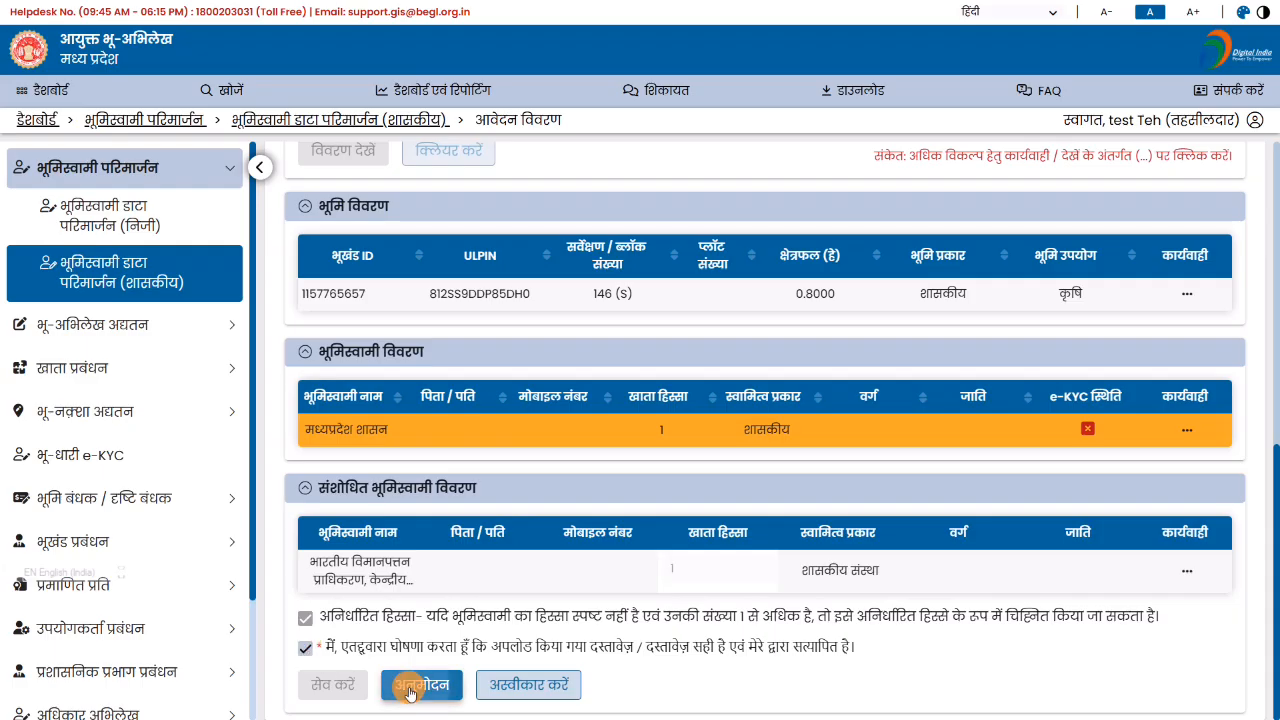
click(612, 441)
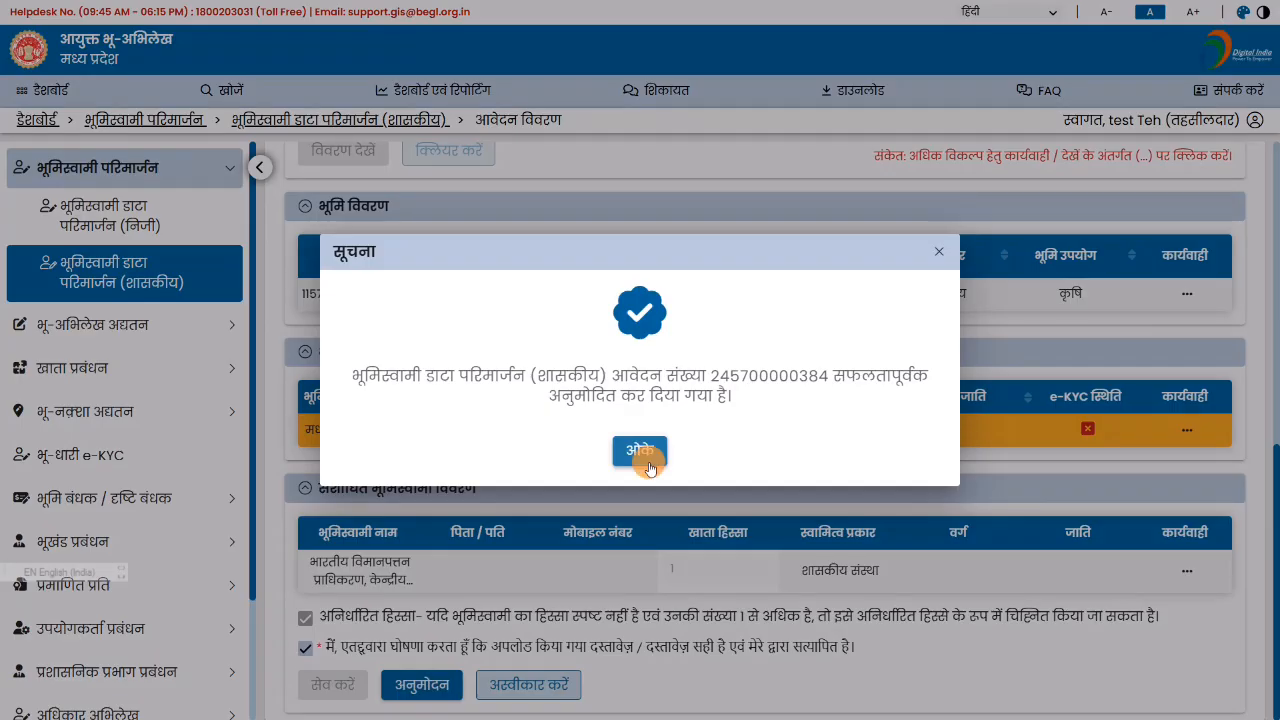
click(648, 466)
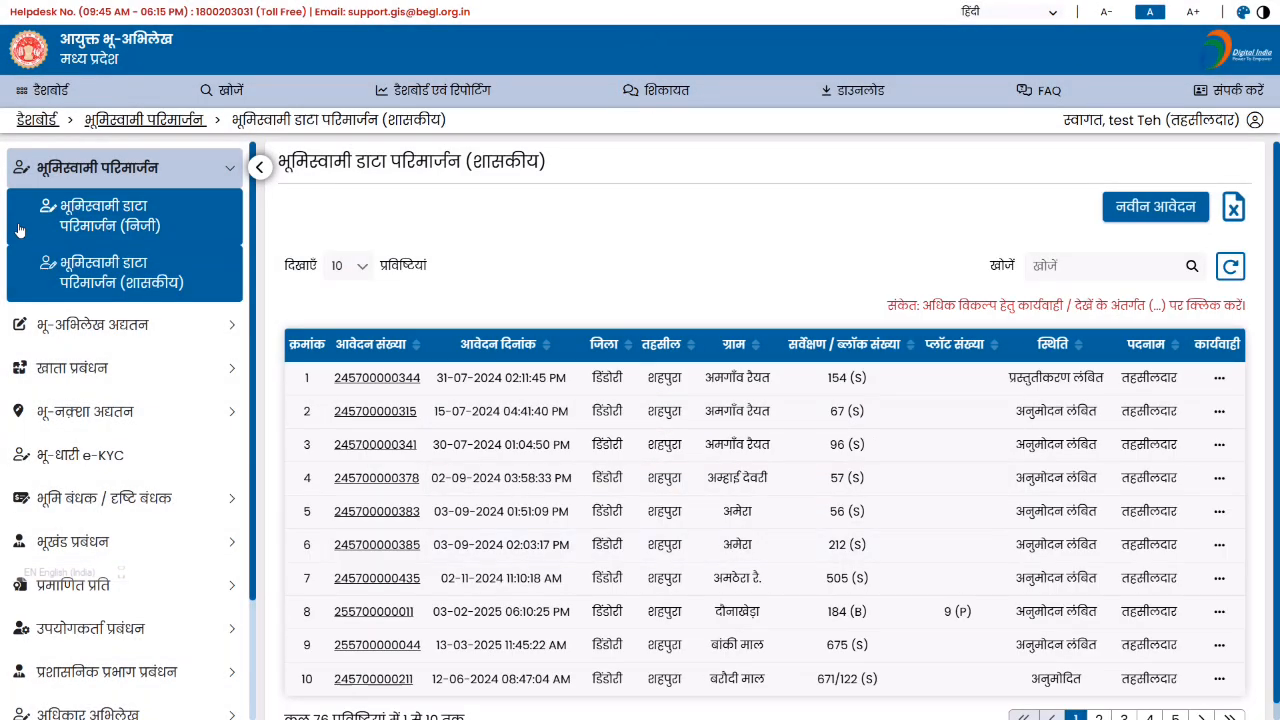
Open the list of private (निजी) landowner data cleansing applications and sort it by newest application date.
click(73, 212)
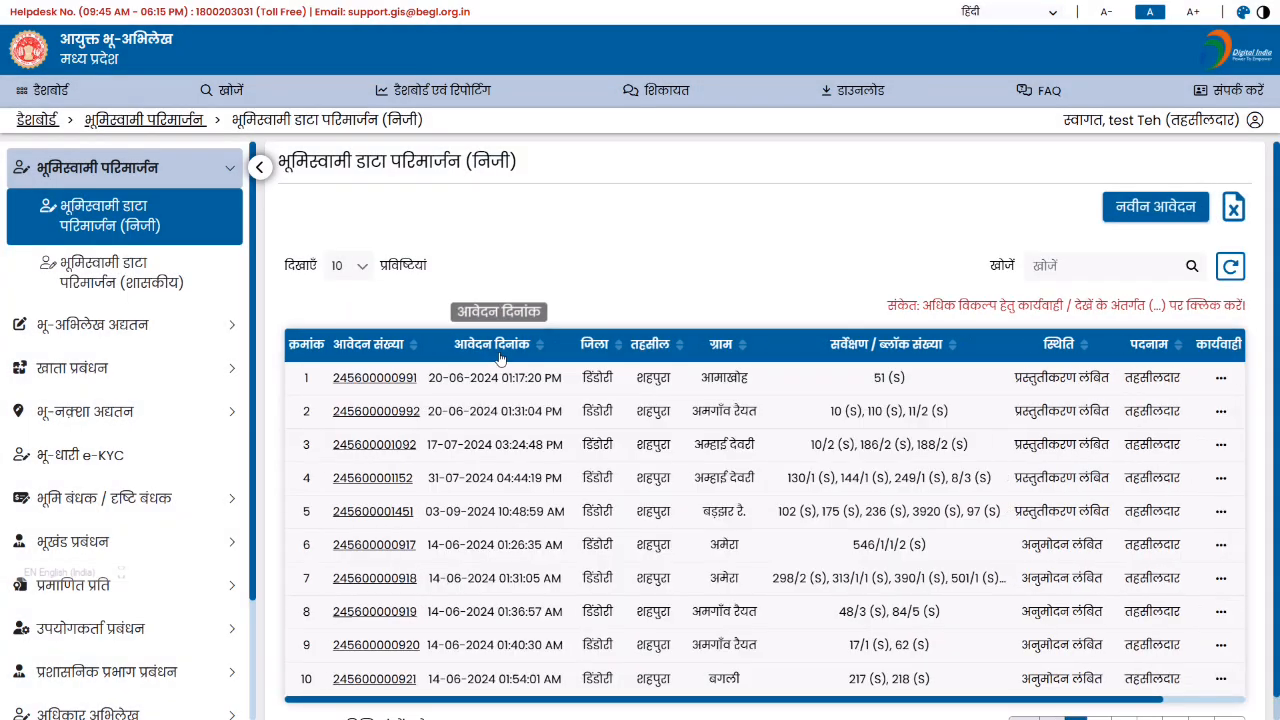
click(500, 350)
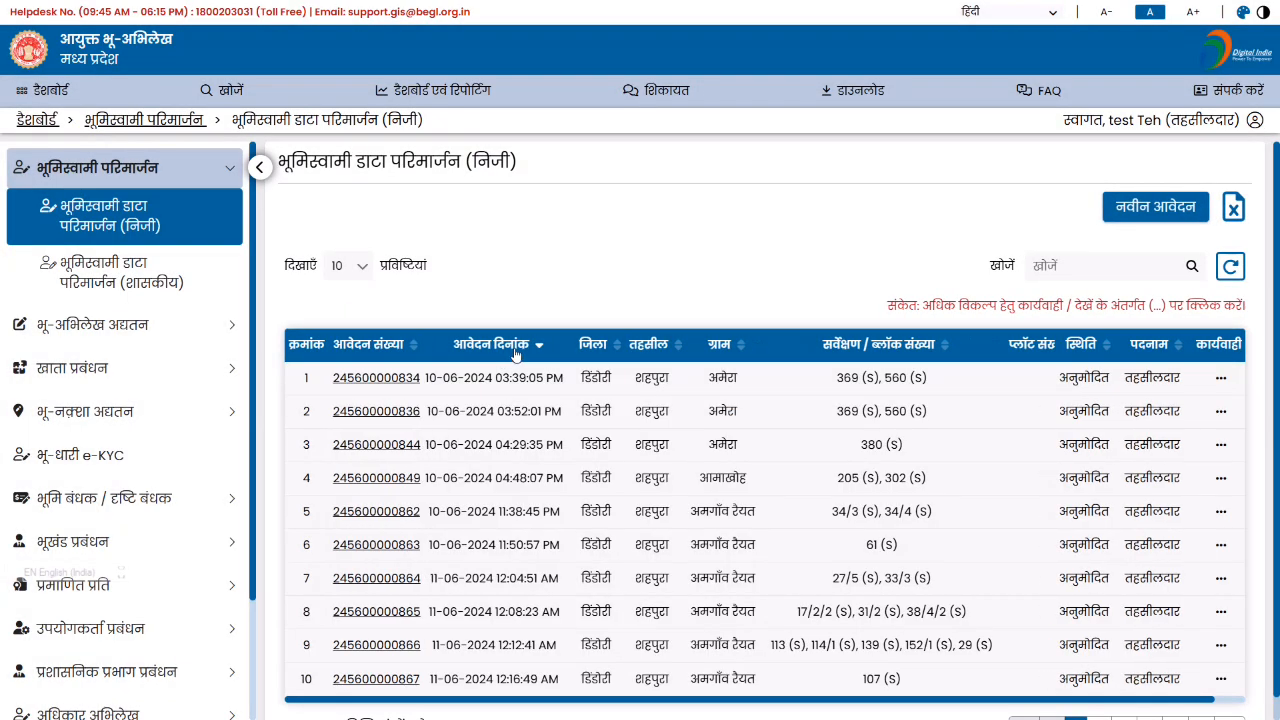
click(504, 354)
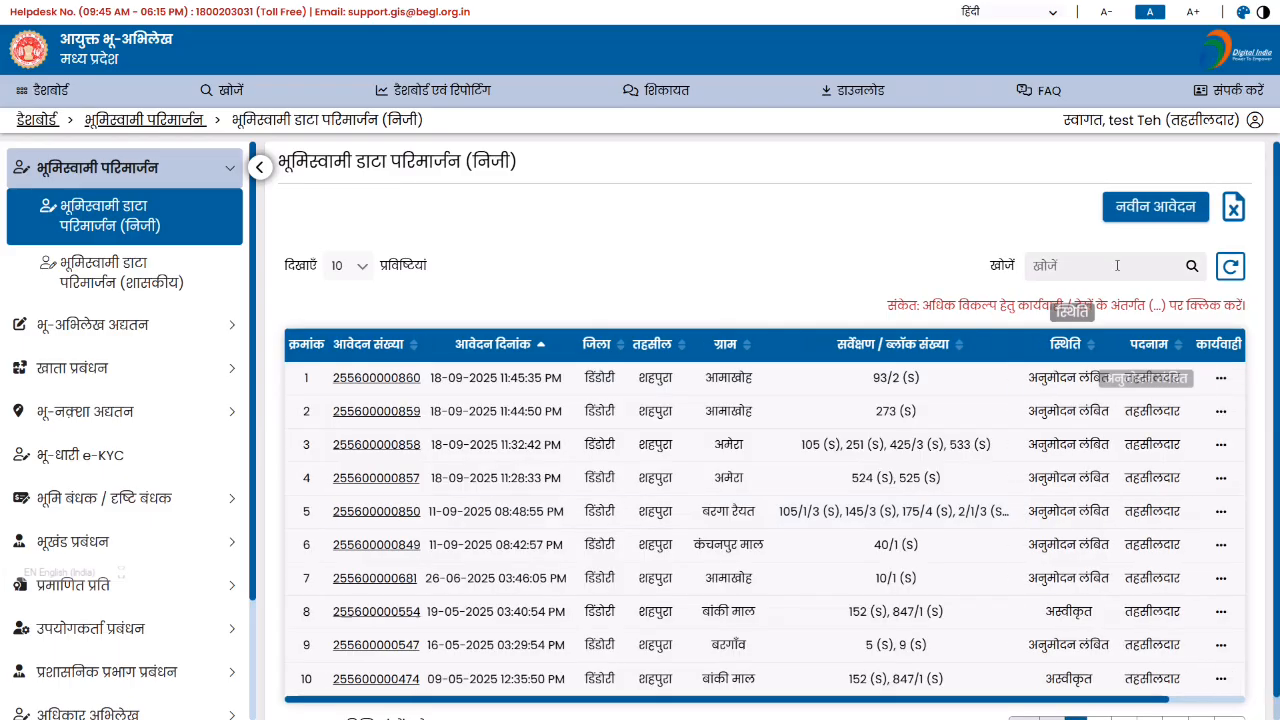
Open the pending private application for survey 93/2 (S) in आमाखोह and approve it.
click(1221, 378)
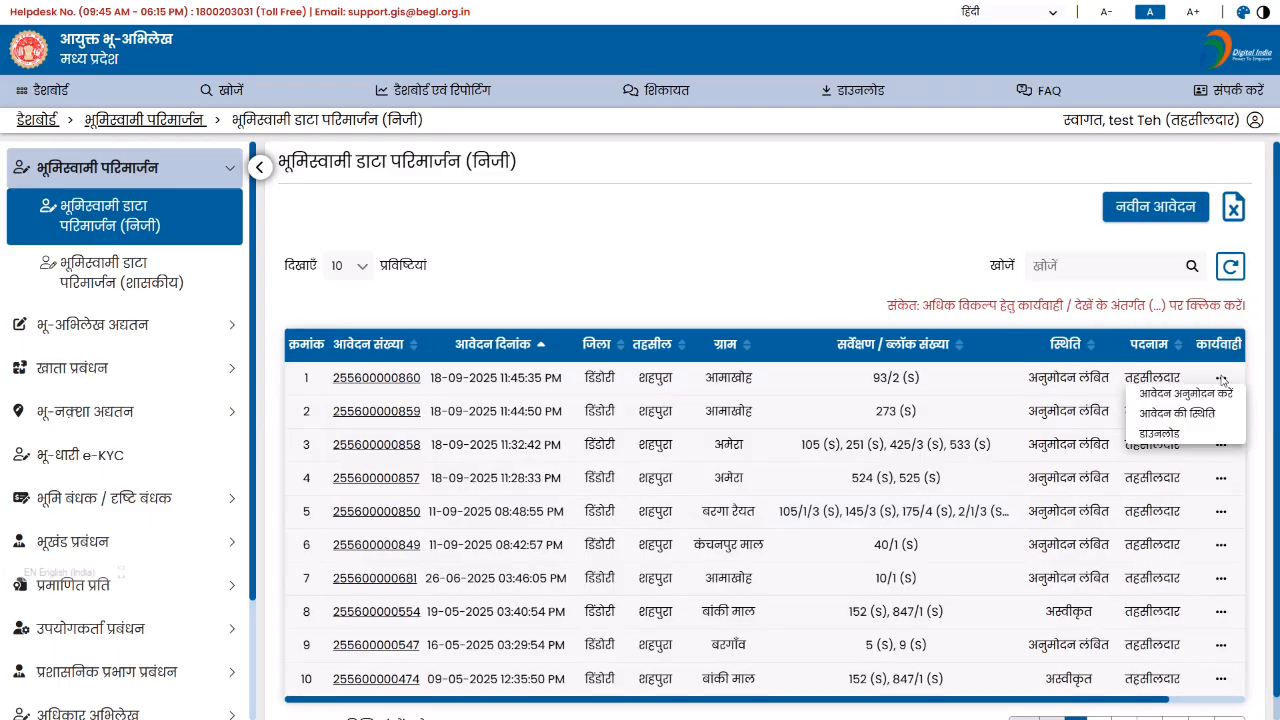
click(1195, 394)
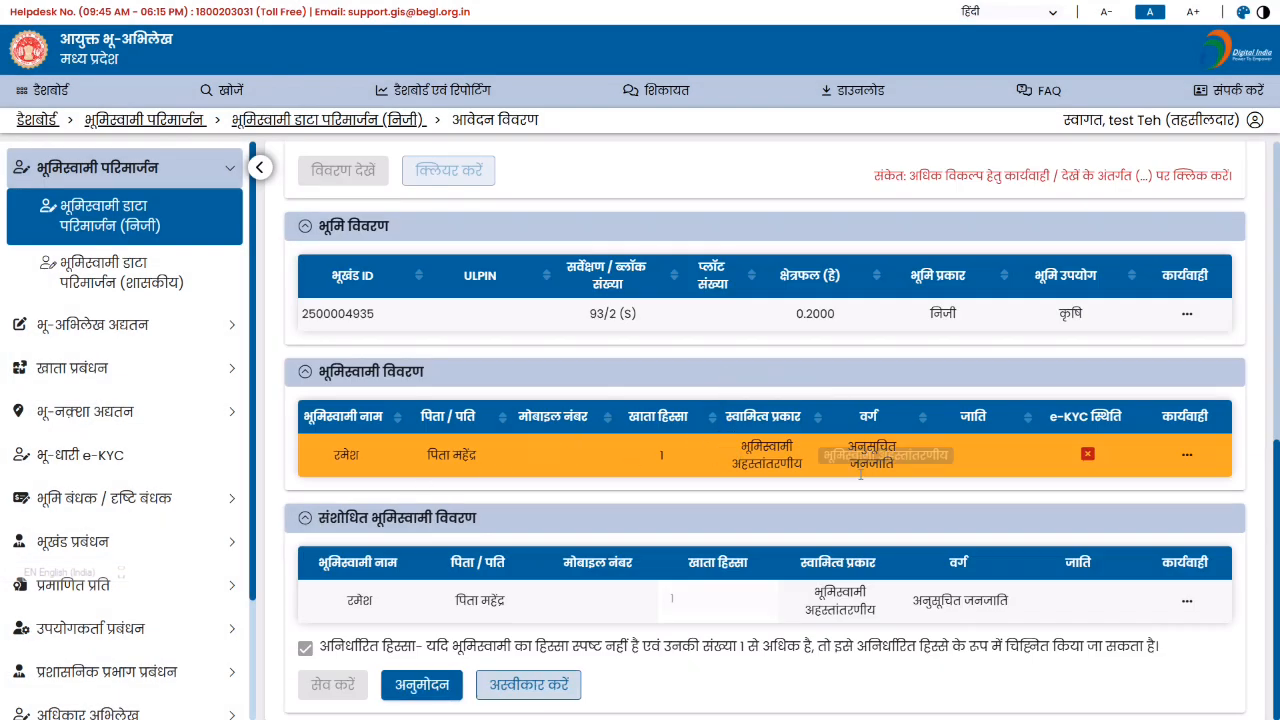
click(428, 686)
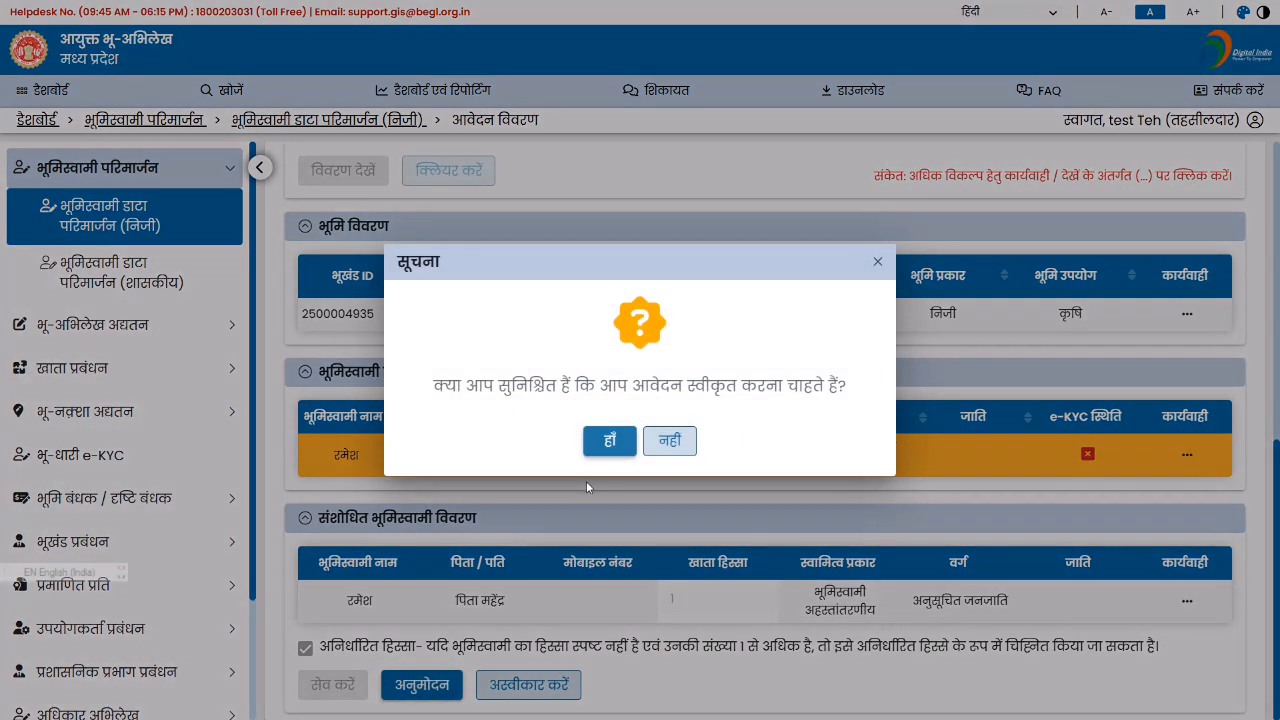
click(611, 442)
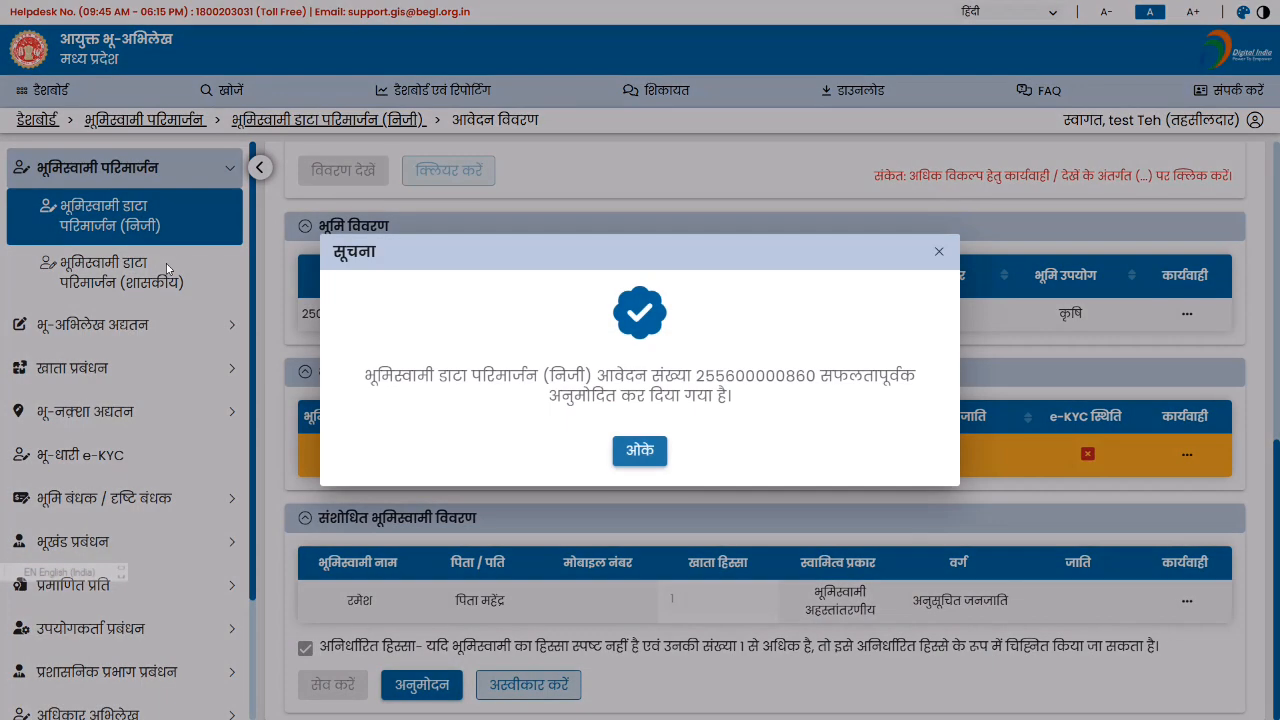
click(648, 456)
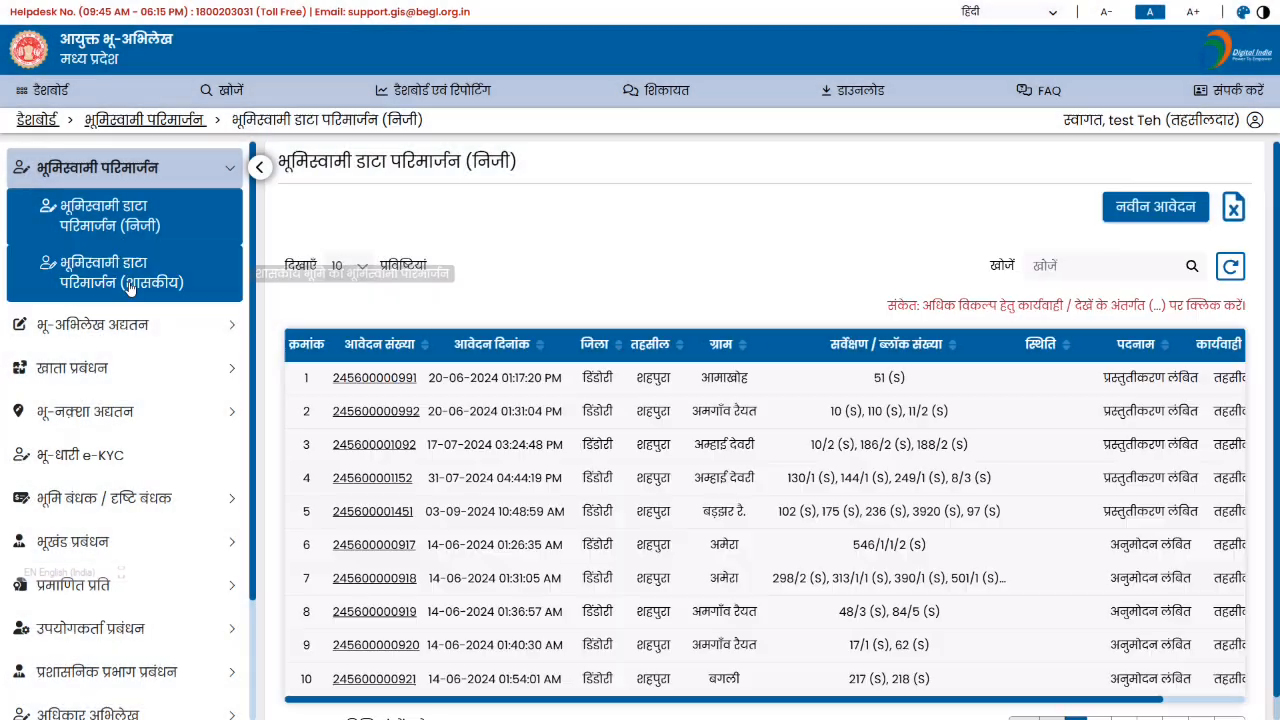
Sort the private applications by newest date and approve the pending one for survey 273 (S) in आमाखोह.
click(508, 350)
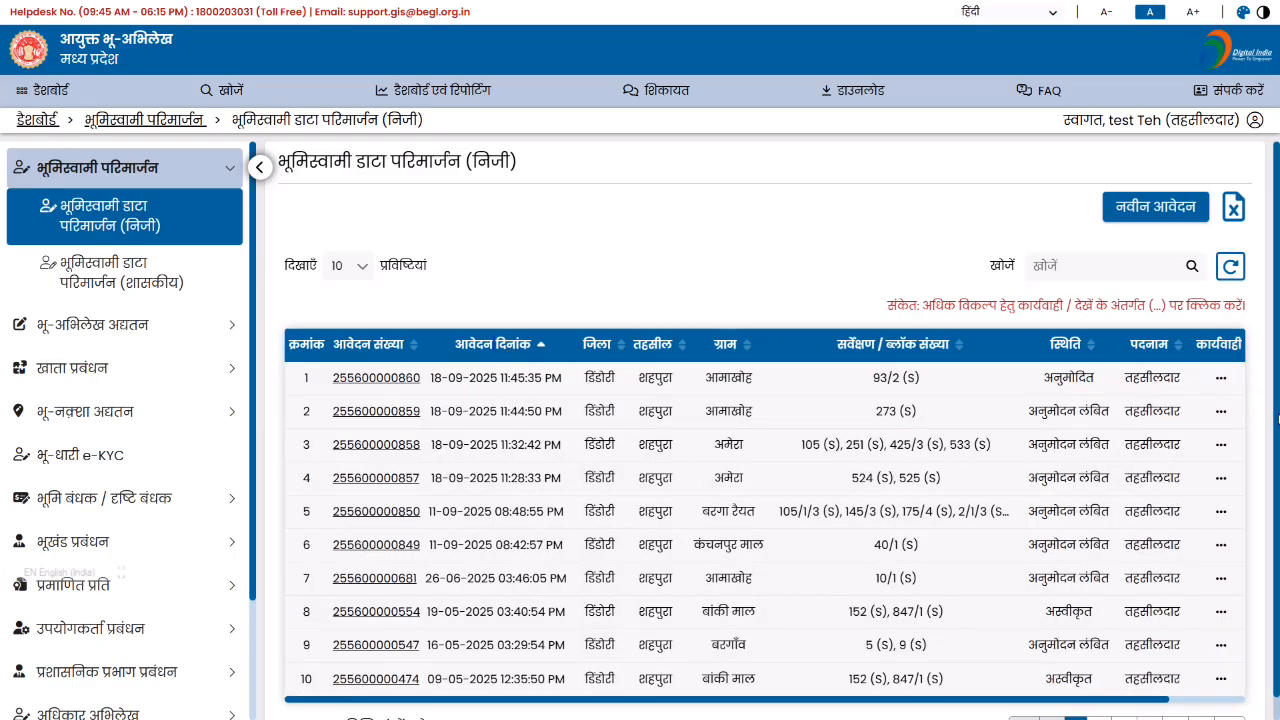
click(1220, 411)
click(1213, 432)
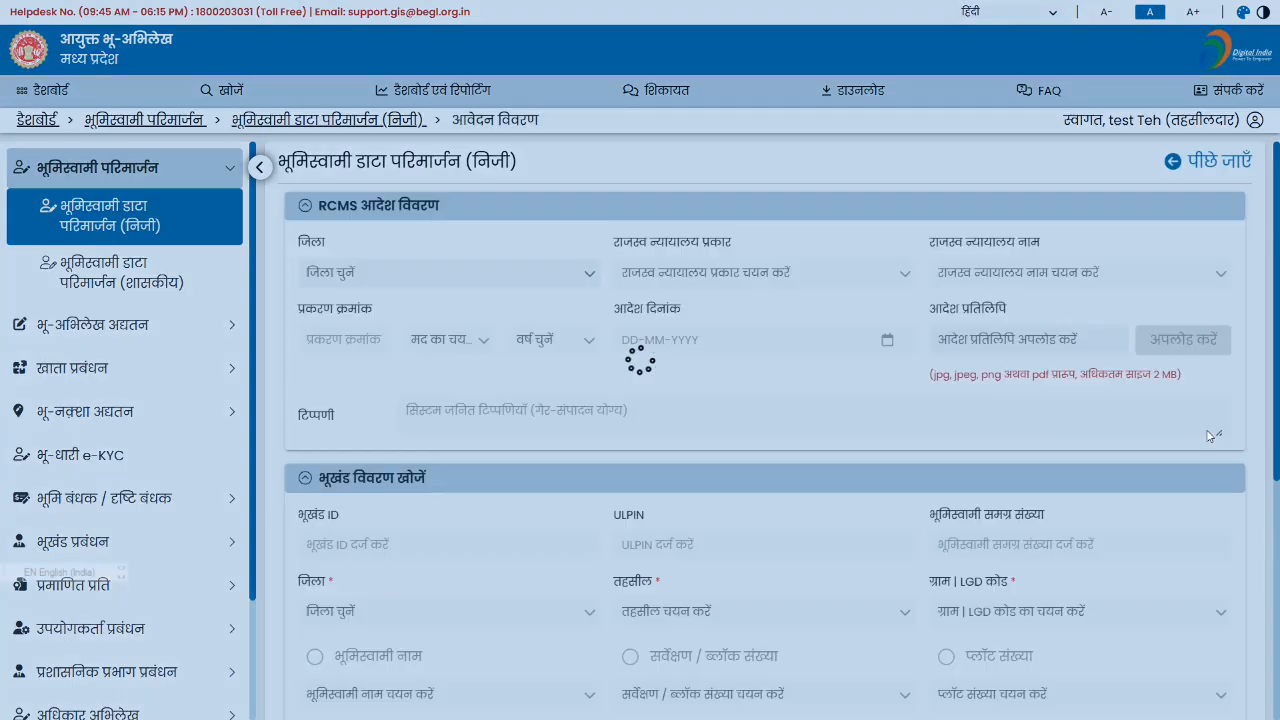
scroll(682, 545, down, 6)
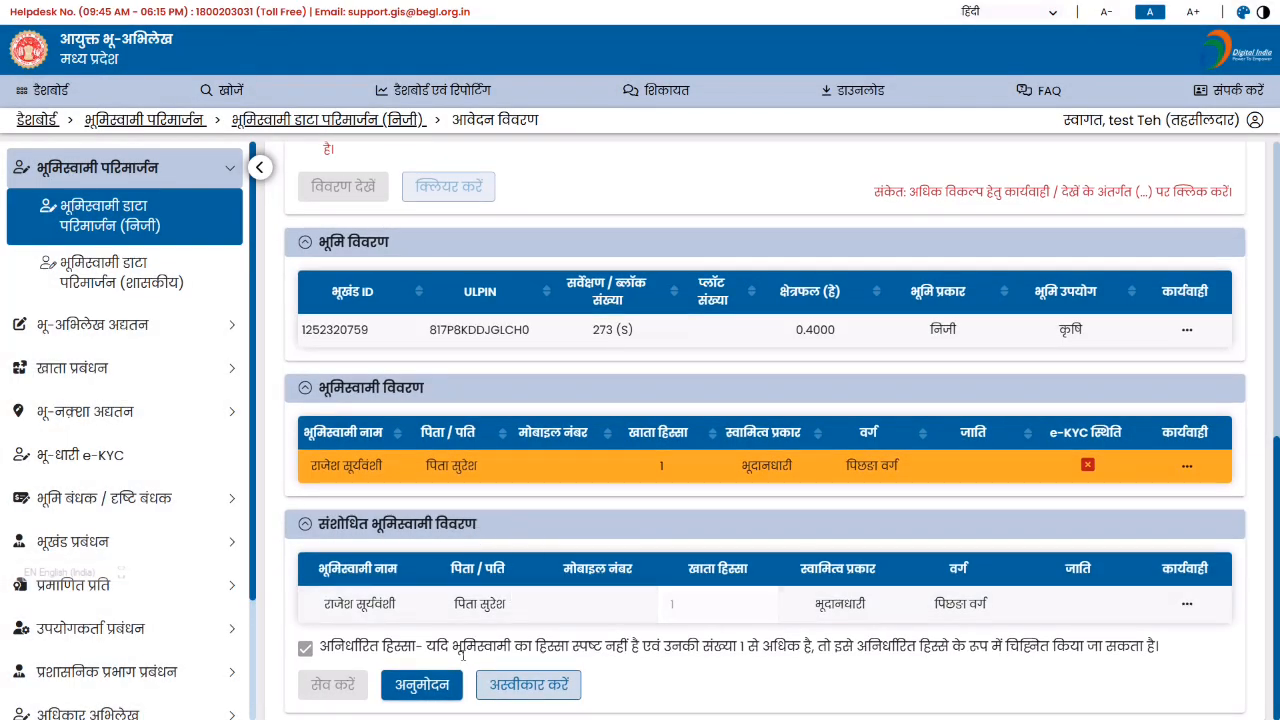
click(422, 685)
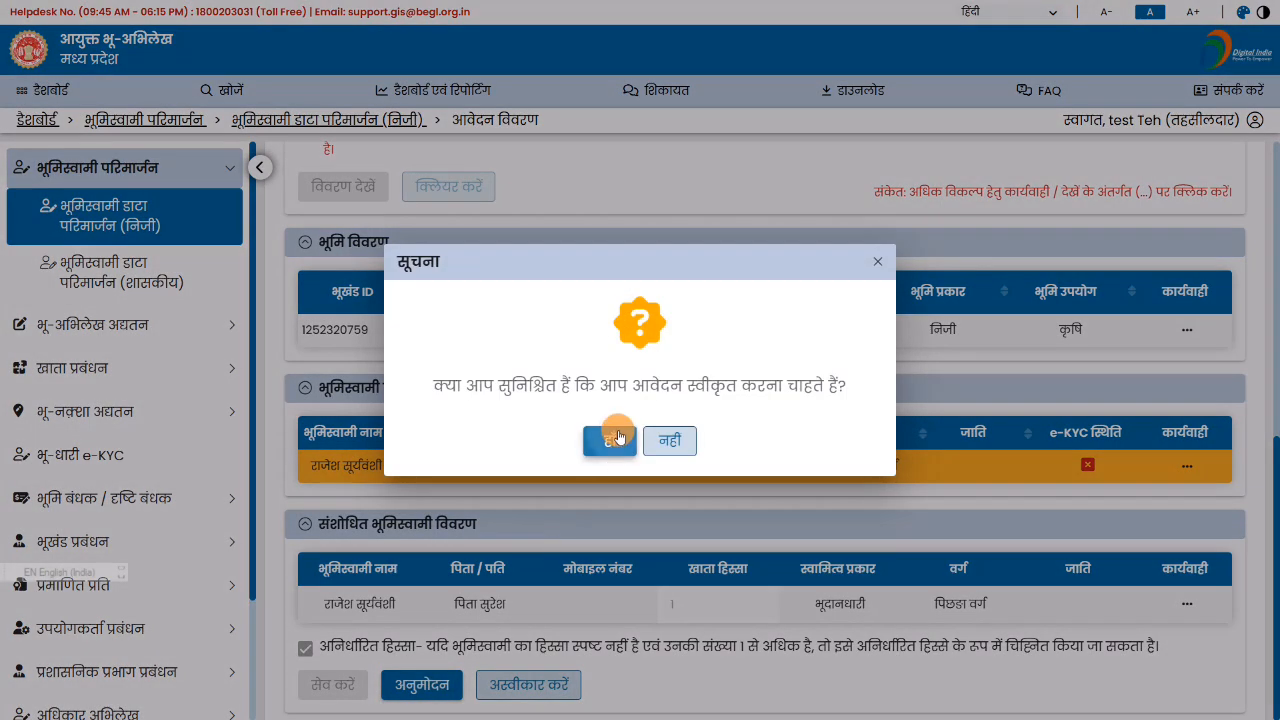
click(618, 437)
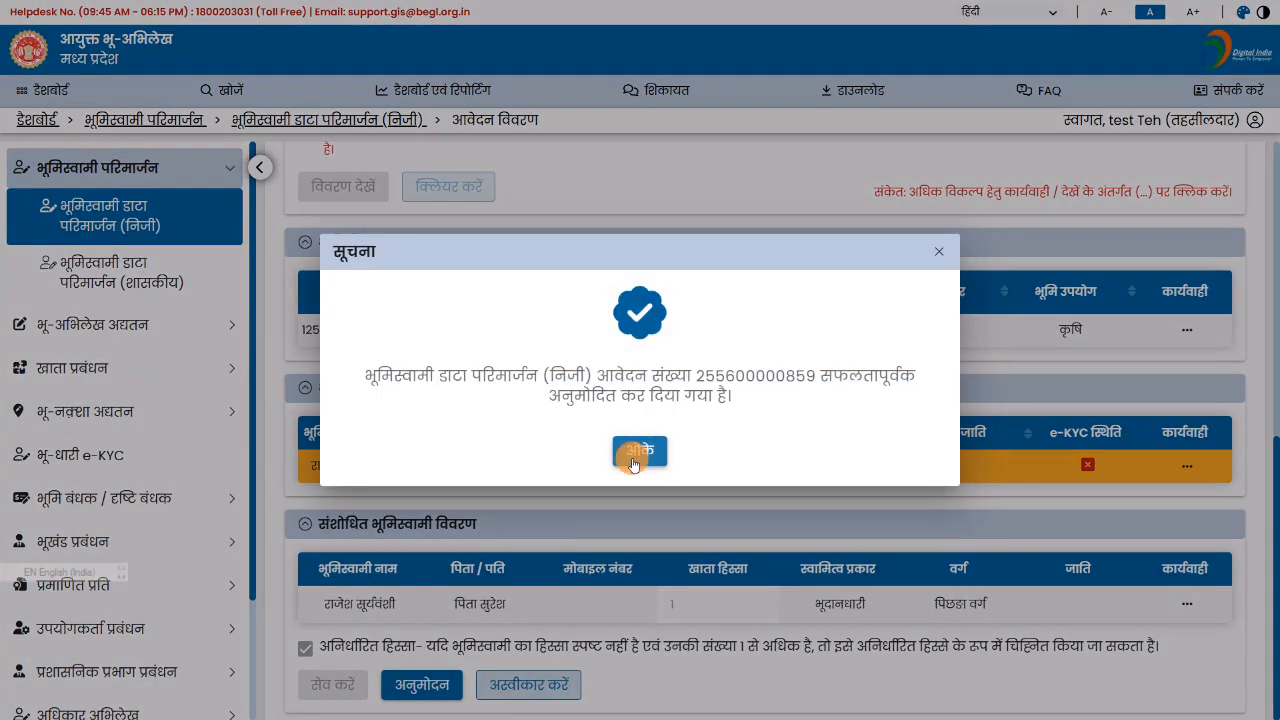
click(632, 458)
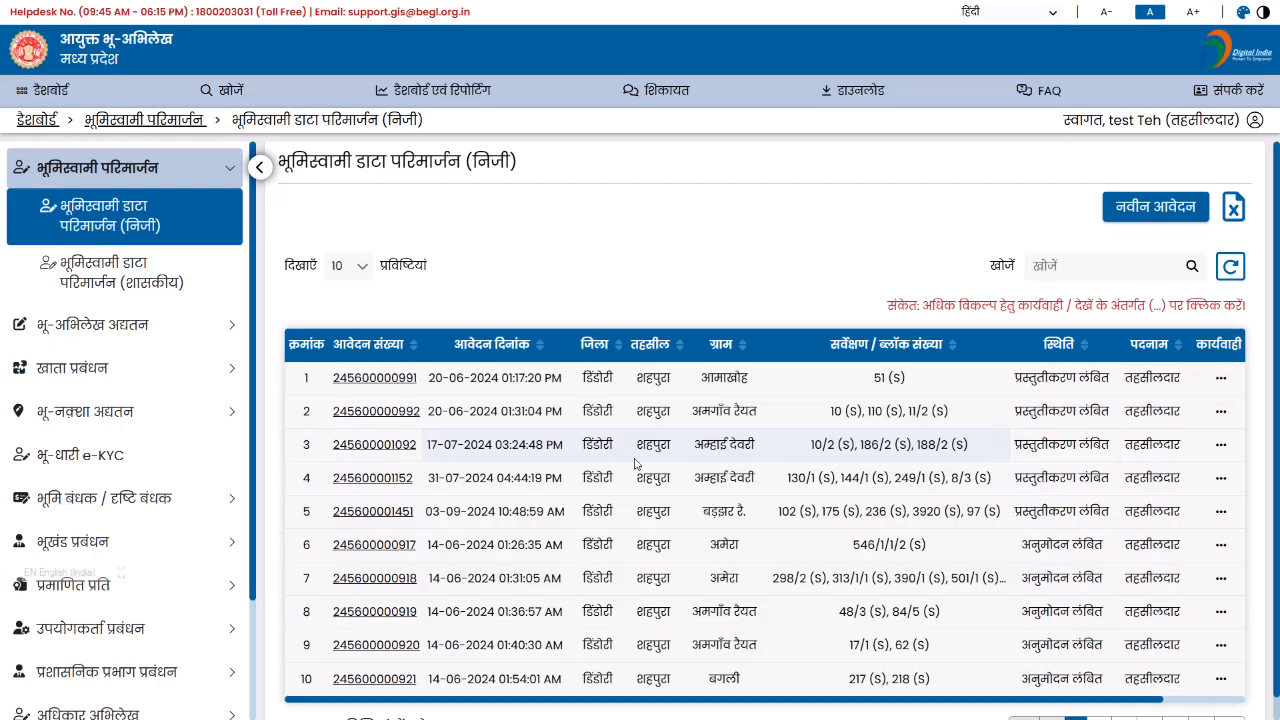
Open the newest pending private application in Amera, for surveys 105, 251, 425/3 and 533 (S), and save its owners' account shares.
click(498, 352)
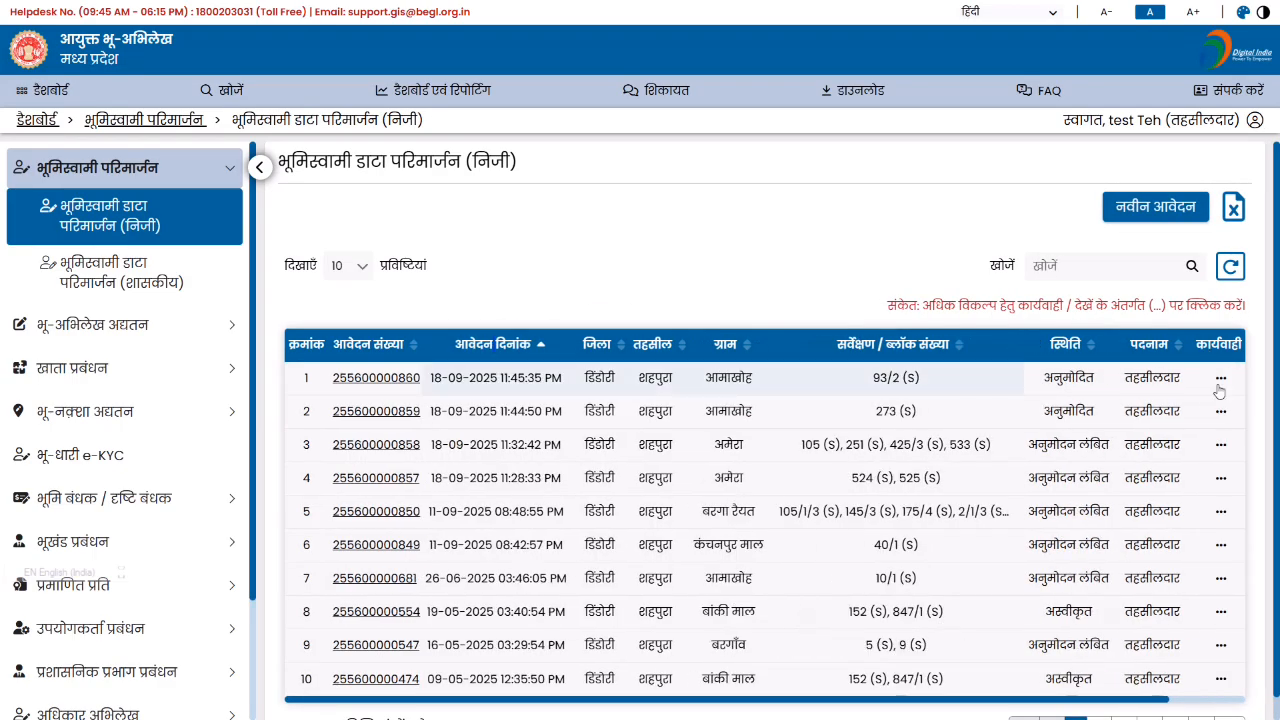
click(1221, 444)
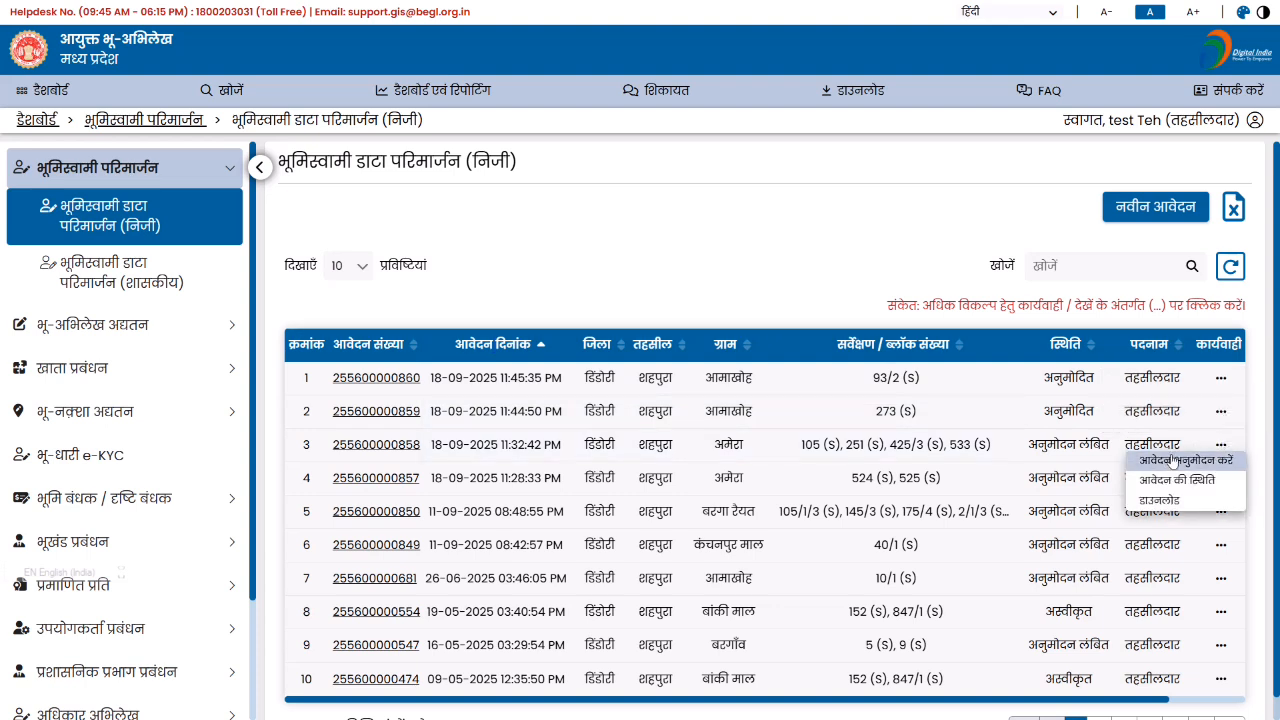
click(1175, 460)
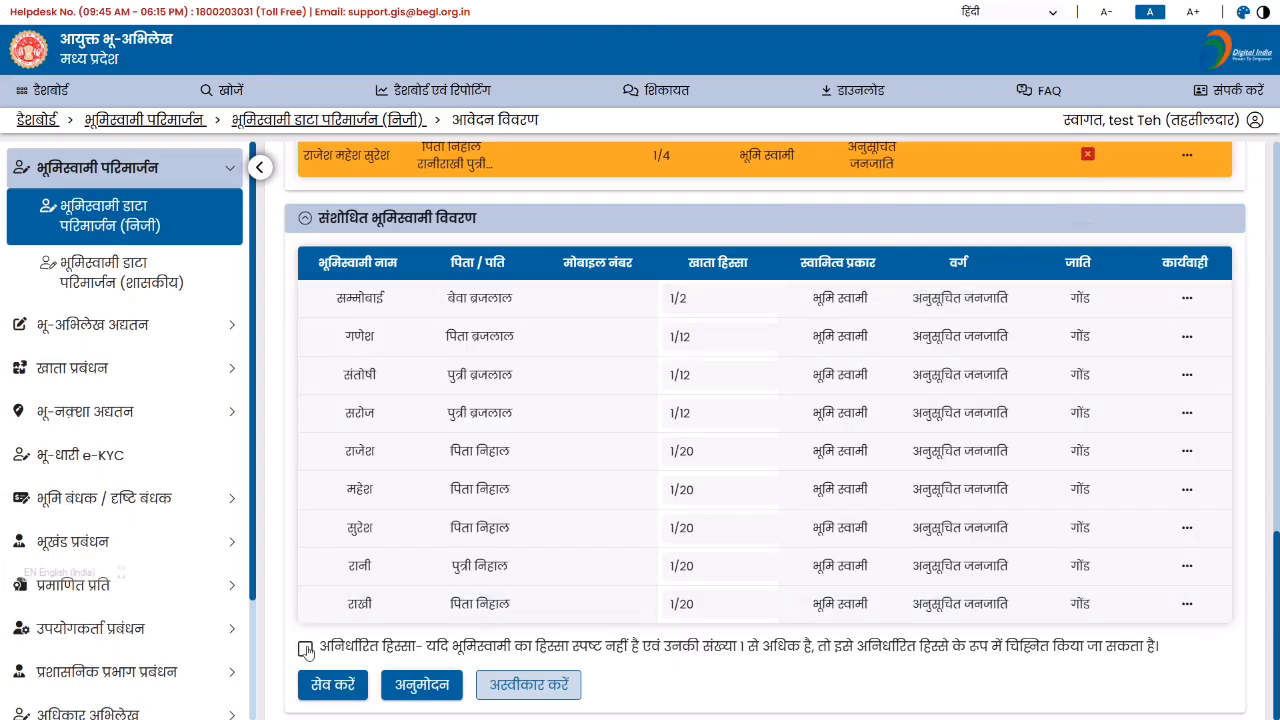
click(312, 688)
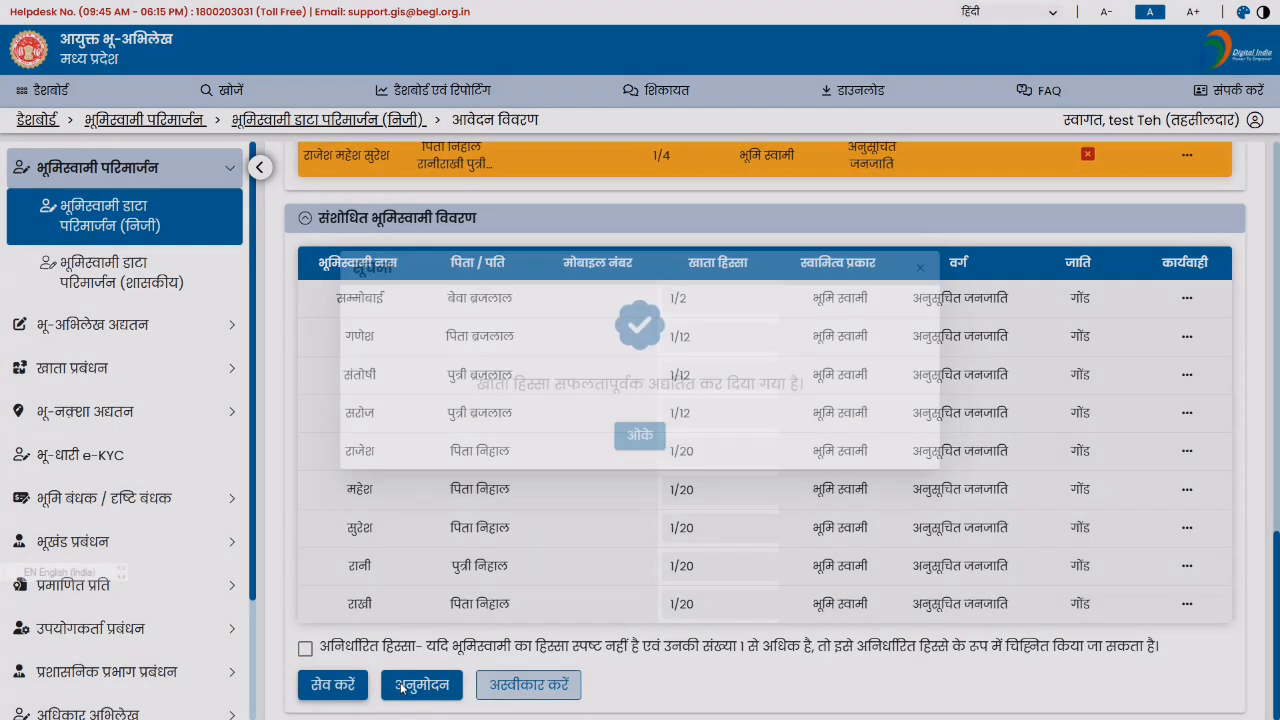
click(665, 451)
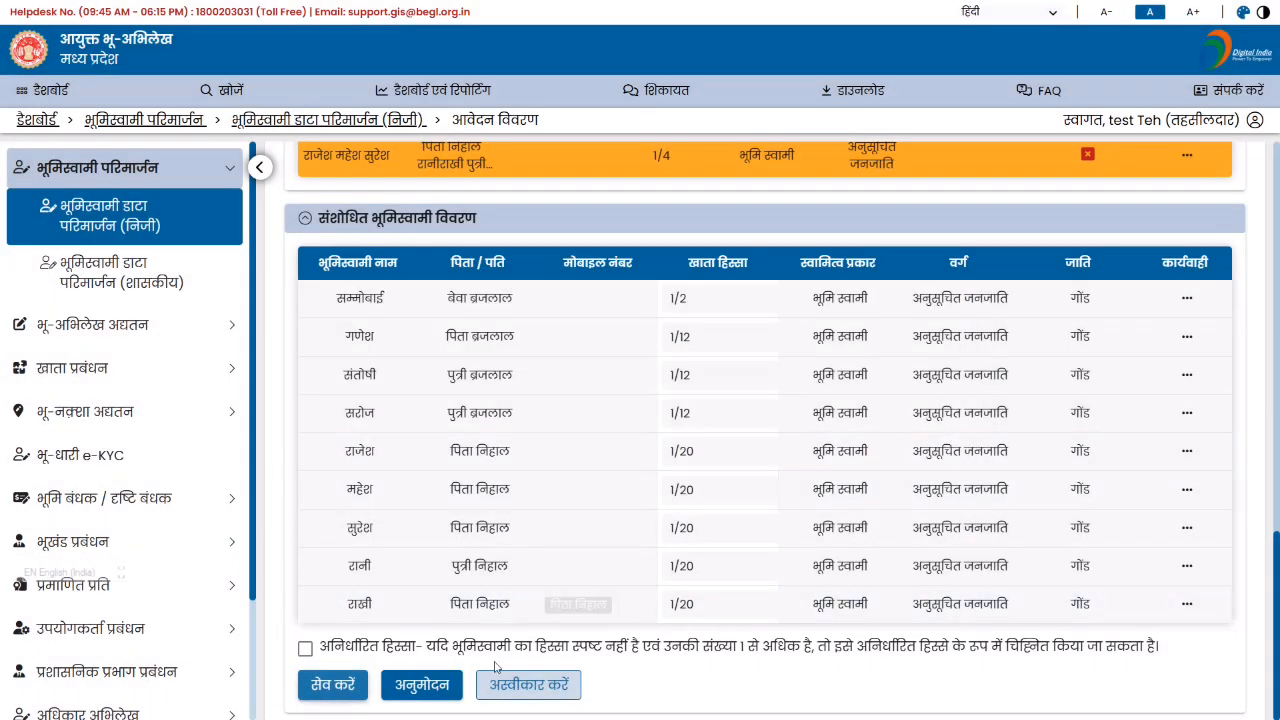
Approve the opened private application for surveys 105, 251, 425/3 and 533 (S) in Amera.
click(458, 686)
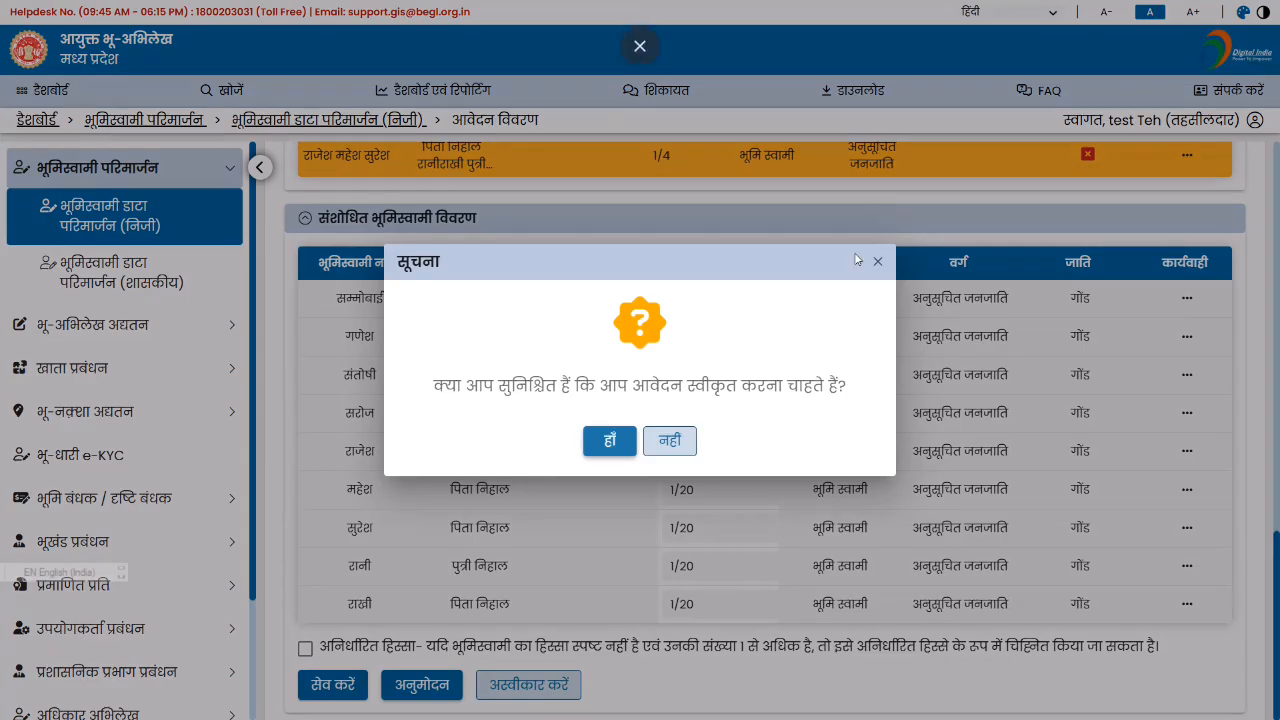
click(606, 441)
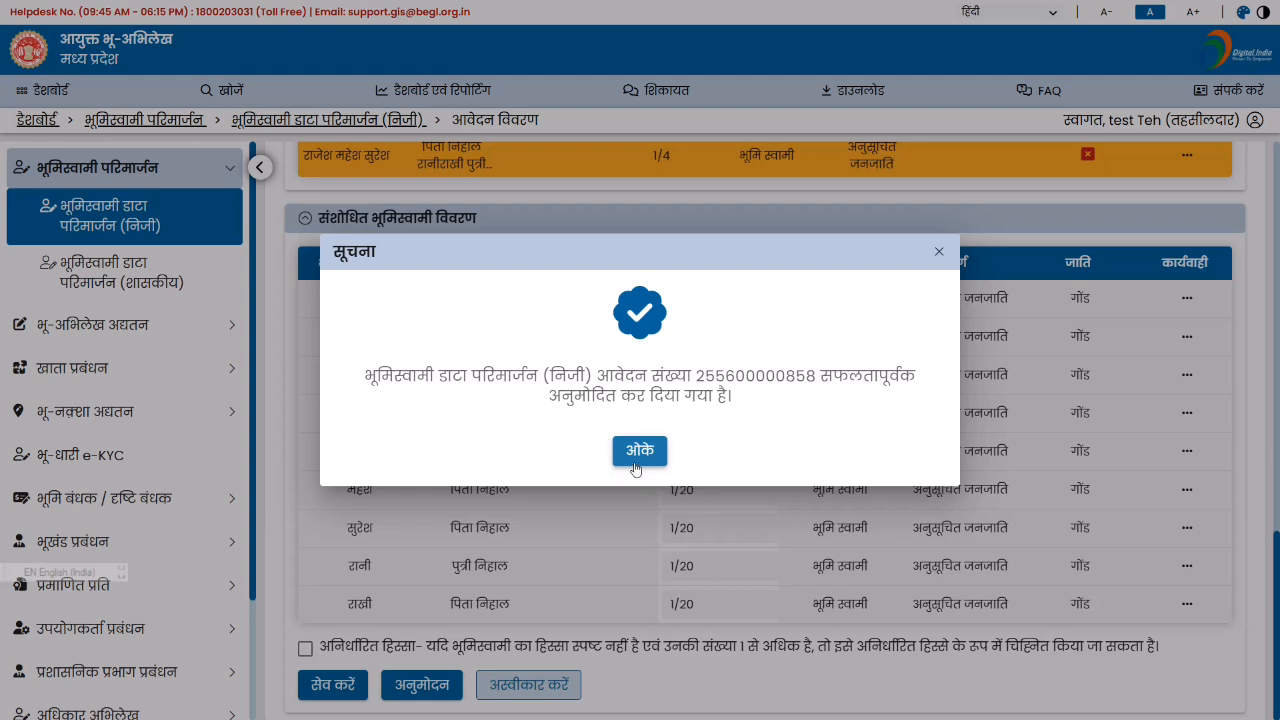
click(638, 455)
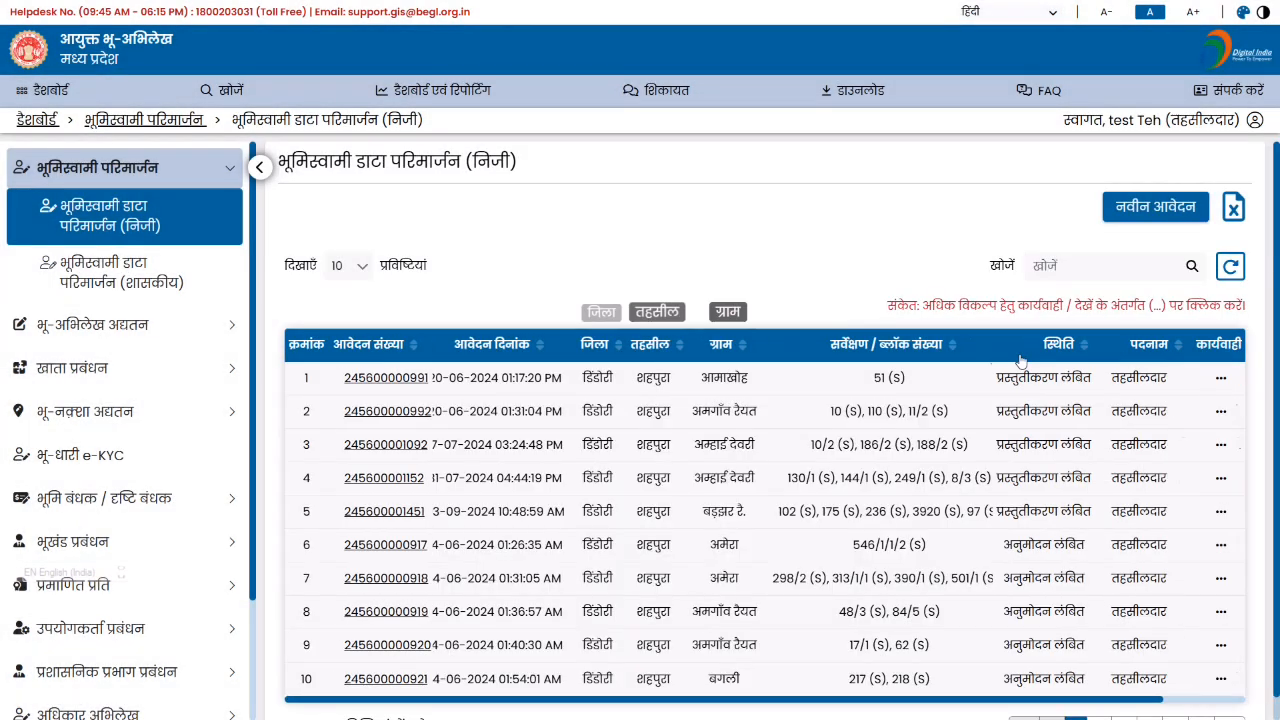
Sort the private applications by newest date and approve the pending one for surveys 524 (S) and 525 (S) in Amera.
click(527, 350)
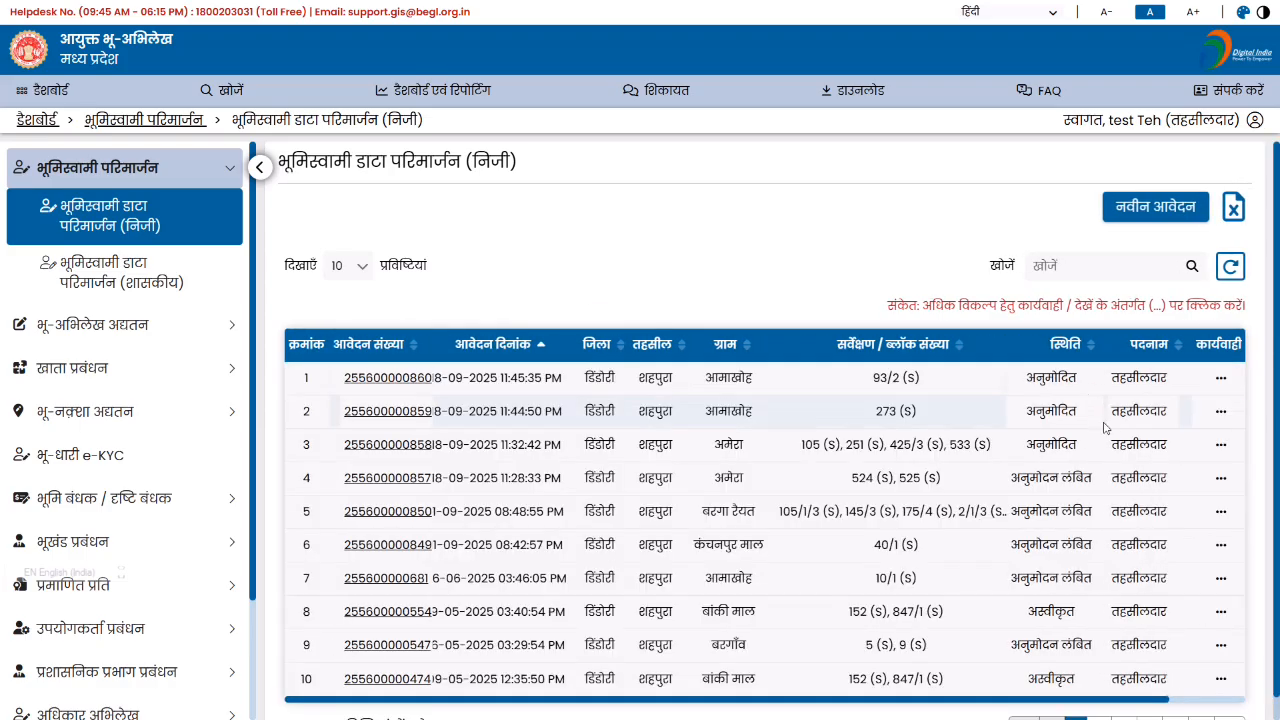
click(1222, 480)
click(1212, 493)
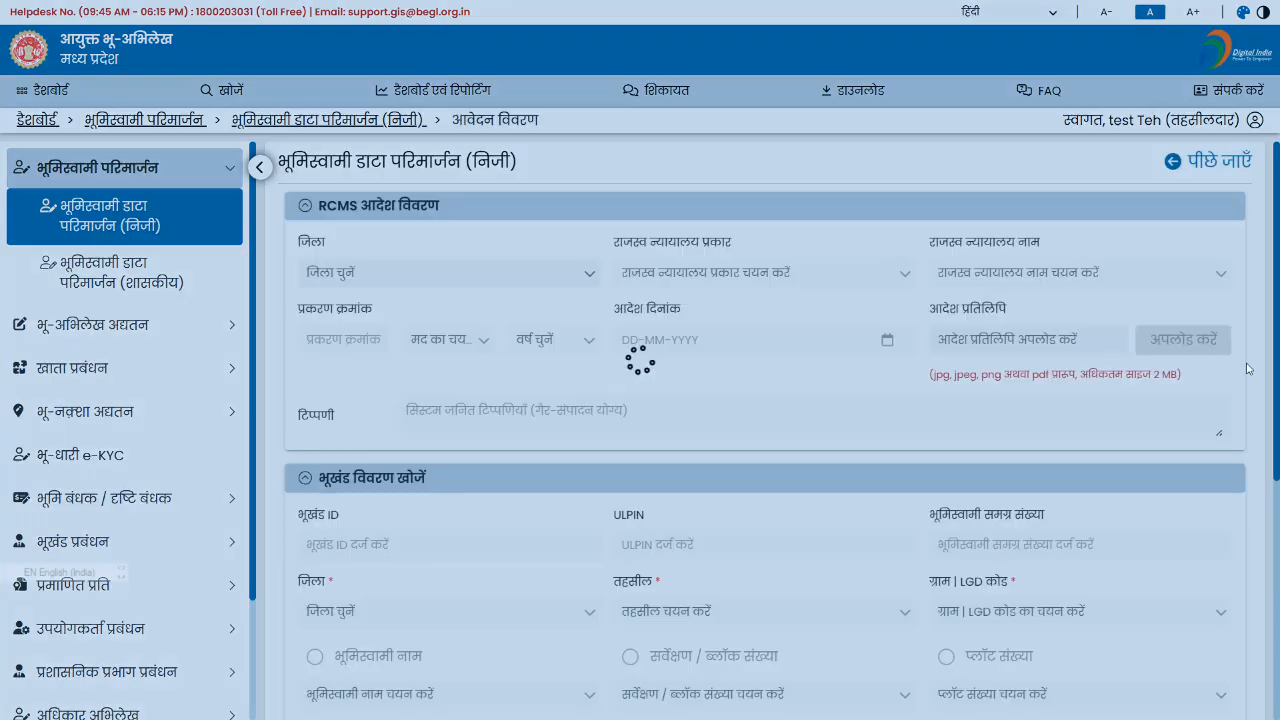
scroll(628, 451, down, 10)
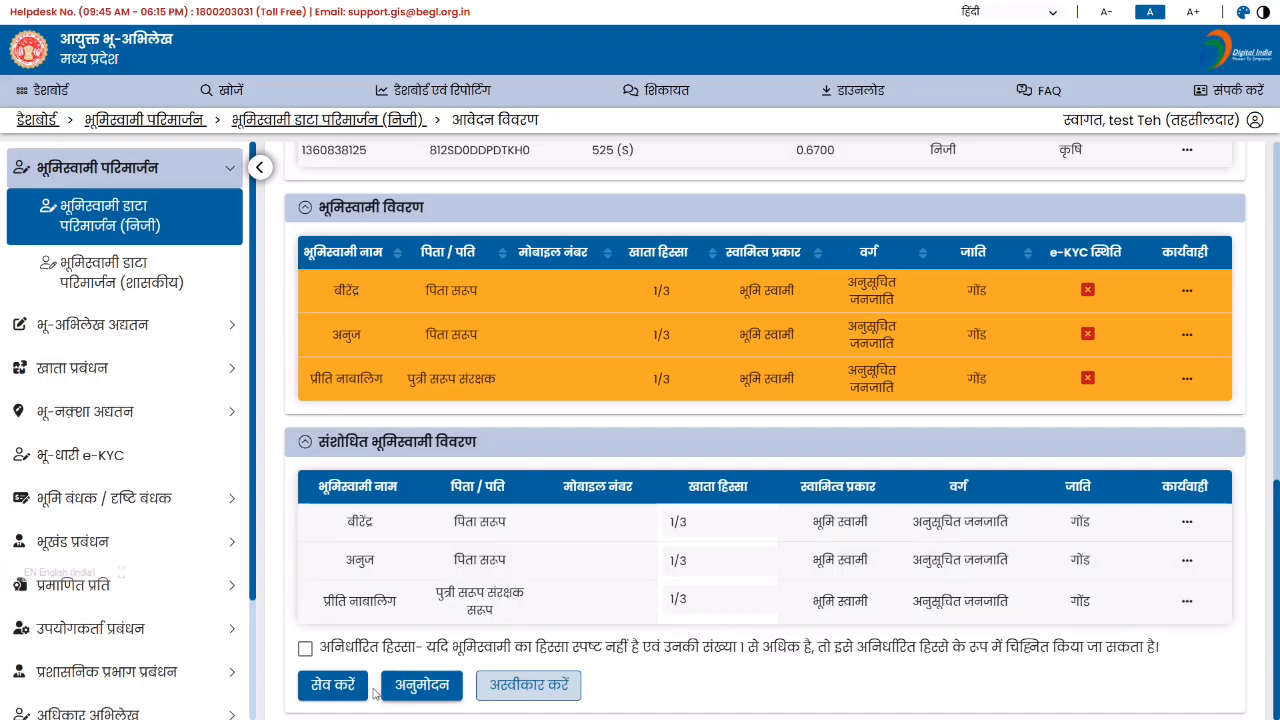
click(411, 687)
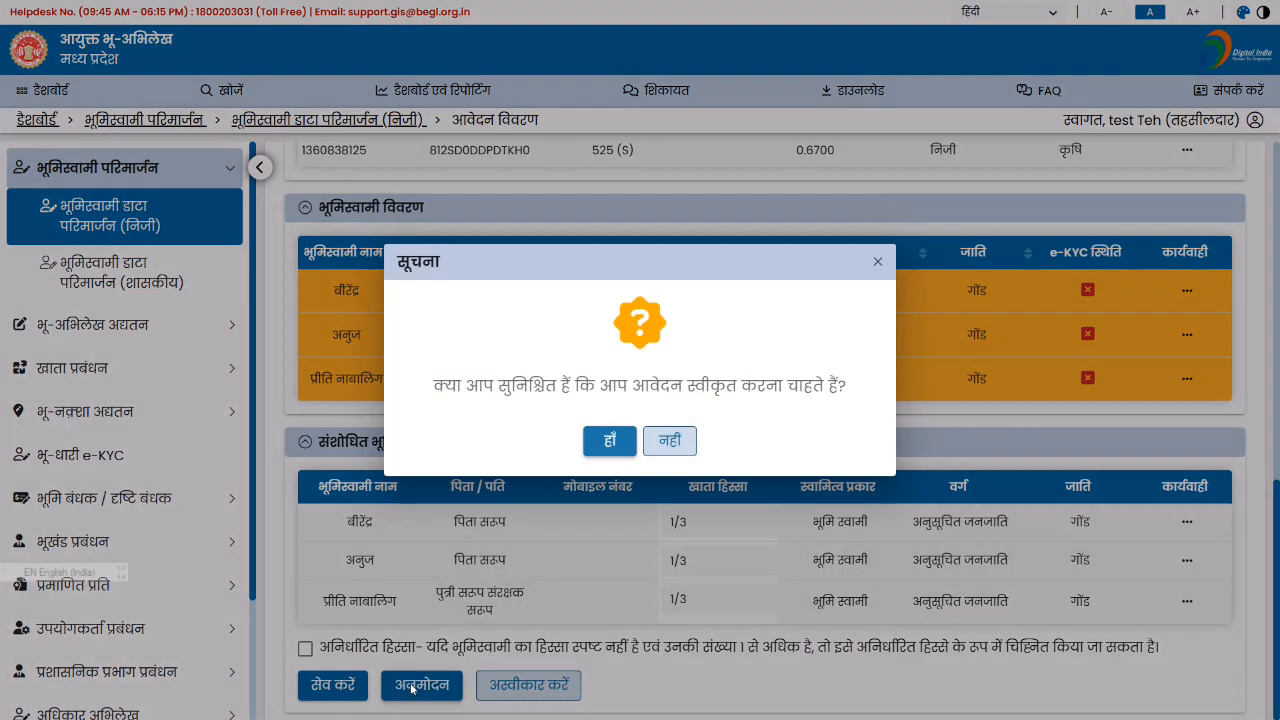
click(607, 448)
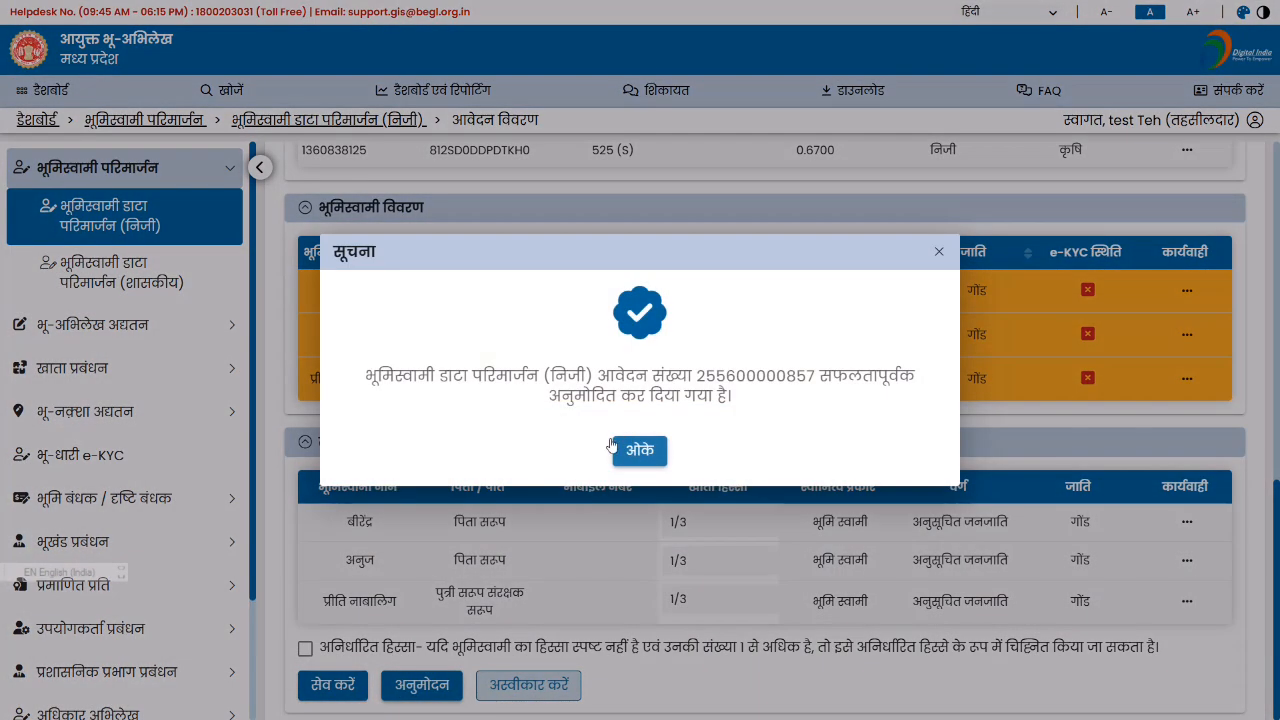
click(638, 453)
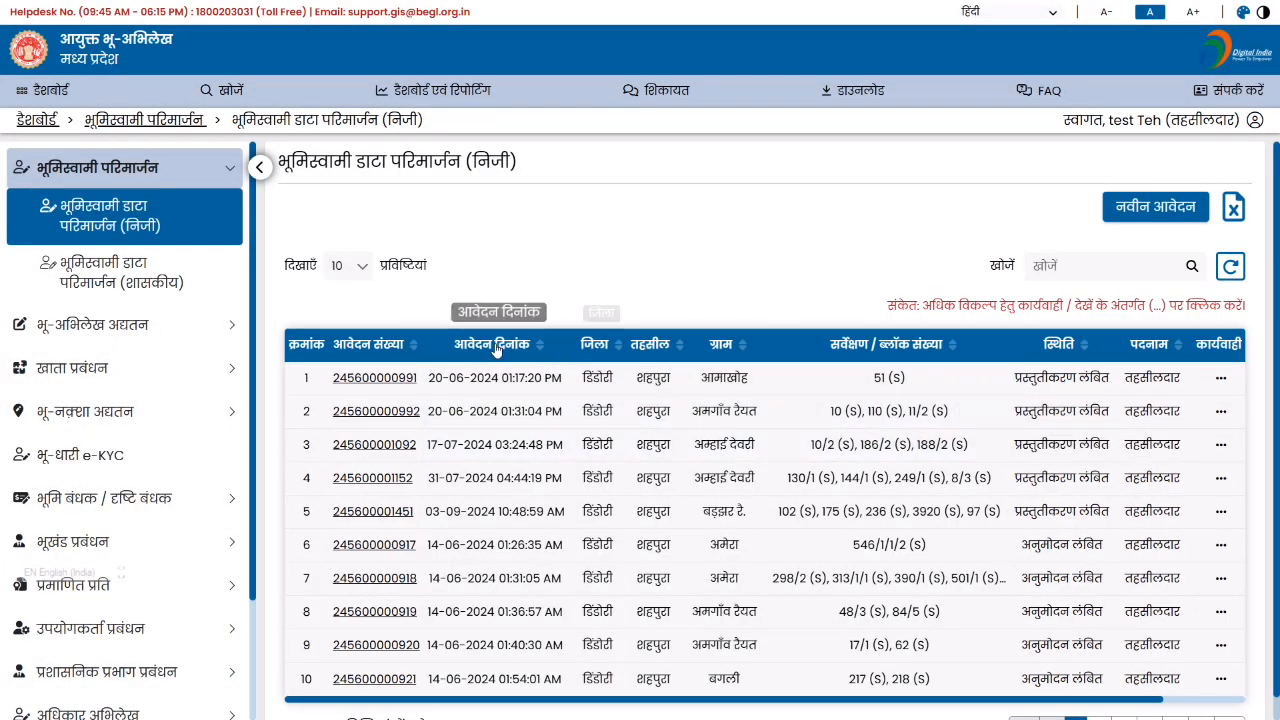
Sort the private applications by newest date, review the pending बरगा रैयत application's land and corrected owner shares, and return to the list.
click(496, 347)
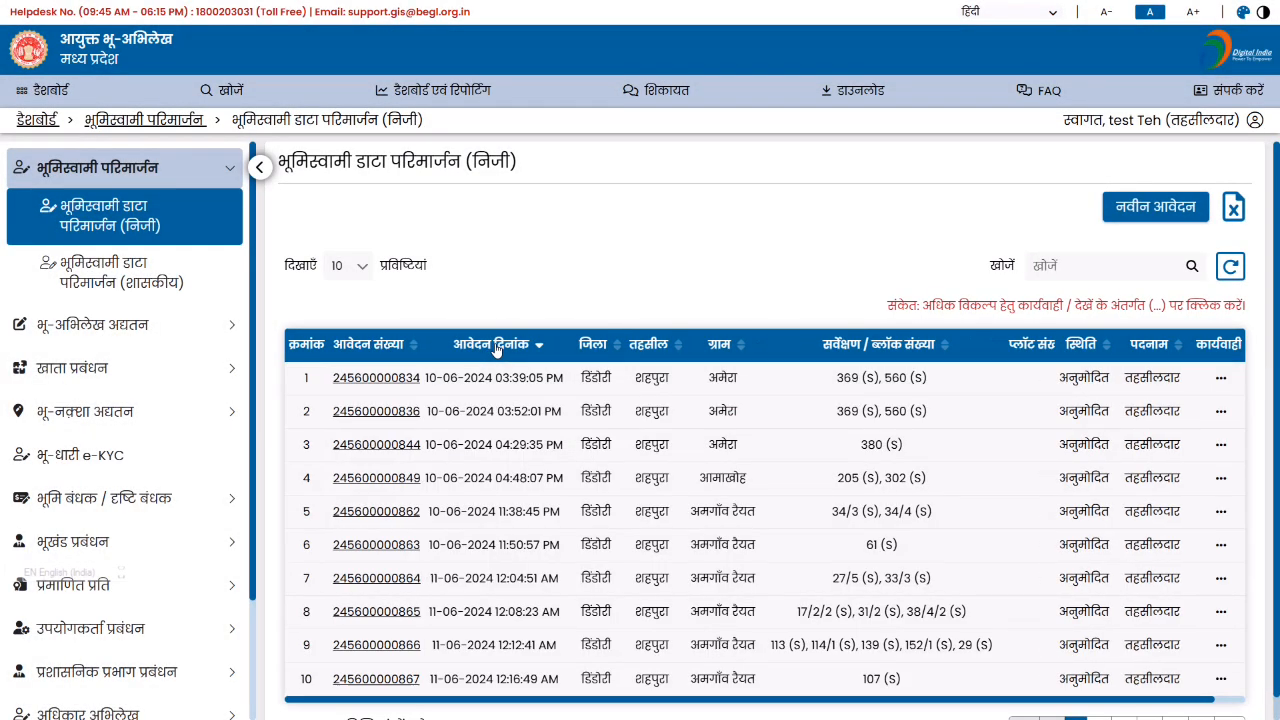
click(496, 347)
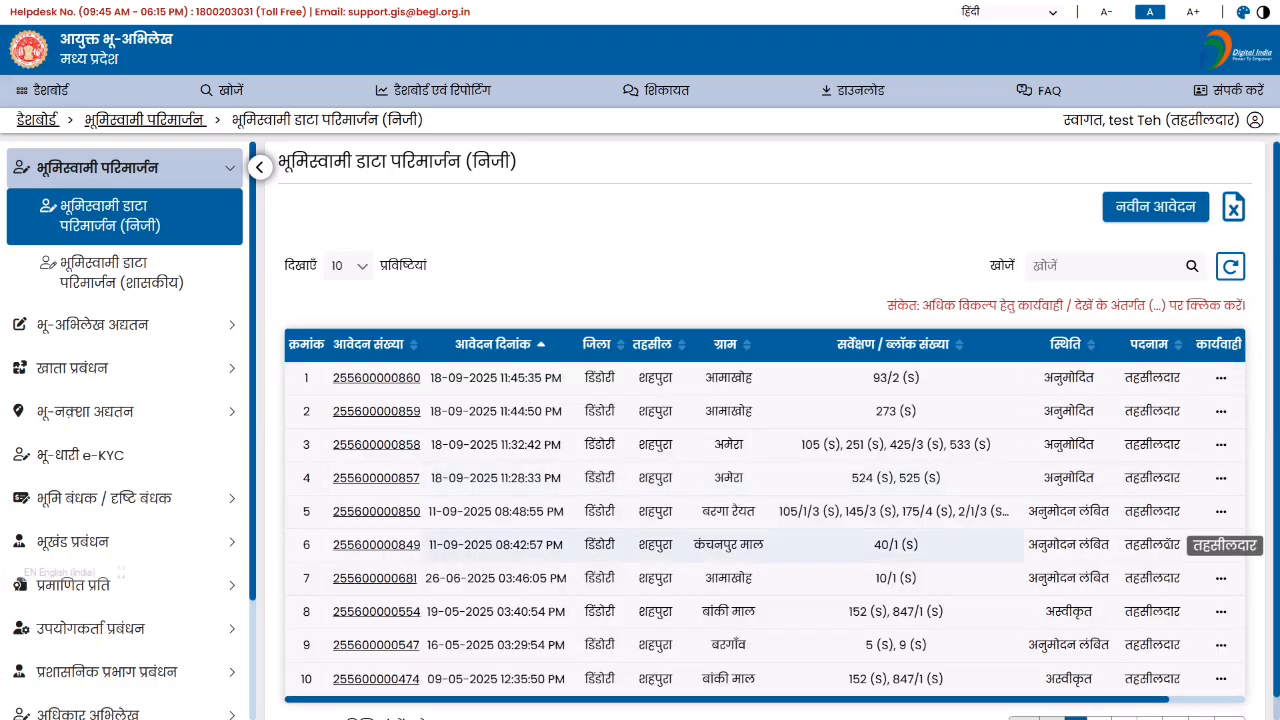
click(1221, 512)
click(1208, 529)
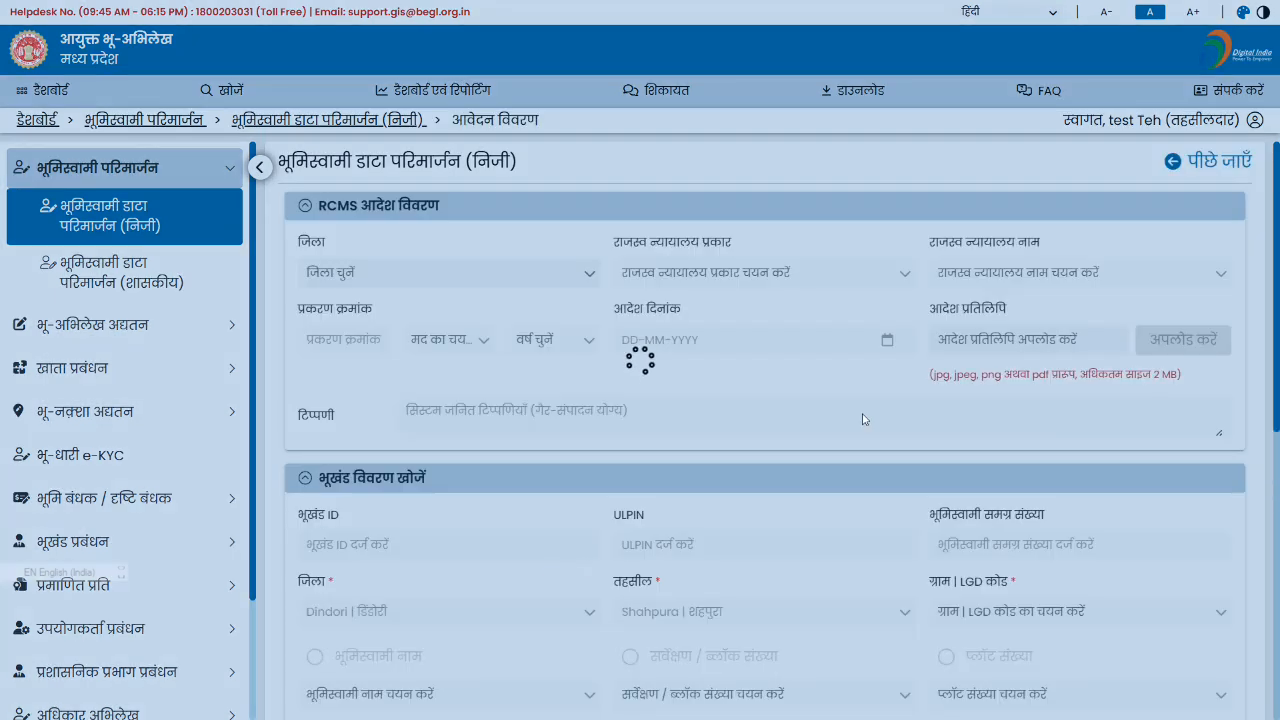
scroll(790, 555, up, 2)
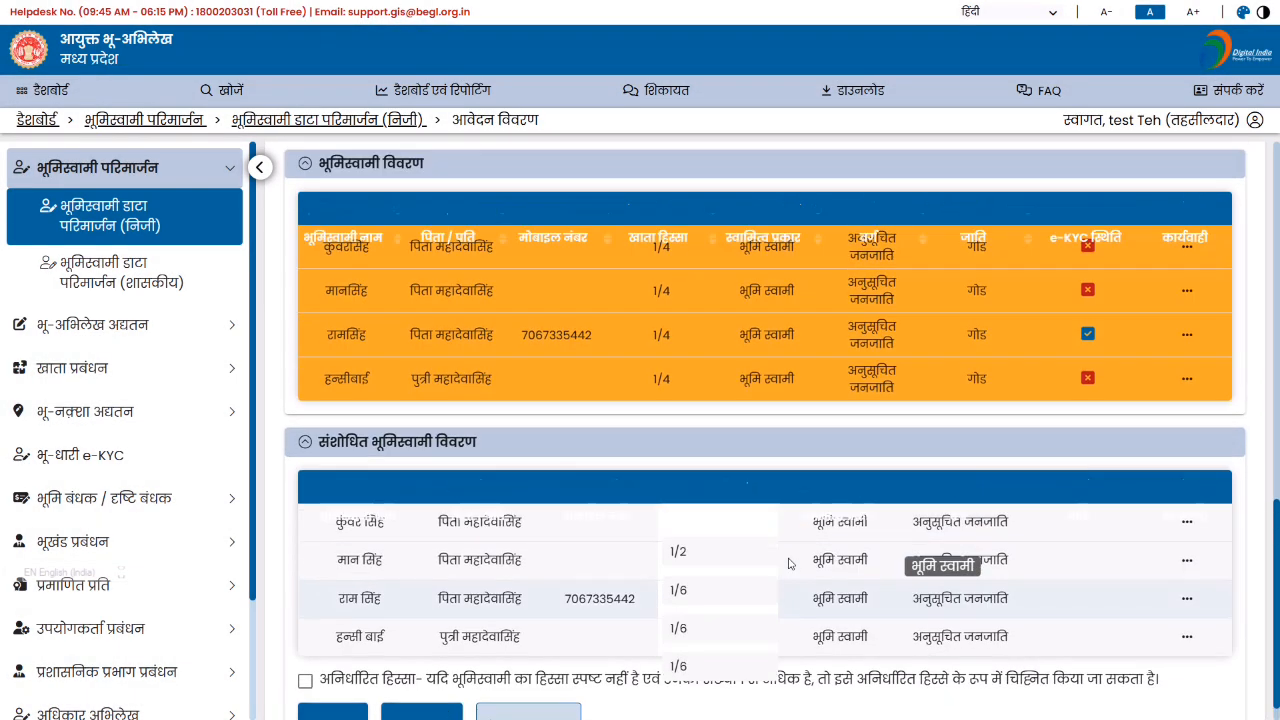
scroll(790, 555, up, 5)
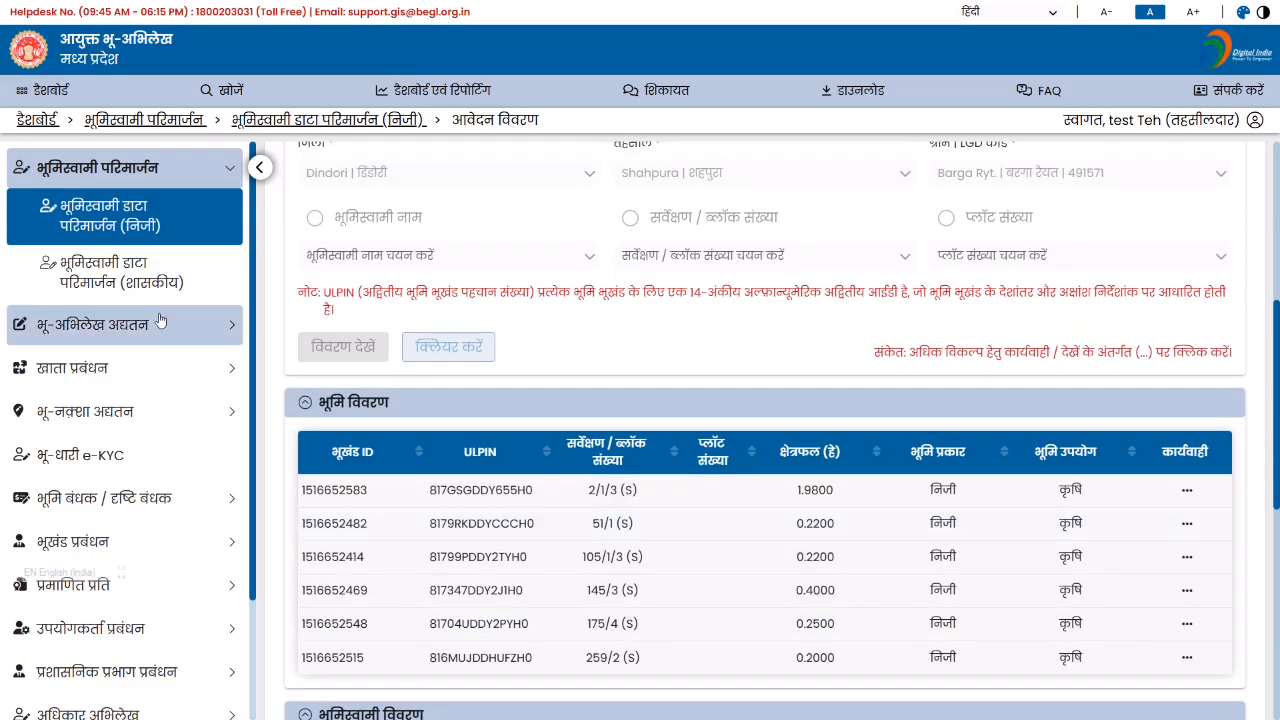
click(124, 240)
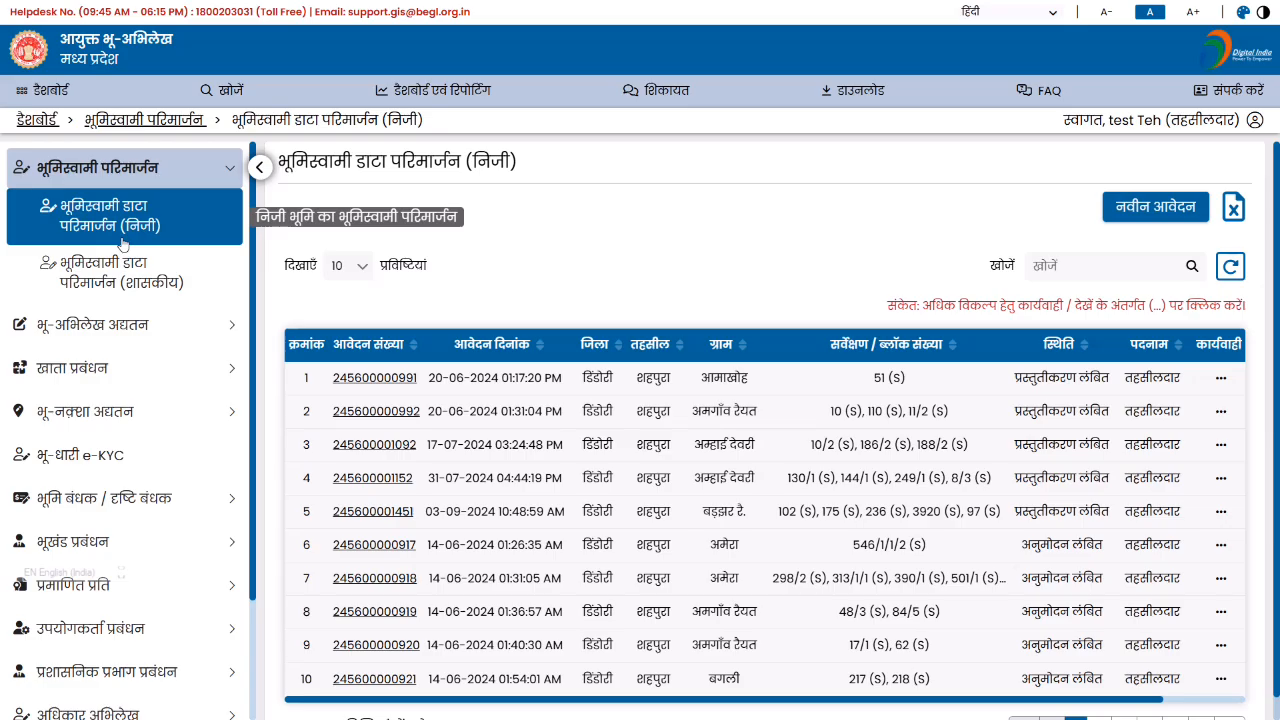
key(alt+Tab)
key(alt+Tab)
key(alt+Tab)
key(alt+Tab)
key(alt+Tab)
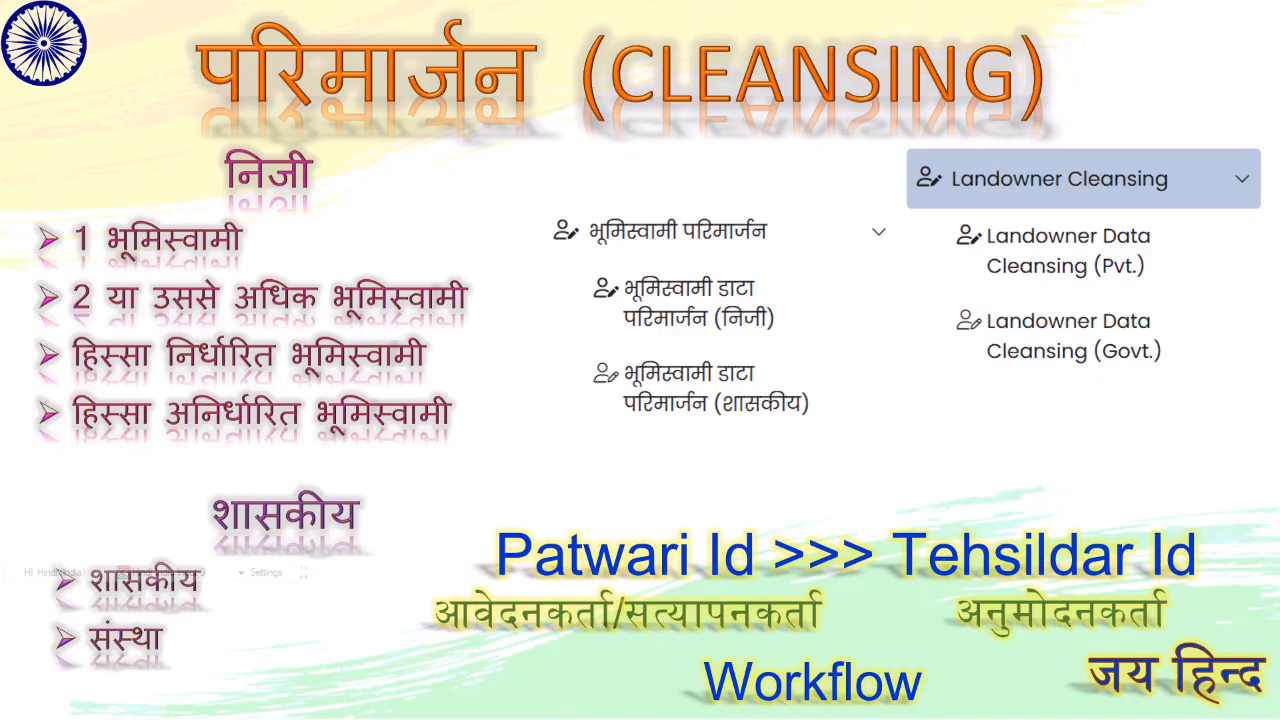
key(alt+Tab)
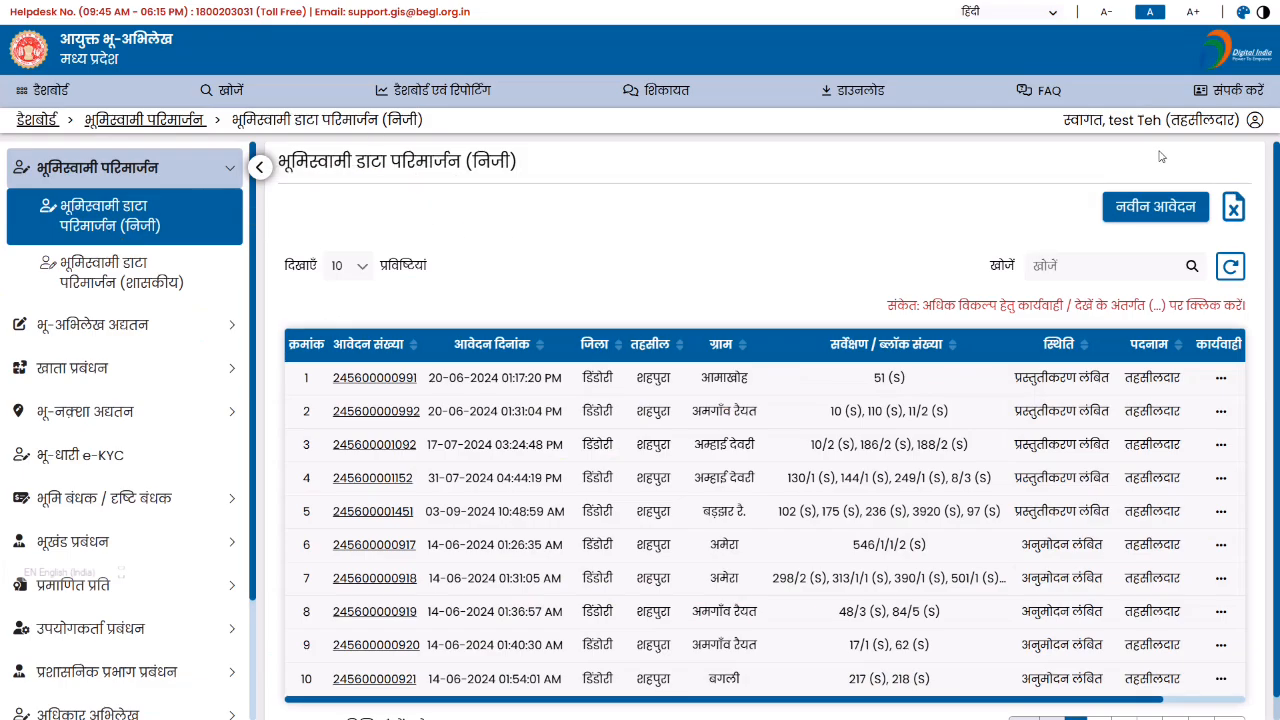
Start a new private application and load the land details for village Barrai Ryt. (491748), survey 5/1 (S).
click(1153, 208)
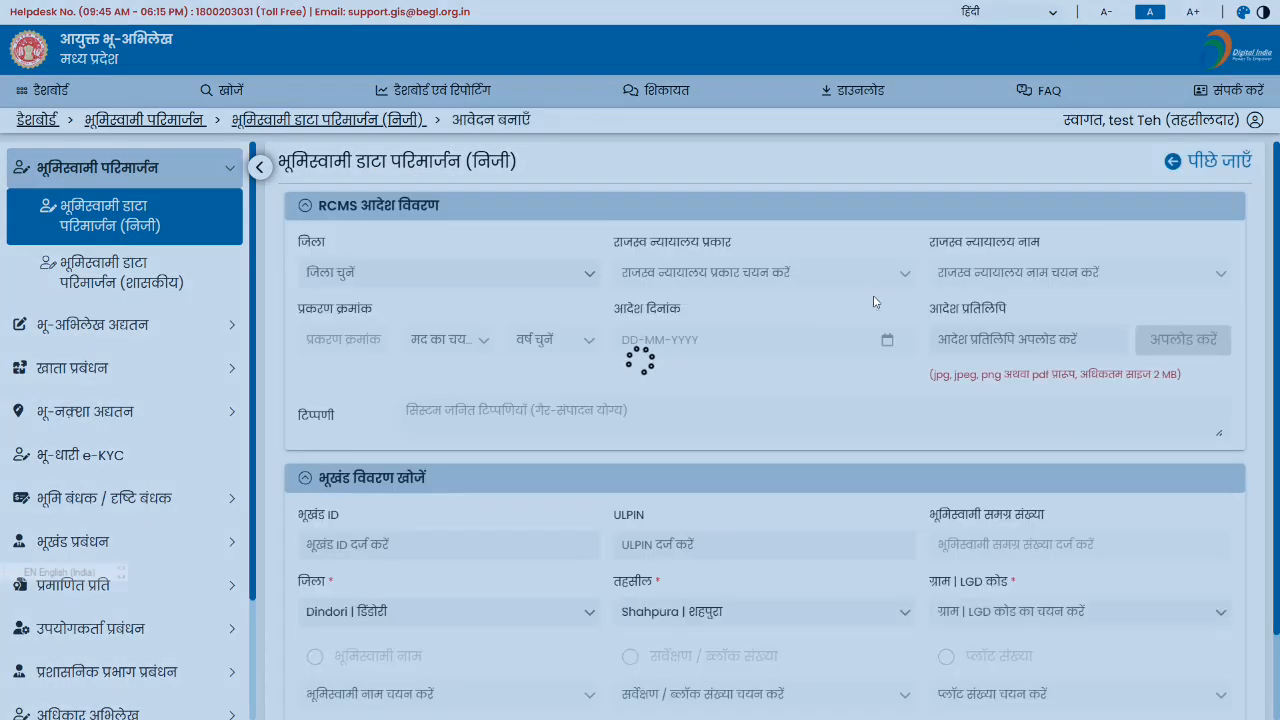
scroll(937, 497, down, 1)
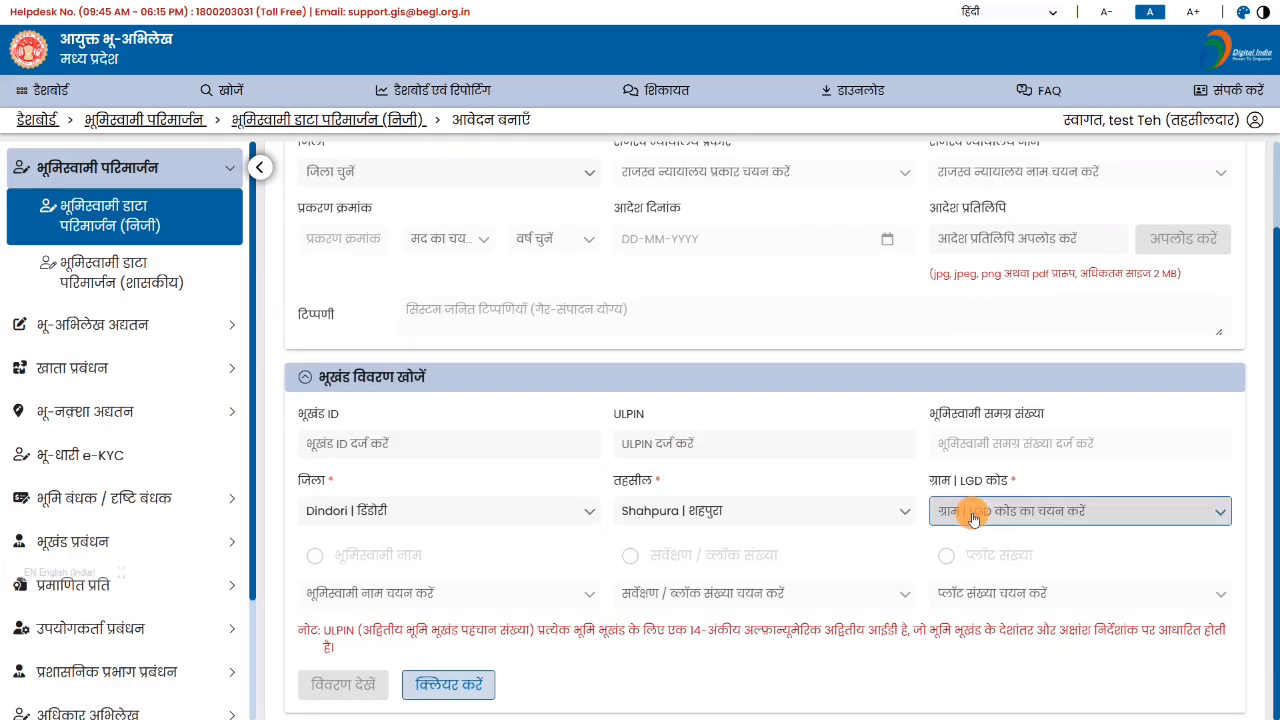
click(971, 508)
scroll(1015, 435, down, 5)
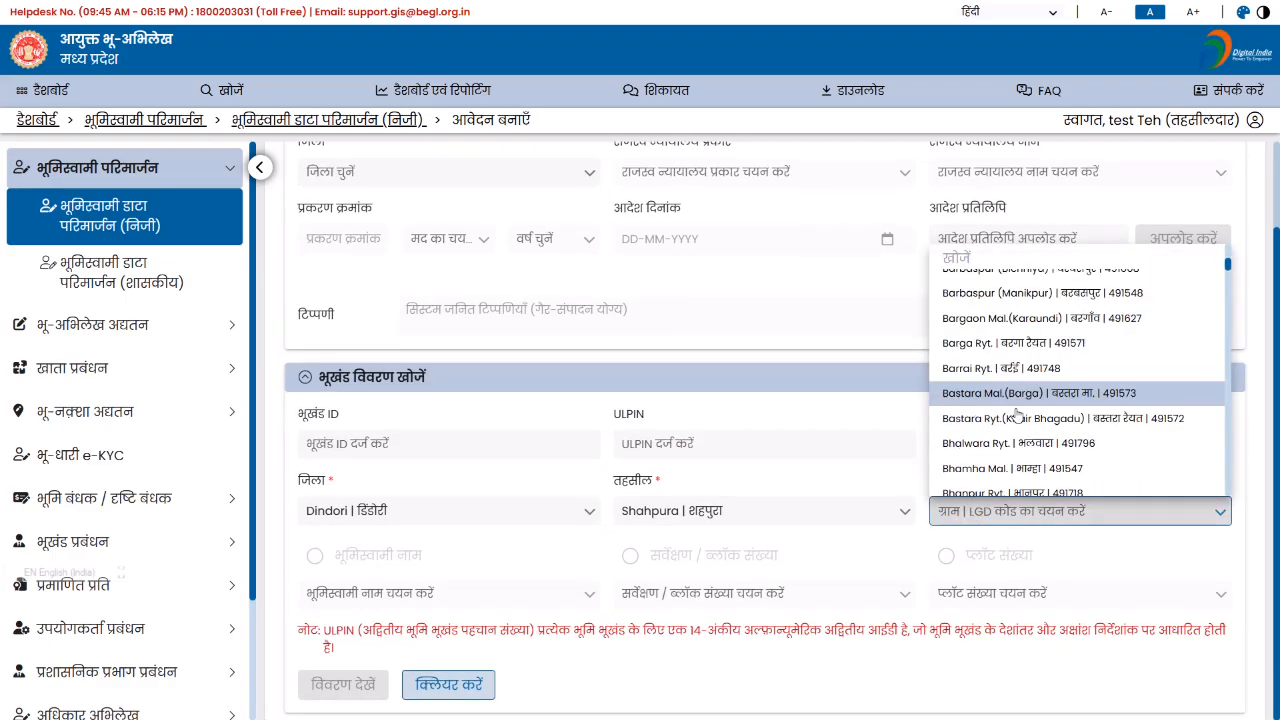
click(1015, 358)
click(652, 556)
click(660, 584)
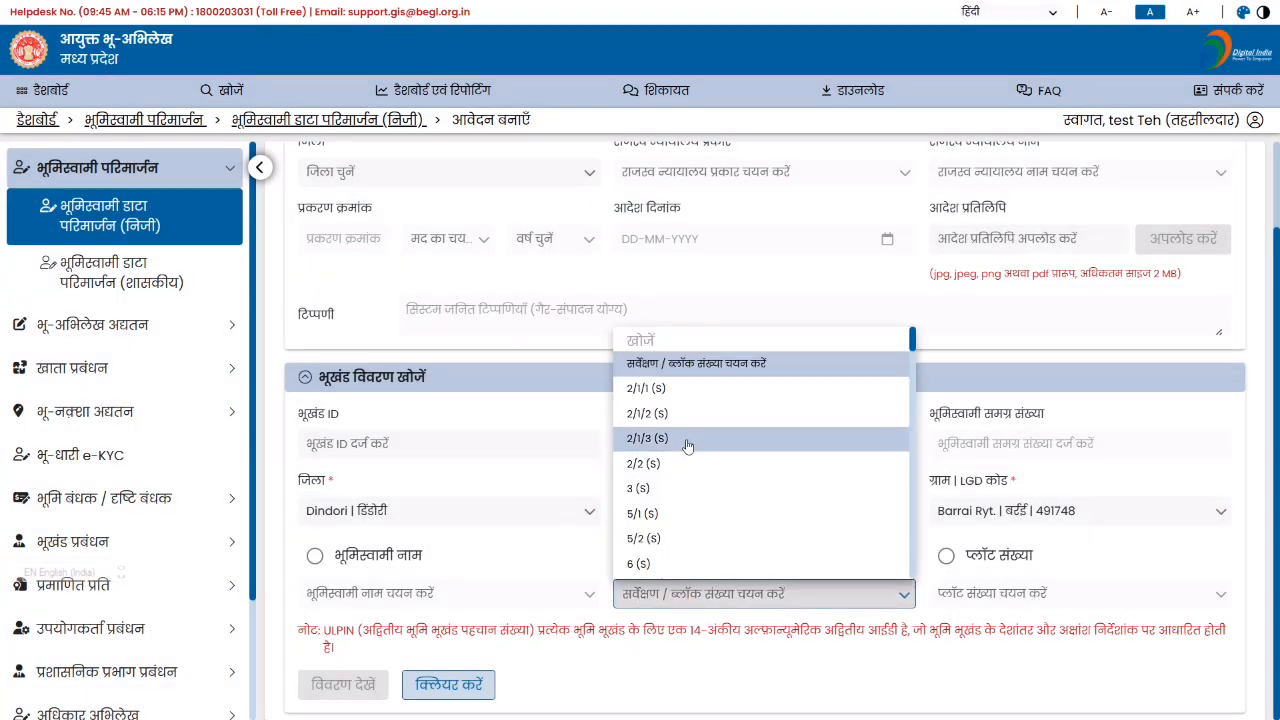
click(697, 516)
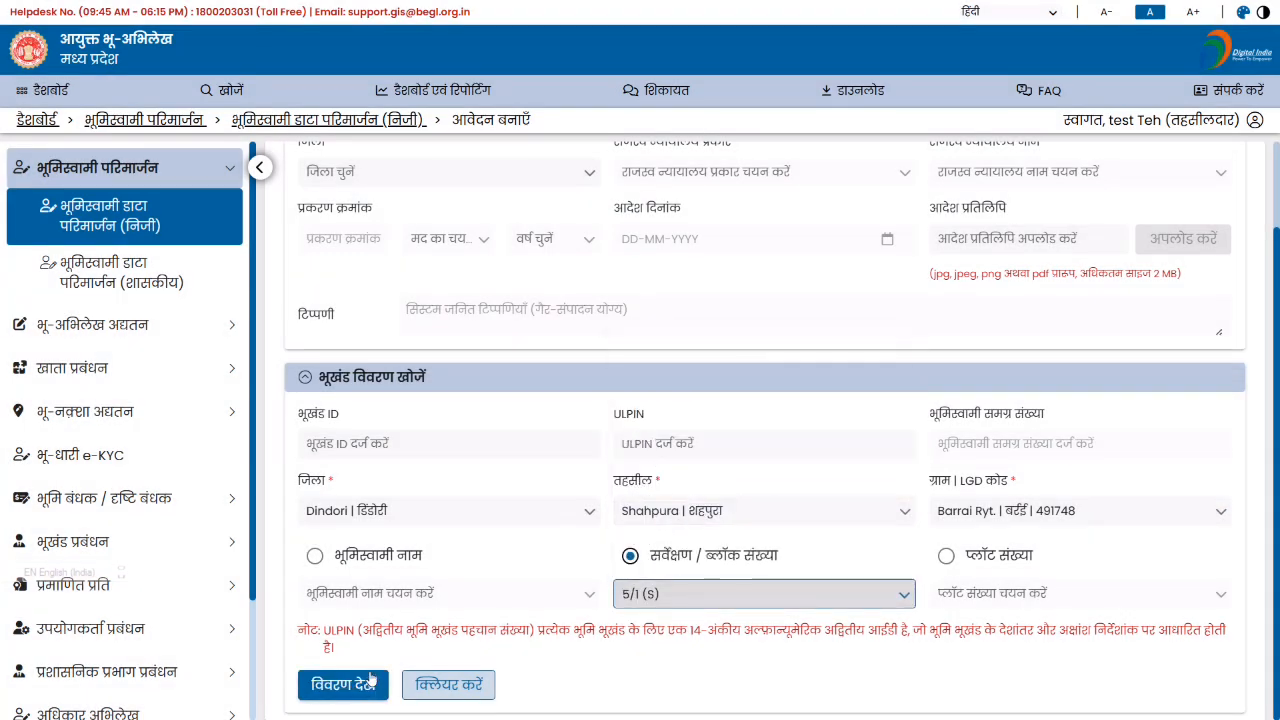
click(343, 684)
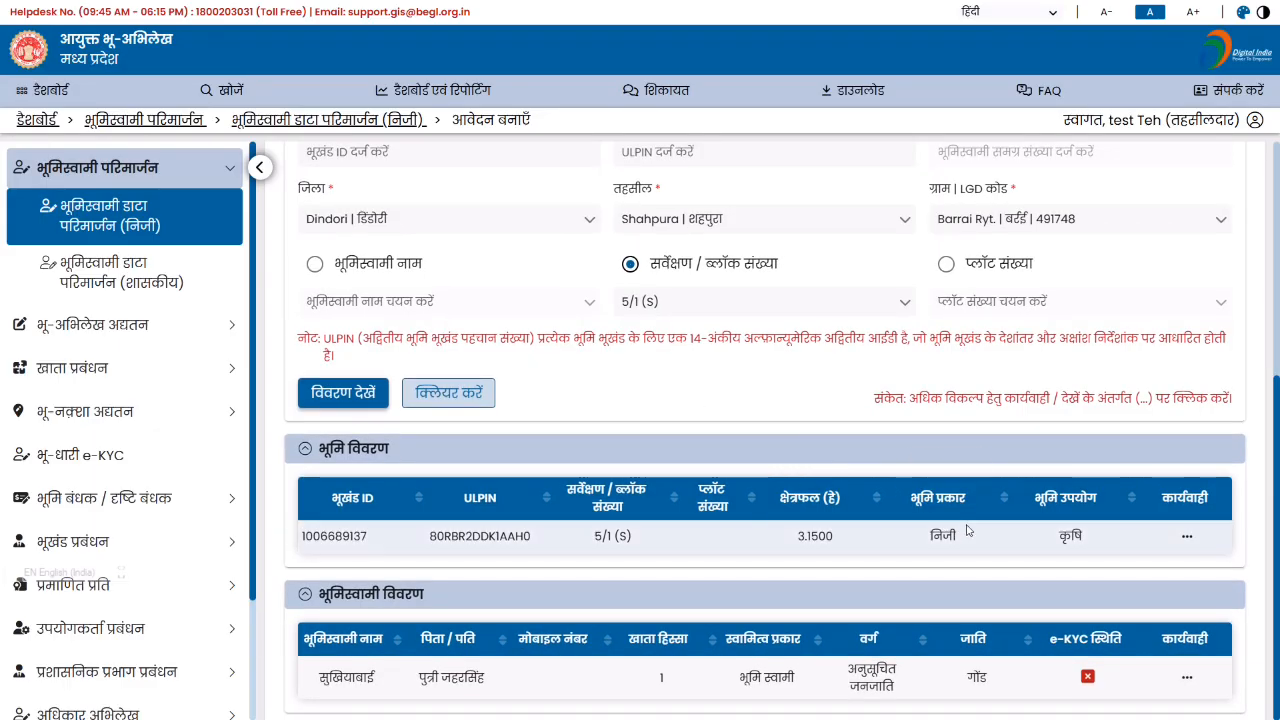
Correct the sole landowner's record by generating English transliterations of the first name and father's name, and save it.
click(1188, 681)
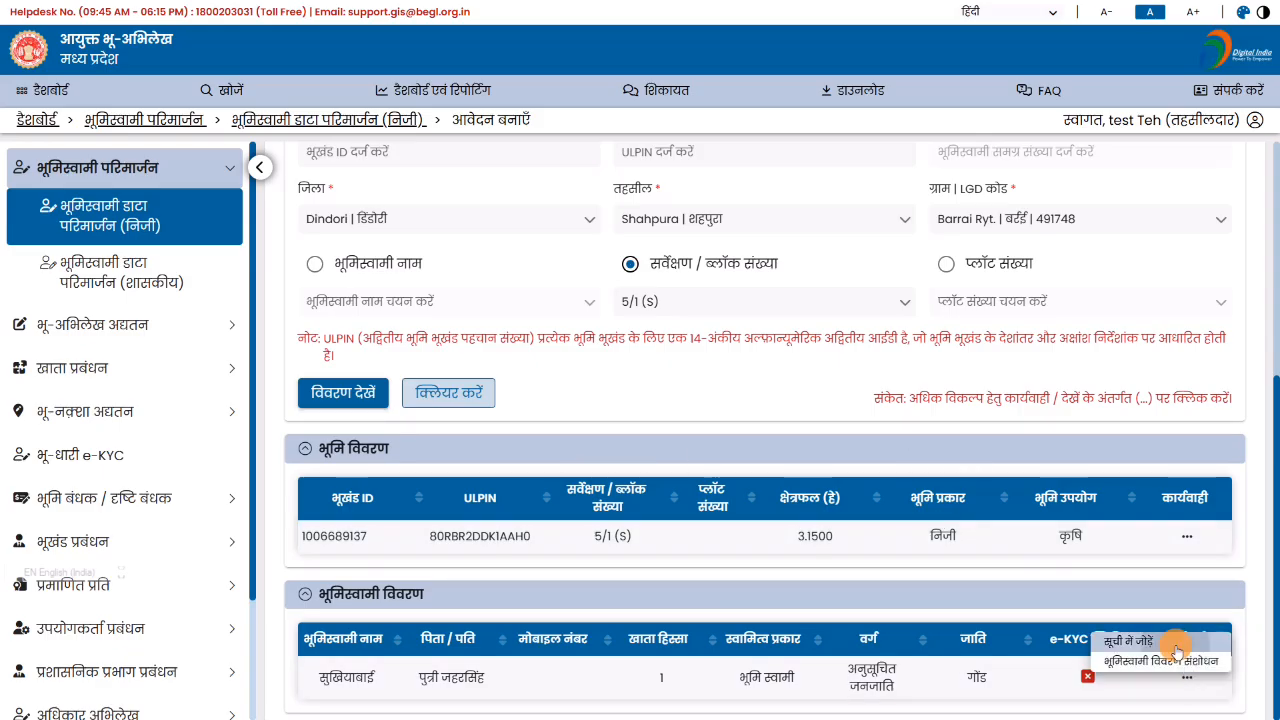
click(1186, 668)
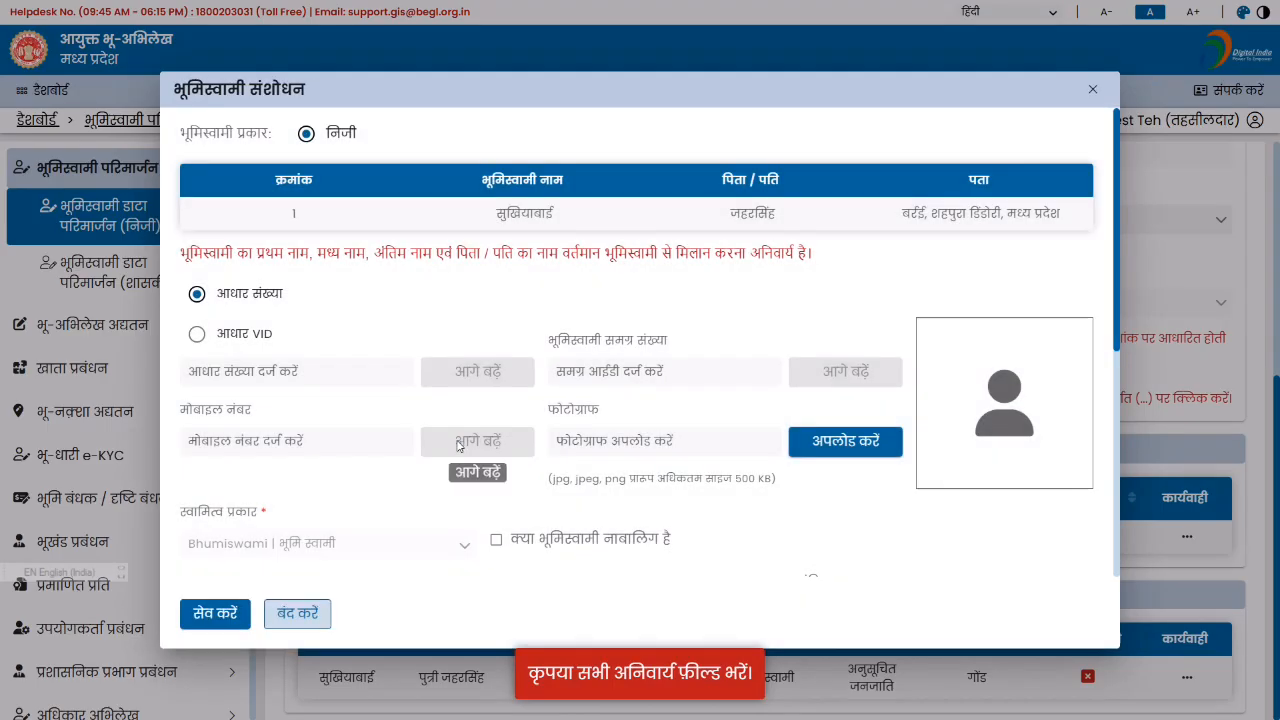
scroll(455, 460, down, 3)
click(355, 362)
key(Tab)
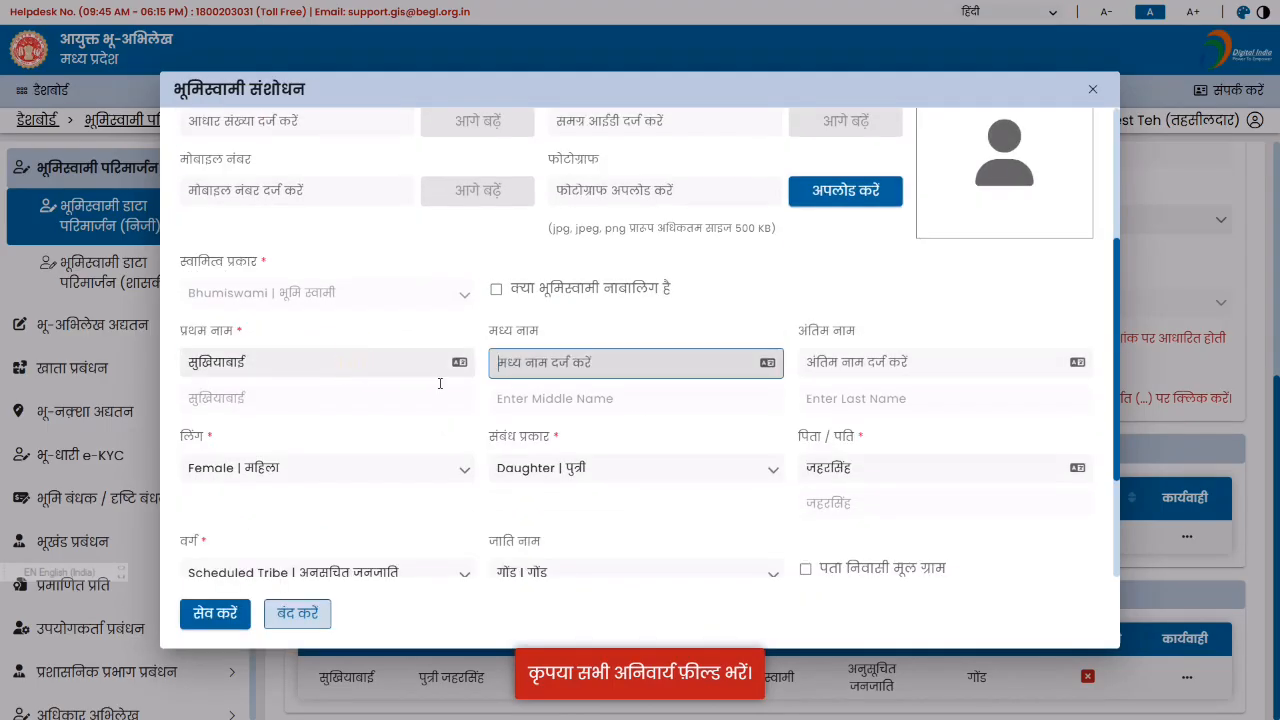
click(965, 467)
key(Tab)
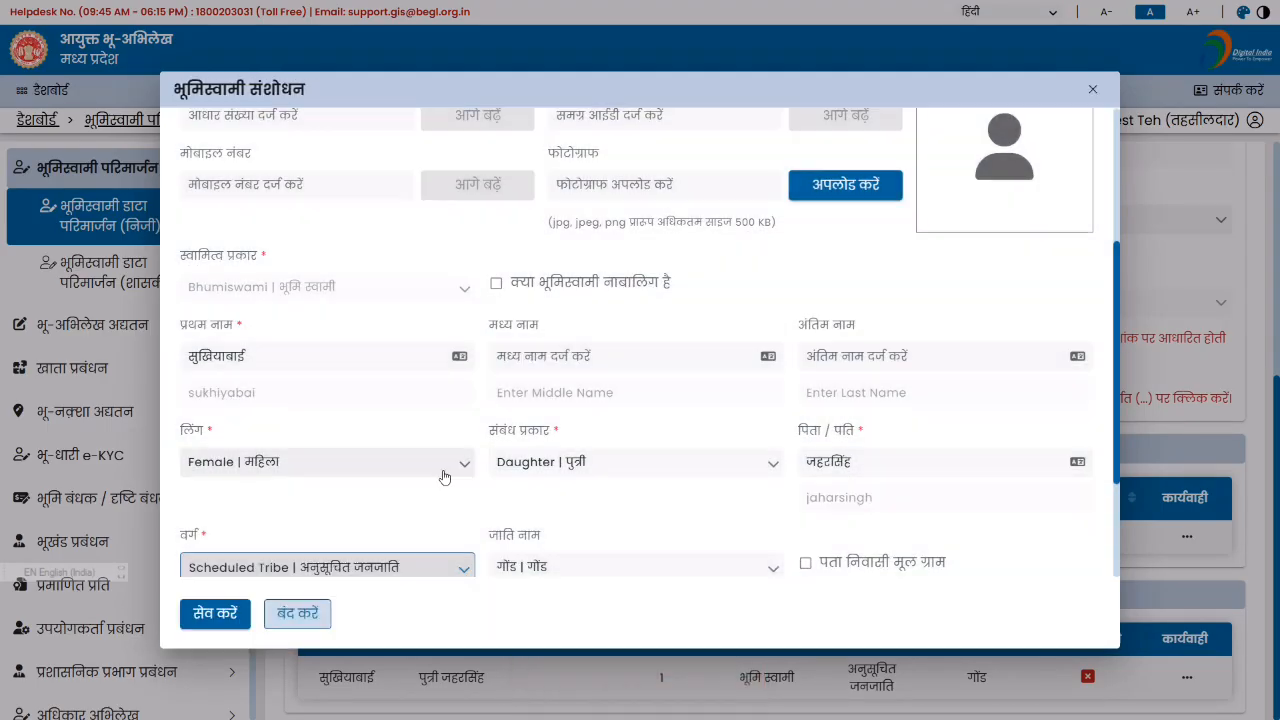
scroll(431, 491, down, 2)
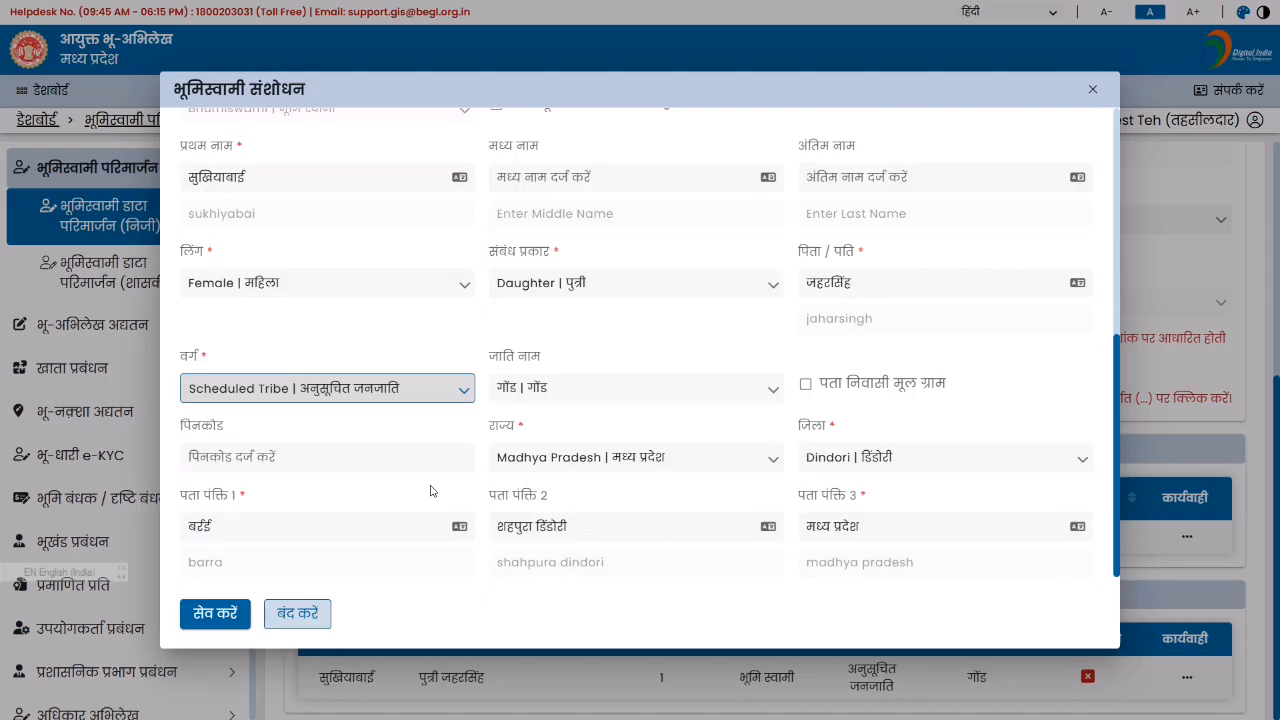
click(218, 614)
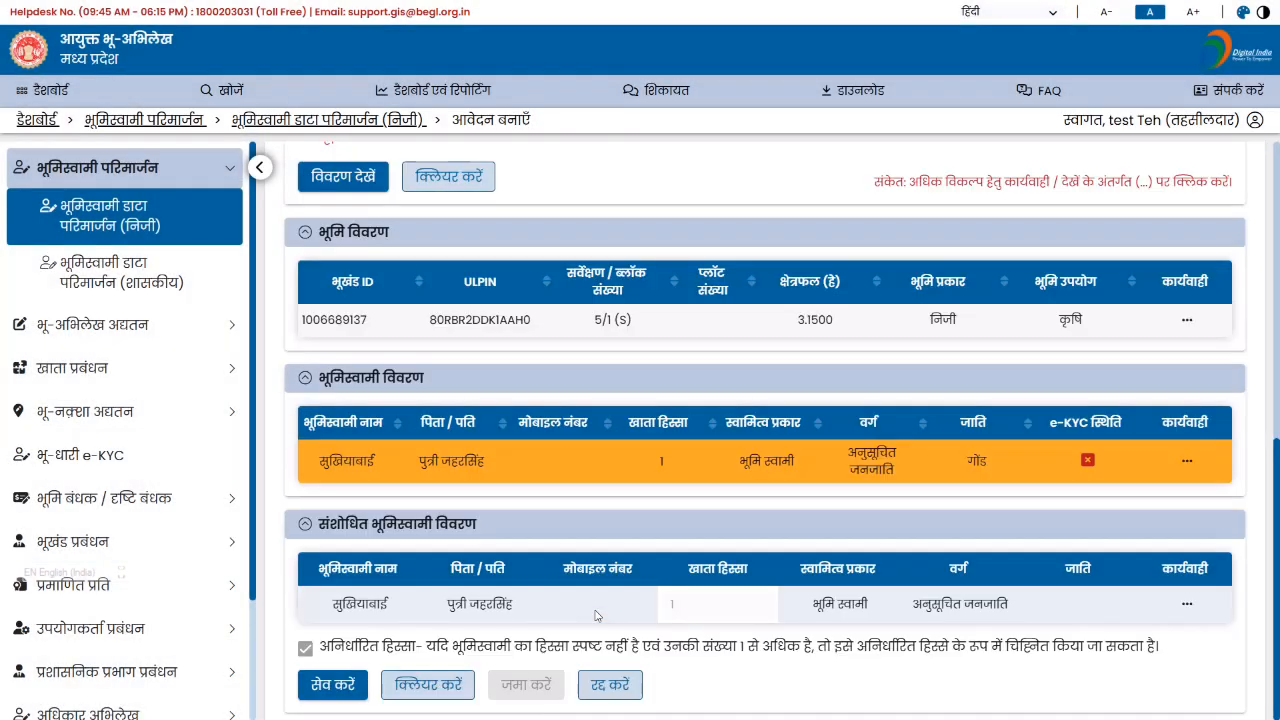
Save the corrected owner's account share and submit the private application for survey 5/1 (S), confirming the submission.
click(334, 690)
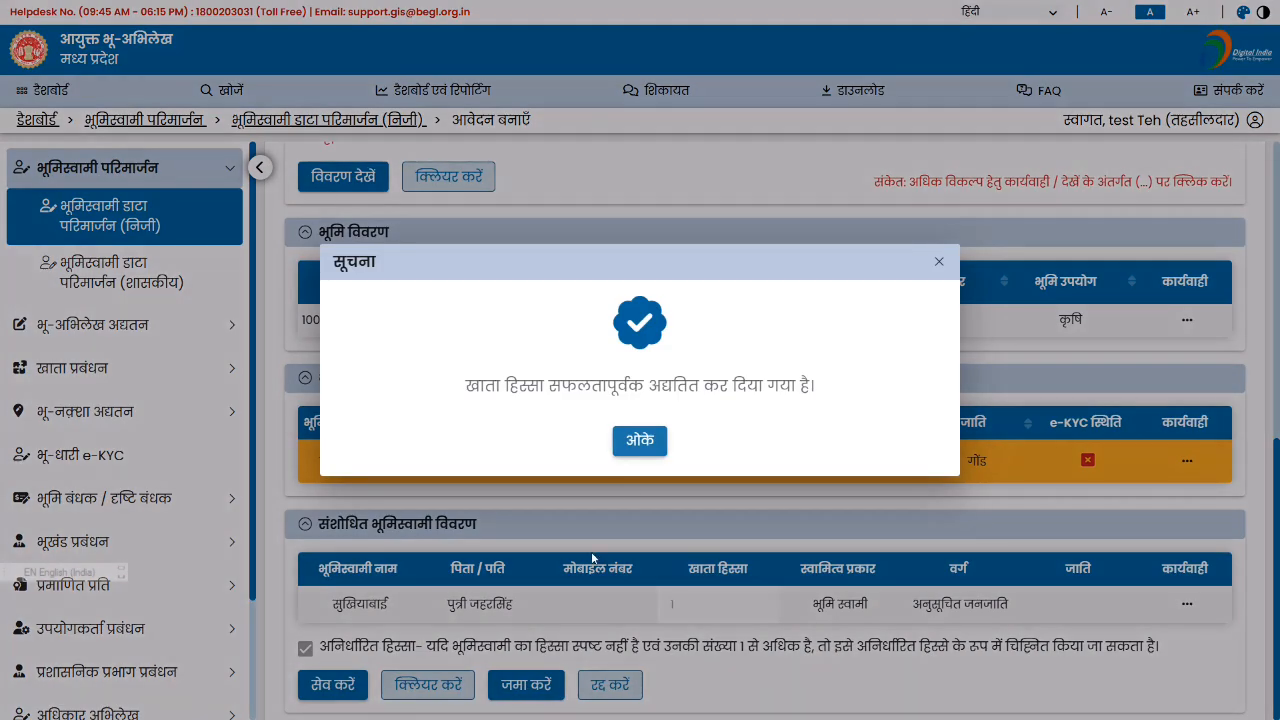
click(639, 443)
click(527, 686)
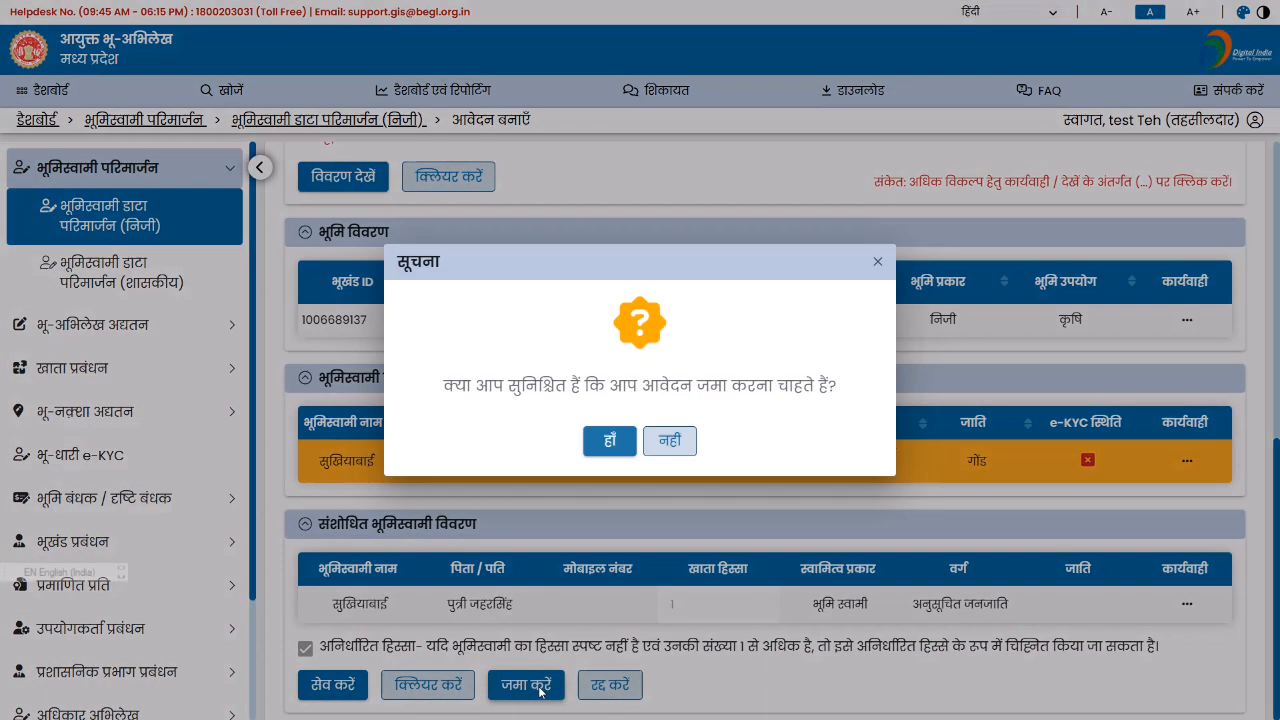
click(597, 443)
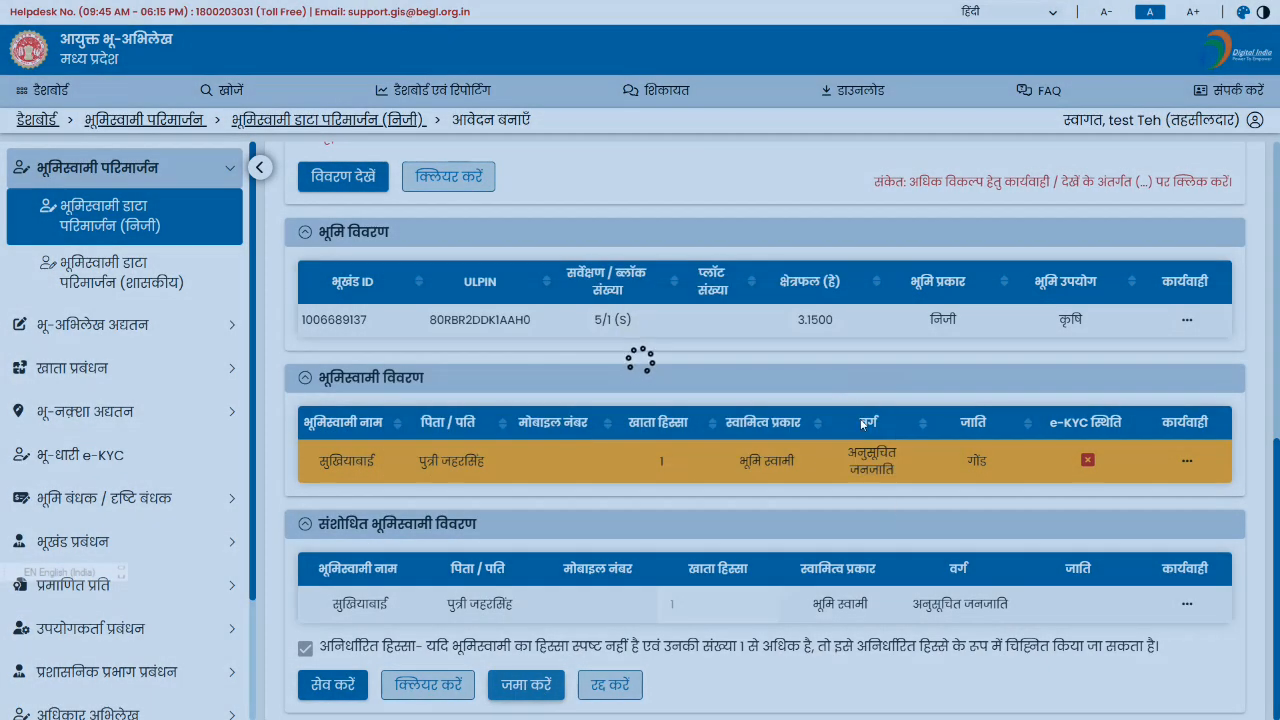
click(650, 446)
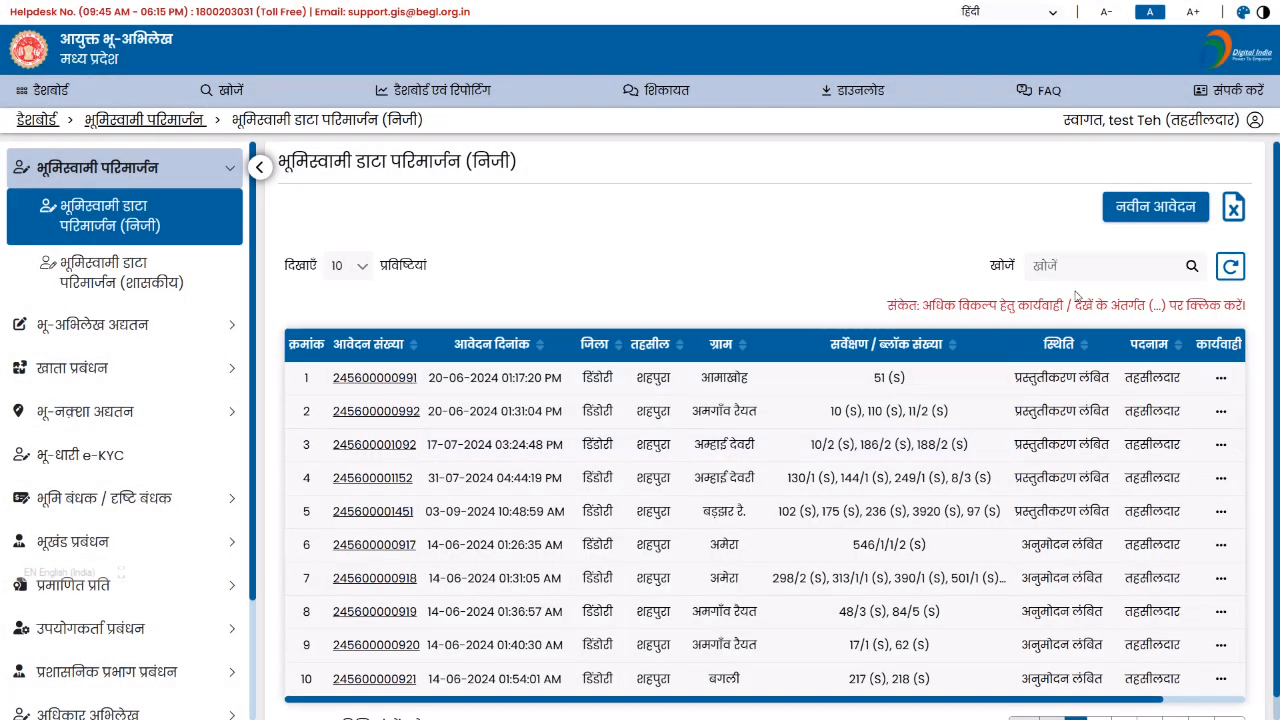
Search the private applications list for survey number 5/1.
click(1089, 268)
text(5)
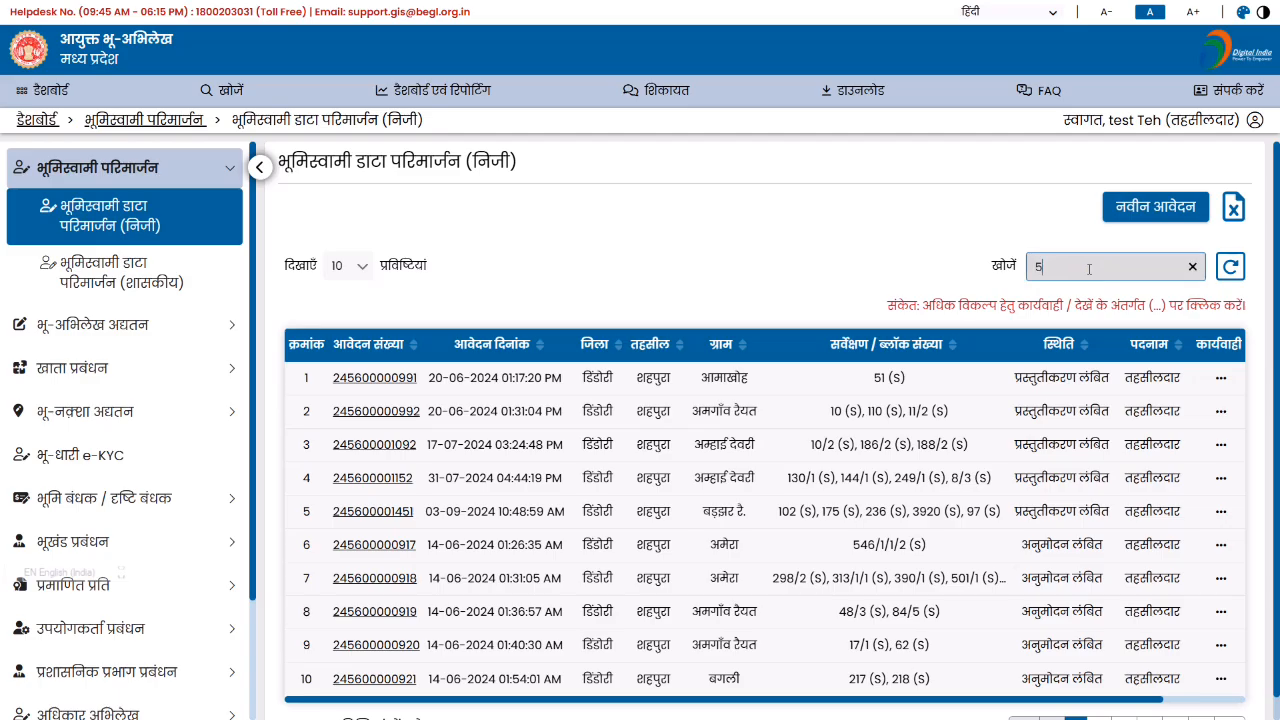
text(/1)
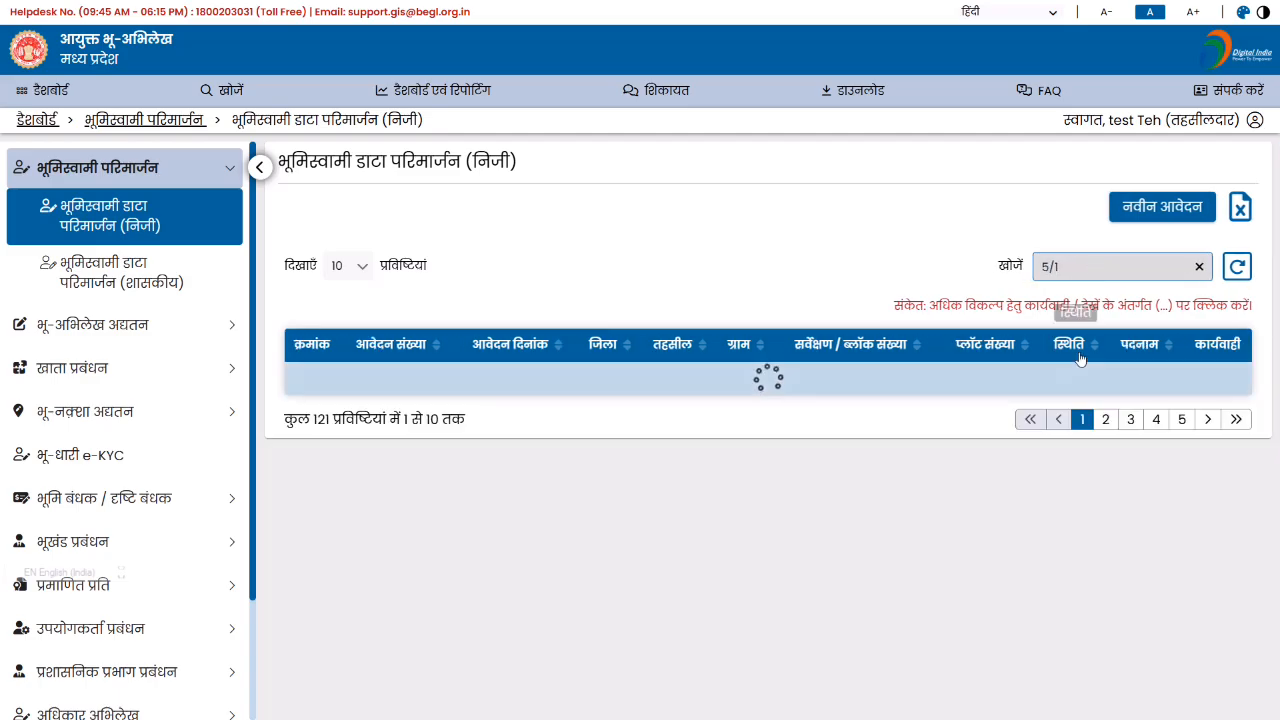